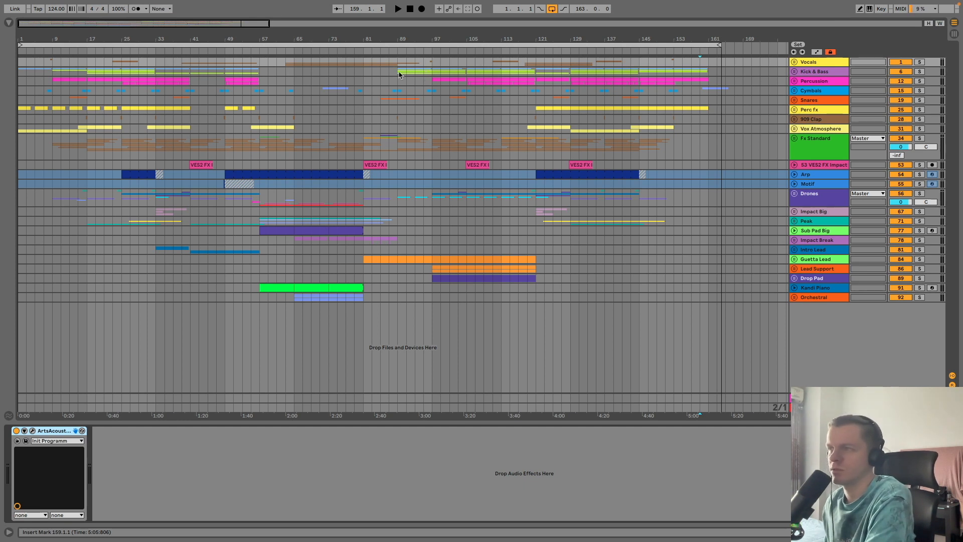
# Step: Highlight all clips in the arrangement to view the full song layout, and clear the selection
pyautogui.hotkey('ctrl', 'a')
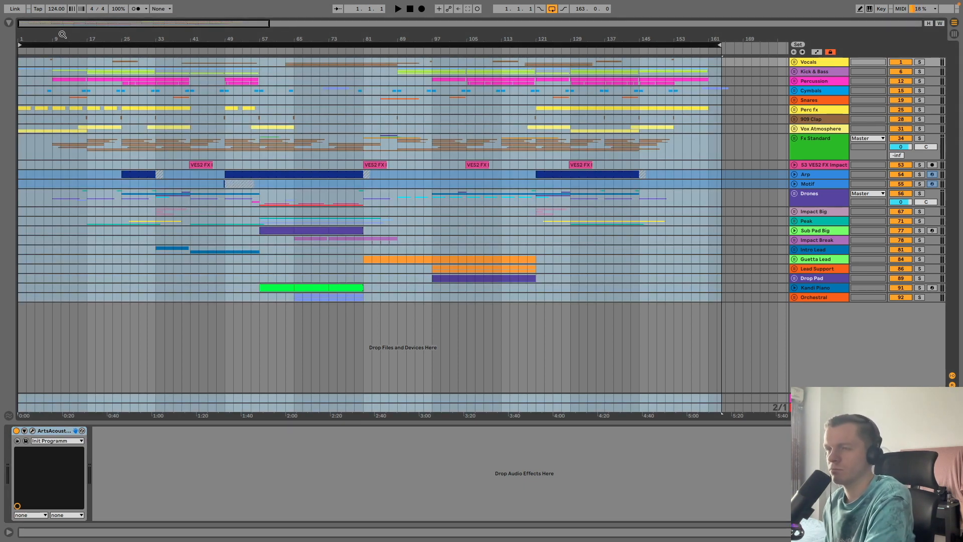
pyautogui.moveTo(40, 37)
pyautogui.mouseDown()
pyautogui.moveTo(40, 58)
pyautogui.moveTo(40, 43)
pyautogui.mouseUp()
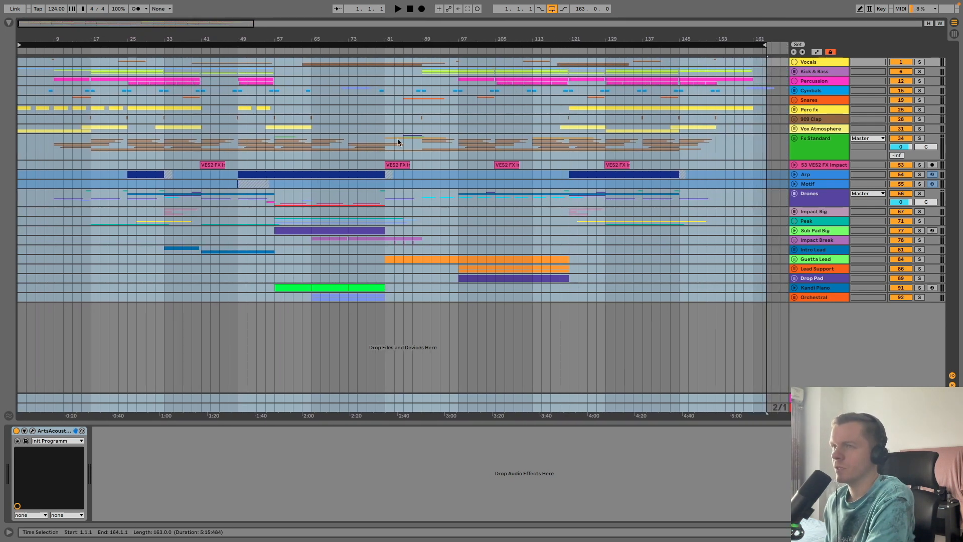
pyautogui.hotkey('ctrl', 'a')
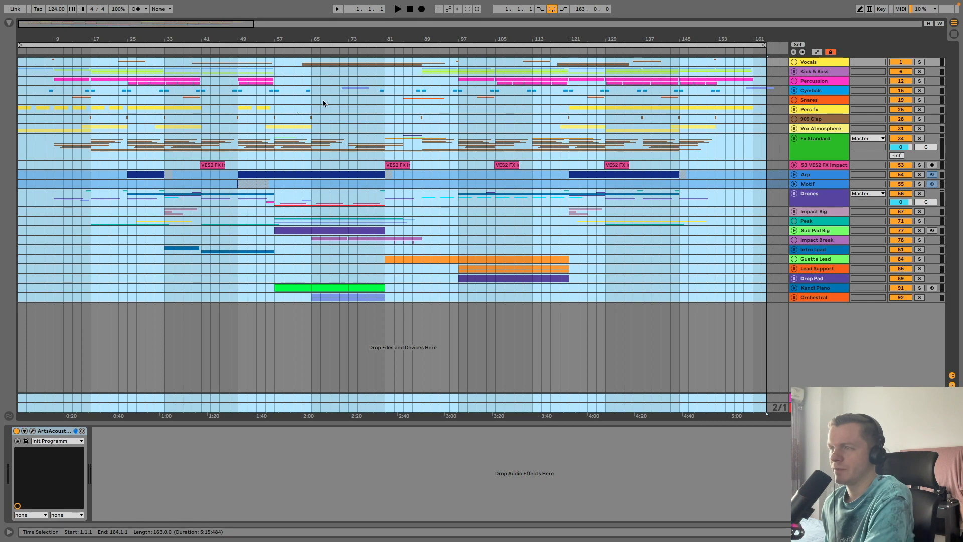
pyautogui.click(219, 79)
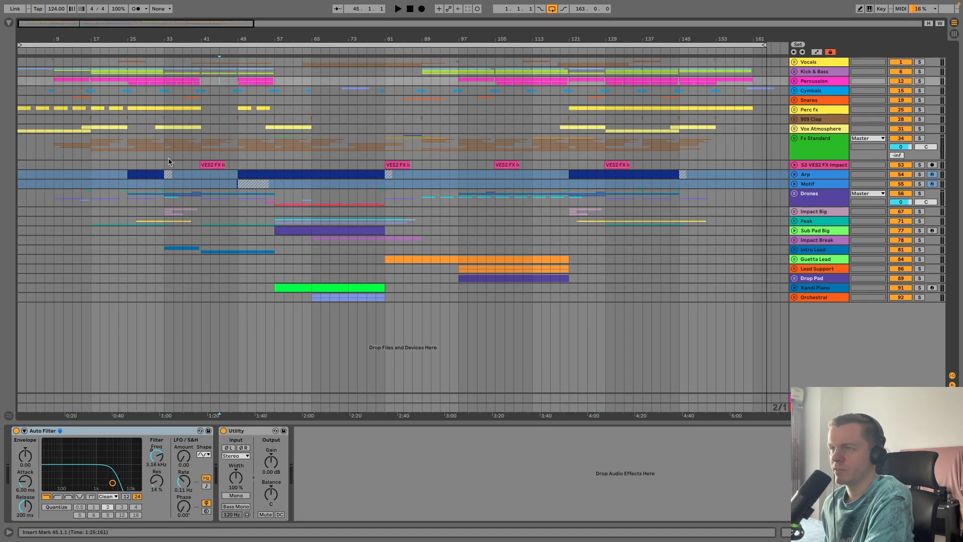
pyautogui.click(198, 317)
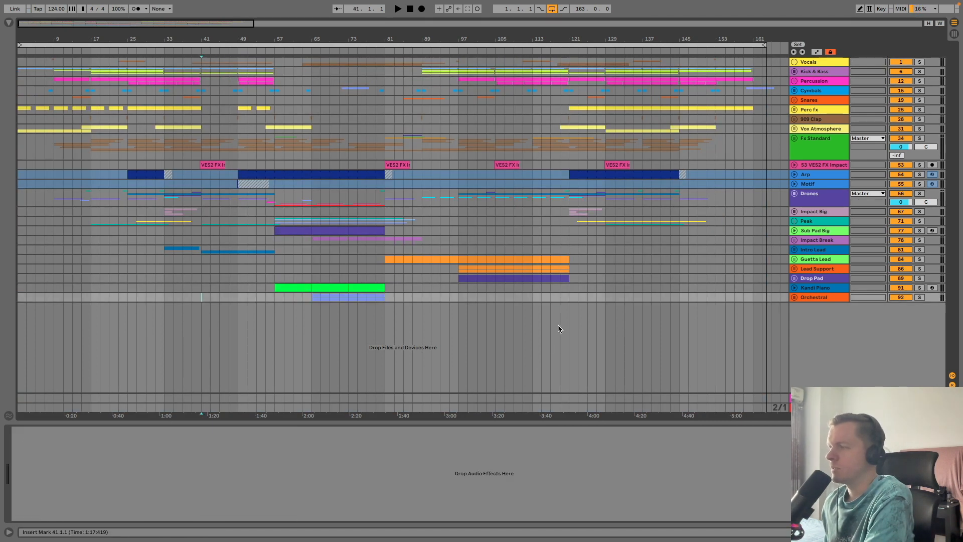
pyautogui.click(755, 297)
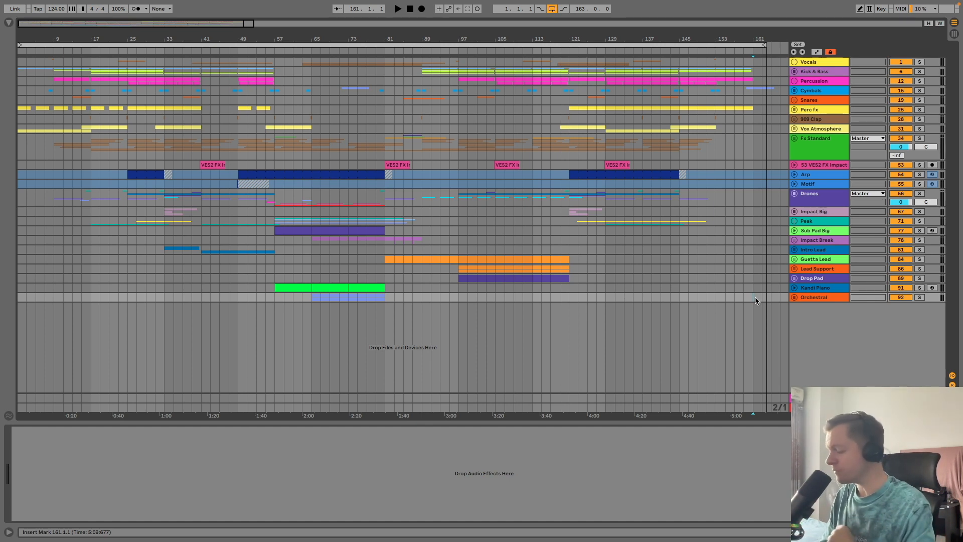
# Step: Expand the Vocals group and unfold its Phone, vocal chops, lead vocal (dry) and harmony vocal tracks
pyautogui.click(795, 61)
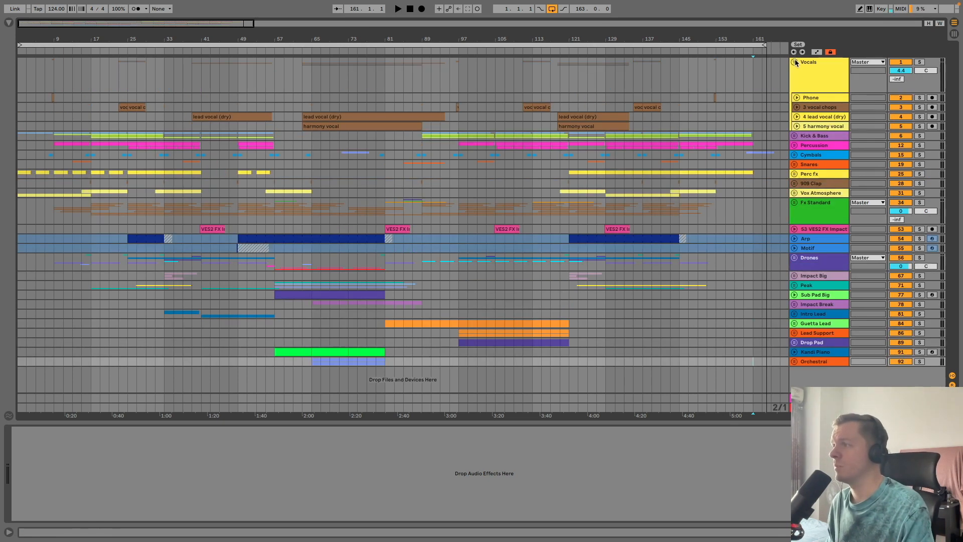
pyautogui.click(796, 126)
pyautogui.click(800, 116)
pyautogui.click(797, 116)
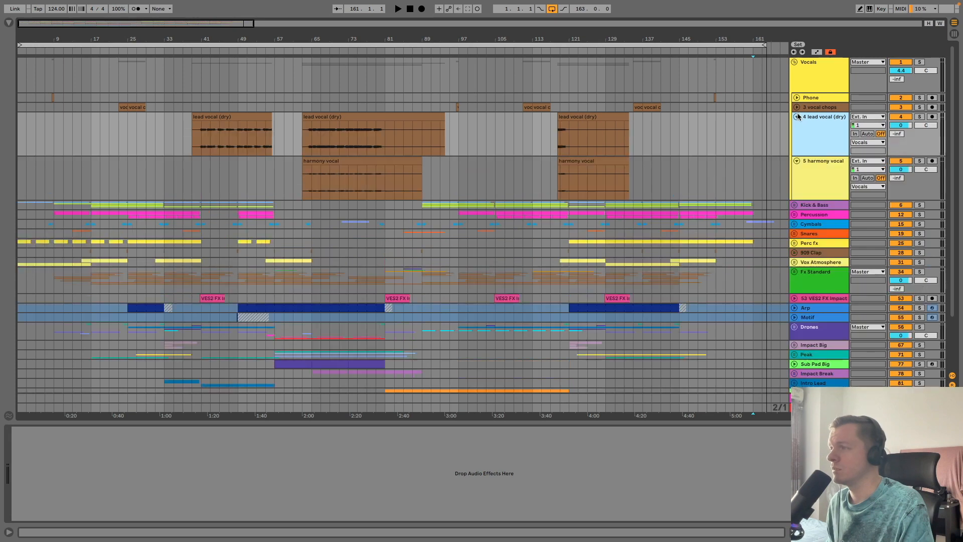
pyautogui.click(797, 107)
pyautogui.click(797, 97)
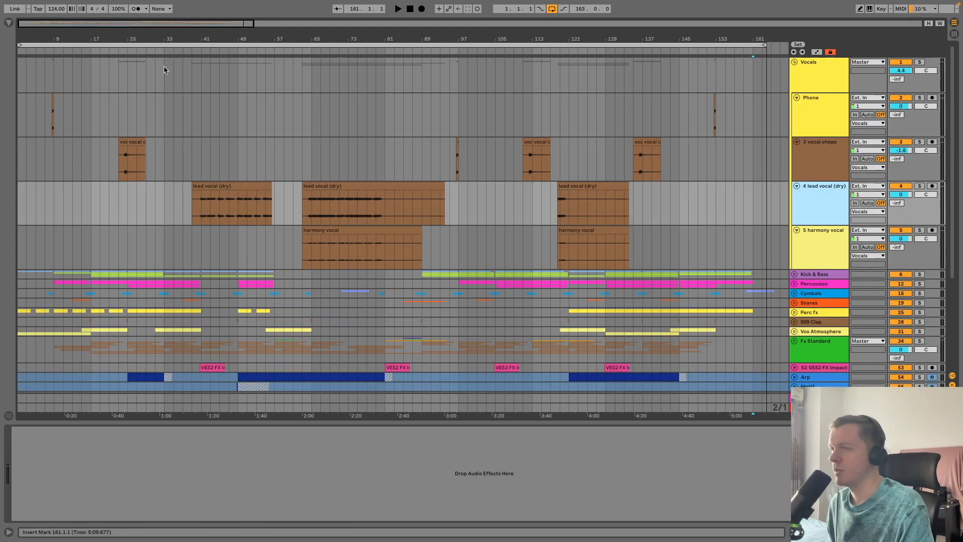
# Step: Examine the device chains of the Phone, vocal chops, lead vocal and harmony vocal tracks
pyautogui.moveTo(97, 51); pyautogui.dragTo(62, 41)
pyautogui.click(840, 146)
pyautogui.click(824, 97)
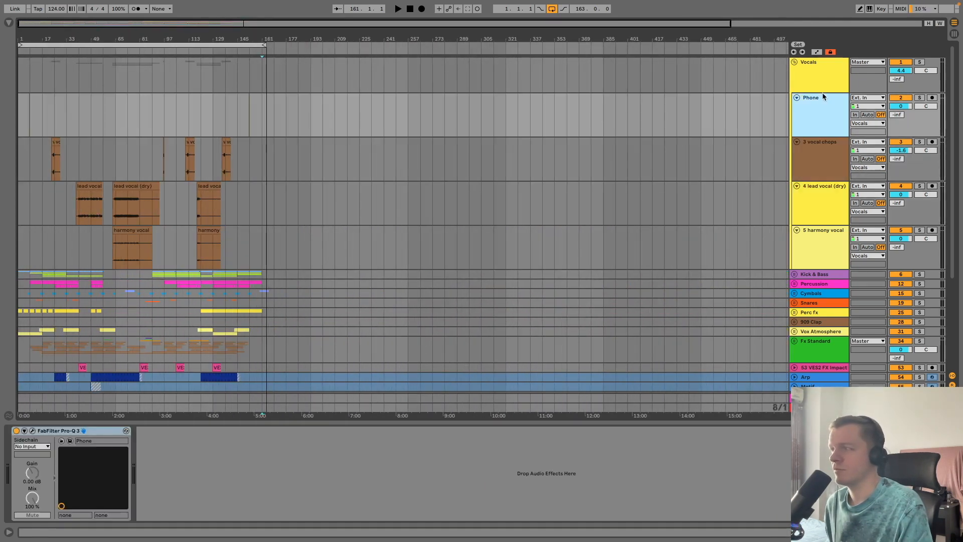
pyautogui.click(825, 211)
pyautogui.click(823, 242)
pyautogui.click(821, 201)
pyautogui.click(821, 163)
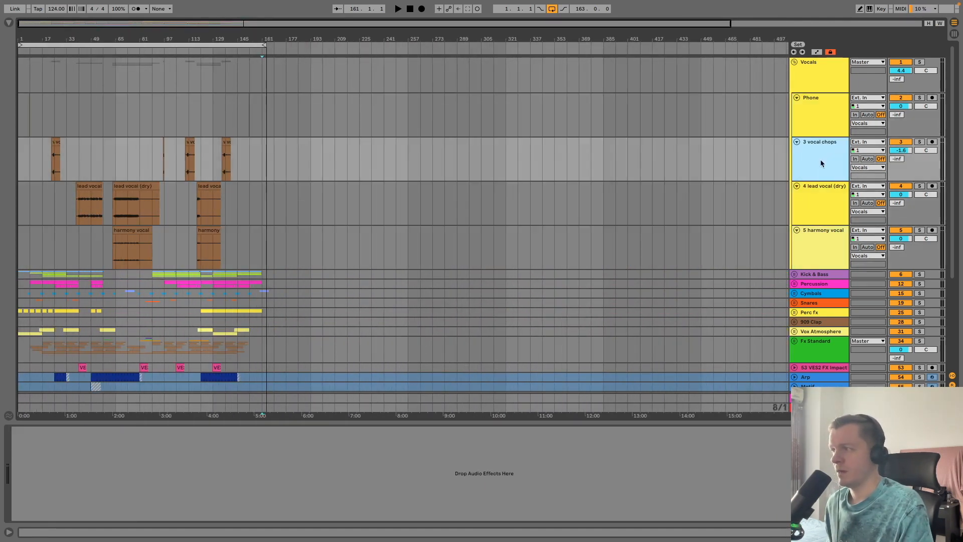
pyautogui.click(812, 125)
pyautogui.click(819, 201)
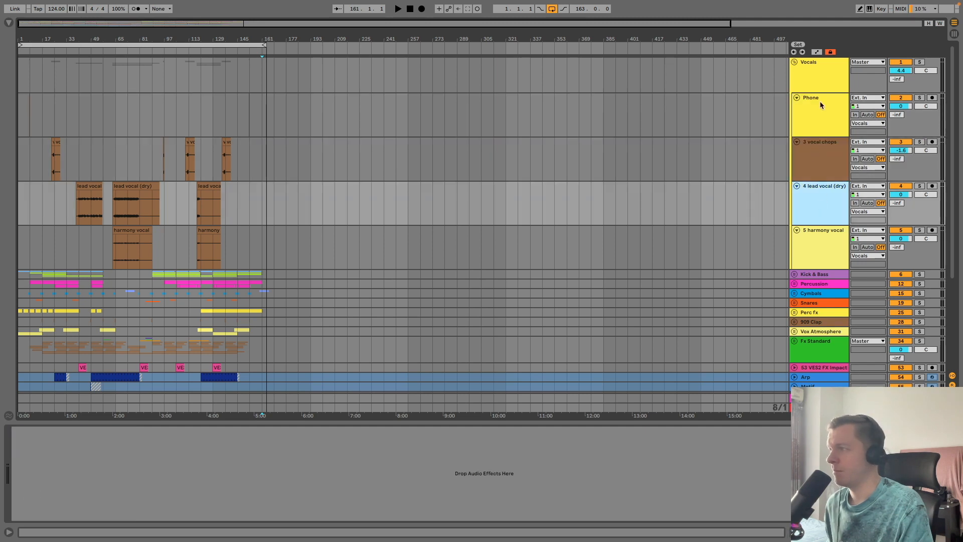
# Step: Open the ArtsAcoustic Reverb on the Vocals group to view its settings, and close it
pyautogui.click(816, 76)
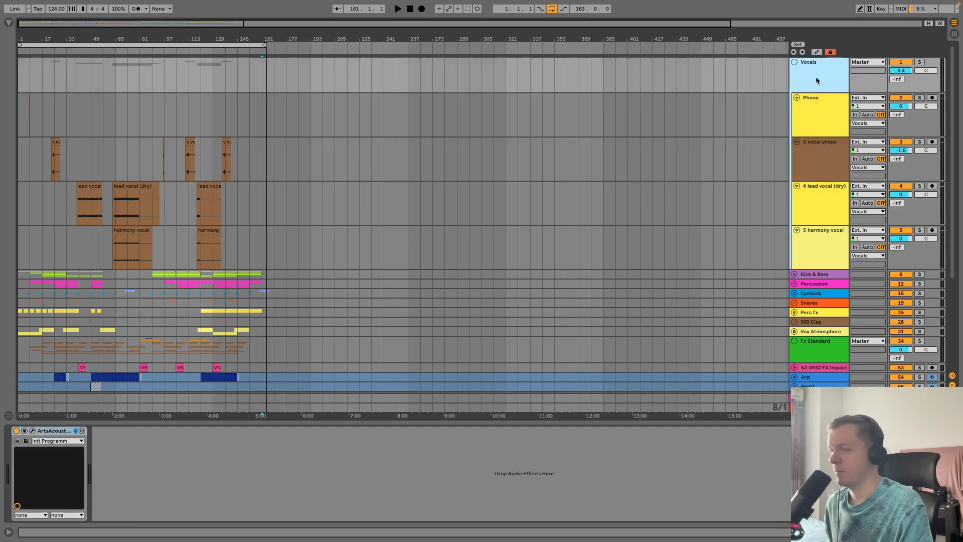
pyautogui.click(32, 431)
pyautogui.moveTo(402, 99); pyautogui.dragTo(473, 108)
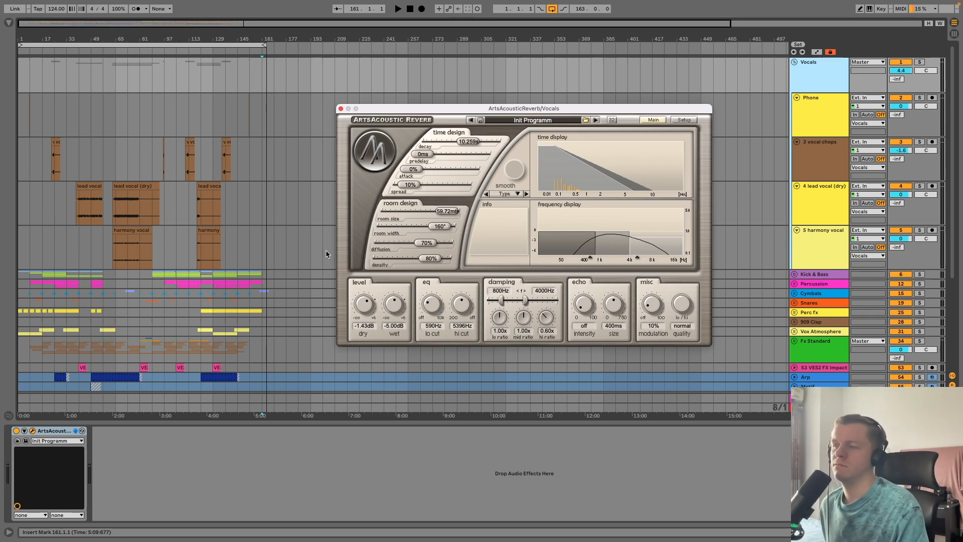
pyautogui.click(340, 109)
# Step: Recheck the individual vocal tracks for effects and return to the Vocals group's device chain
pyautogui.click(826, 128)
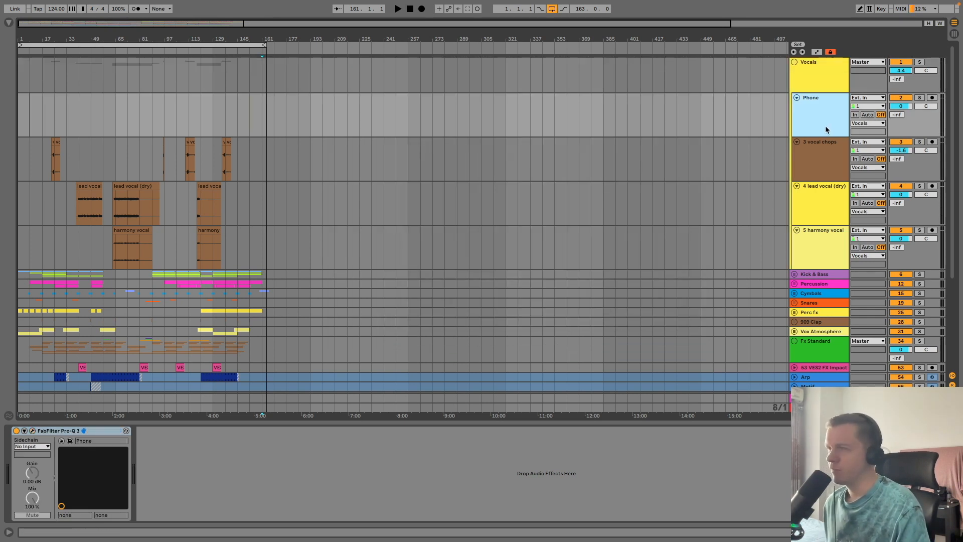
pyautogui.click(817, 226)
pyautogui.click(818, 203)
pyautogui.click(818, 117)
pyautogui.click(817, 80)
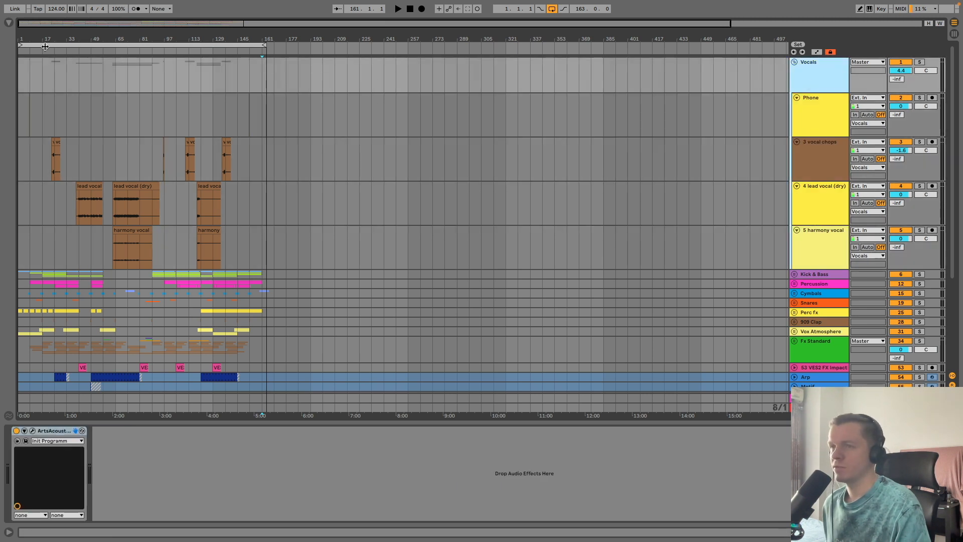
# Step: Open the Phone track's FabFilter Pro-Q 3 and place its window below the vocal chops clip near bar 8
pyautogui.moveTo(29, 38)
pyautogui.mouseDown()
pyautogui.moveTo(29, 145)
pyautogui.moveTo(29, 108)
pyautogui.mouseUp()
pyautogui.click(258, 120)
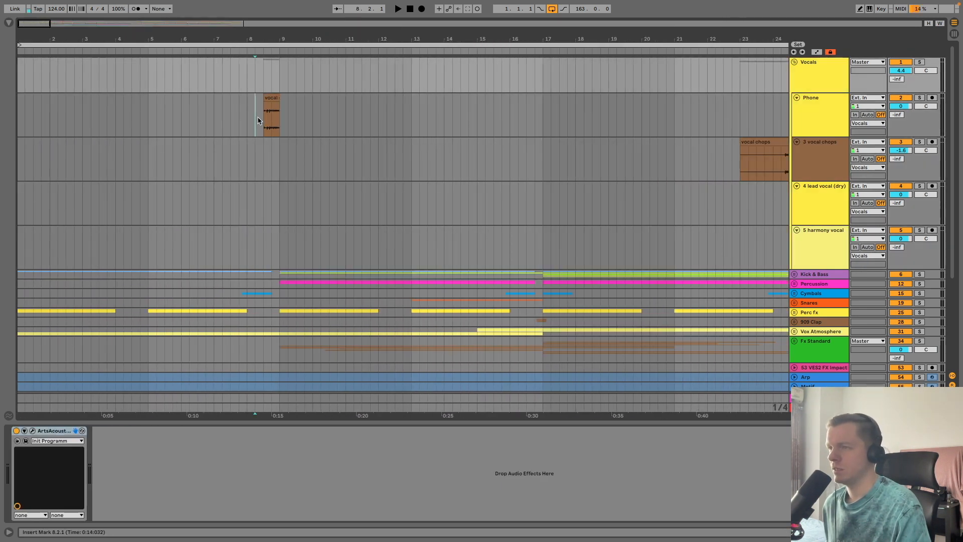
pyautogui.moveTo(272, 40); pyautogui.dragTo(356, 125)
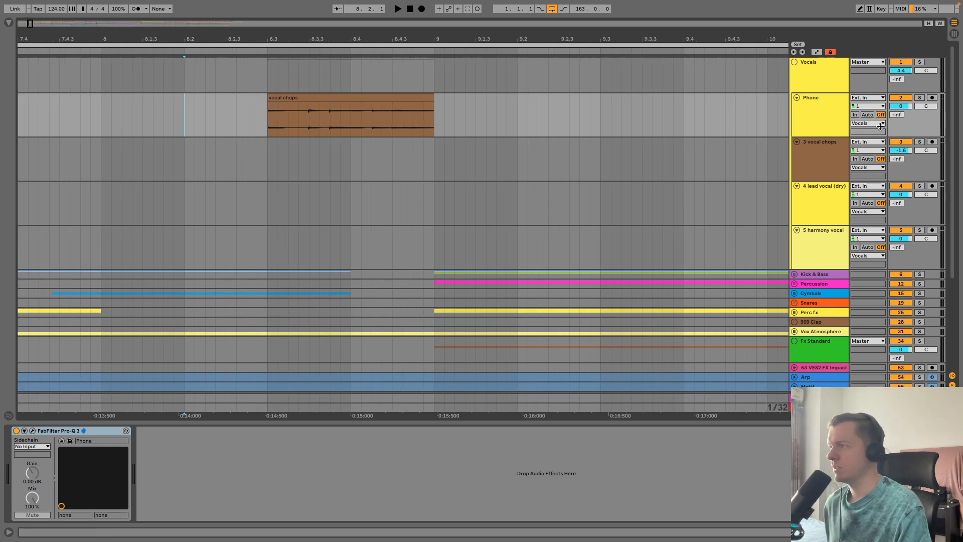
pyautogui.click(828, 107)
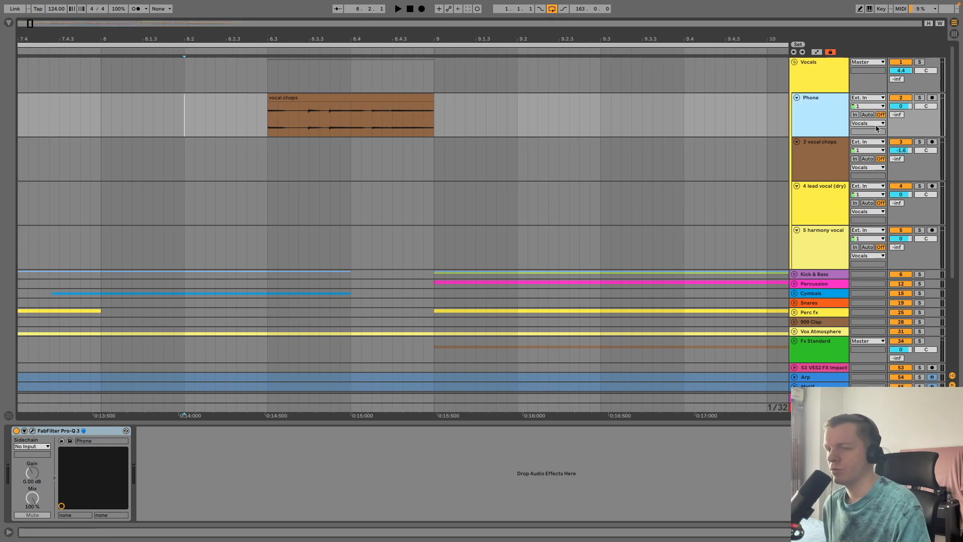
pyautogui.click(33, 430)
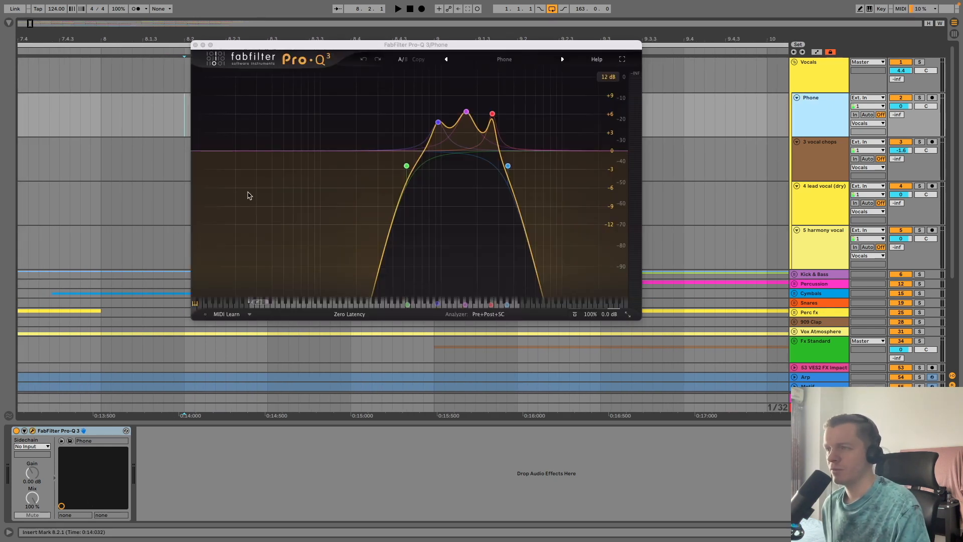
pyautogui.moveTo(306, 46); pyautogui.dragTo(296, 166)
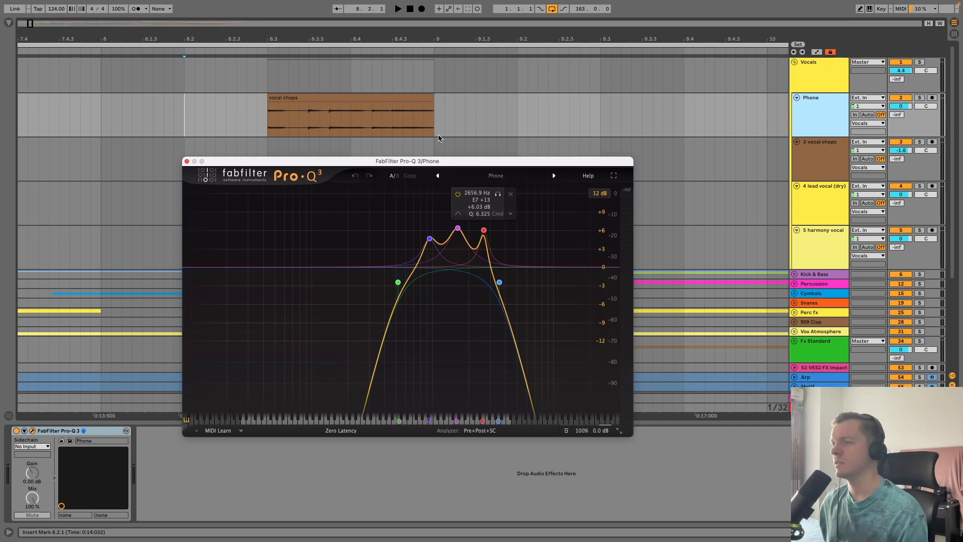
# Step: Solo the Phone track and play its vocal chops clip through the EQ
pyautogui.click(920, 99)
pyautogui.click(283, 108)
pyautogui.press('space')
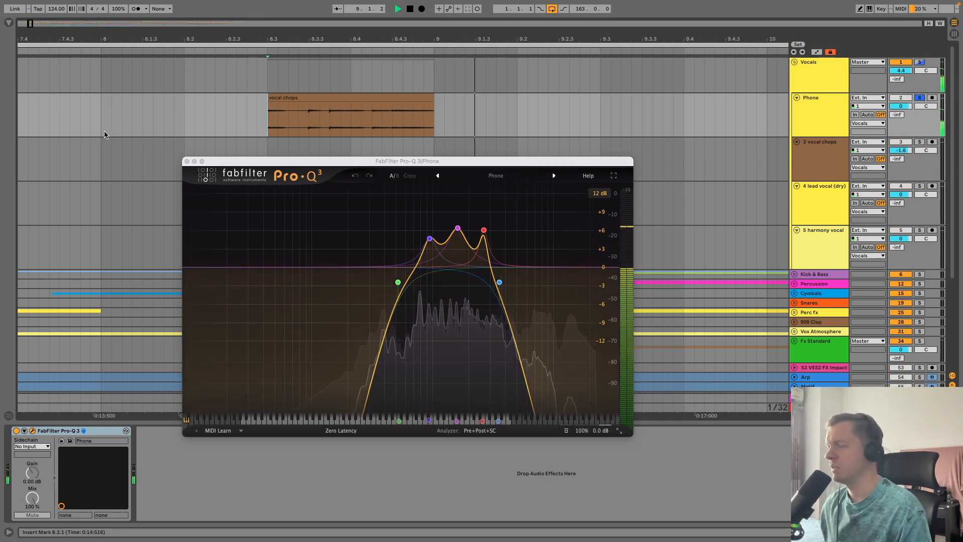
pyautogui.press('space')
# Step: Compare the Phone clip's playback with the Pro-Q 3 bypassed and re-enabled, and close the EQ window
pyautogui.moveTo(277, 38)
pyautogui.mouseDown()
pyautogui.moveTo(276, 18)
pyautogui.moveTo(277, 38)
pyautogui.mouseUp()
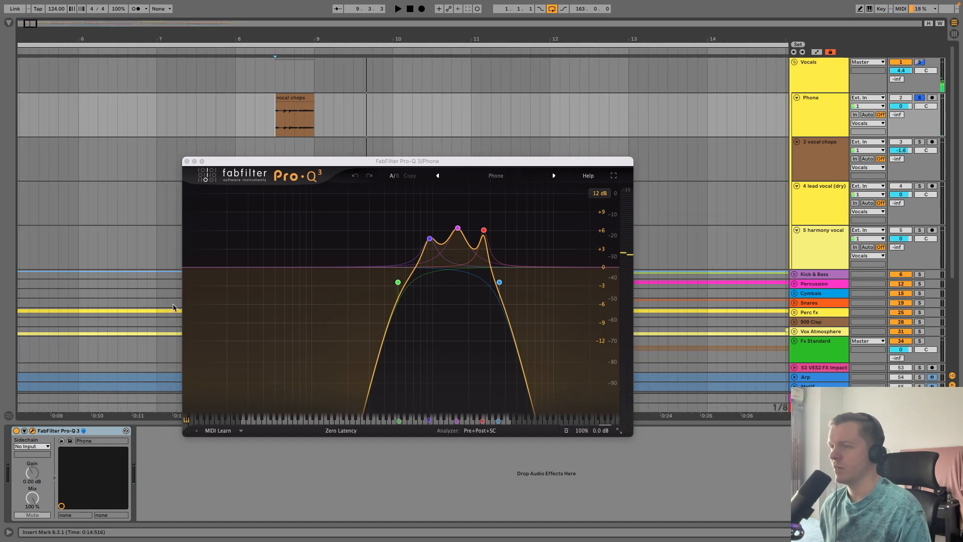
pyautogui.press('space')
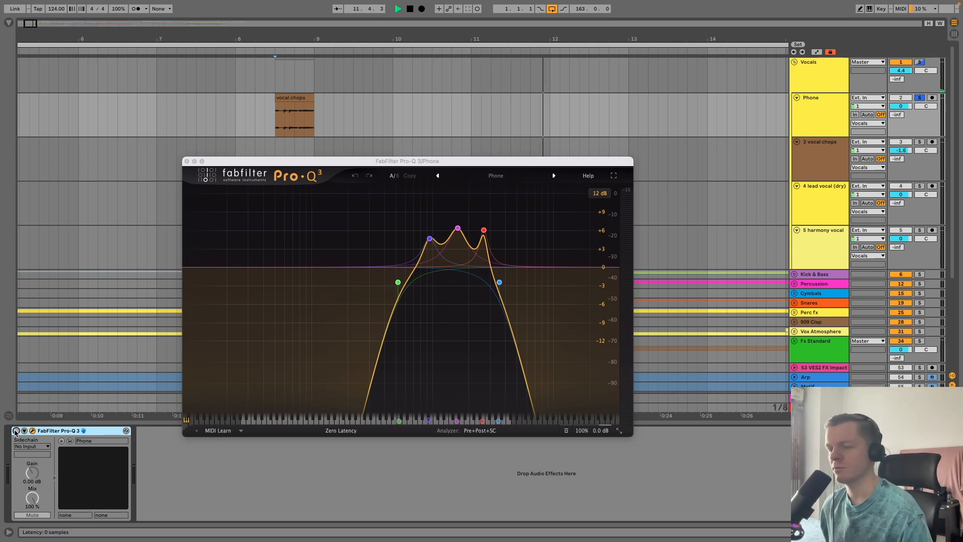
pyautogui.press('space')
pyautogui.click(16, 430)
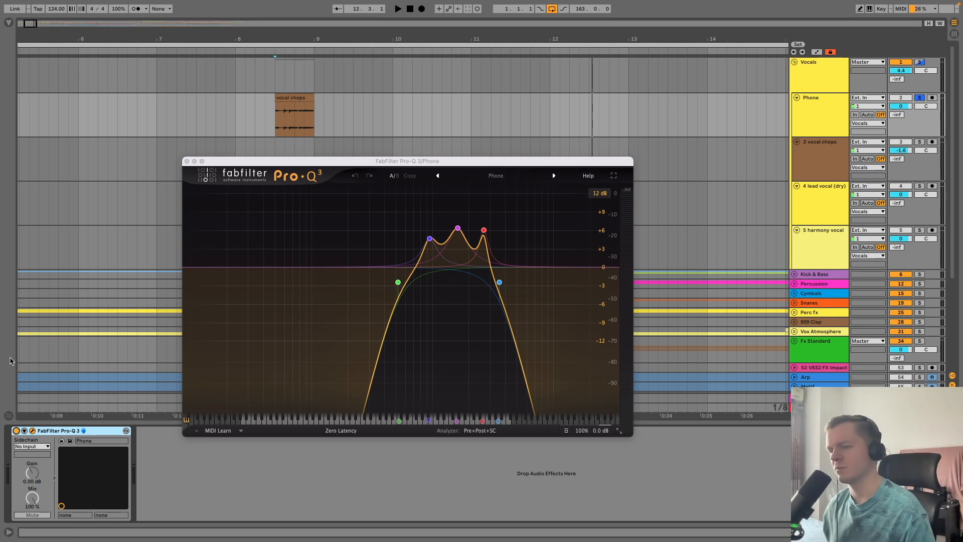
pyautogui.press('space')
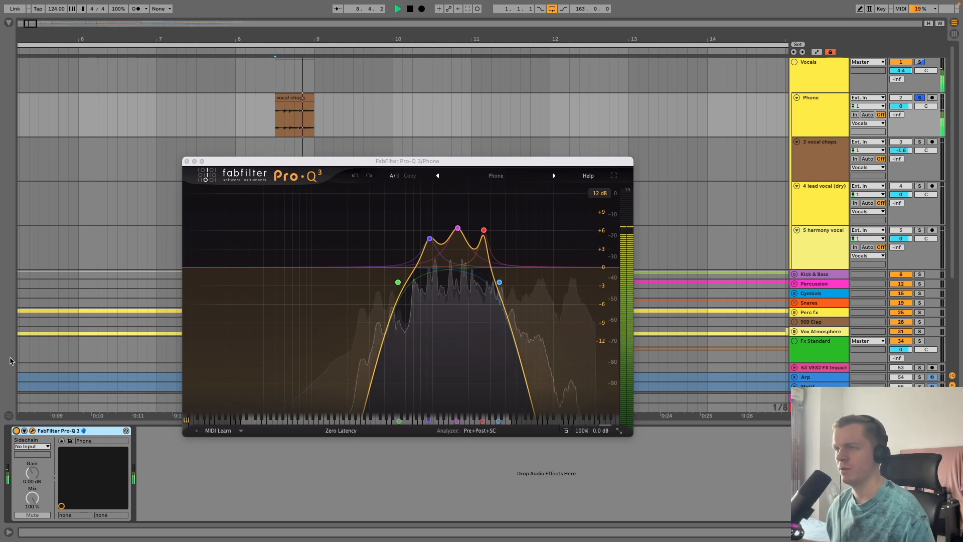
pyautogui.press('space')
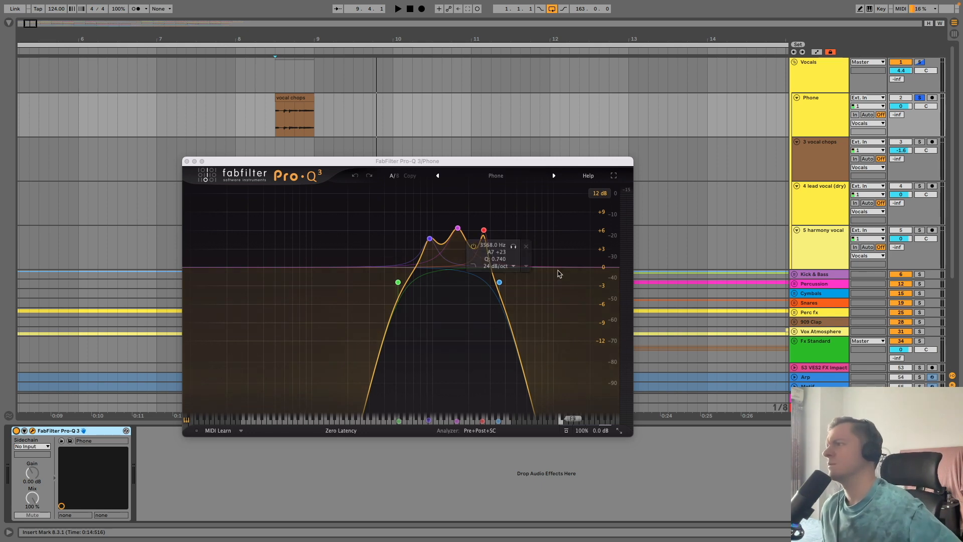
pyautogui.click(187, 162)
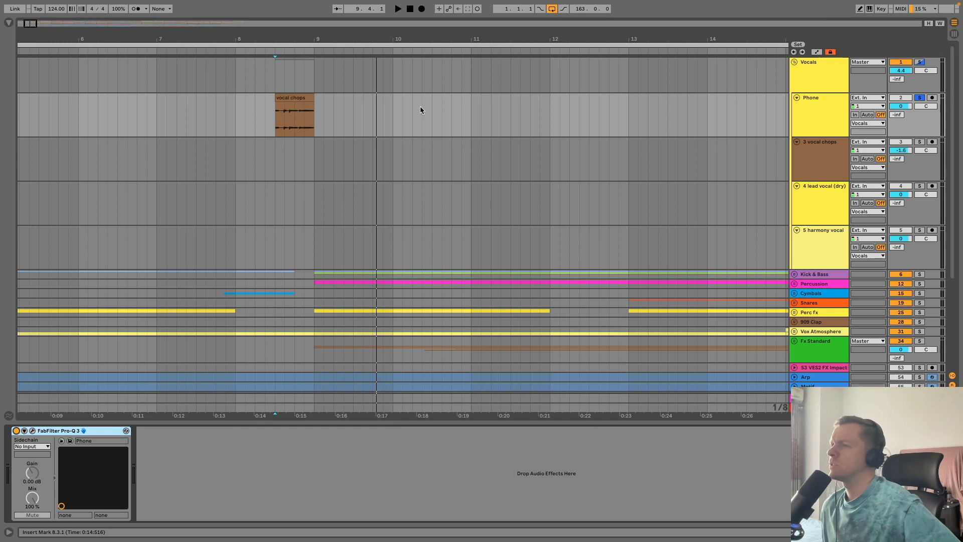
# Step: Look over the vocal clips across the song and step through each vocal track's effects back to Phone
pyautogui.doubleClick(401, 38)
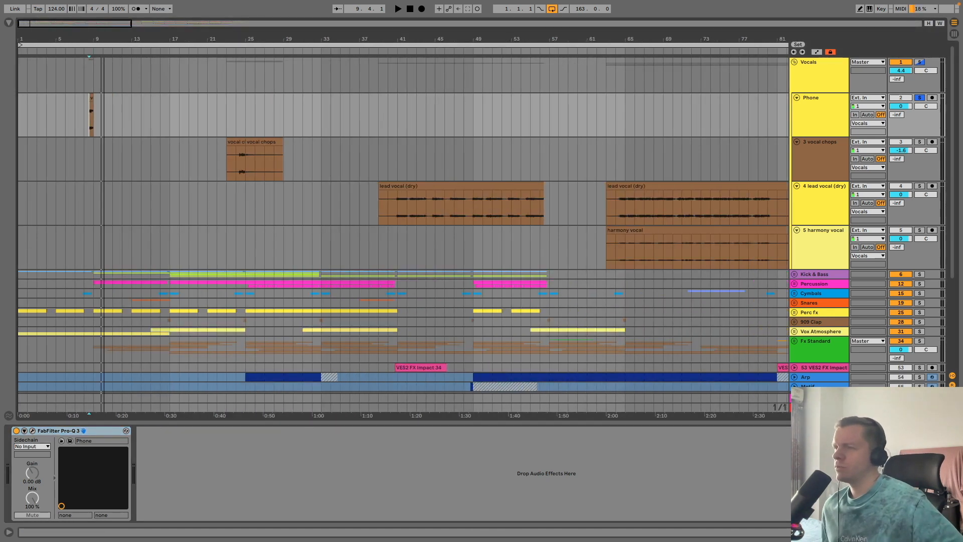
pyautogui.click(813, 145)
pyautogui.click(814, 201)
pyautogui.click(823, 248)
pyautogui.click(821, 194)
pyautogui.click(821, 157)
pyautogui.click(820, 122)
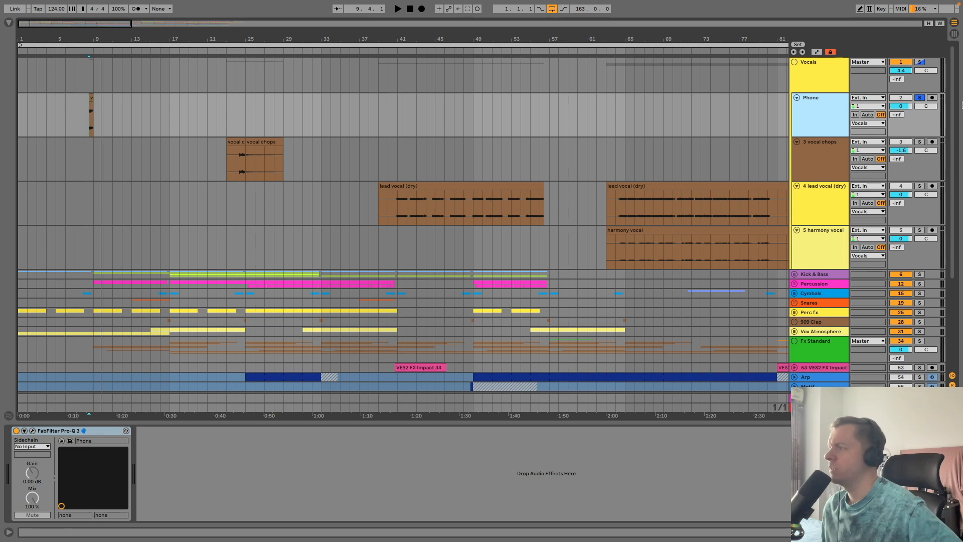
# Step: Fold the Phone, vocal chops, lead vocal and harmony vocal tracks, and bring the whole arrangement back into view
pyautogui.click(798, 98)
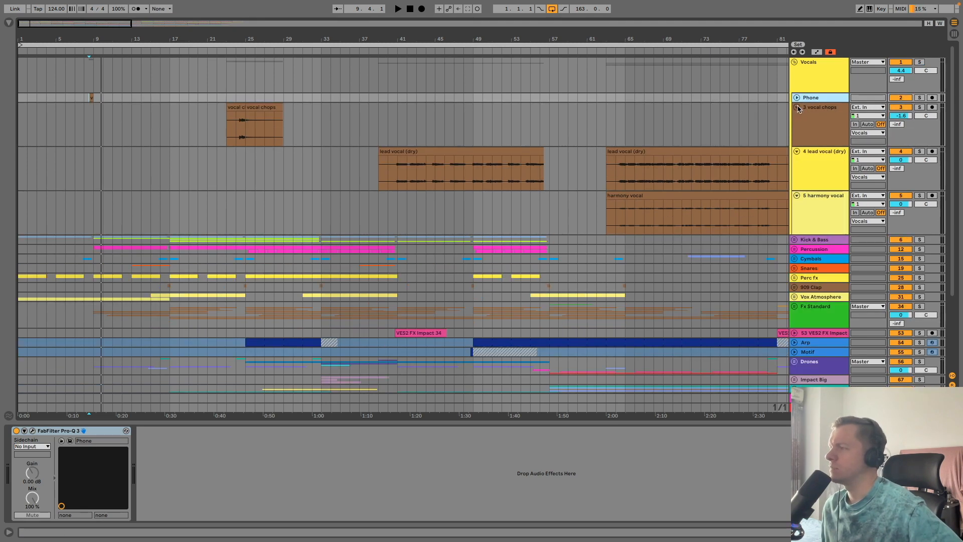
pyautogui.click(797, 108)
pyautogui.click(797, 116)
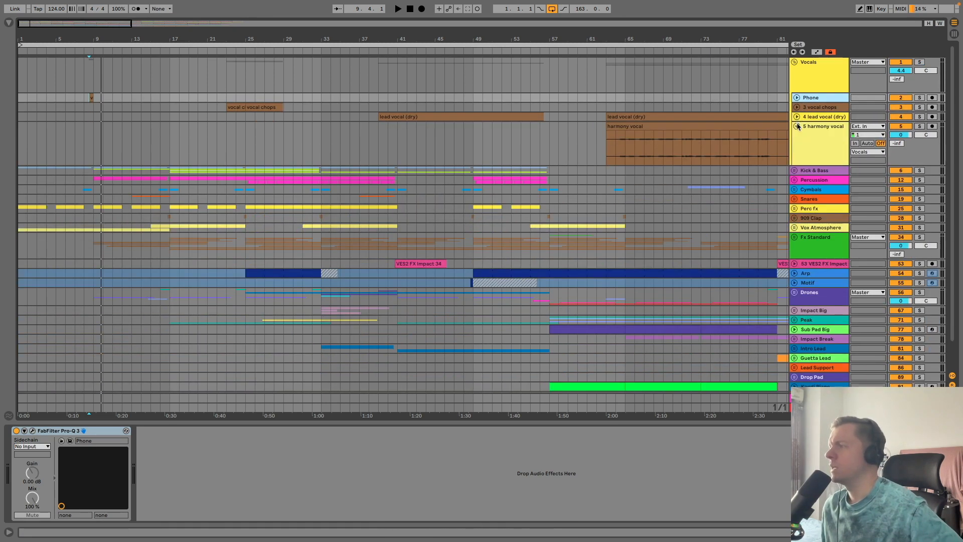
pyautogui.click(797, 125)
pyautogui.moveTo(668, 33); pyautogui.dragTo(68, 27)
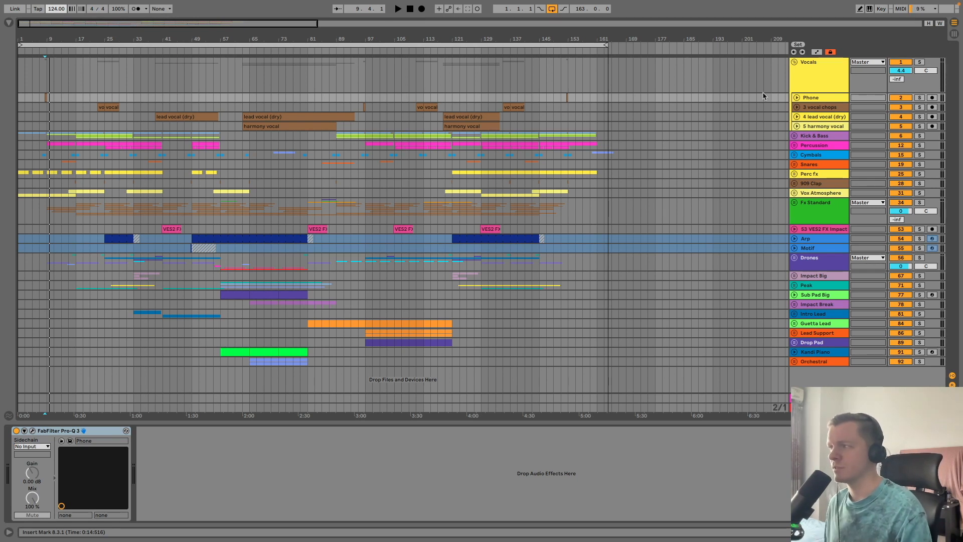
# Step: Expand the Kick & Bass group to show its tracks over the song's opening bars
pyautogui.click(794, 135)
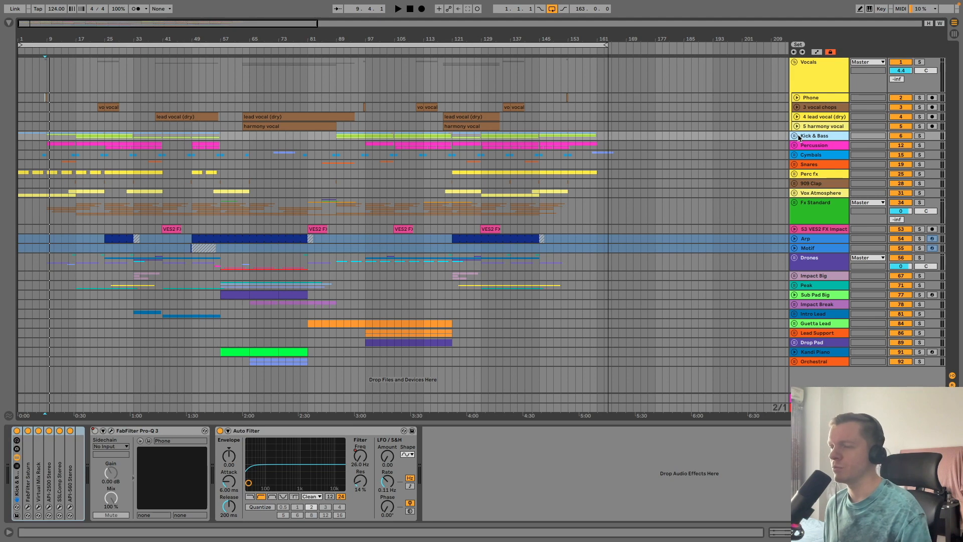
pyautogui.moveTo(42, 42); pyautogui.dragTo(322, 130)
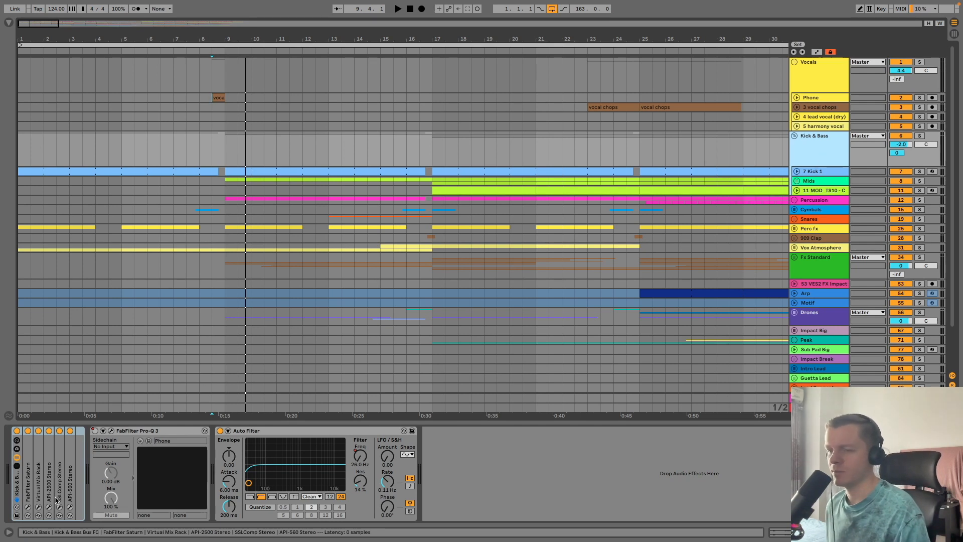
# Step: Examine the EQ curve of the Kick & Bass group's Pro-Q 3 and close its window
pyautogui.click(110, 430)
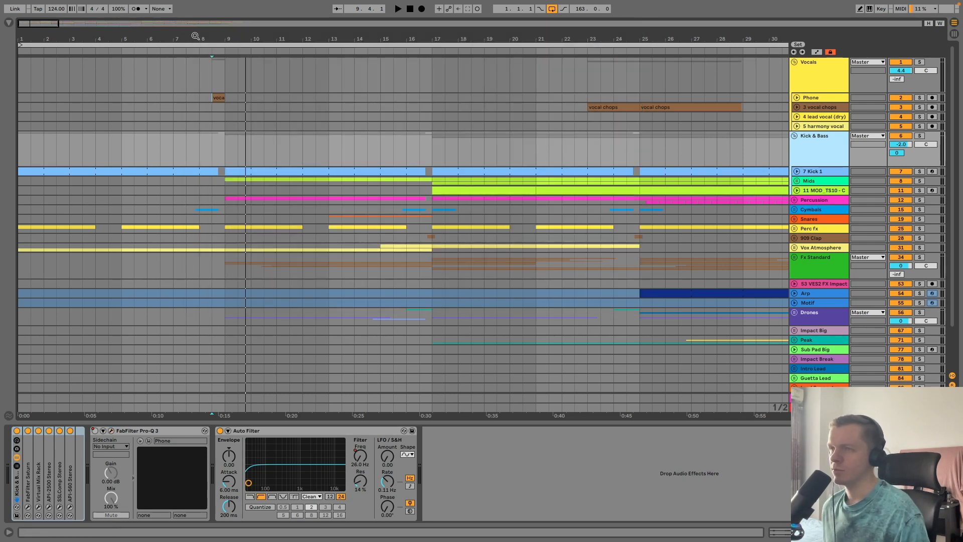
pyautogui.click(195, 33)
pyautogui.press('-')
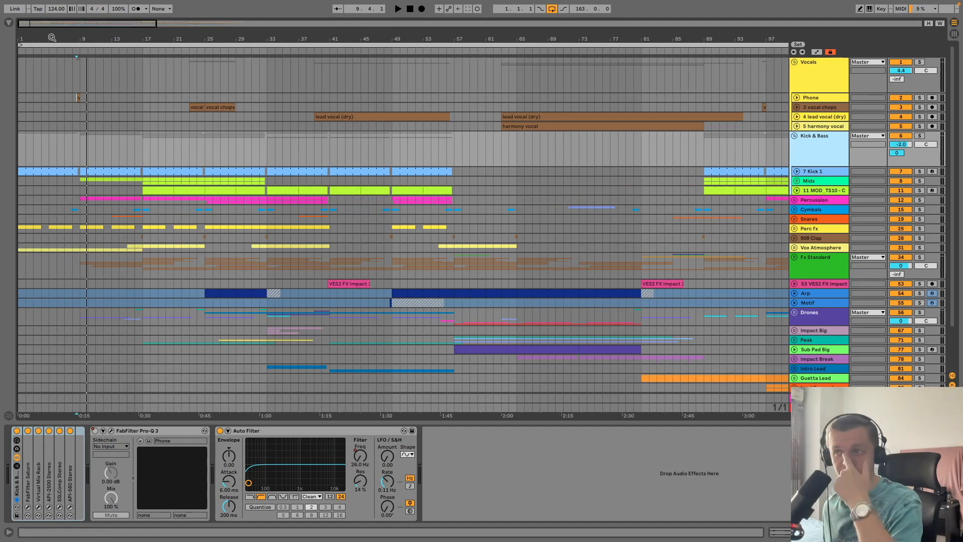
pyautogui.press('+')
pyautogui.press('+')
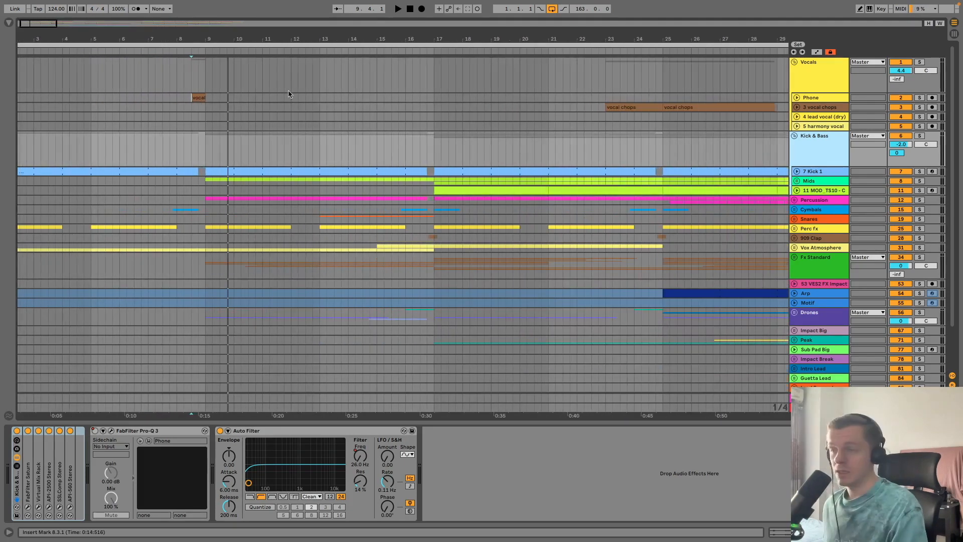
# Step: Unfold the Kick 1 track and inspect its sampler and the Pro-Q low cut, closing the EQ window at the end
pyautogui.click(808, 171)
pyautogui.click(797, 171)
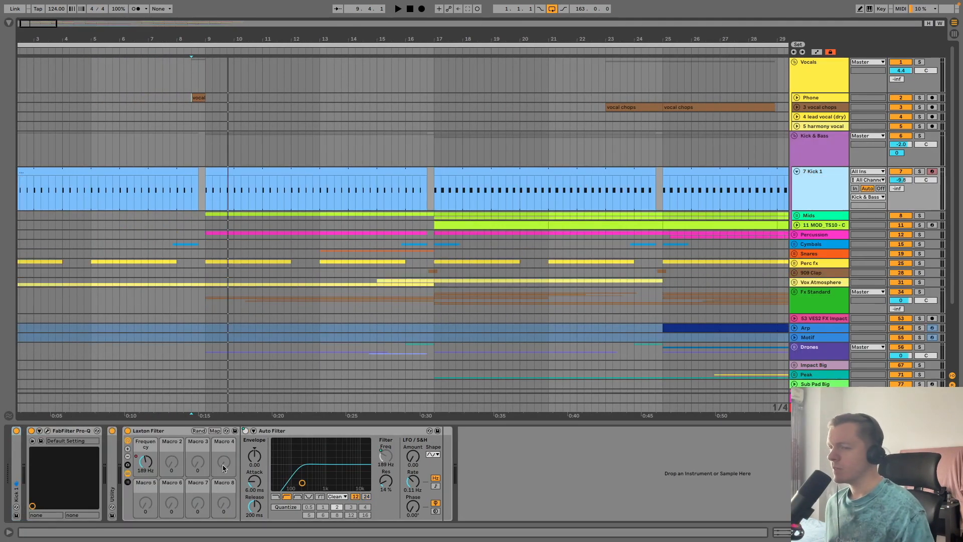
pyautogui.doubleClick(14, 485)
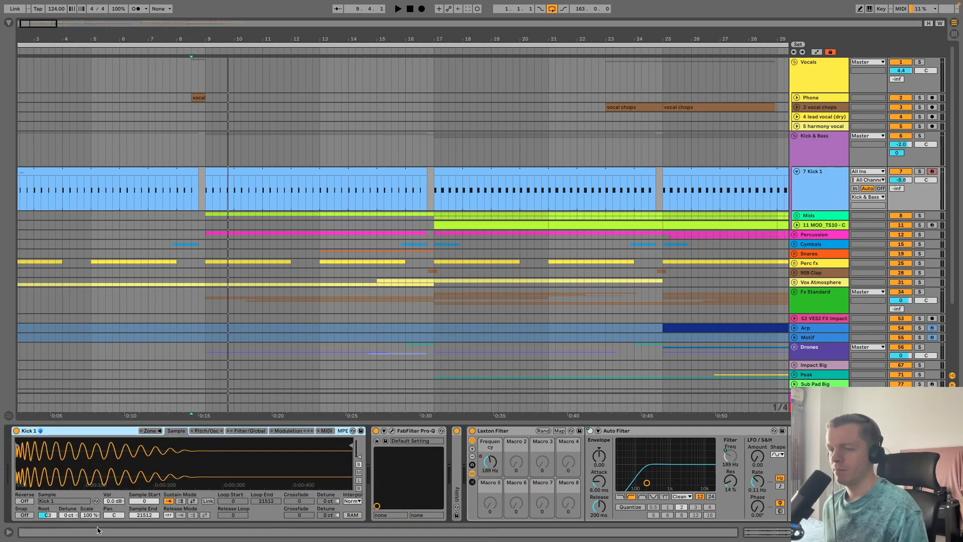
pyautogui.click(392, 431)
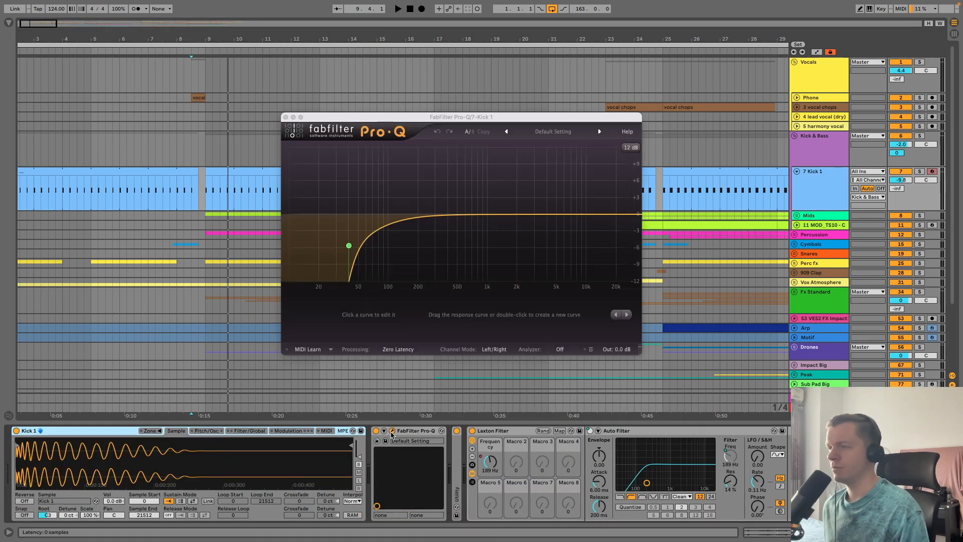
pyautogui.click(392, 431)
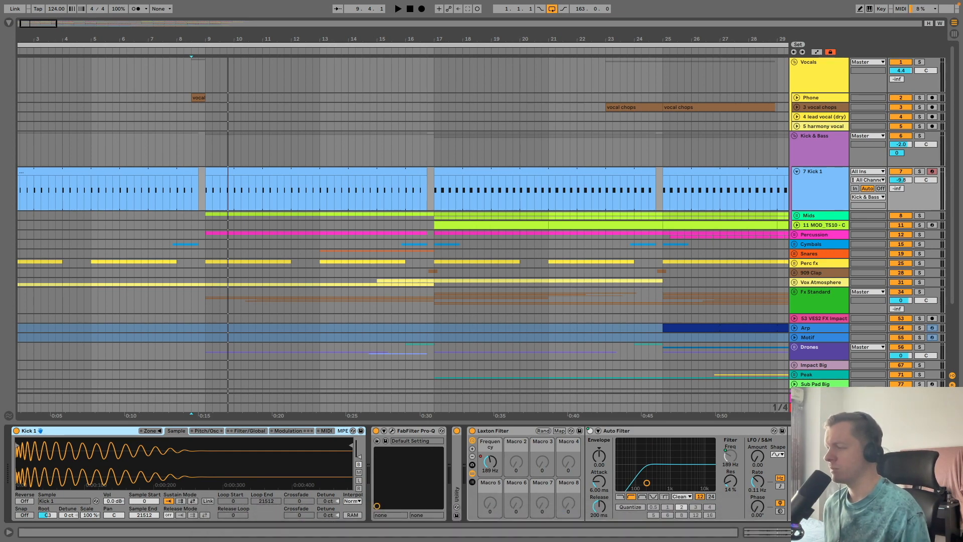
# Step: Hide the device view, solo Kick 1 and listen to the kick from bar 17
pyautogui.click(954, 532)
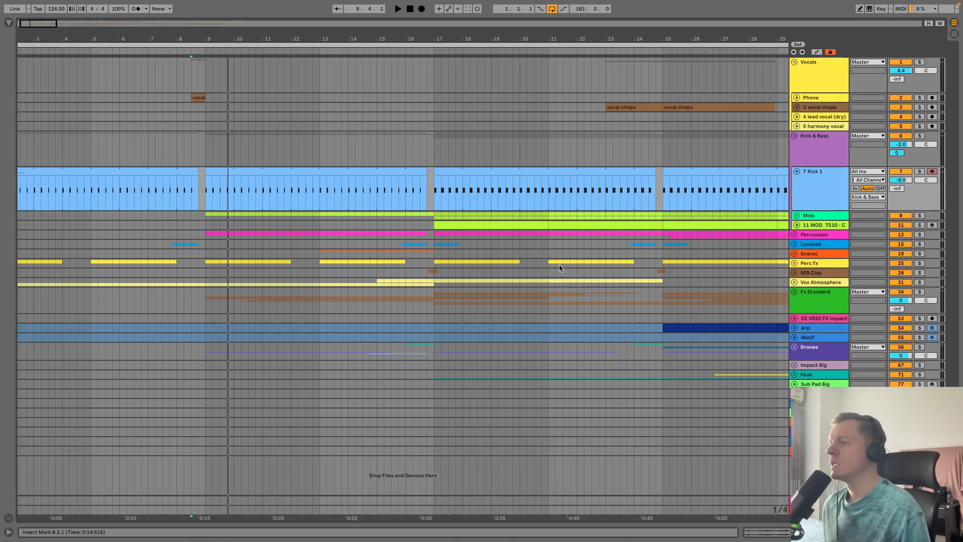
pyautogui.click(435, 202)
pyautogui.click(920, 171)
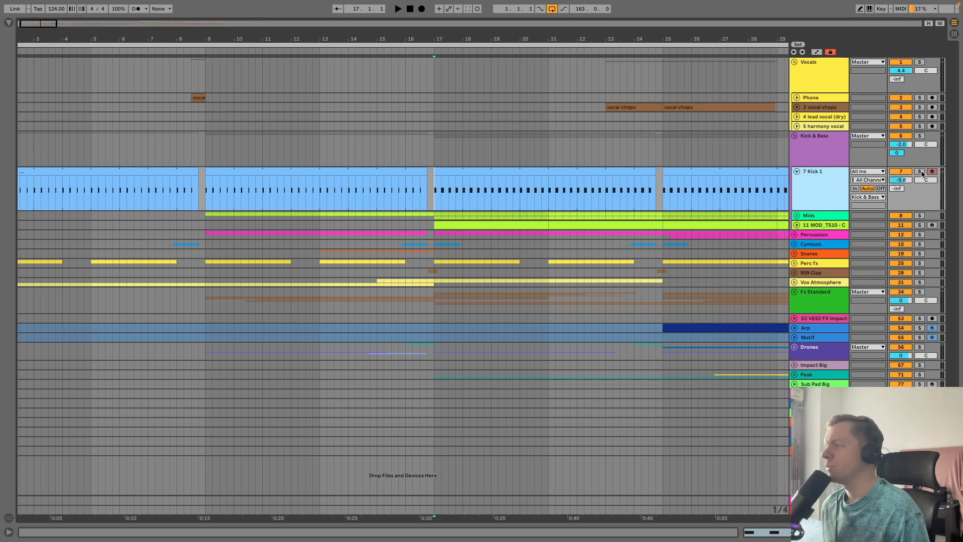
pyautogui.press('space')
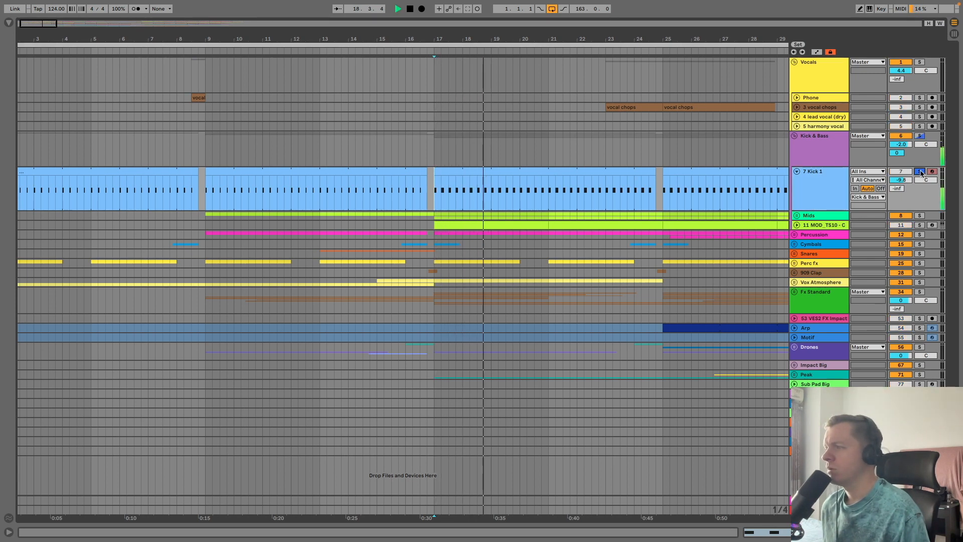
pyautogui.press('space')
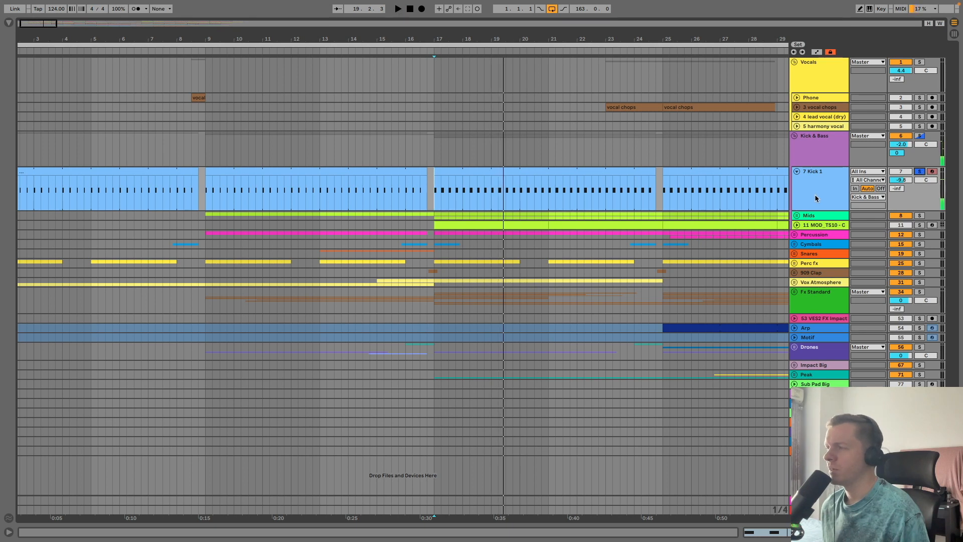
pyautogui.click(826, 171)
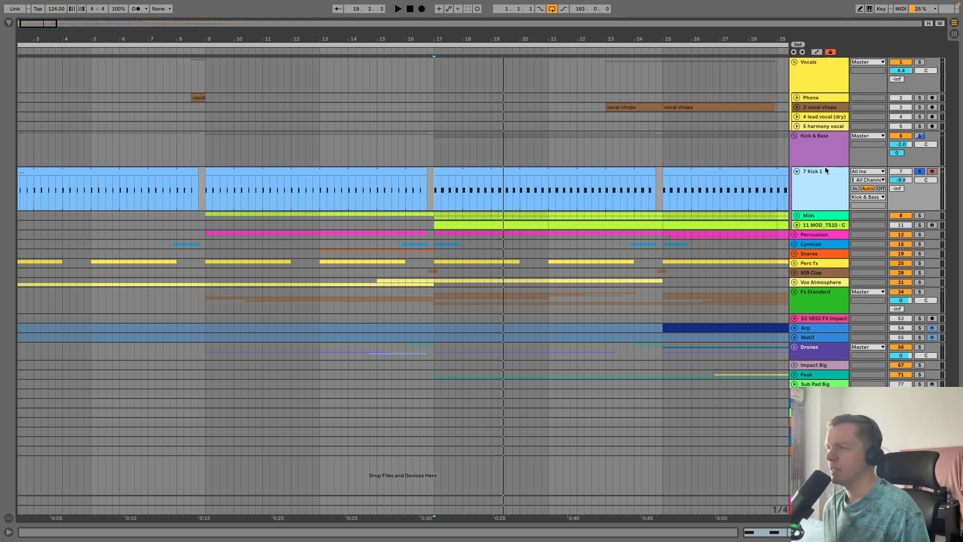
pyautogui.press('space')
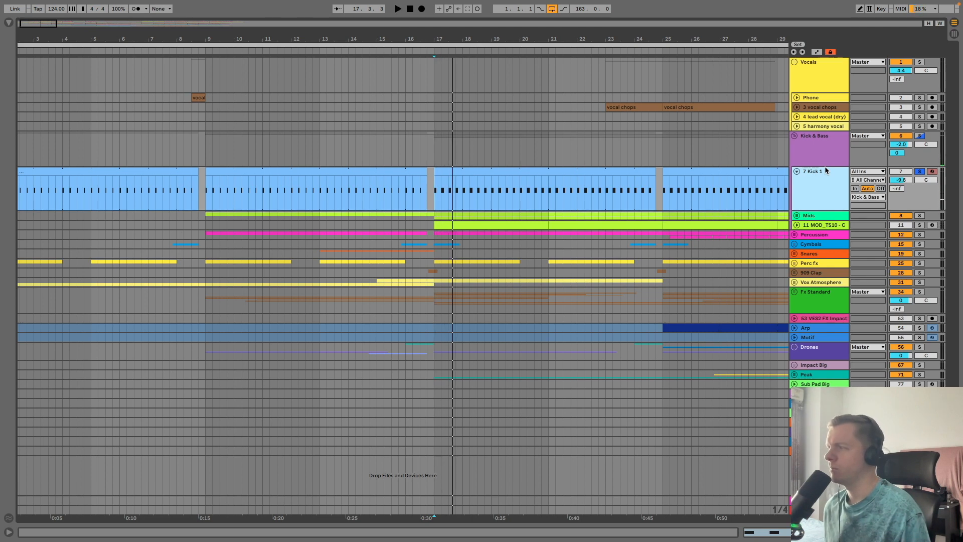
# Step: Open the Kick 1 clip at bar 17, select its C3 notes to examine the pattern, and close the clip view
pyautogui.doubleClick(514, 181)
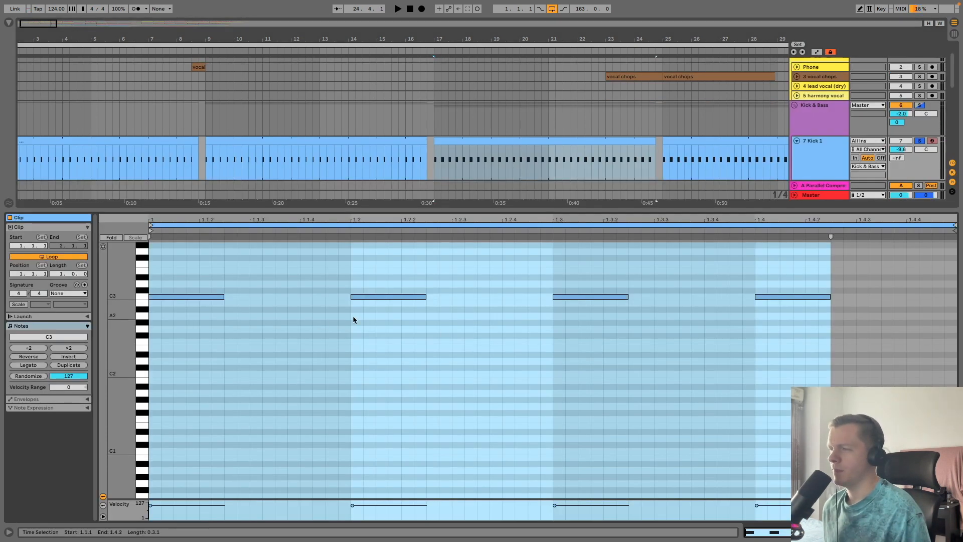
pyautogui.moveTo(150, 396); pyautogui.dragTo(766, 273)
pyautogui.moveTo(677, 271); pyautogui.dragTo(677, 272)
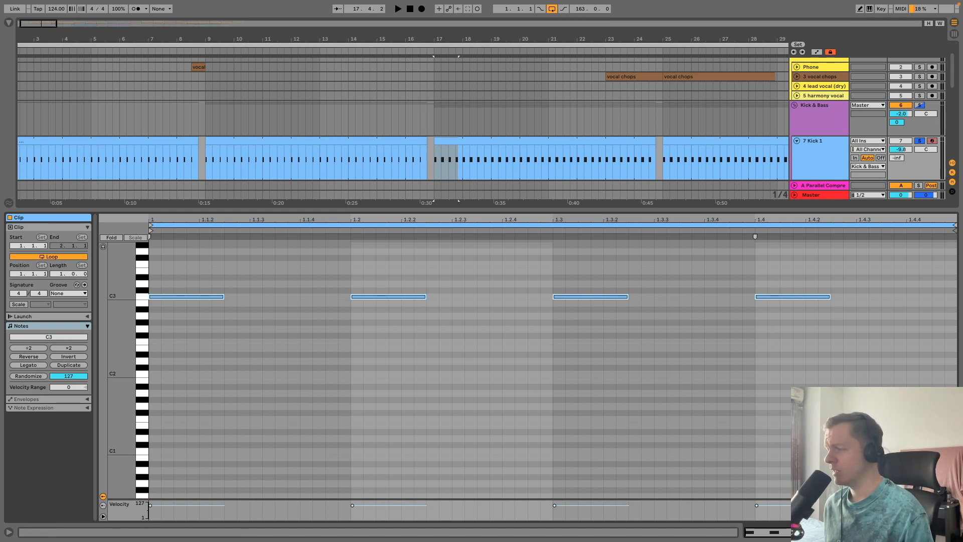
pyautogui.click(954, 532)
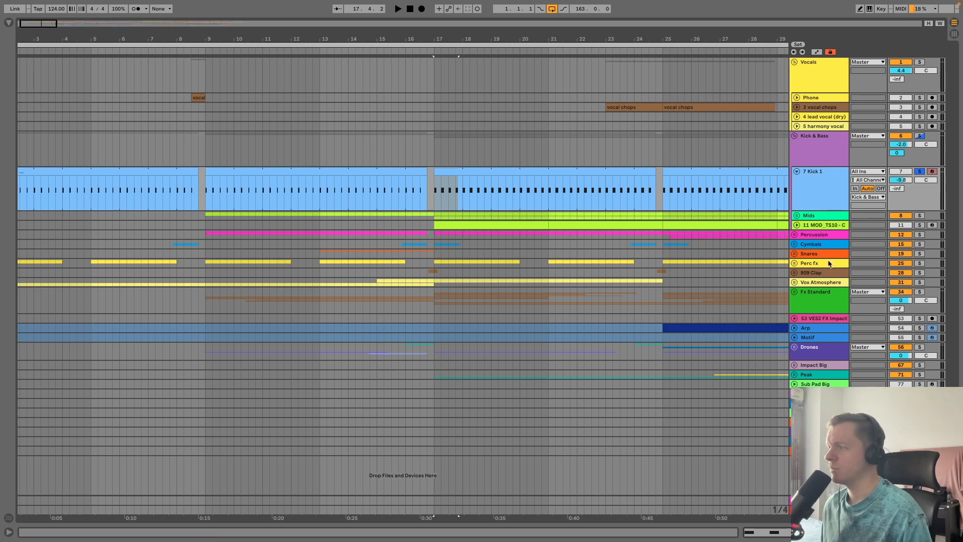
# Step: Turn off the solo on Kick 1 and fold the track
pyautogui.click(803, 205)
pyautogui.click(921, 174)
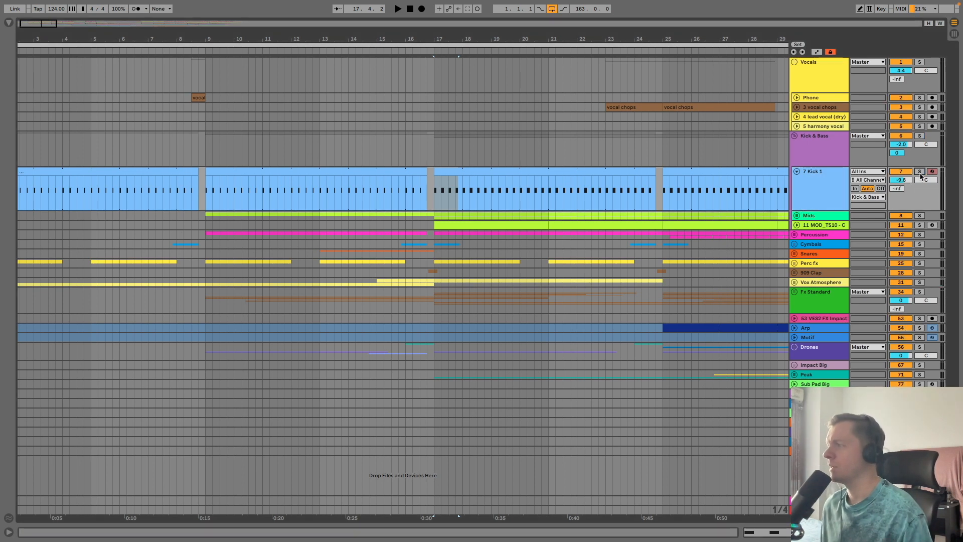
pyautogui.click(796, 172)
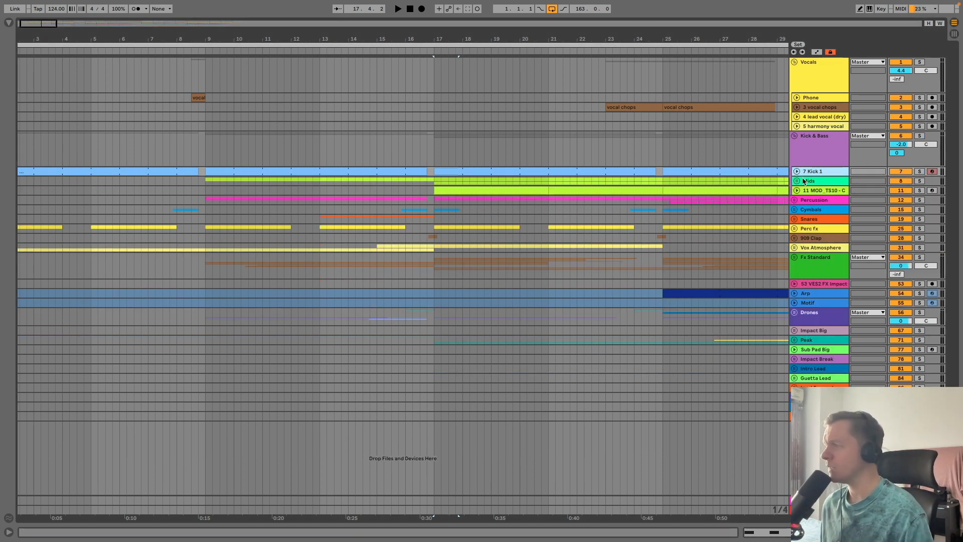
# Step: Expand the Mids group inside Kick & Bass to show its Omnisphere and Serum tracks
pyautogui.click(809, 166)
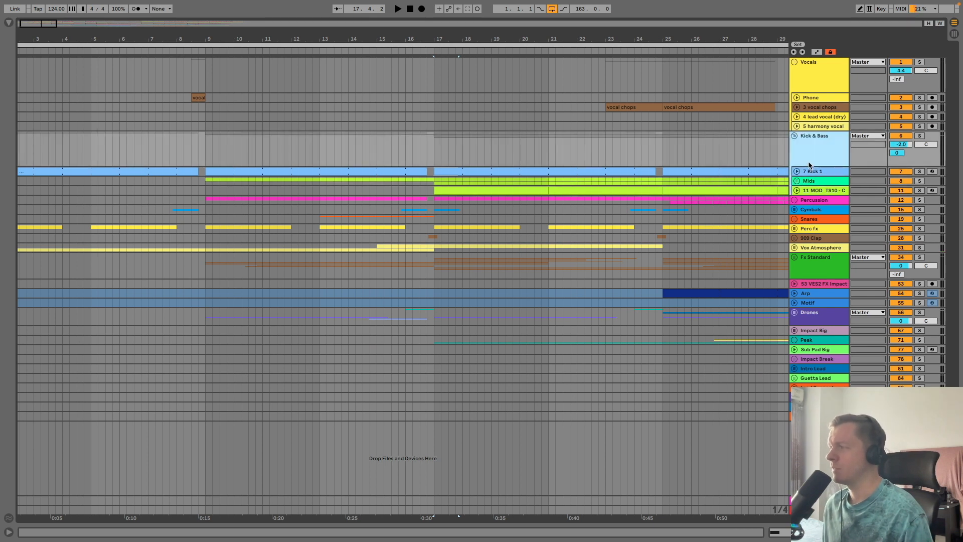
pyautogui.click(813, 183)
pyautogui.click(797, 181)
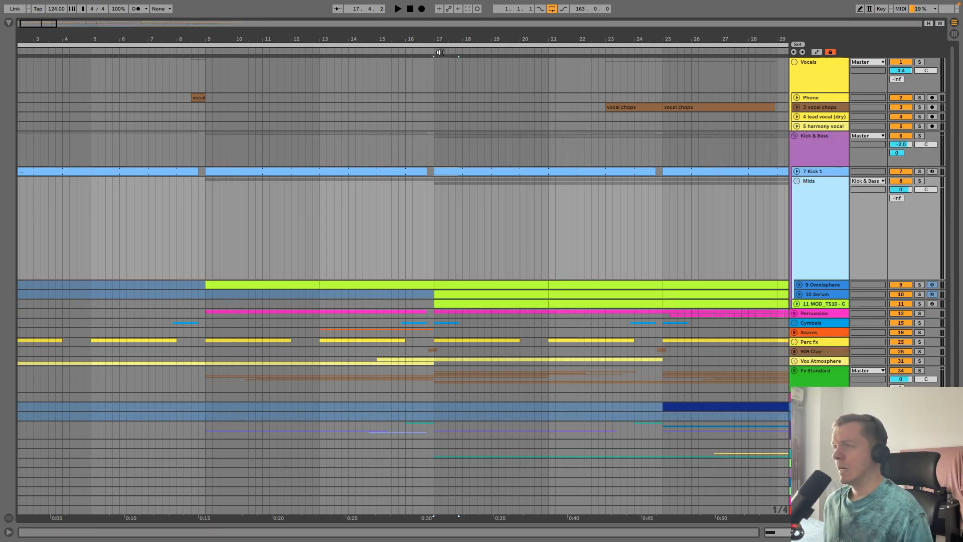
# Step: Select the Kick & Bass group and play the full arrangement from bar 17
pyautogui.moveTo(442, 39); pyautogui.dragTo(442, 15)
pyautogui.click(229, 145)
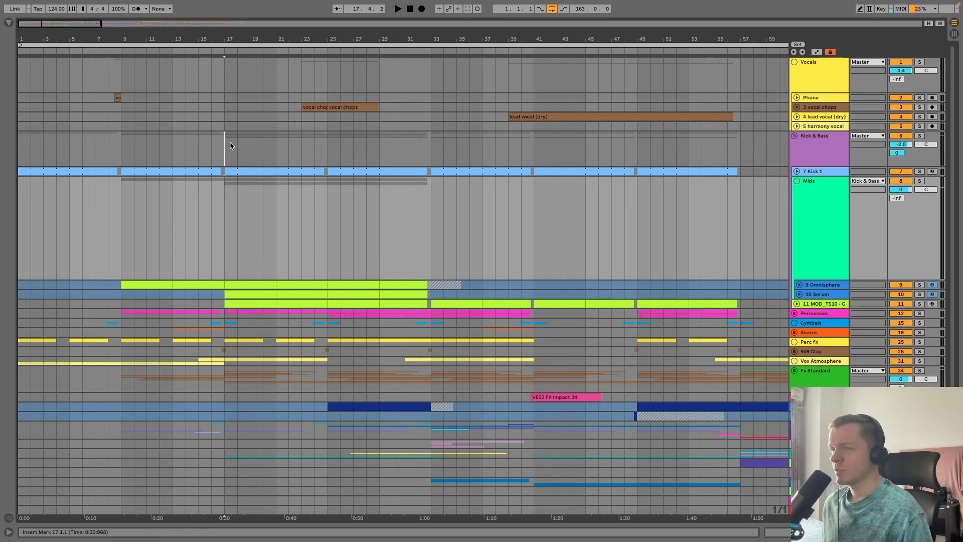
pyautogui.click(807, 149)
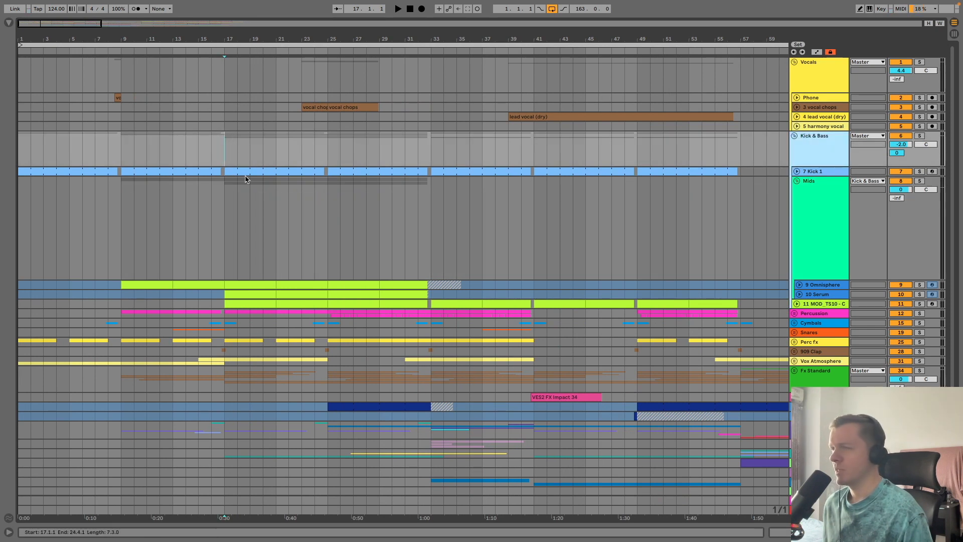
pyautogui.click(221, 50)
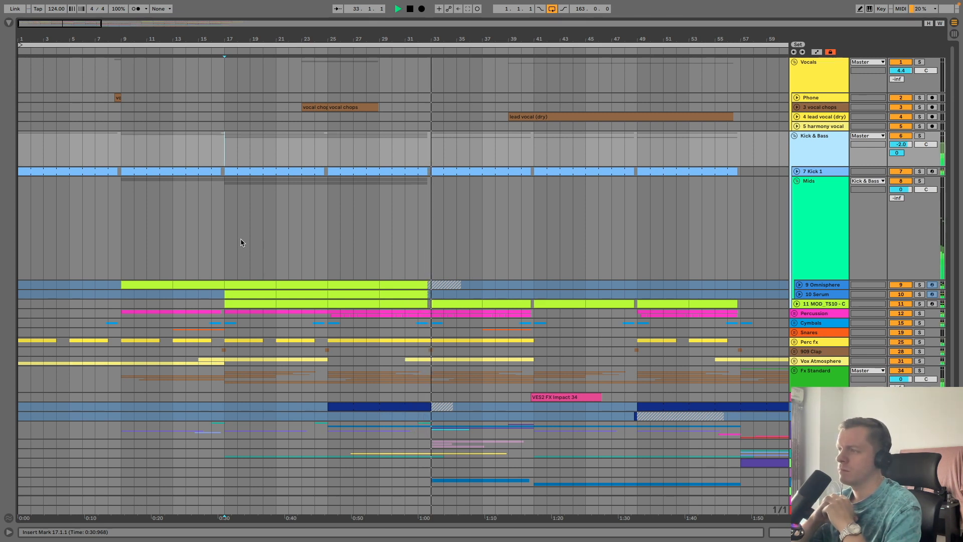
# Step: Unfold the Kick 1 track and show its device chain while the song plays
pyautogui.click(804, 173)
pyautogui.click(797, 171)
pyautogui.doubleClick(812, 172)
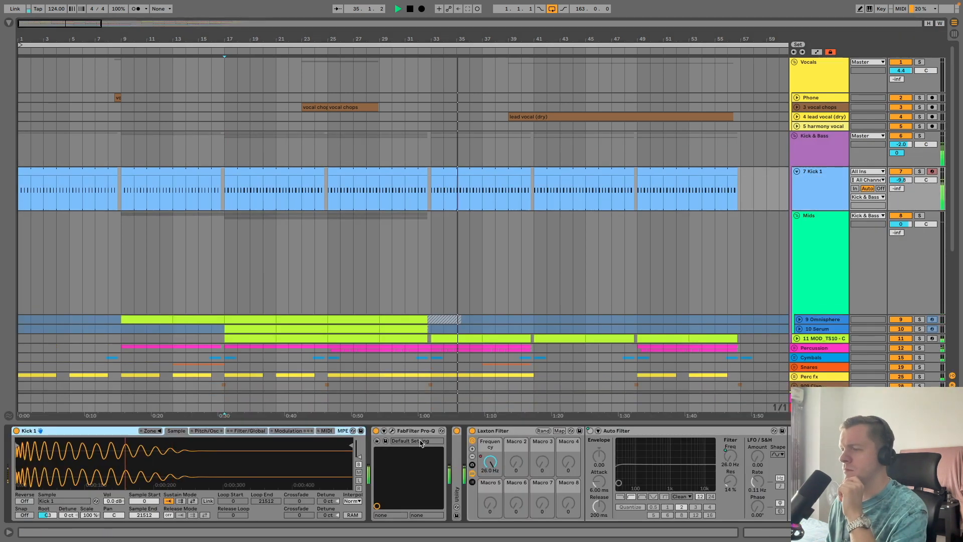
# Step: Watch the Kick & Bass group's Pro-Q 3 spectrum during playback and close the EQ window
pyautogui.click(815, 143)
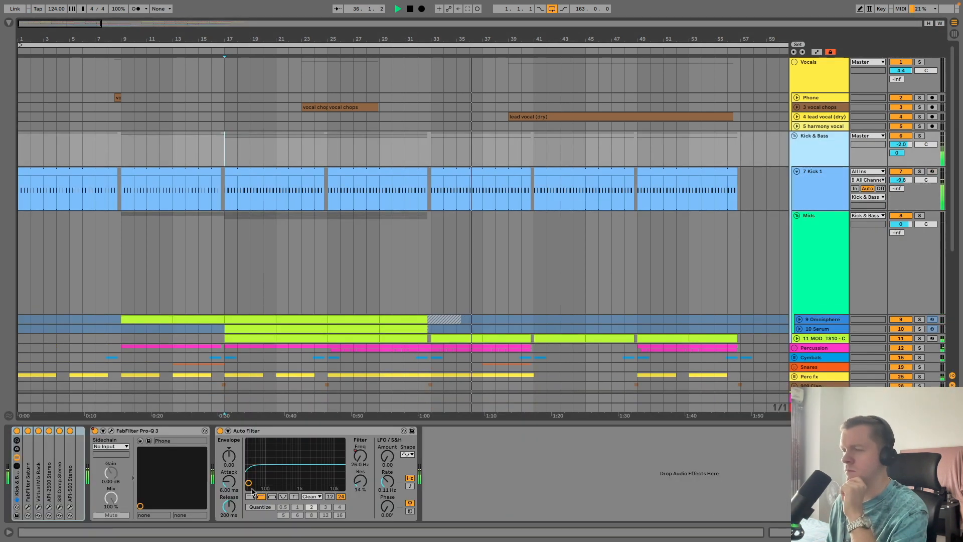
pyautogui.click(111, 431)
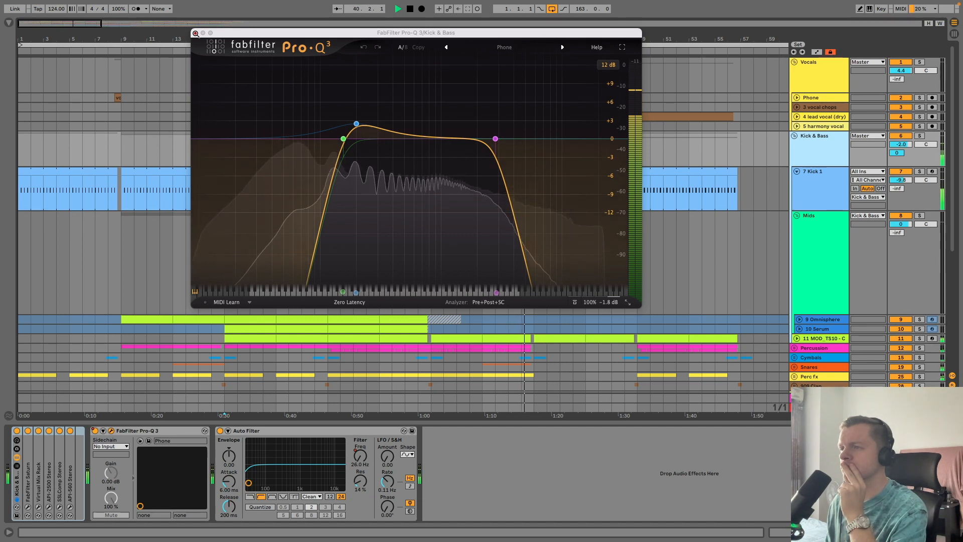
pyautogui.click(195, 33)
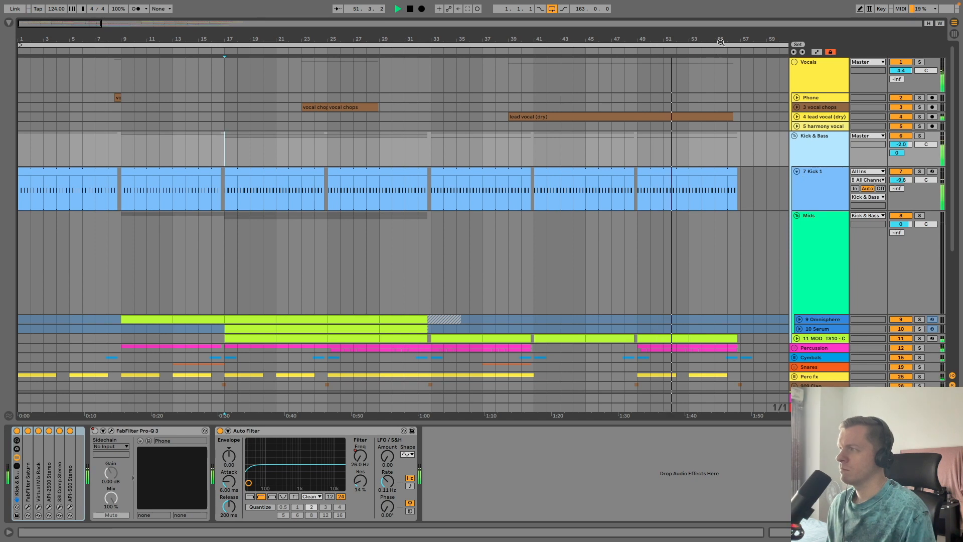
# Step: Survey the arrangement's tracks through the end of the kick section during playback, stop playback, and set the insert marker at bar 16
pyautogui.moveTo(707, 40); pyautogui.dragTo(708, 32)
pyautogui.moveTo(623, 39); pyautogui.dragTo(593, 37)
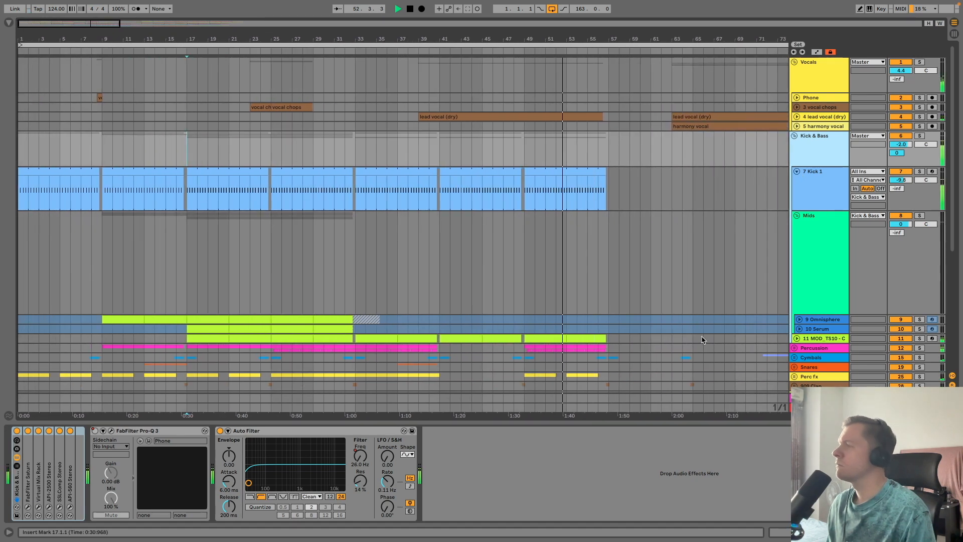
pyautogui.scroll(-6, 703, 340)
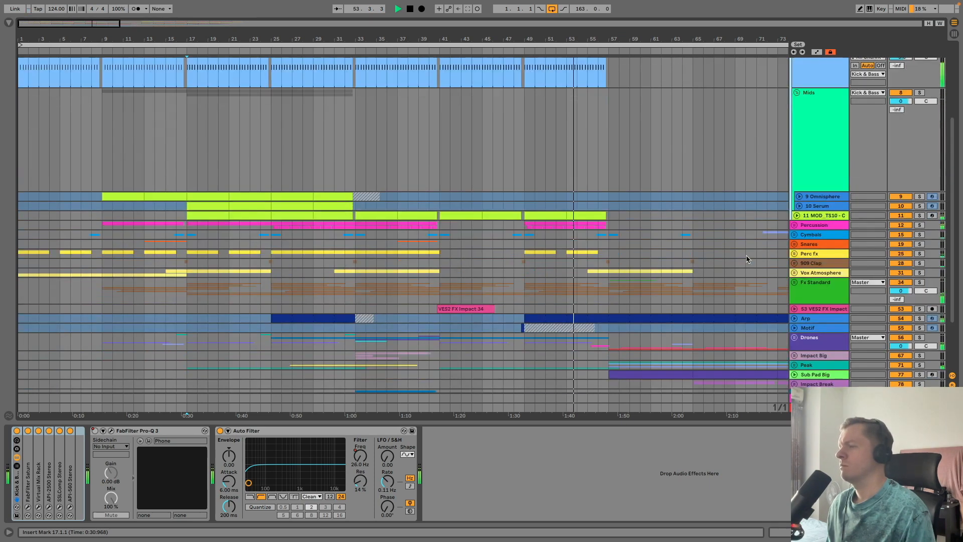
pyautogui.scroll(-1, 743, 267)
pyautogui.scroll(7, 723, 262)
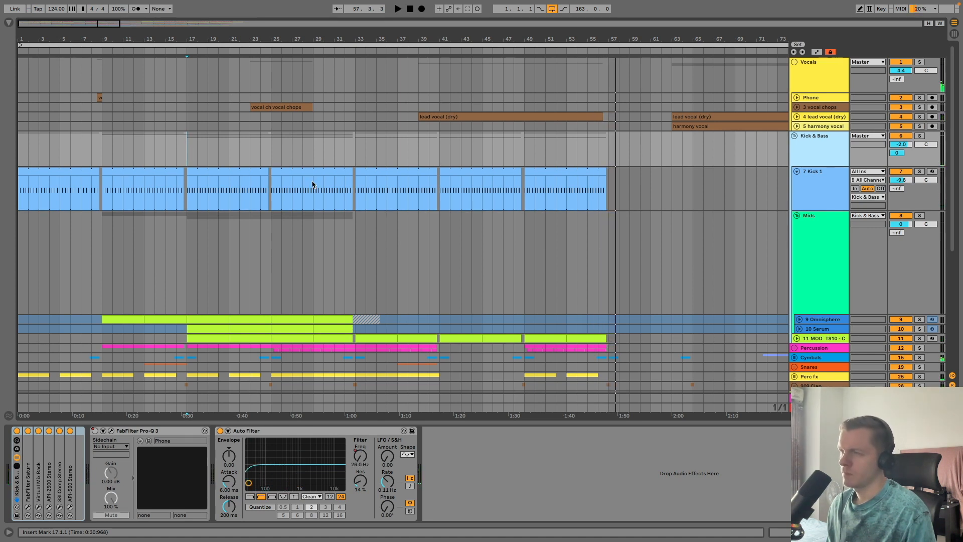
pyautogui.click(217, 151)
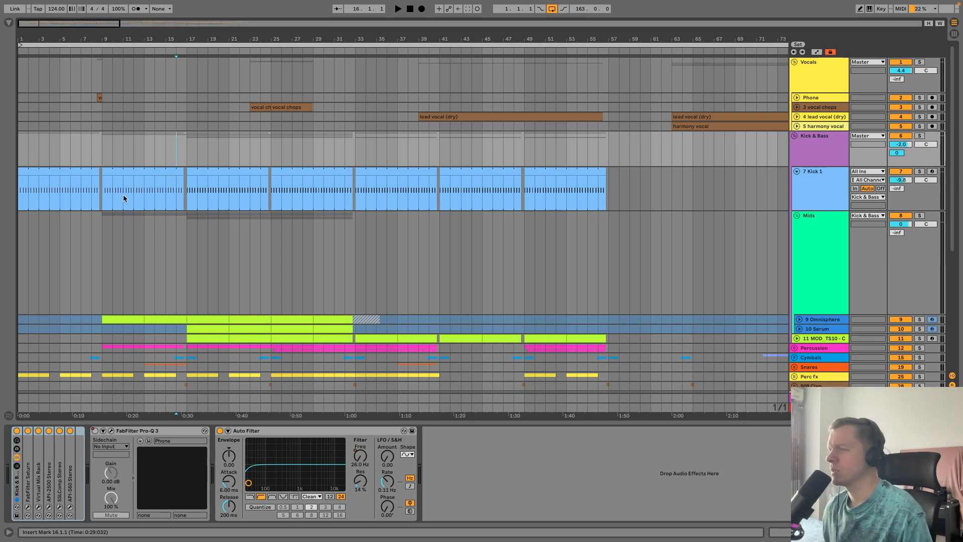
# Step: Unfold the Serum and Omnisphere tracks in the Mids group and reduce the heights of the Mids and Omnisphere tracks
pyautogui.scroll(-3, 124, 198)
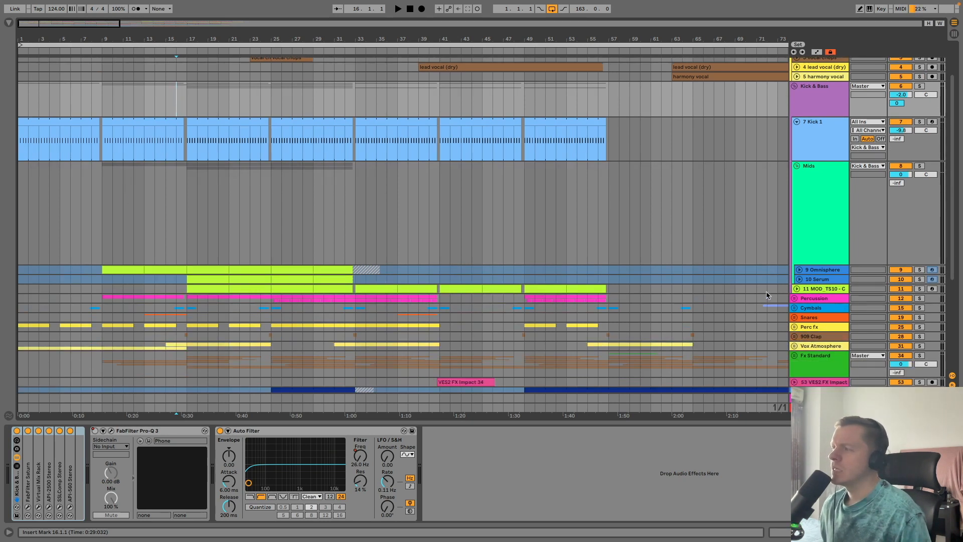
pyautogui.click(800, 279)
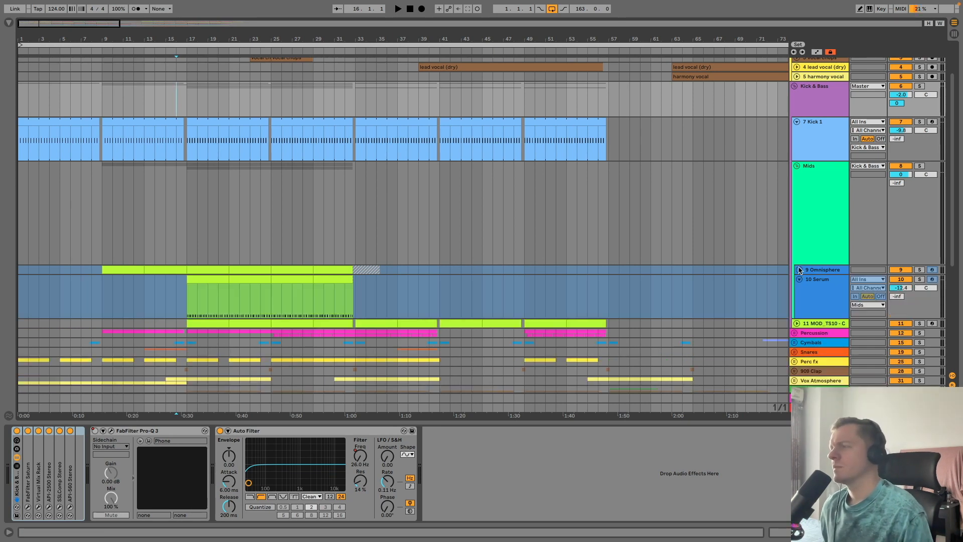
pyautogui.click(800, 269)
pyautogui.click(757, 174)
pyautogui.moveTo(829, 263); pyautogui.dragTo(816, 181)
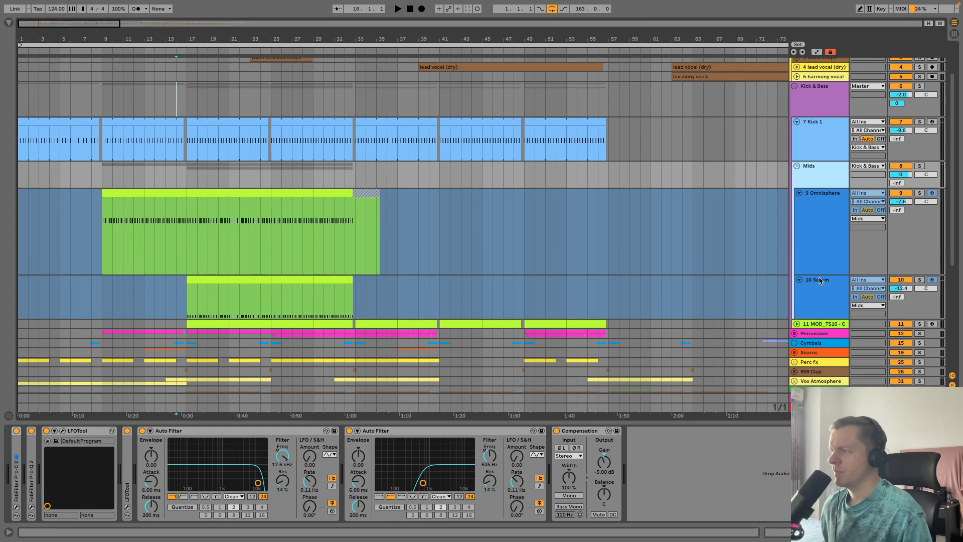
pyautogui.moveTo(819, 276); pyautogui.dragTo(820, 244)
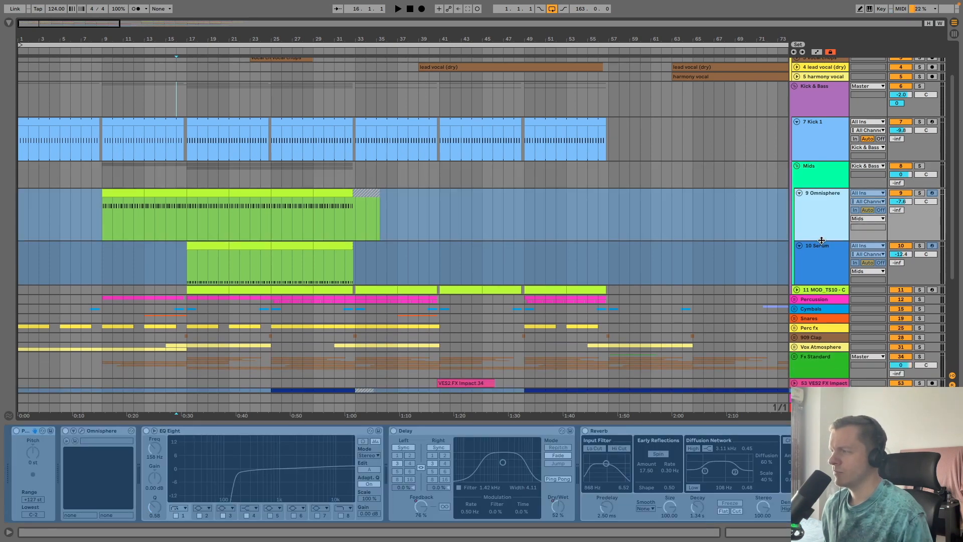
# Step: Show the device chains of the Mids group and the unfolded MOD_TS10 bass track, and hide the device view
pyautogui.click(838, 175)
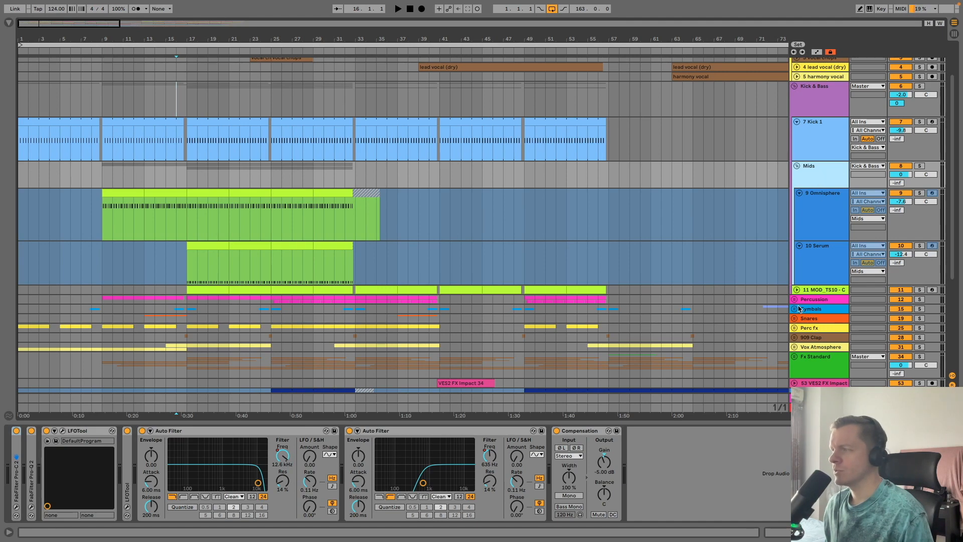
pyautogui.click(797, 290)
pyautogui.click(809, 297)
pyautogui.scroll(-3, 808, 263)
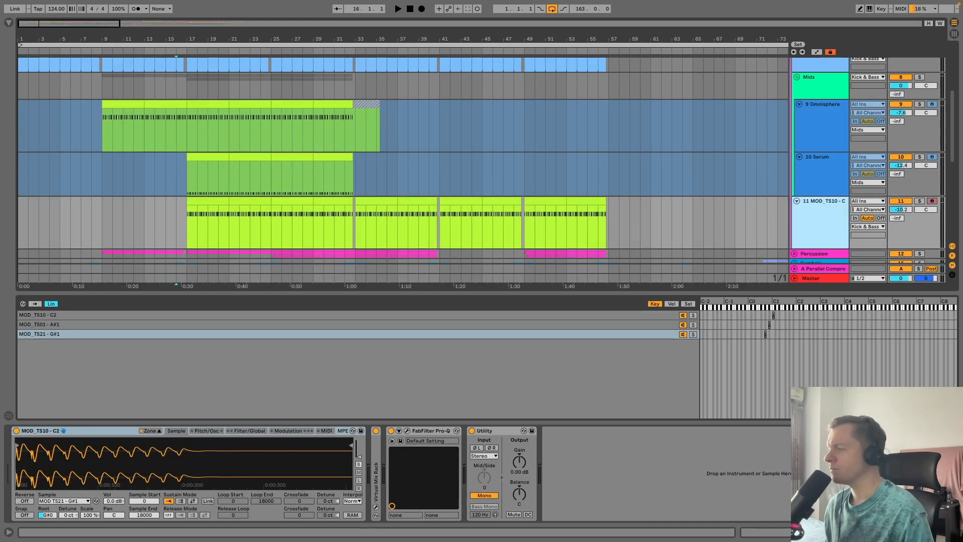
pyautogui.press('super+alt+l')
pyautogui.scroll(3, 802, 237)
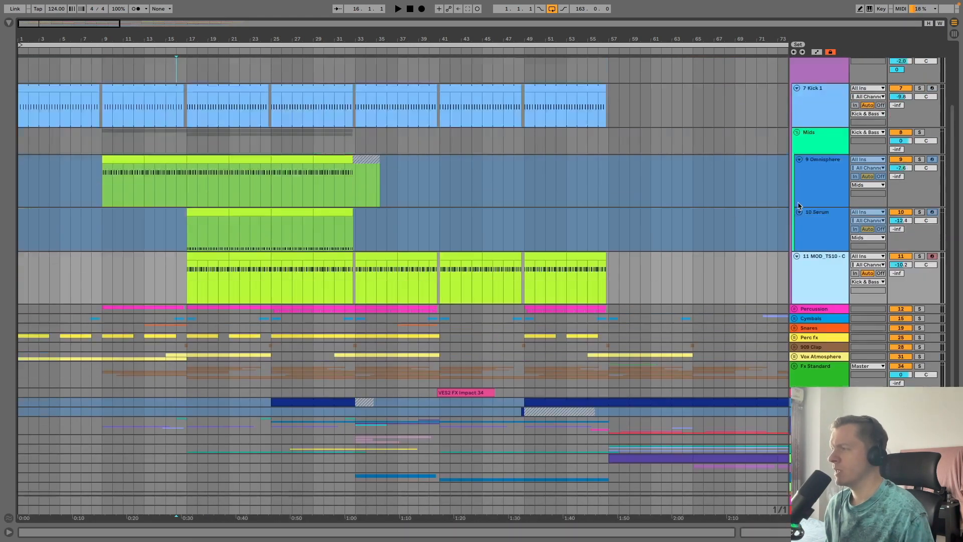
# Step: Solo the Mids group and bring up the Omnisphere track's device chain
pyautogui.click(890, 169)
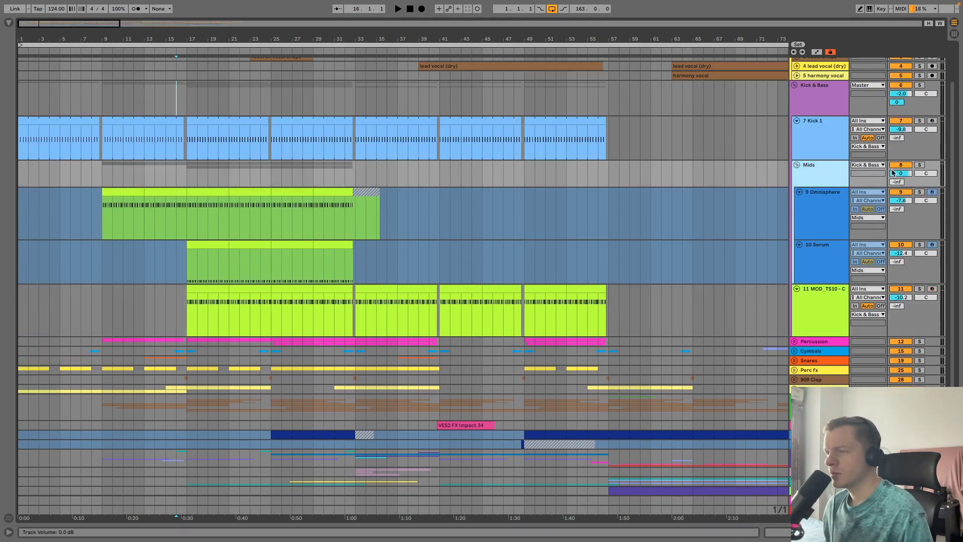
pyautogui.click(919, 165)
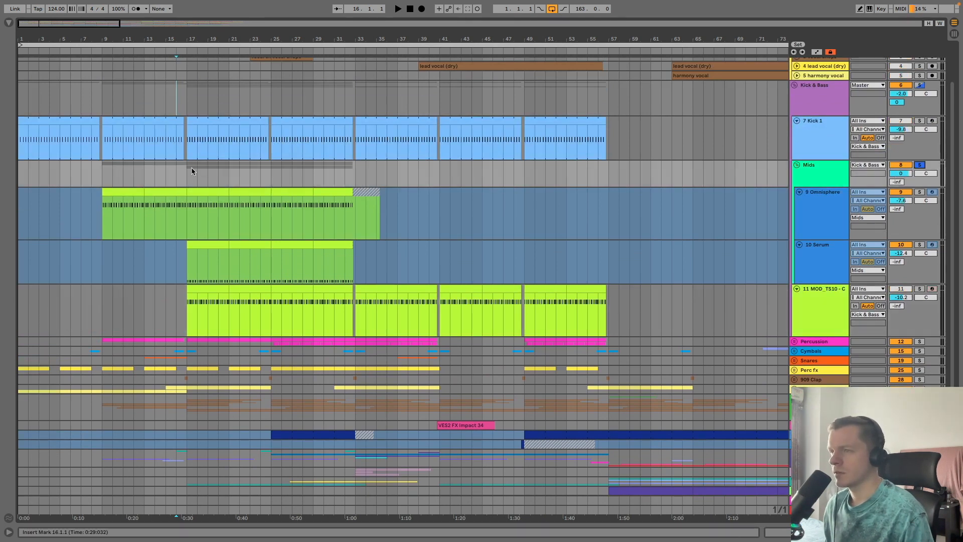
pyautogui.click(823, 232)
pyautogui.press('super+alt+l')
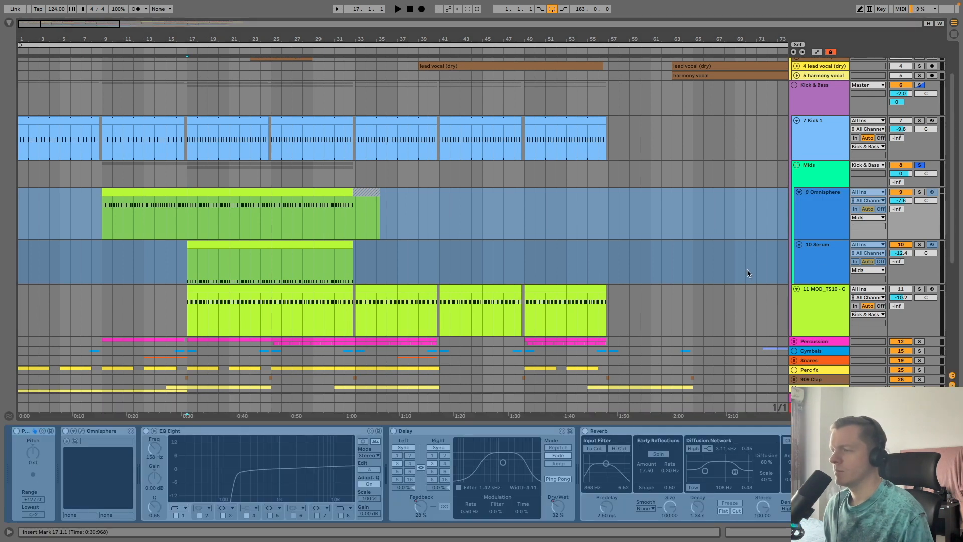
# Step: Solo the Omnisphere track and play its part from bar 17
pyautogui.click(864, 194)
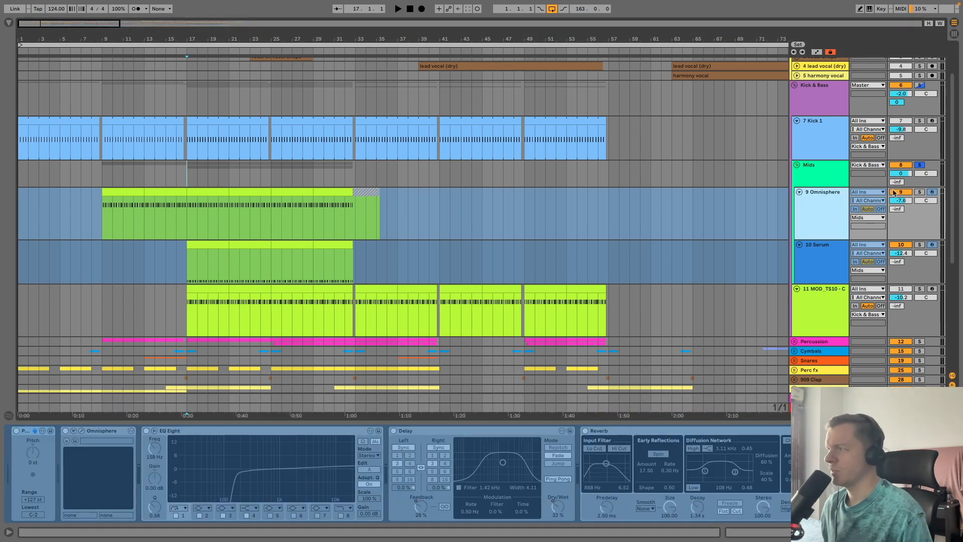
pyautogui.click(919, 193)
pyautogui.click(204, 225)
pyautogui.press('space')
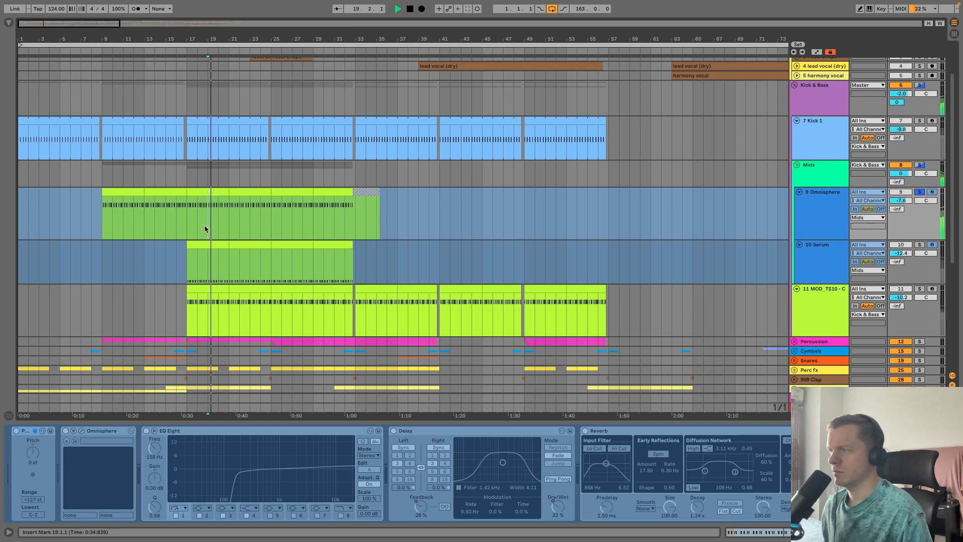
pyautogui.click(187, 225)
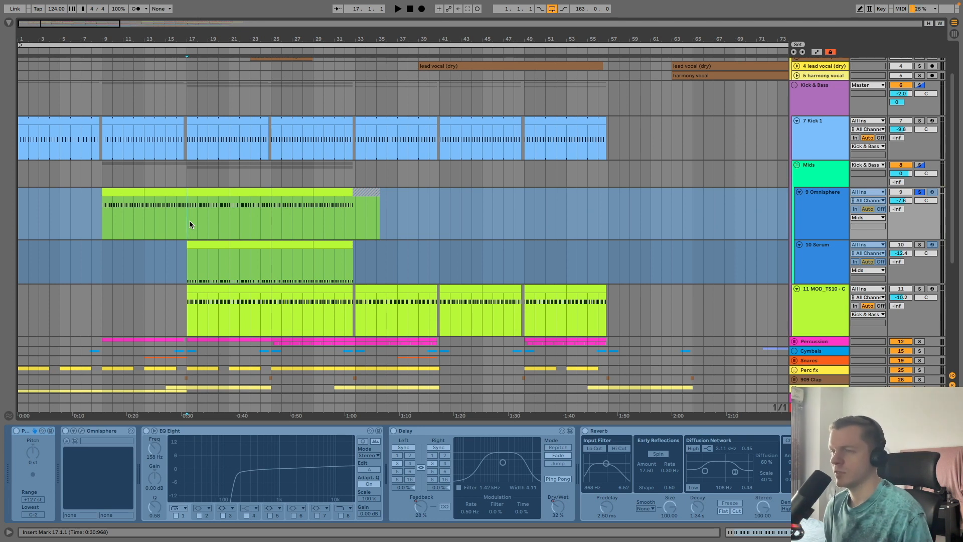
pyautogui.press('space')
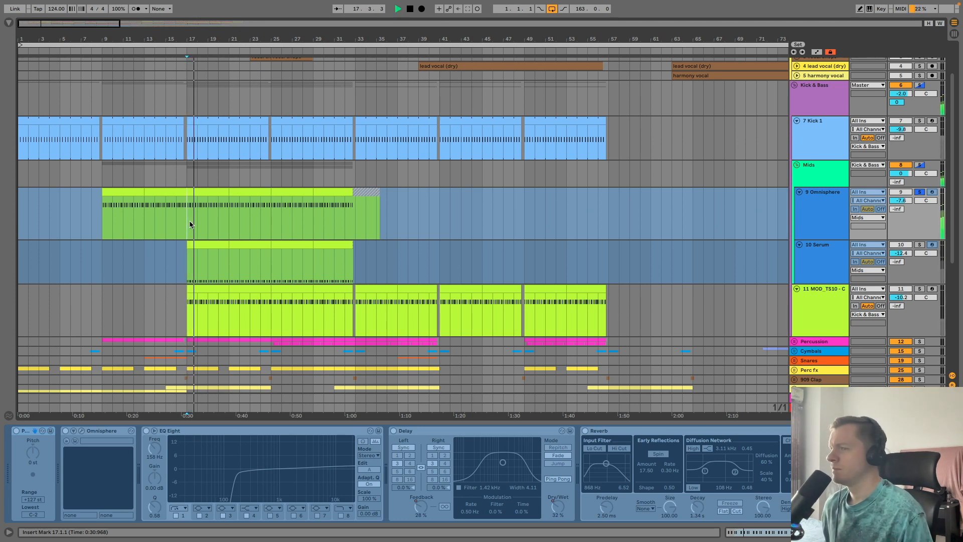
# Step: Examine the MIDI notes of the Omnisphere clip at bar 17, close the clip view, and stop playback
pyautogui.doubleClick(189, 220)
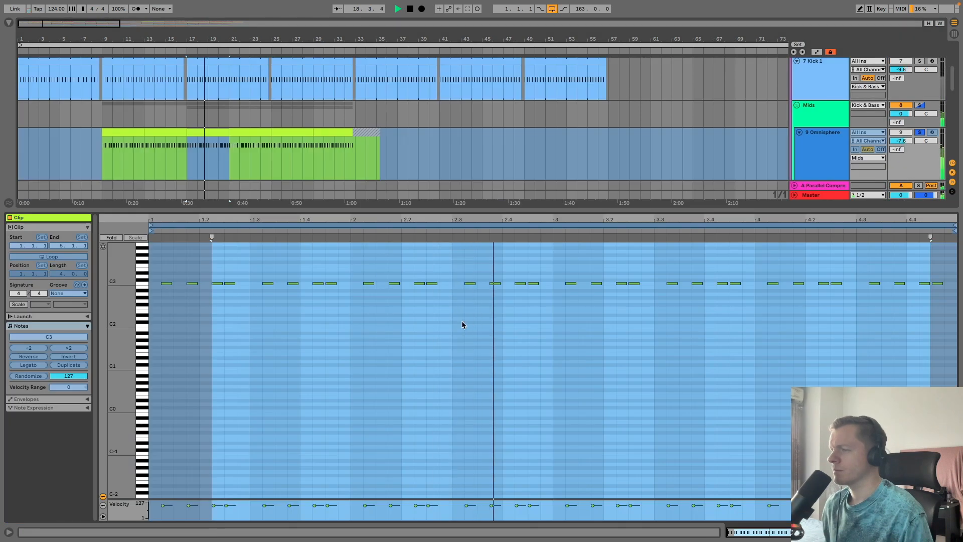
pyautogui.click(955, 531)
pyautogui.press('space')
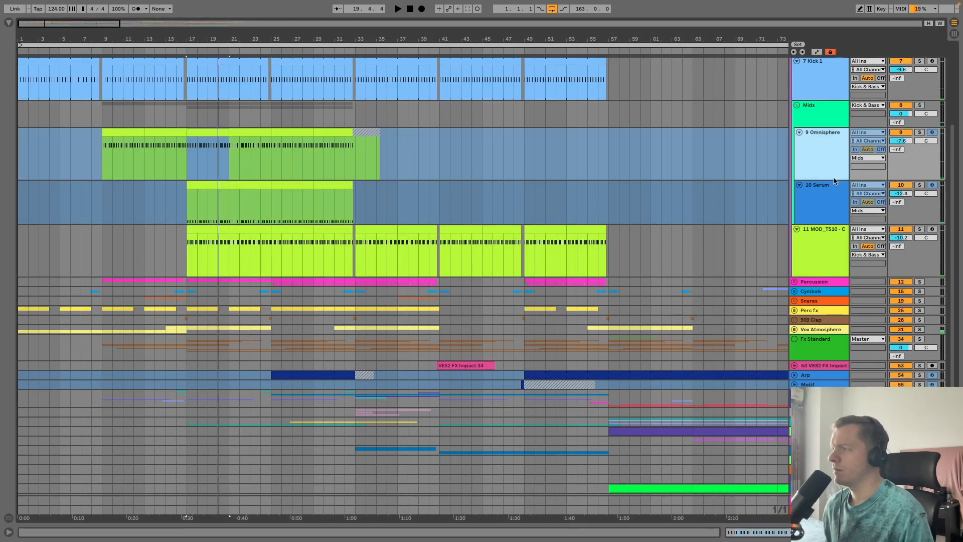
# Step: Audition the soloed Serum track from bar 17 and repeat the playback with Omnisphere soloed alongside it
pyautogui.click(921, 184)
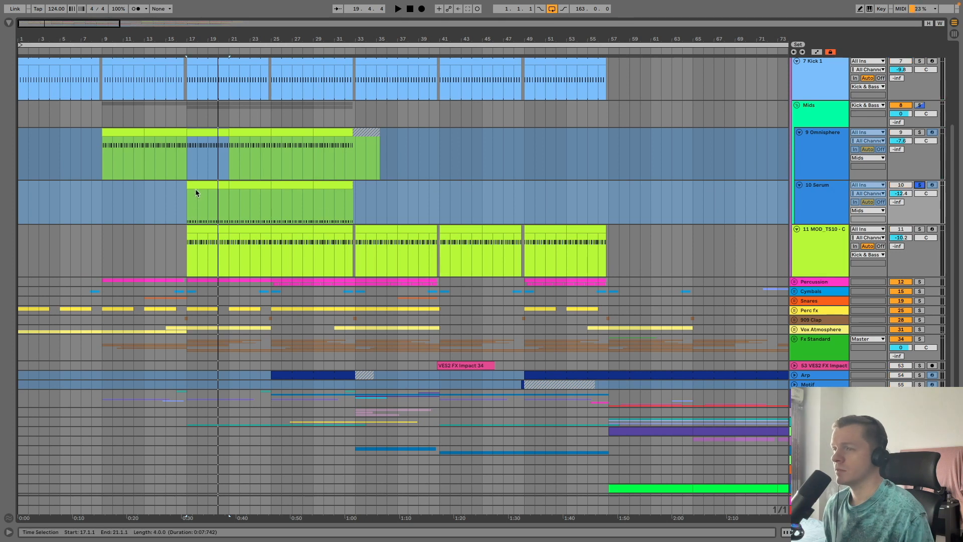
pyautogui.press('Down')
pyautogui.press('space')
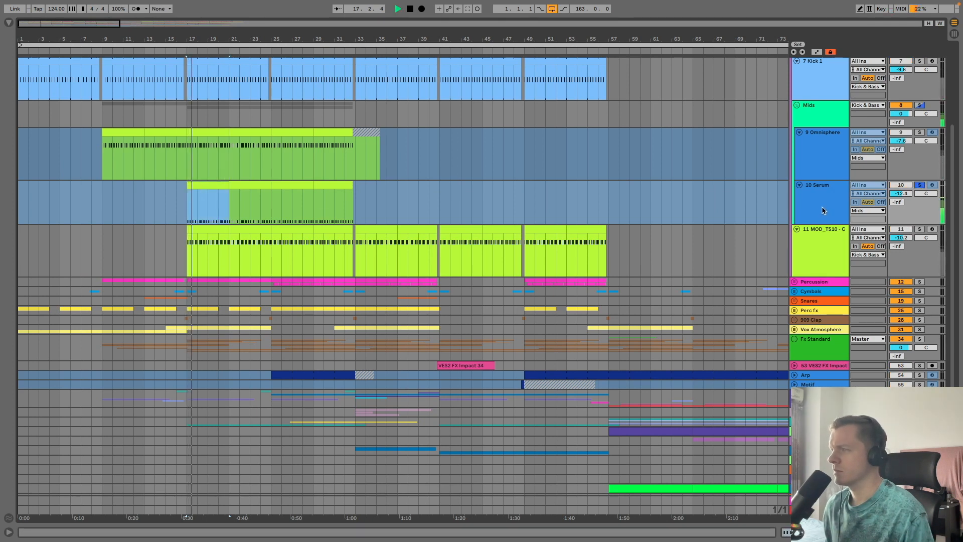
pyautogui.click(822, 210)
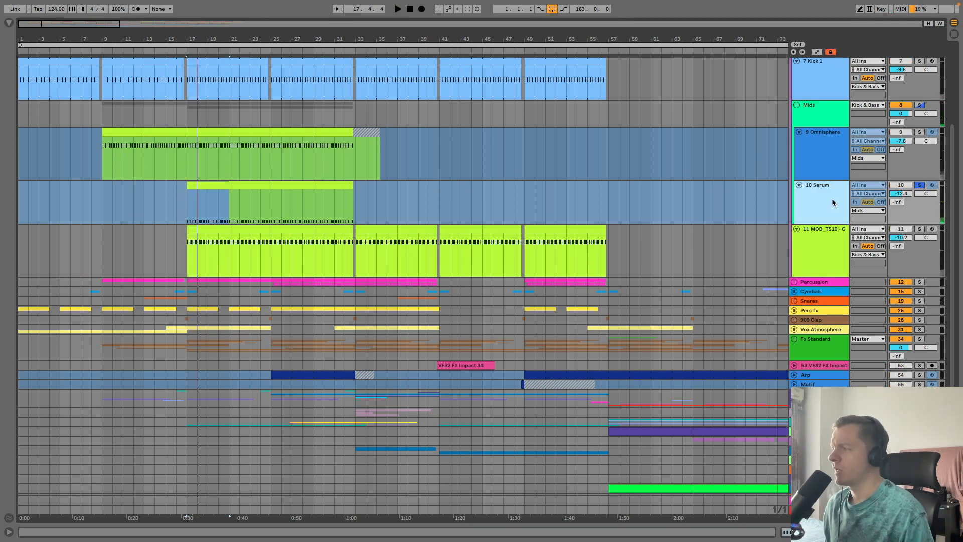
pyautogui.click(920, 133)
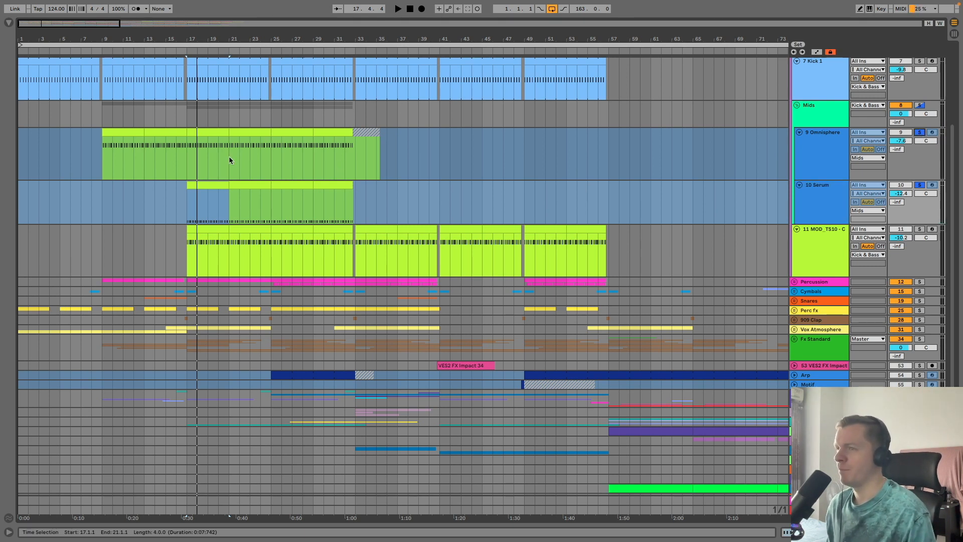
pyautogui.click(187, 161)
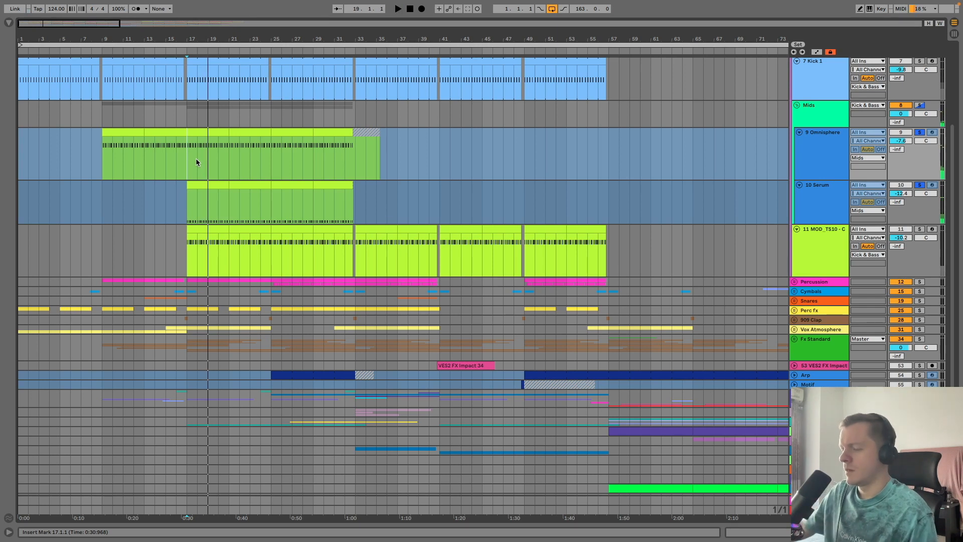
# Step: Open the MOD_TS10 clip at bar 17 to examine its MIDI notes, and solo the track
pyautogui.click(819, 236)
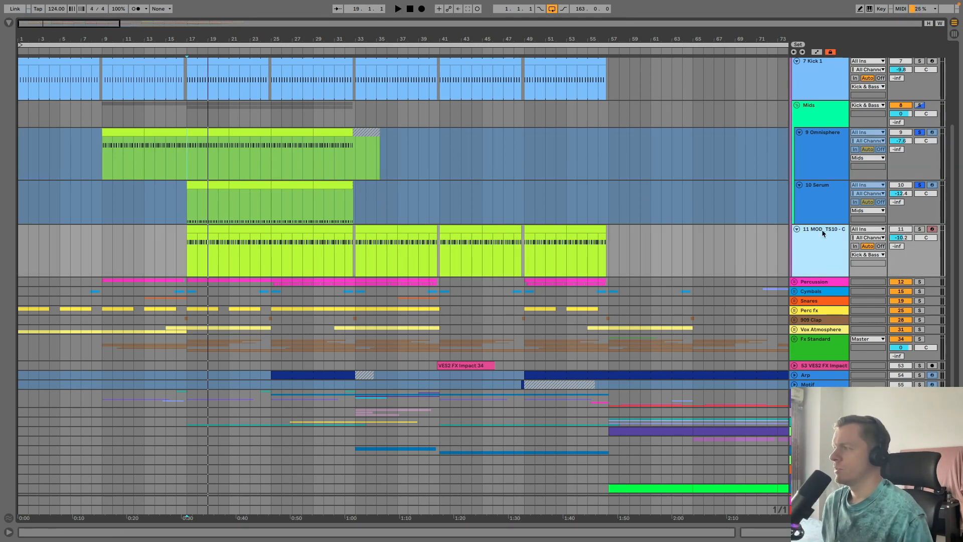
pyautogui.doubleClick(217, 229)
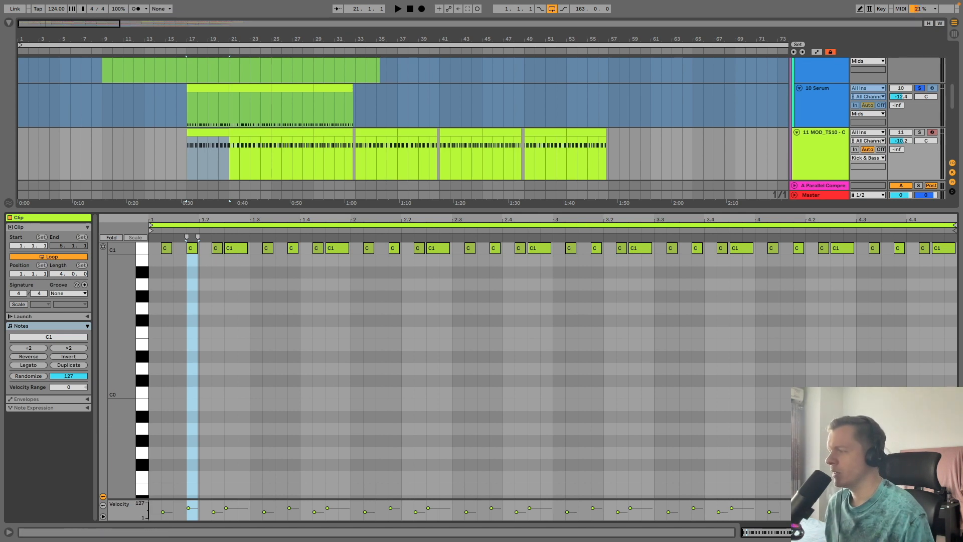
pyautogui.click(829, 162)
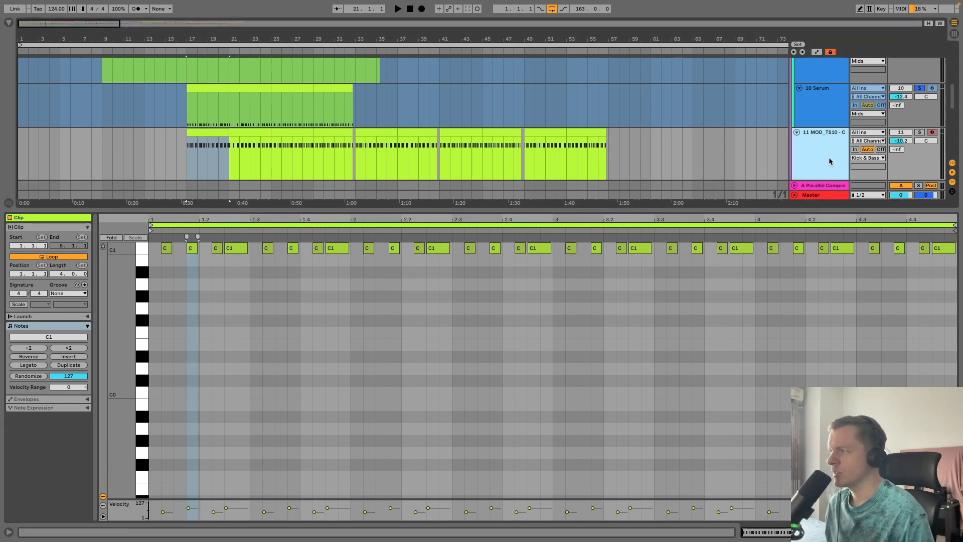
pyautogui.click(922, 133)
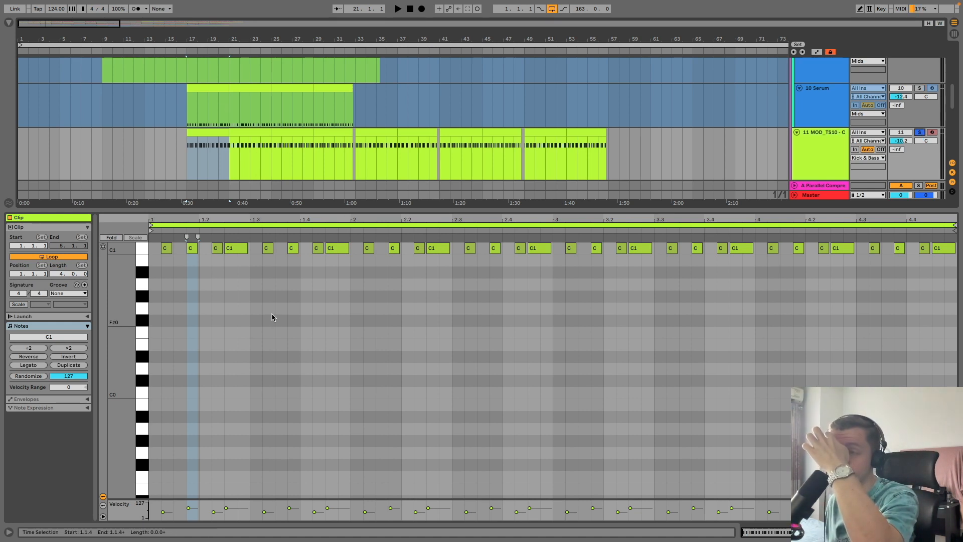
# Step: Show the MOD_TS10 track's device chain and play its soloed part from bar 17
pyautogui.rightClick(835, 168)
pyautogui.click(832, 162)
pyautogui.click(832, 162)
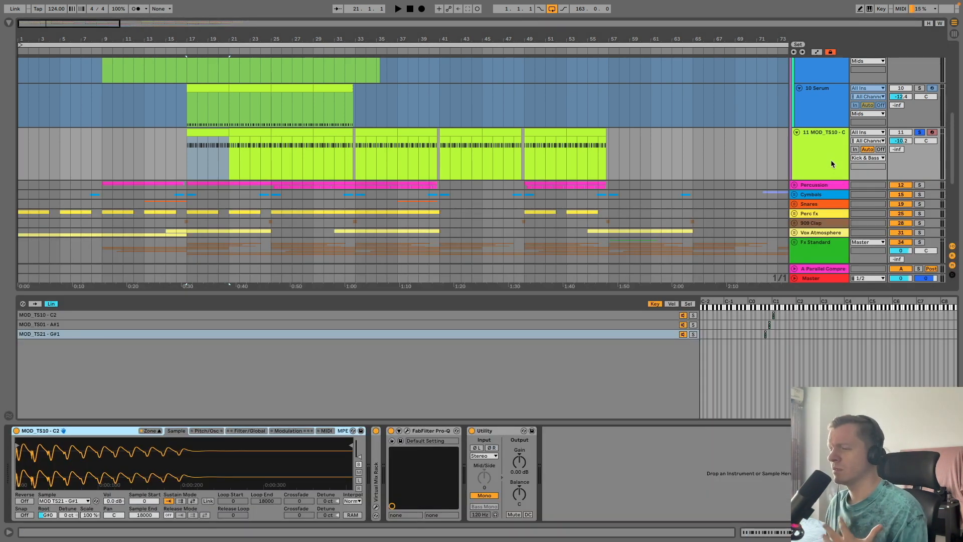
pyautogui.click(831, 161)
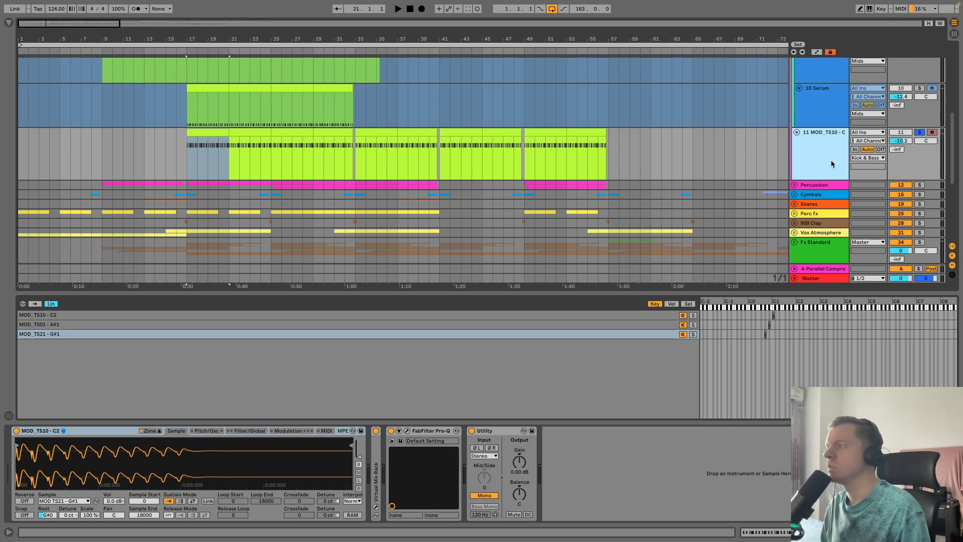
pyautogui.click(213, 133)
pyautogui.press('space')
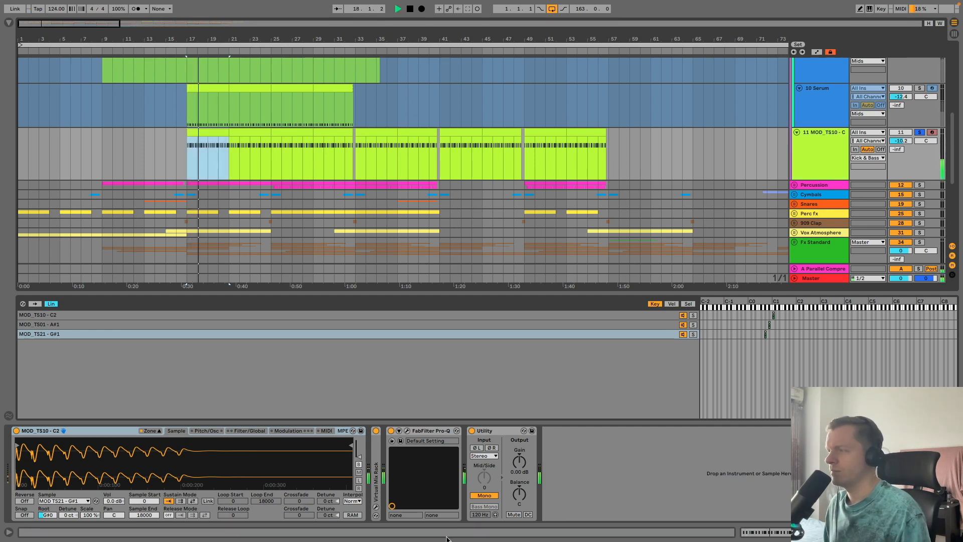
pyautogui.press('space')
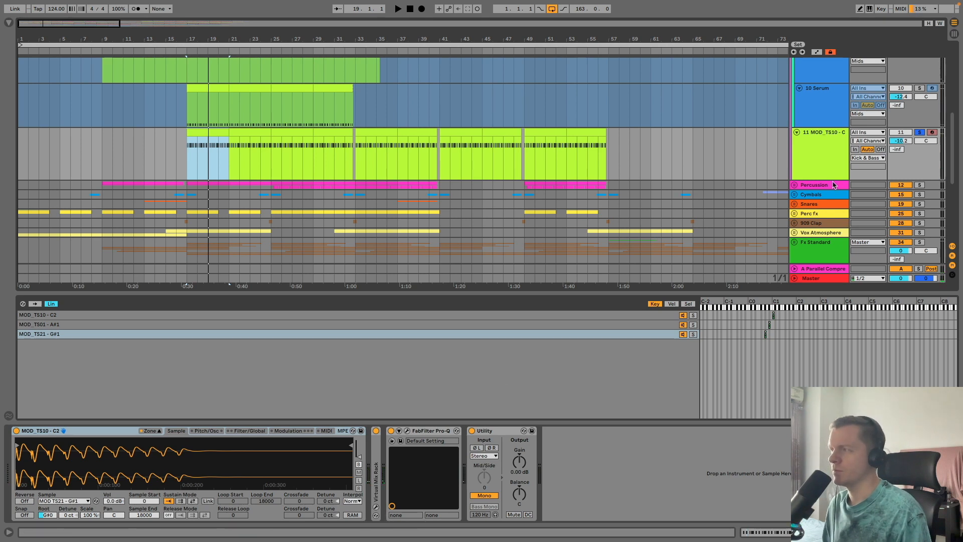
# Step: Solo Serum and Omnisphere together with the MOD_TS10 bass and play all three from bar 17
pyautogui.scroll(3, 916, 166)
pyautogui.click(919, 172)
pyautogui.click(919, 119)
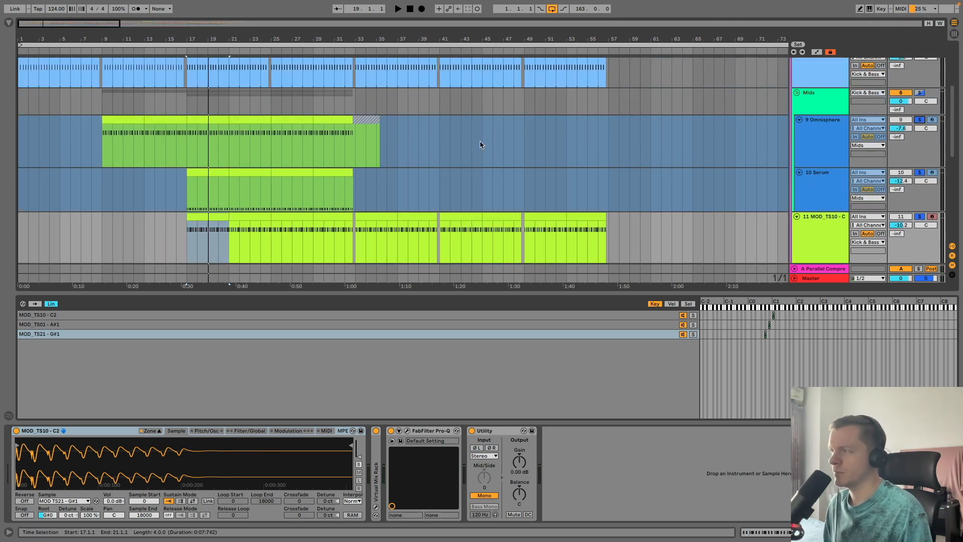
pyautogui.click(183, 144)
pyautogui.press('space')
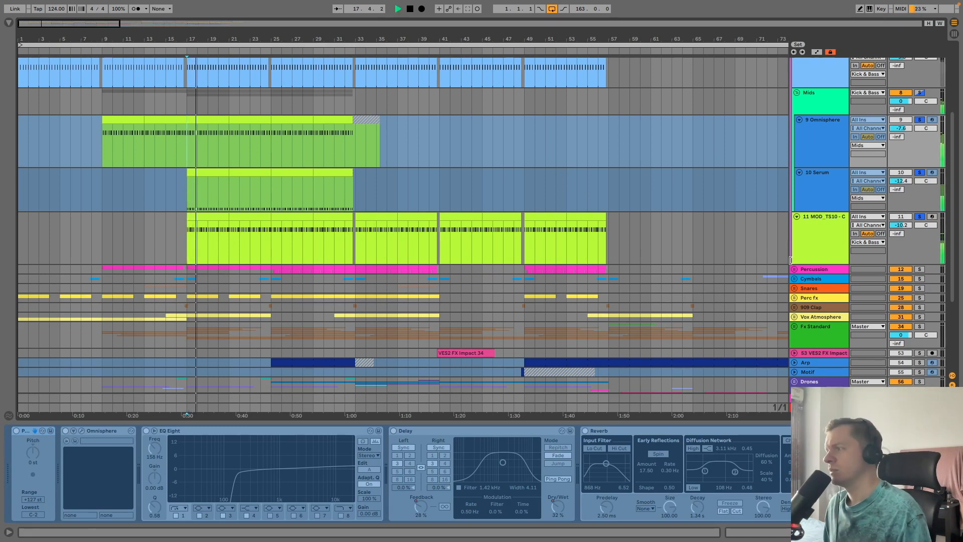
# Step: Examine the Pro-Q and Virtual Mix Rack settings on the MOD_TS10 track and close both plugin windows
pyautogui.click(817, 224)
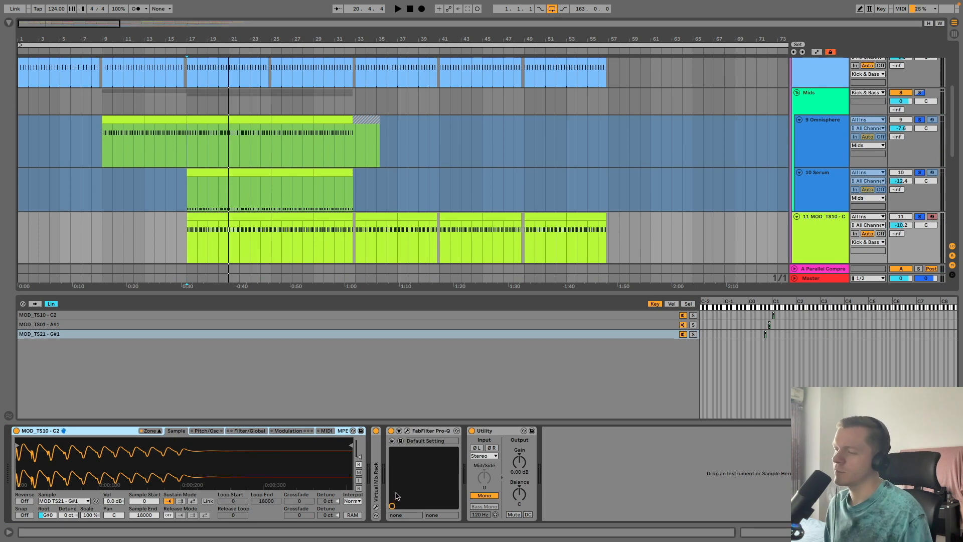
pyautogui.click(404, 432)
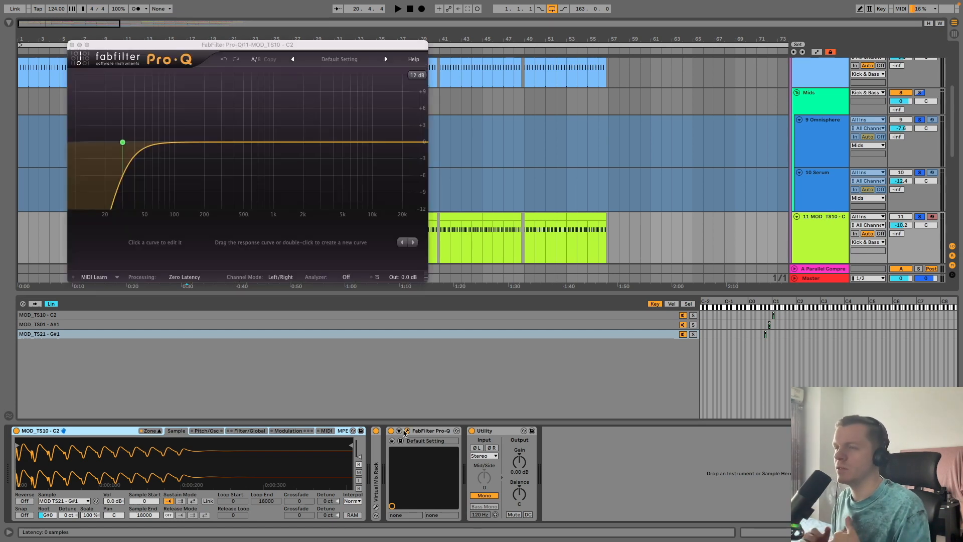
pyautogui.click(375, 508)
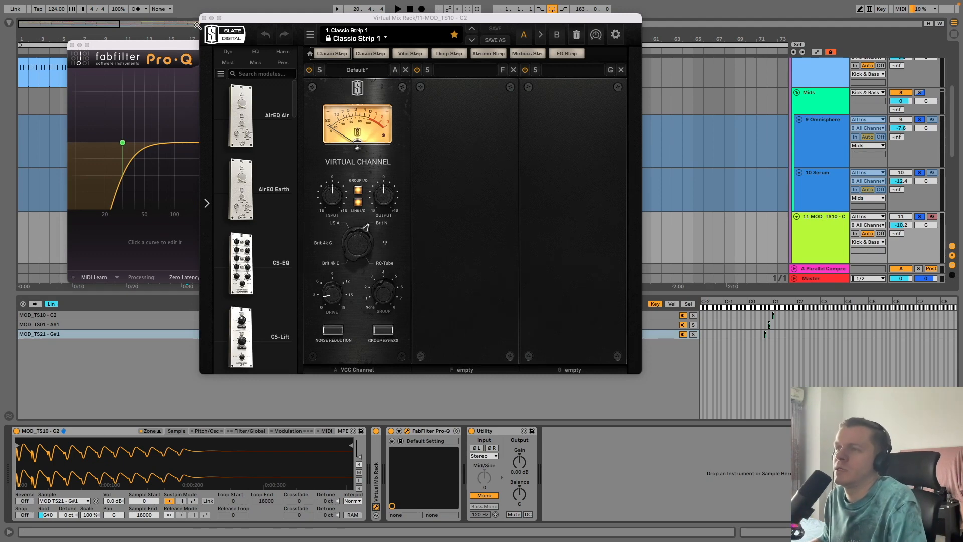
pyautogui.click(203, 19)
pyautogui.click(71, 45)
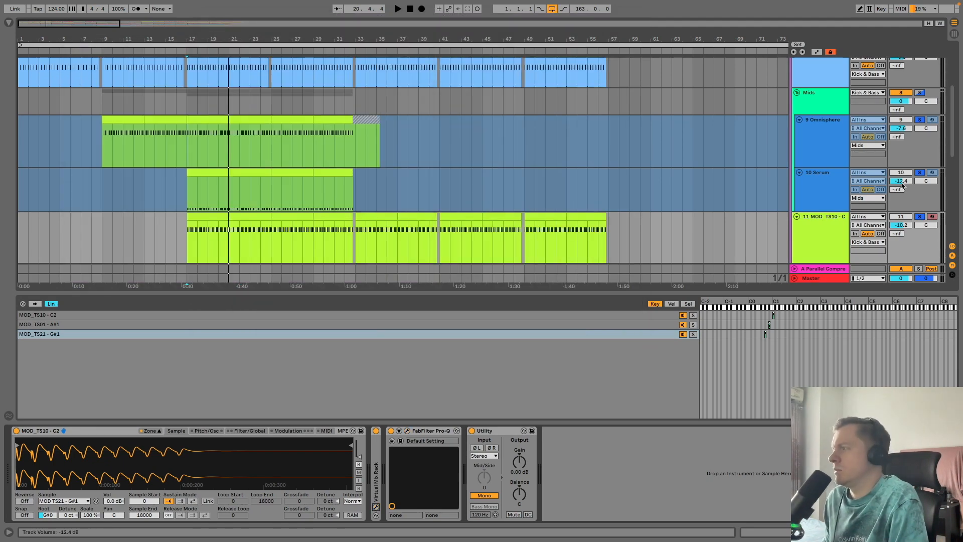
# Step: Clear the solos on the bass tracks and fold the MOD_TS10, Serum, Omnisphere and Mids tracks
pyautogui.click(919, 216)
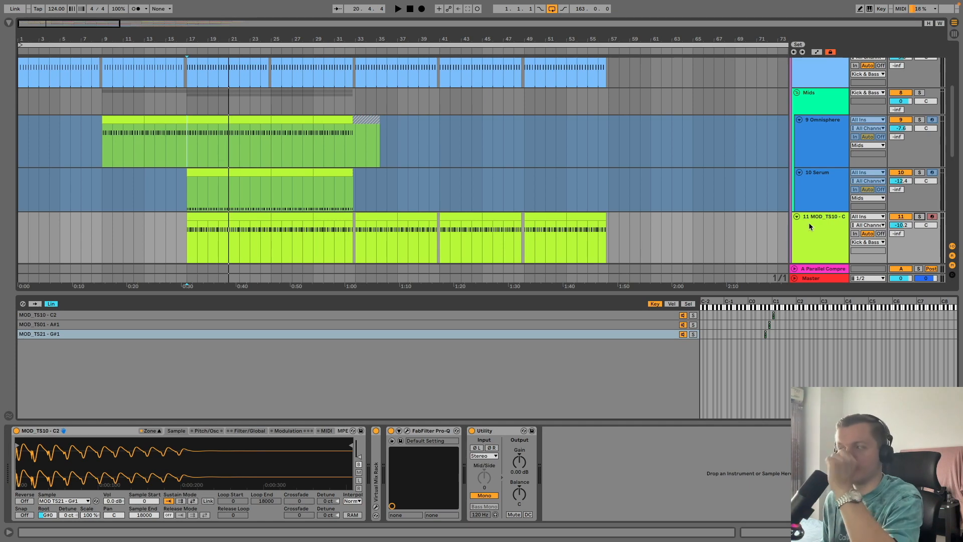
pyautogui.click(797, 217)
pyautogui.click(799, 172)
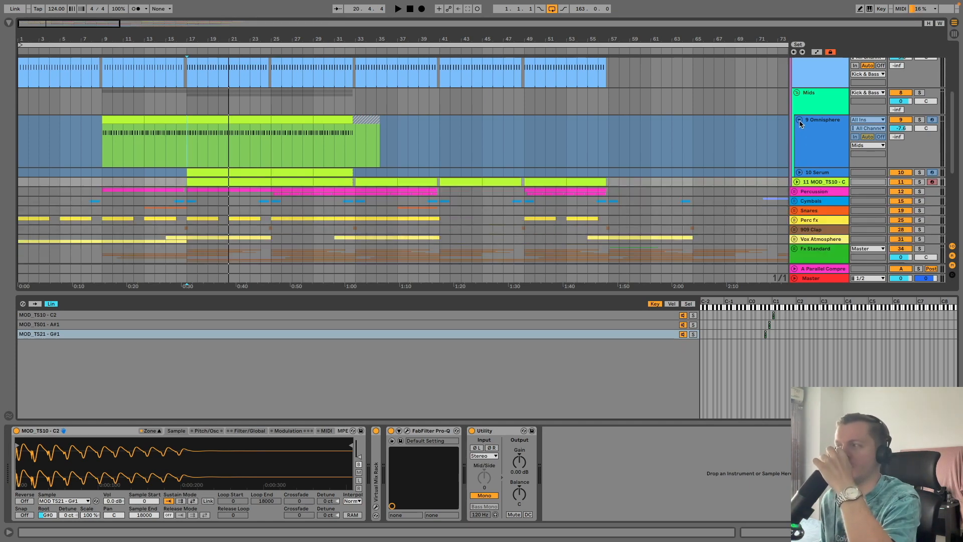
pyautogui.click(799, 120)
pyautogui.scroll(2, 799, 121)
pyautogui.click(796, 135)
# Step: Fold the Kick 1 track and show the Kick & Bass group's device chain
pyautogui.click(814, 89)
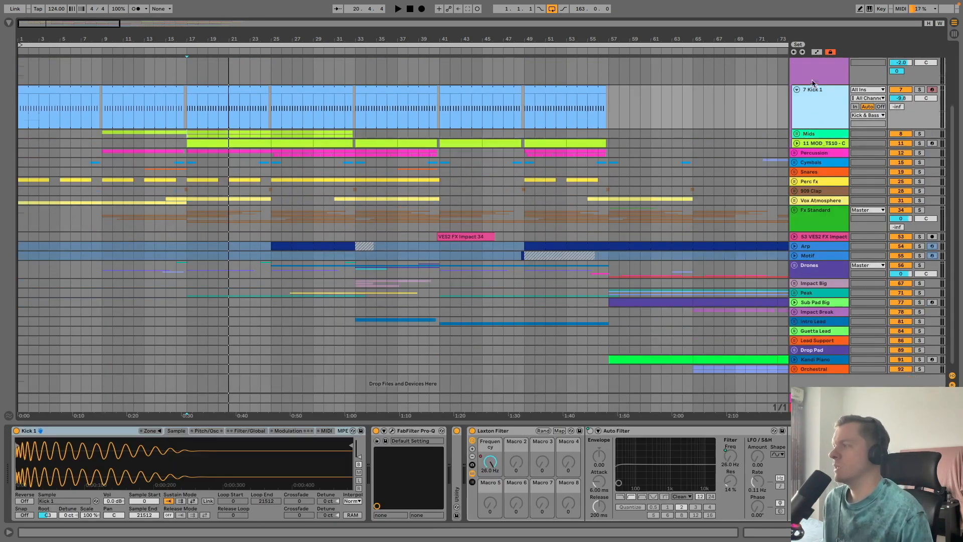
pyautogui.scroll(3, 814, 89)
pyautogui.click(796, 171)
pyautogui.click(825, 141)
pyautogui.click(919, 135)
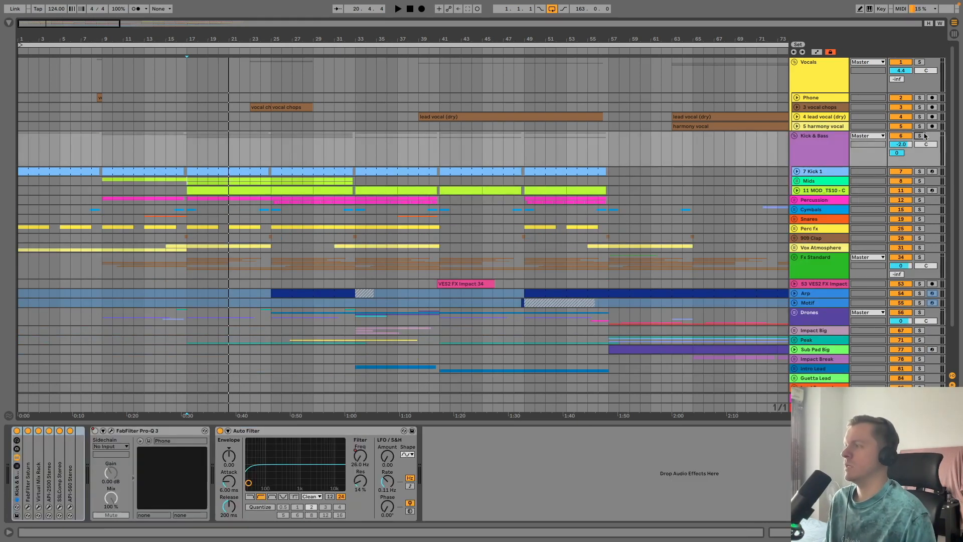
# Step: Solo the Kick & Bass group and play it from bar 17
pyautogui.click(196, 151)
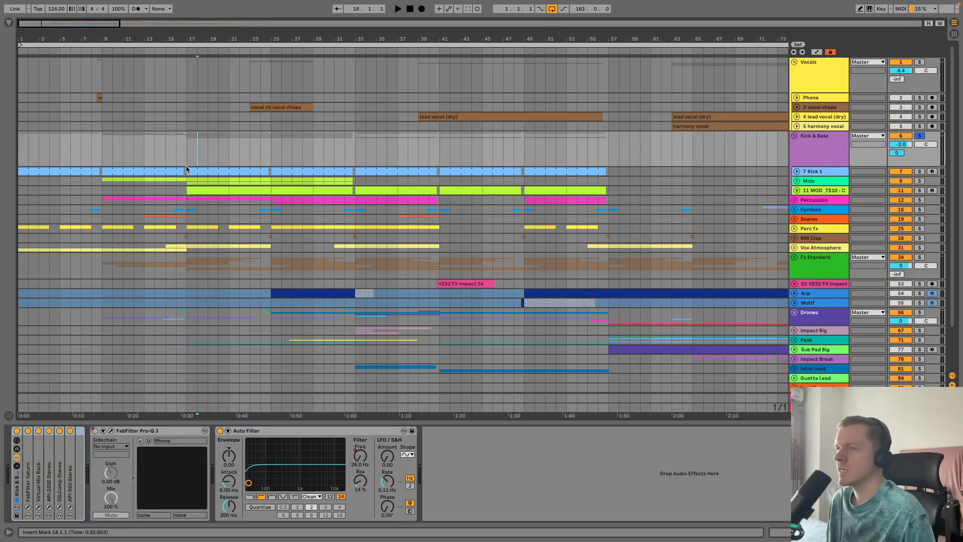
pyautogui.click(186, 151)
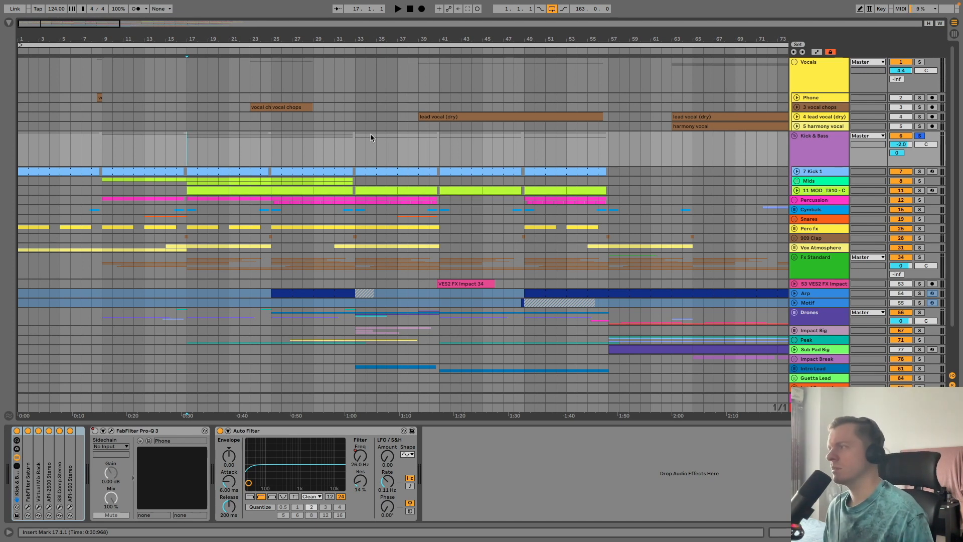
pyautogui.press('space')
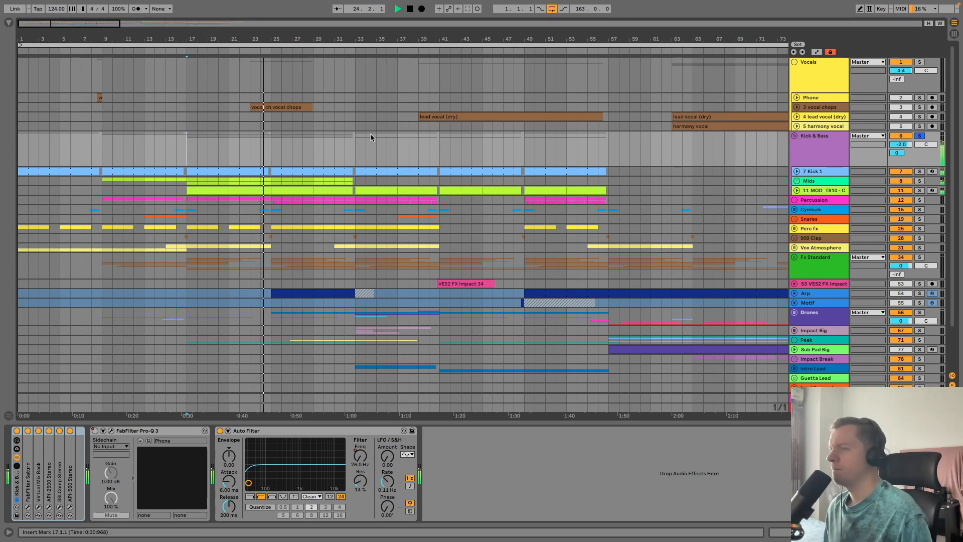
pyautogui.press('space')
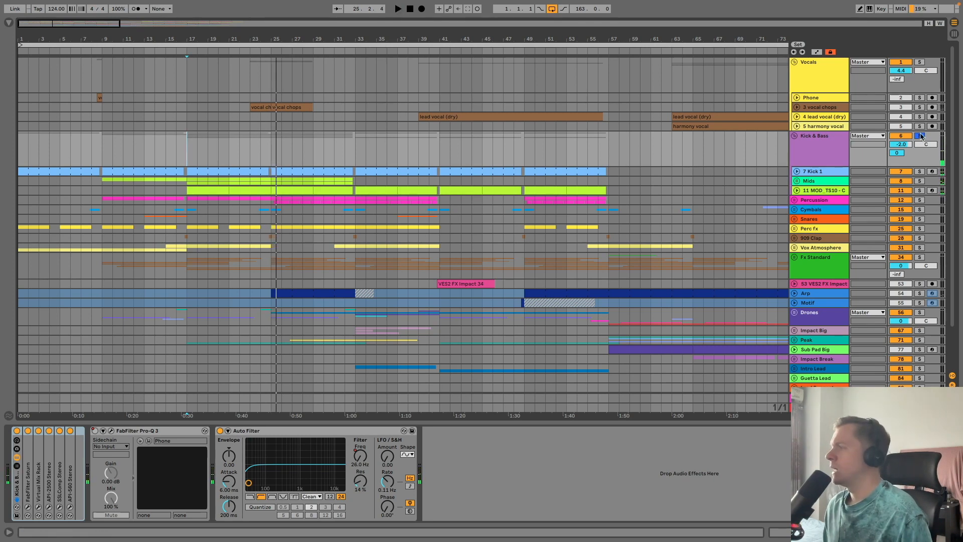
# Step: Fold the Kick & Bass and Vocals groups and show the Percussion group's device chain
pyautogui.click(794, 136)
pyautogui.click(794, 62)
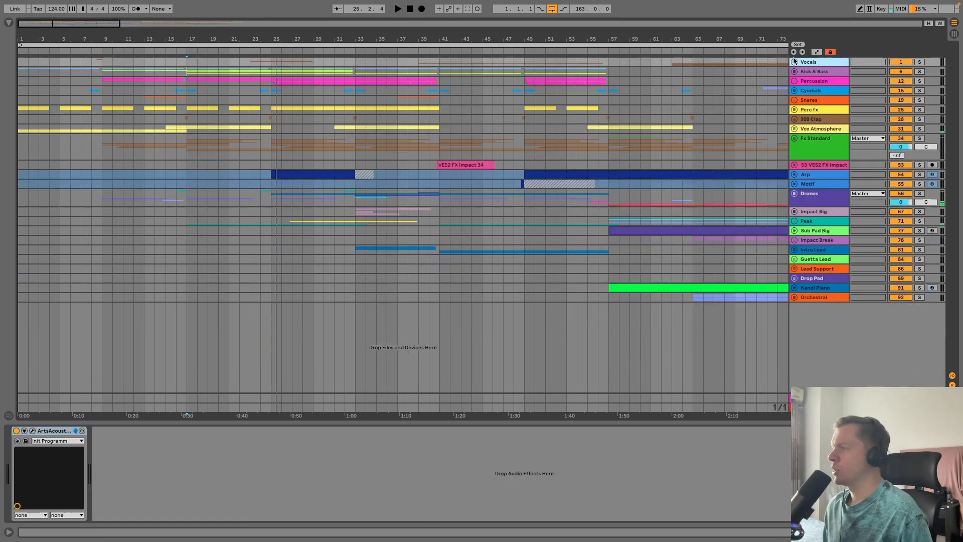
pyautogui.click(807, 82)
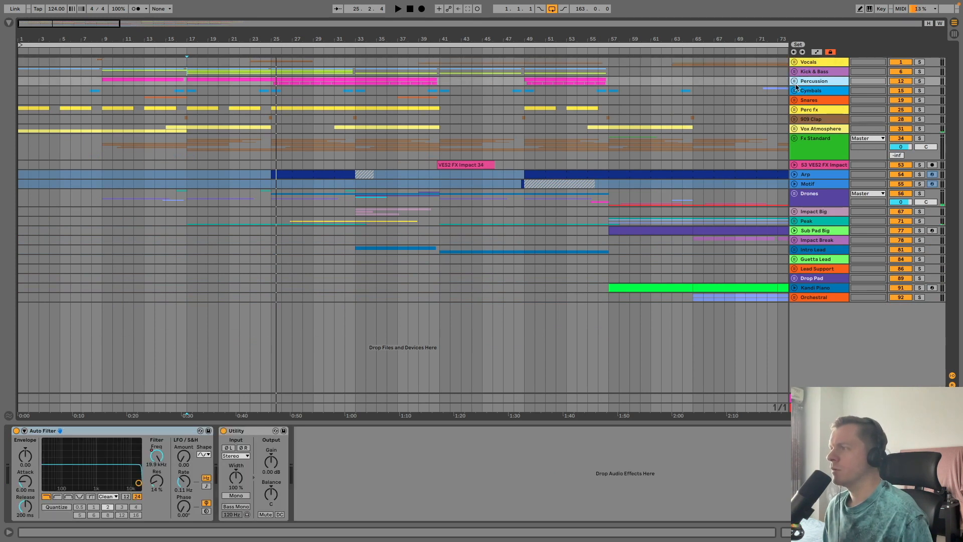
# Step: Unfold the Percussion, Cymbals, 909 Clap, Perc fx, Crashes and Snares groups
pyautogui.click(794, 81)
pyautogui.click(795, 170)
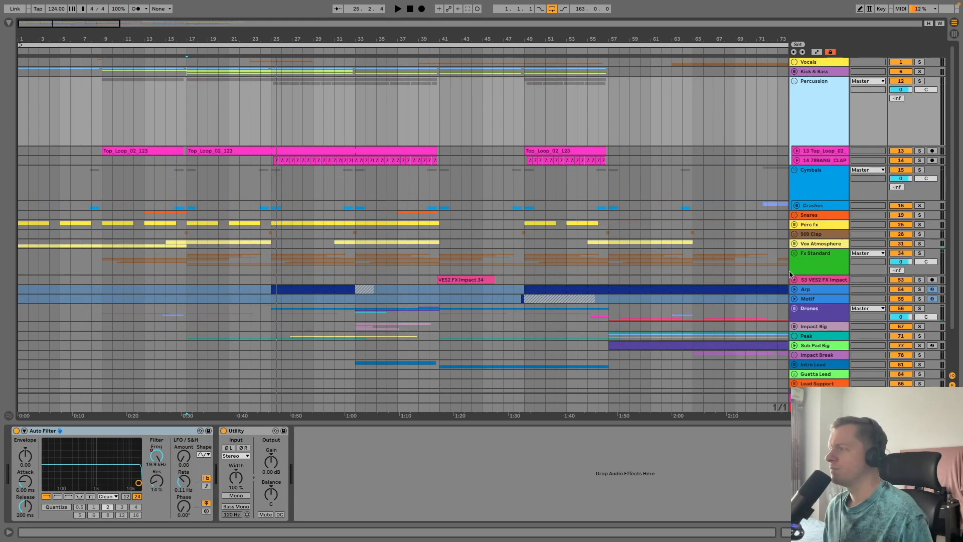
pyautogui.click(795, 234)
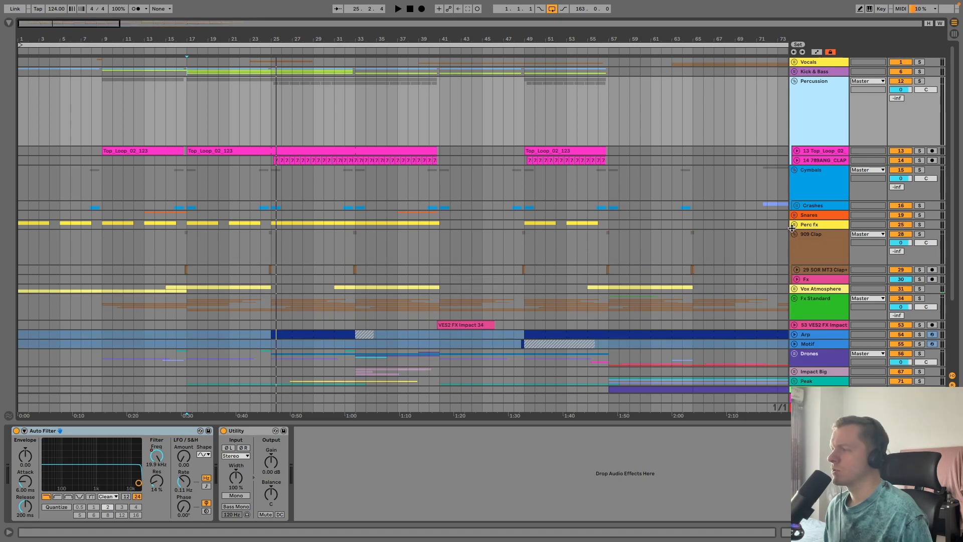
pyautogui.click(794, 225)
pyautogui.click(798, 206)
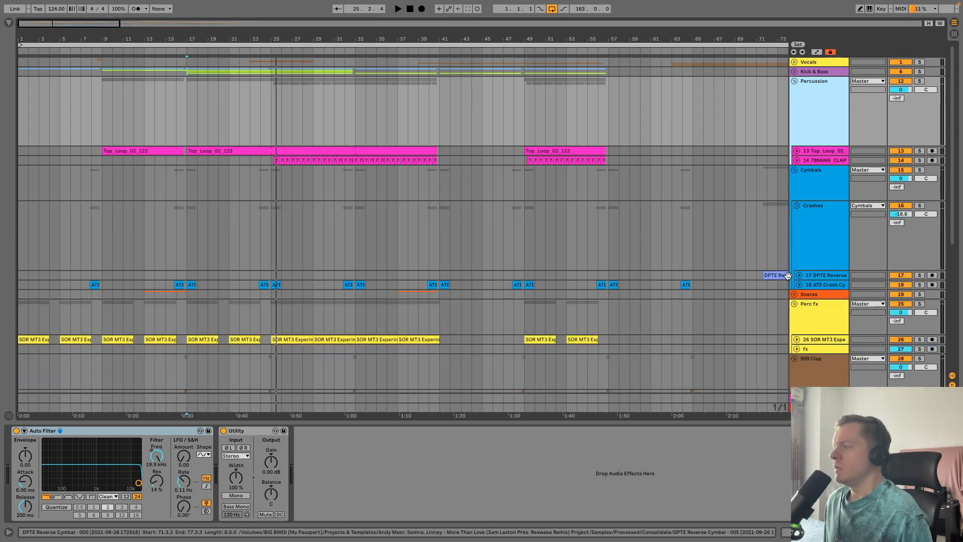
pyautogui.click(798, 294)
# Step: Look through the unfolded drum groups and check the device chains of Guetta Build and Snares
pyautogui.scroll(-10, 797, 294)
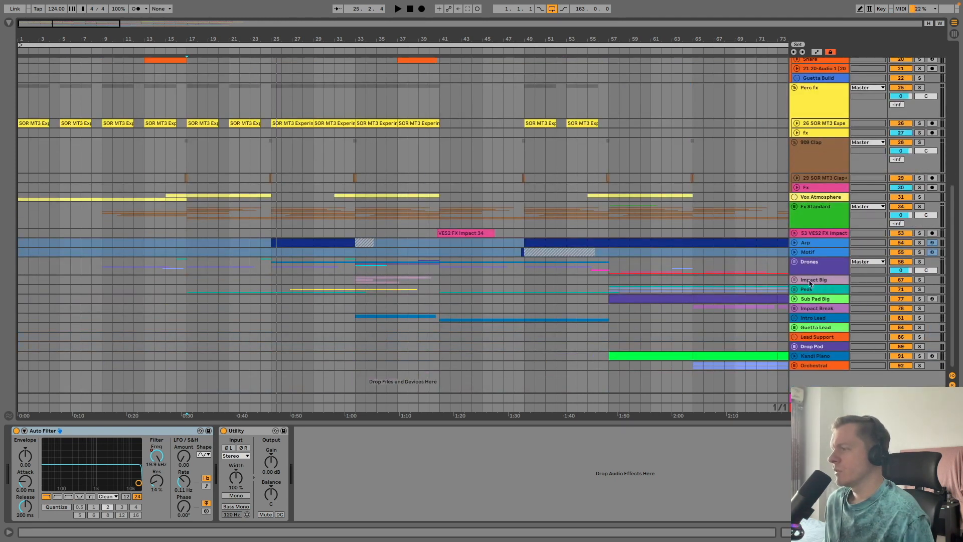
pyautogui.scroll(4, 808, 254)
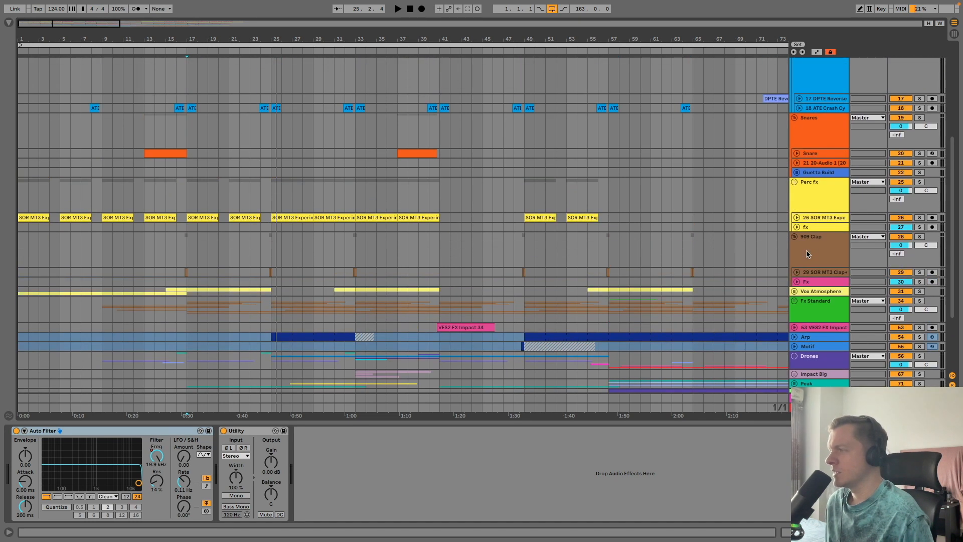
pyautogui.click(824, 209)
pyautogui.scroll(2, 824, 210)
pyautogui.click(815, 225)
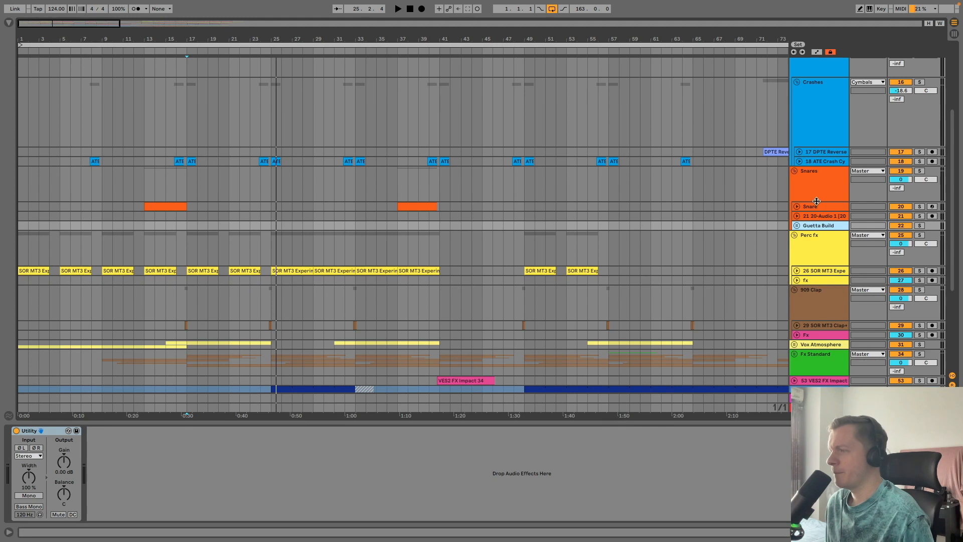
pyautogui.click(816, 198)
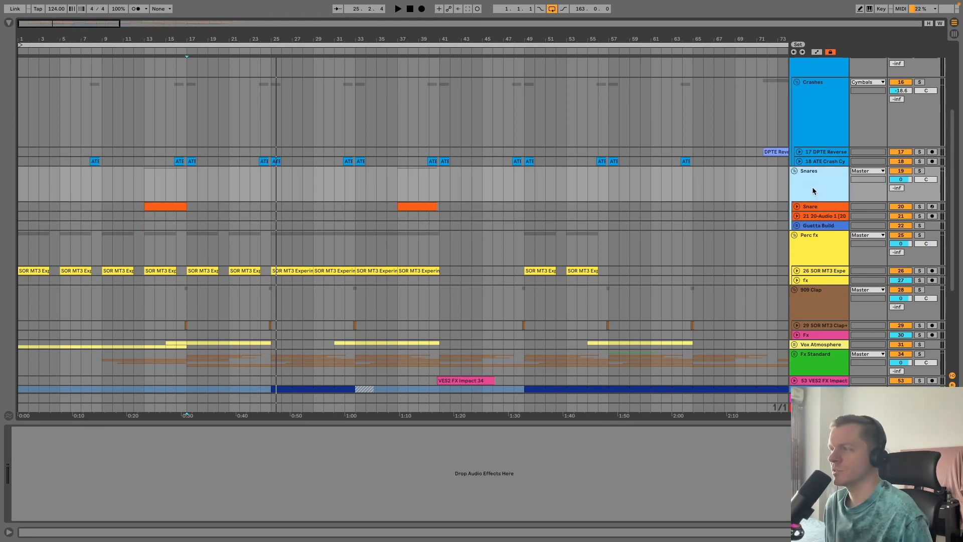
pyautogui.scroll(4, 813, 191)
pyautogui.scroll(1, 812, 199)
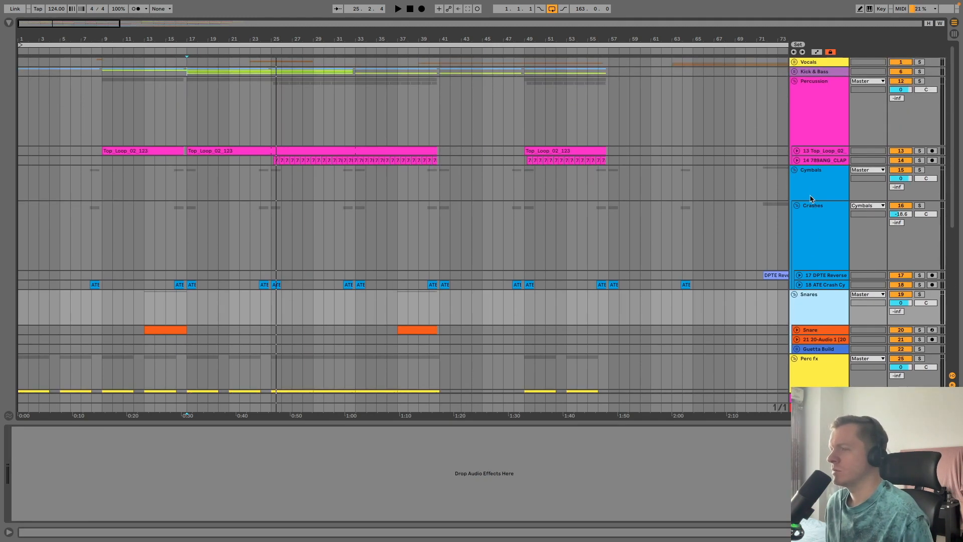
# Step: Unfold the Top_Loop_02 and clap tracks in the Percussion group and examine their waveforms around bars 11 to 41
pyautogui.click(797, 150)
pyautogui.click(797, 194)
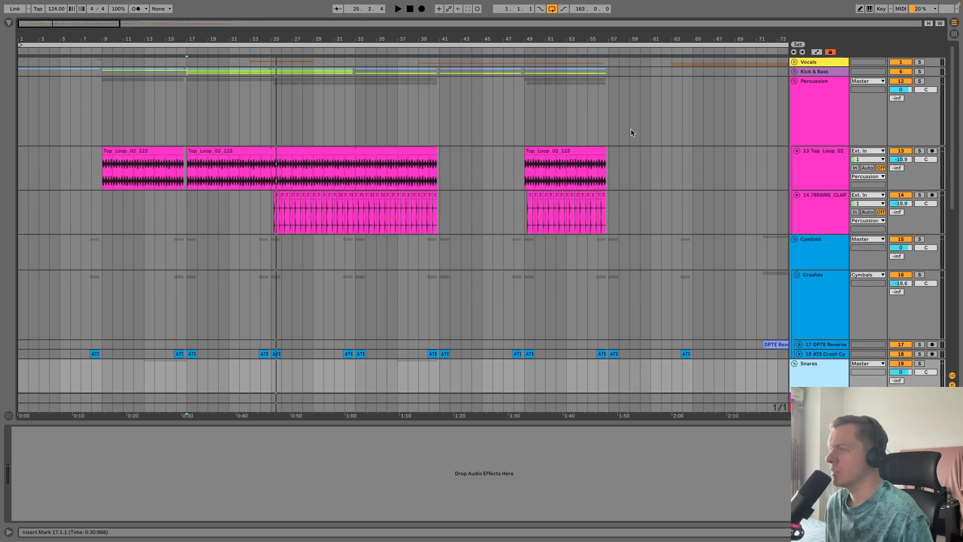
pyautogui.scroll(3, 151, 68)
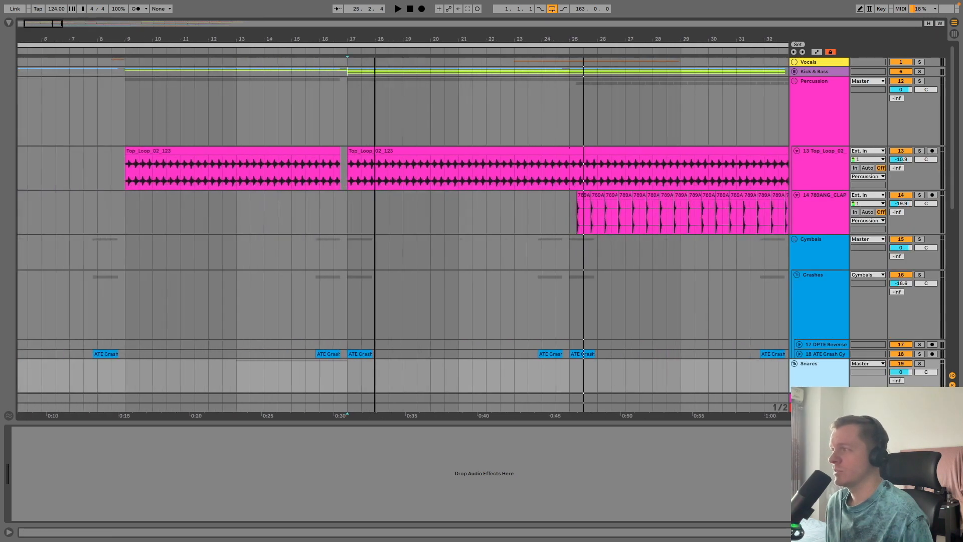
pyautogui.scroll(-3, 165, 71)
pyautogui.scroll(-5, 210, 186)
pyautogui.scroll(5, 212, 183)
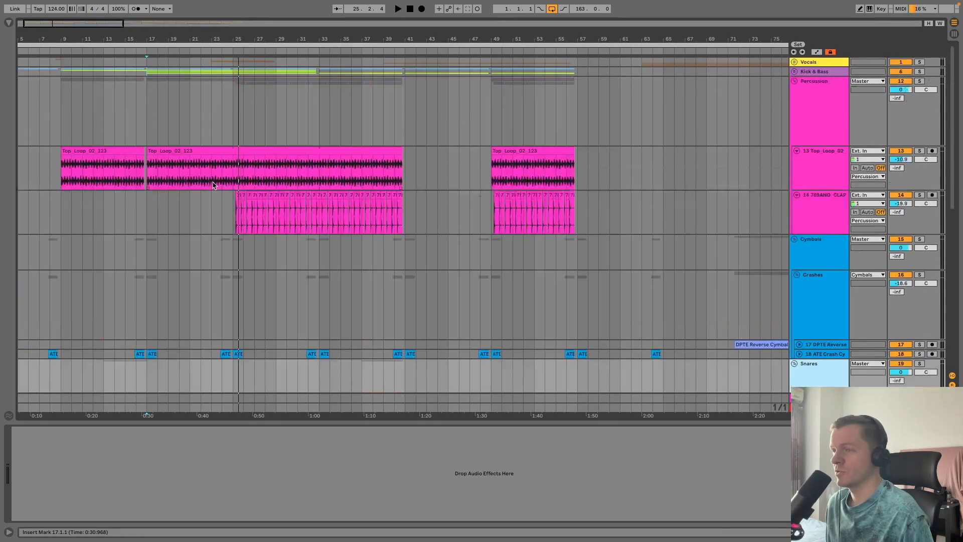
pyautogui.moveTo(217, 32); pyautogui.dragTo(228, 60)
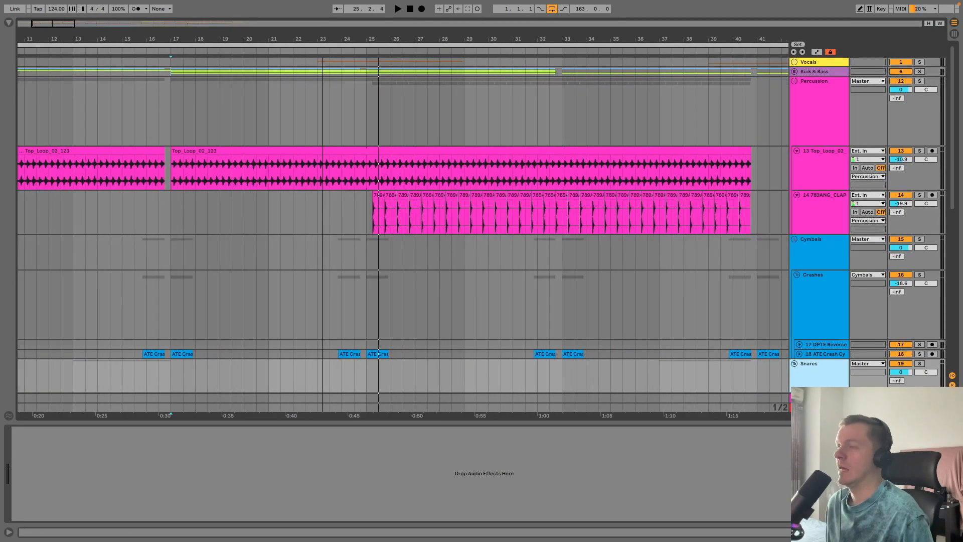
# Step: Solo Kick 1 together with the Percussion group and play both from bar 22
pyautogui.click(305, 125)
pyautogui.click(794, 71)
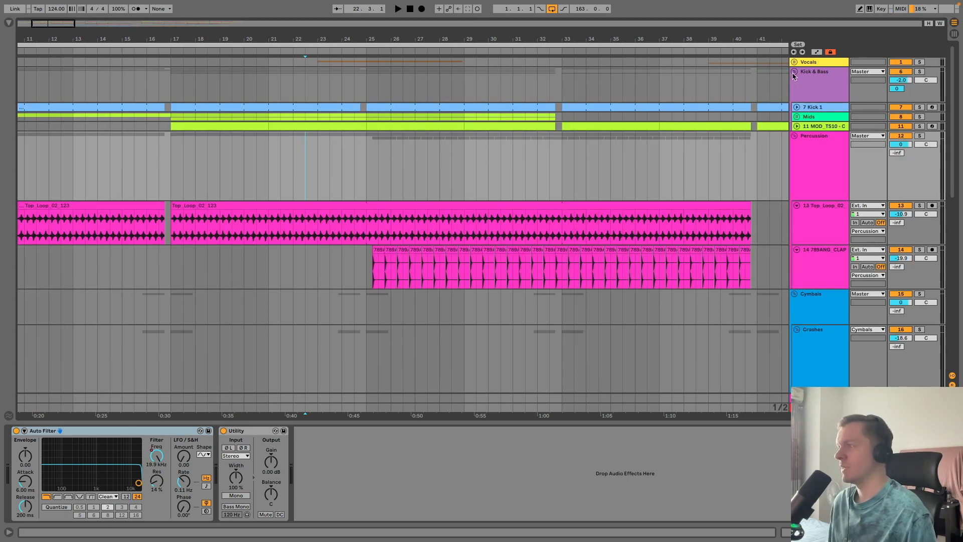
pyautogui.click(829, 107)
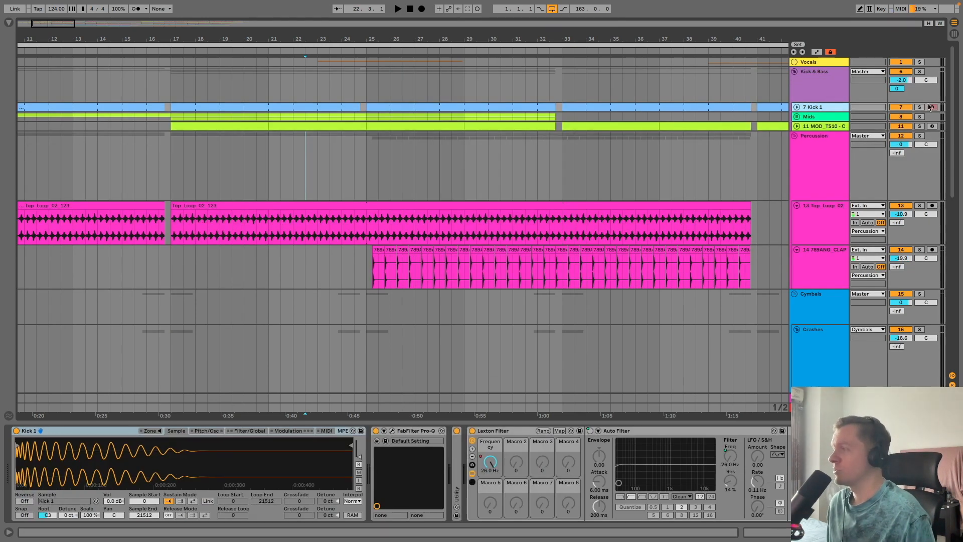
pyautogui.click(920, 107)
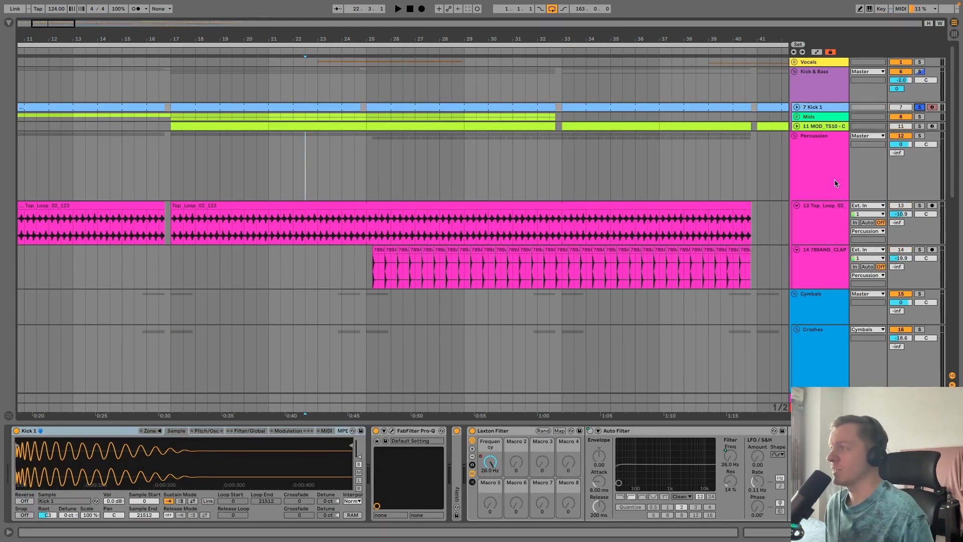
pyautogui.click(919, 135)
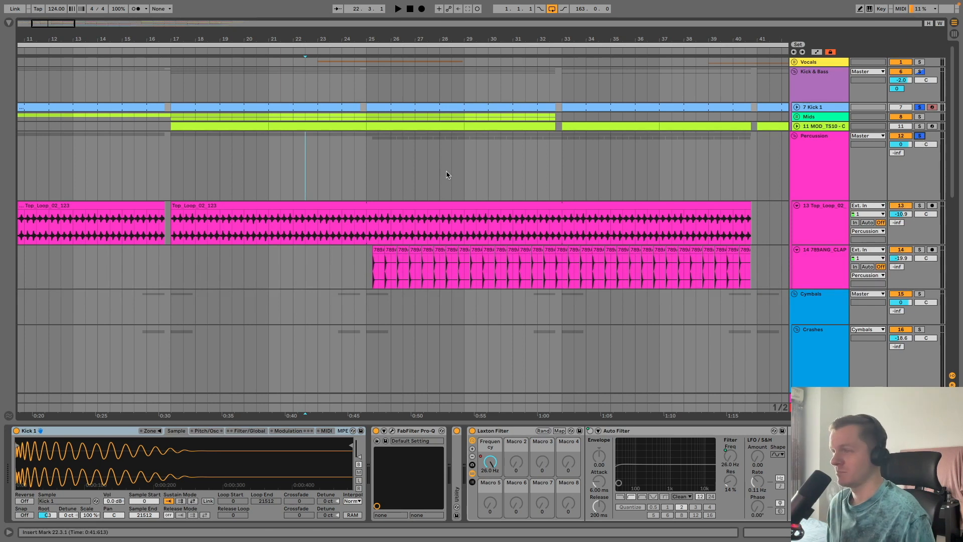
pyautogui.press('space')
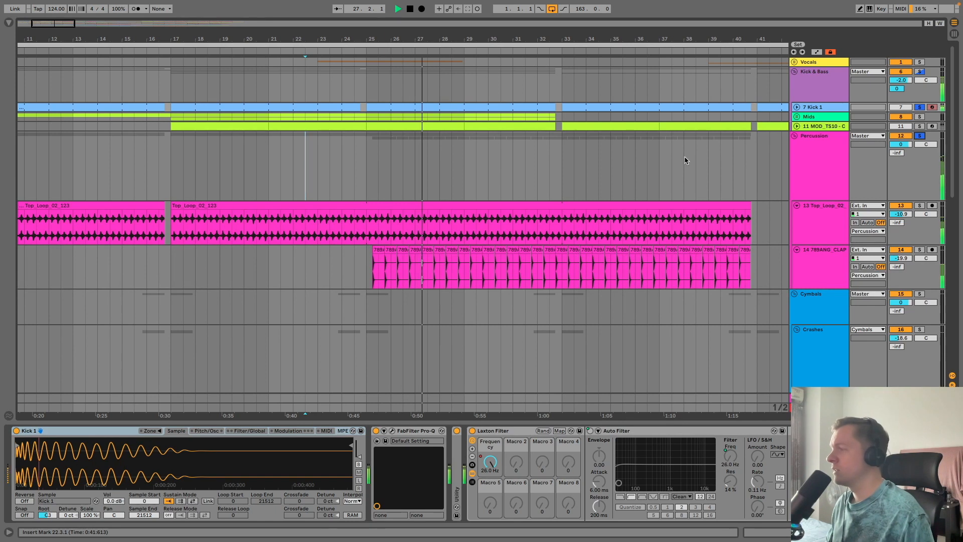
pyautogui.press('space')
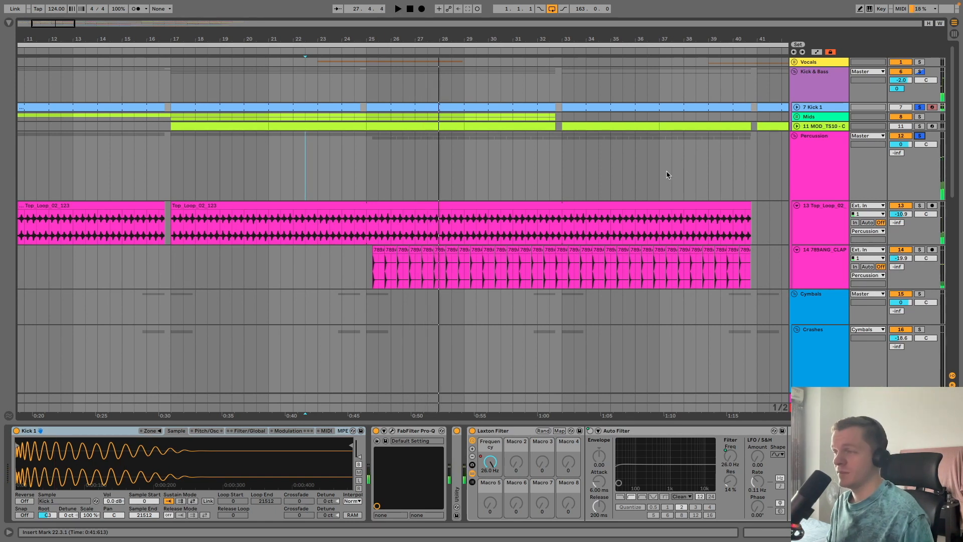
# Step: Fold the Top_Loop_02 and clap tracks in the Percussion group
pyautogui.click(813, 235)
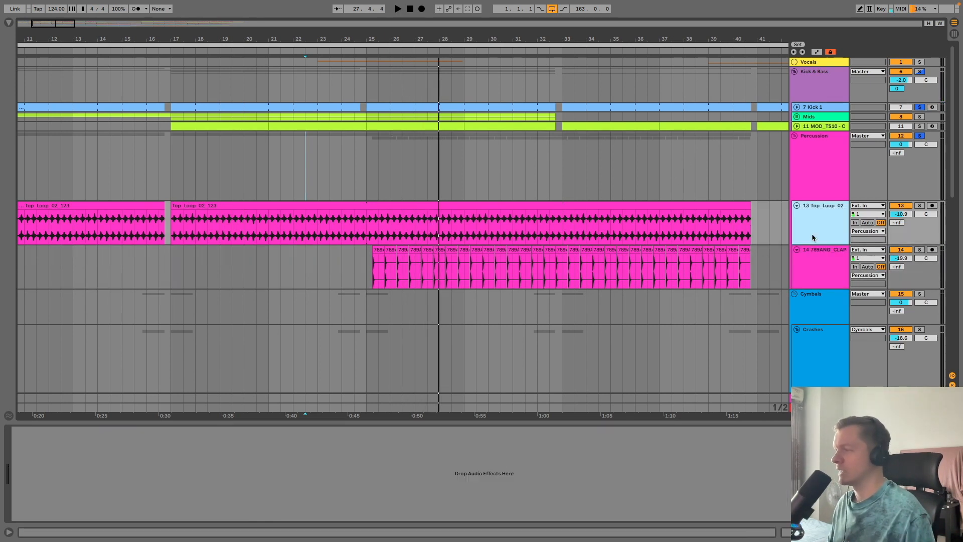
pyautogui.click(797, 206)
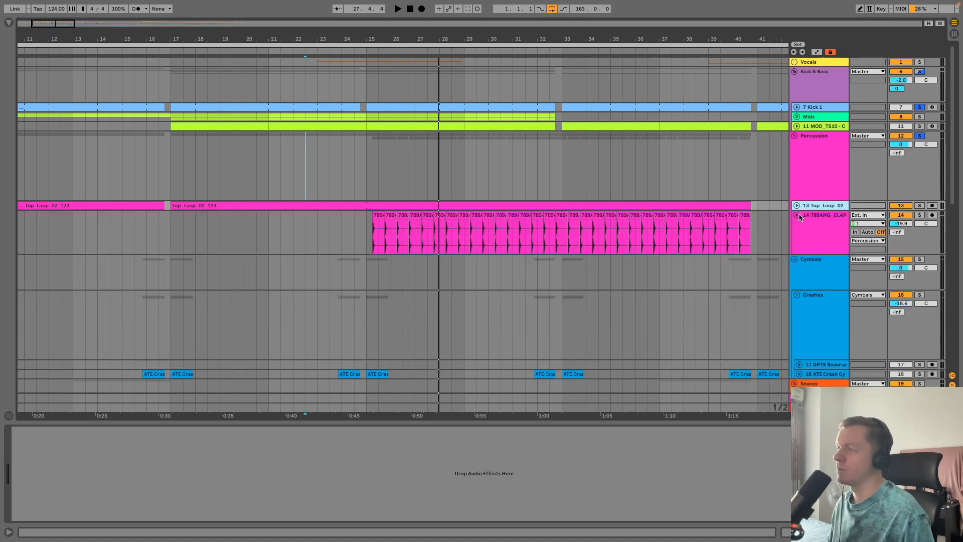
pyautogui.click(797, 216)
# Step: Examine the Percussion group's Auto Filter frequency automation across the whole arrangement, and hide the automation again
pyautogui.click(816, 167)
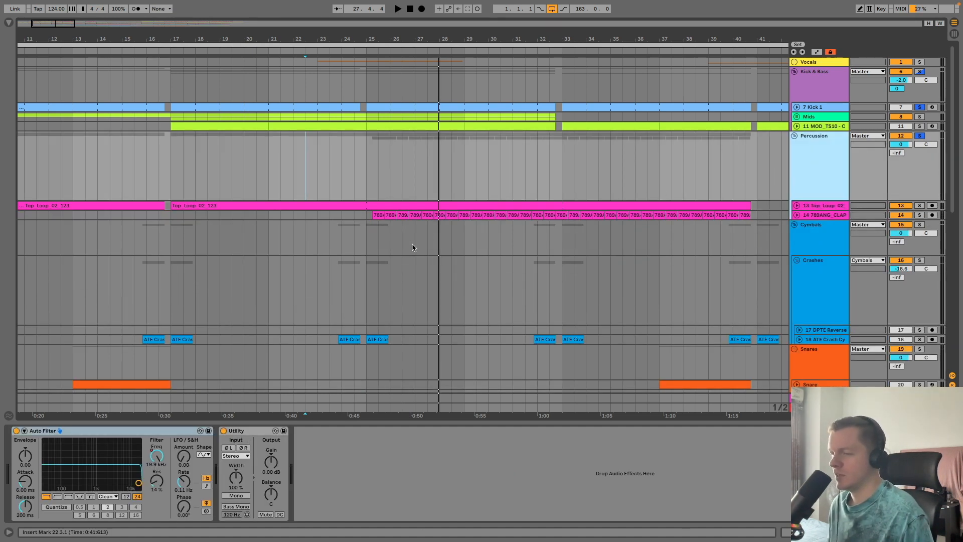
pyautogui.press('a')
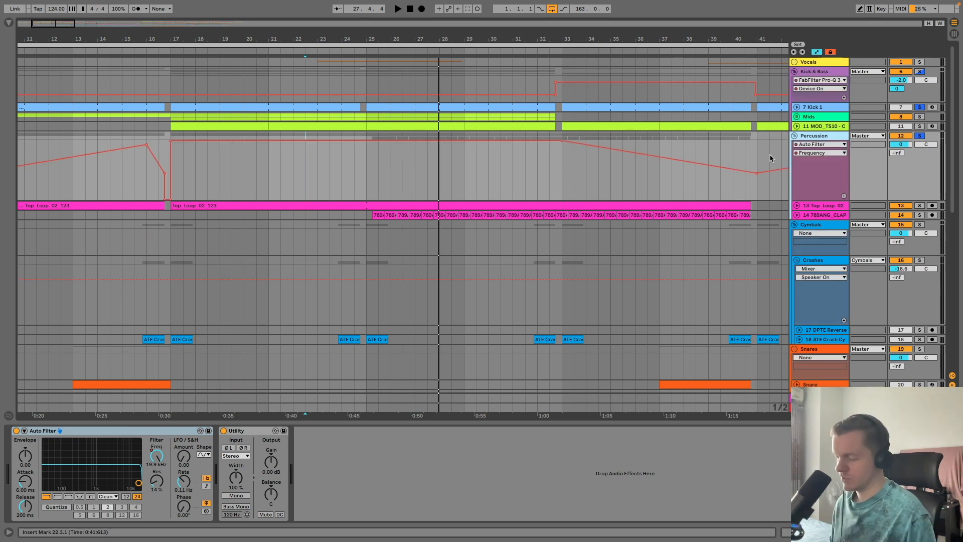
pyautogui.press('w')
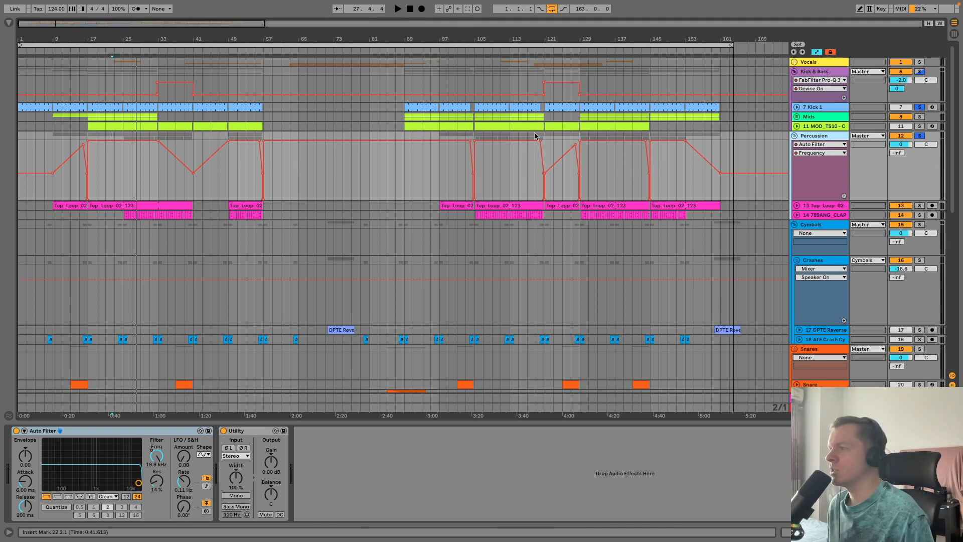
pyautogui.press('a')
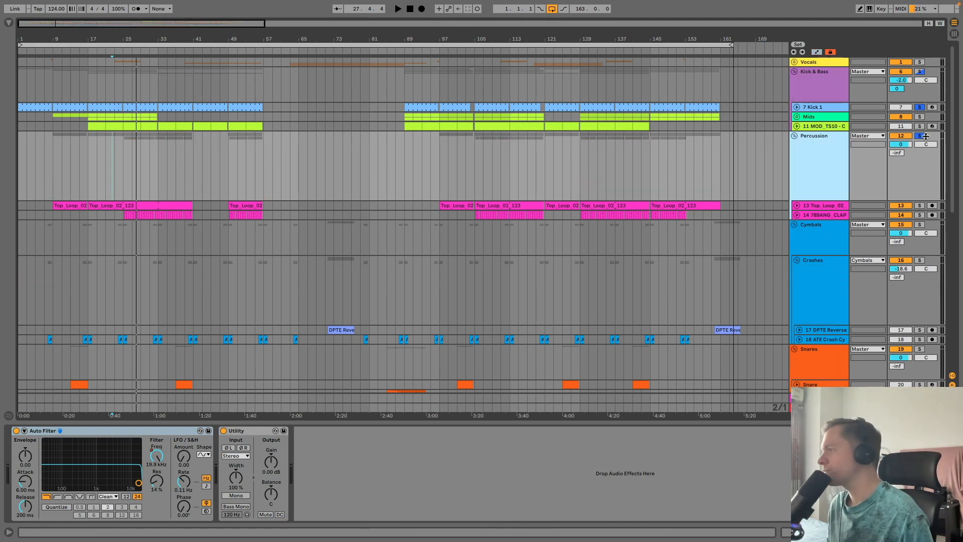
# Step: Clear the solos and fold the Percussion and Kick & Bass groups
pyautogui.click(926, 136)
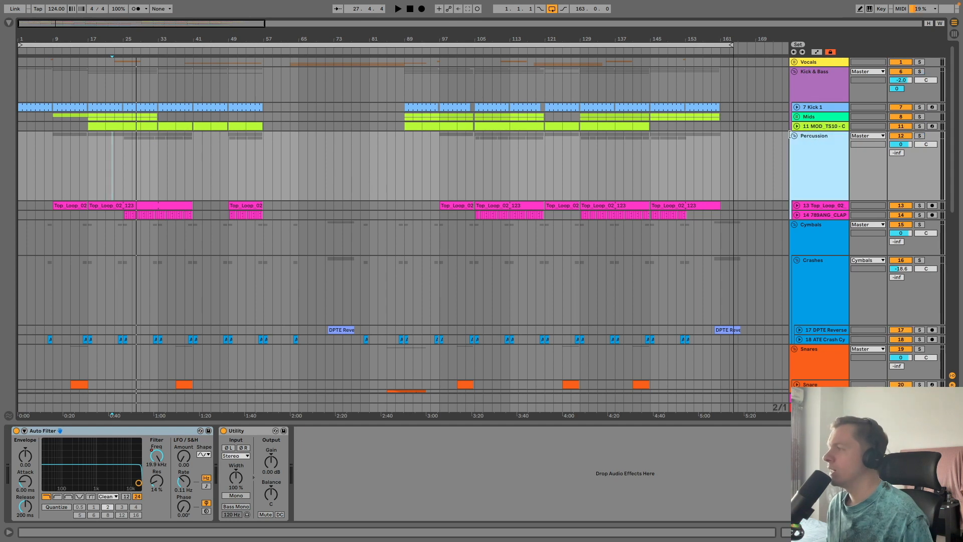
pyautogui.click(794, 136)
pyautogui.click(794, 71)
# Step: Solo the Cymbals group and play the crashes from just before bar 33
pyautogui.click(804, 103)
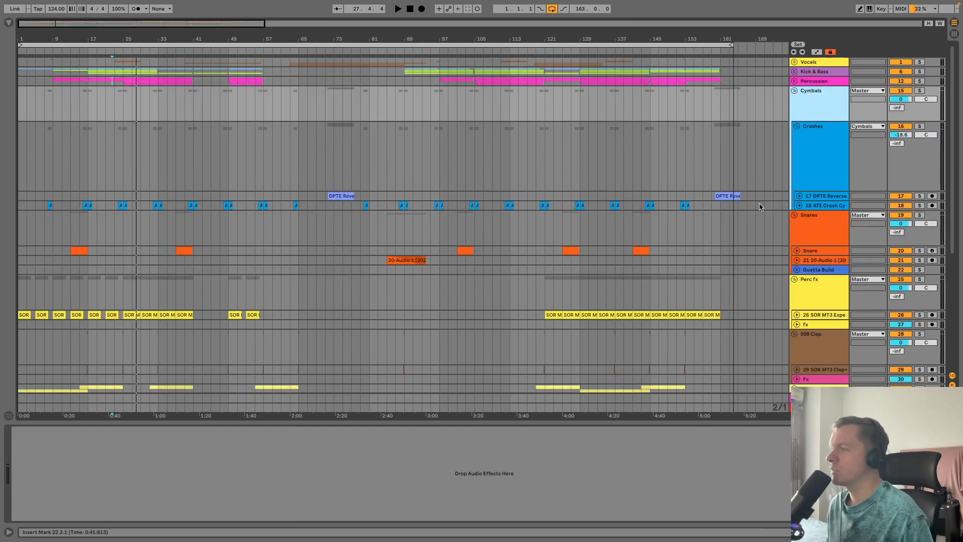
pyautogui.click(153, 206)
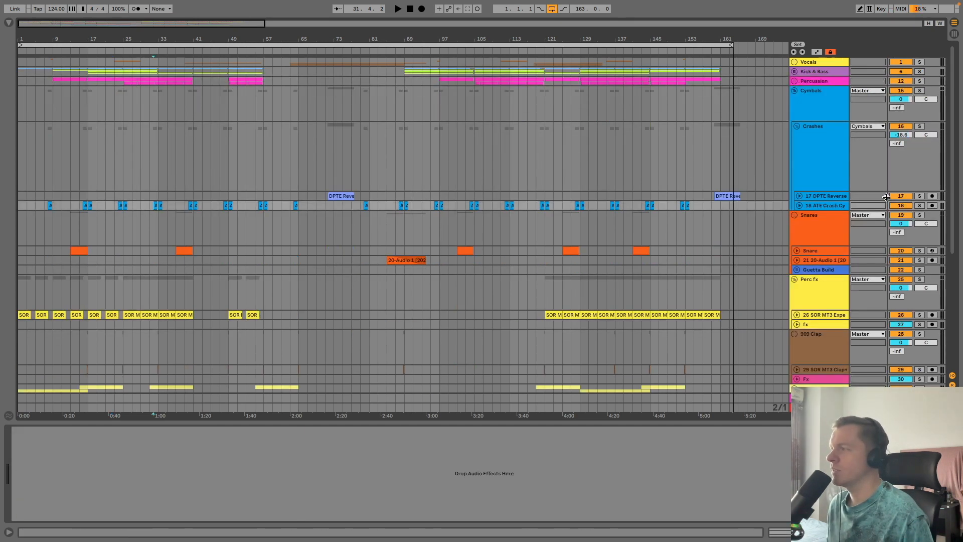
pyautogui.click(919, 90)
pyautogui.press('space')
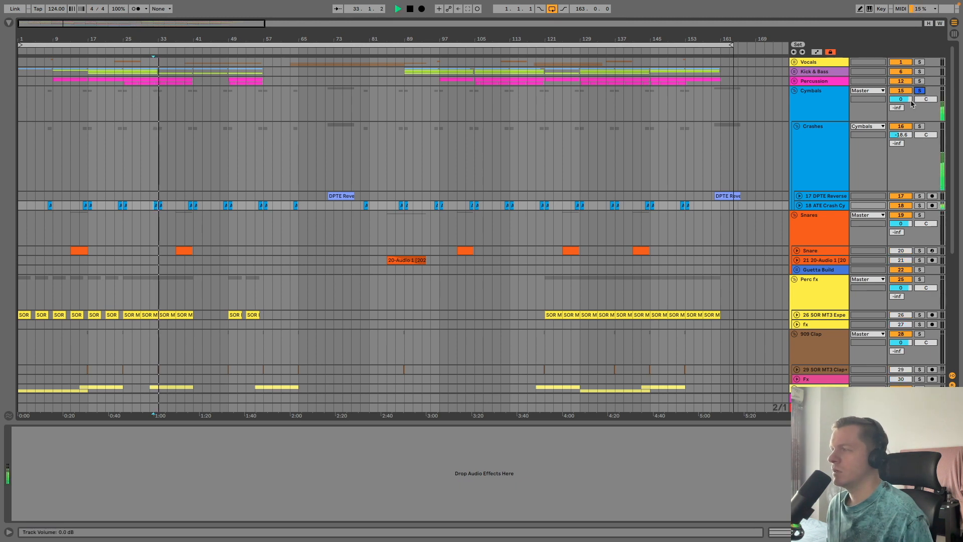
# Step: Unfold the DPTE Reverse cymbal track, inspect its first clip, and play it from just after bar 72
pyautogui.click(341, 195)
pyautogui.click(800, 196)
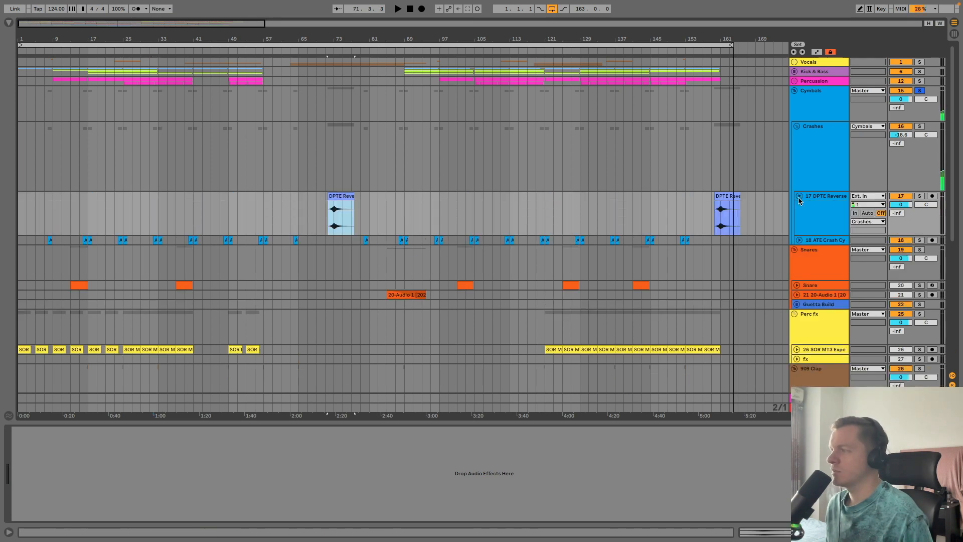
pyautogui.moveTo(330, 41); pyautogui.dragTo(327, 111)
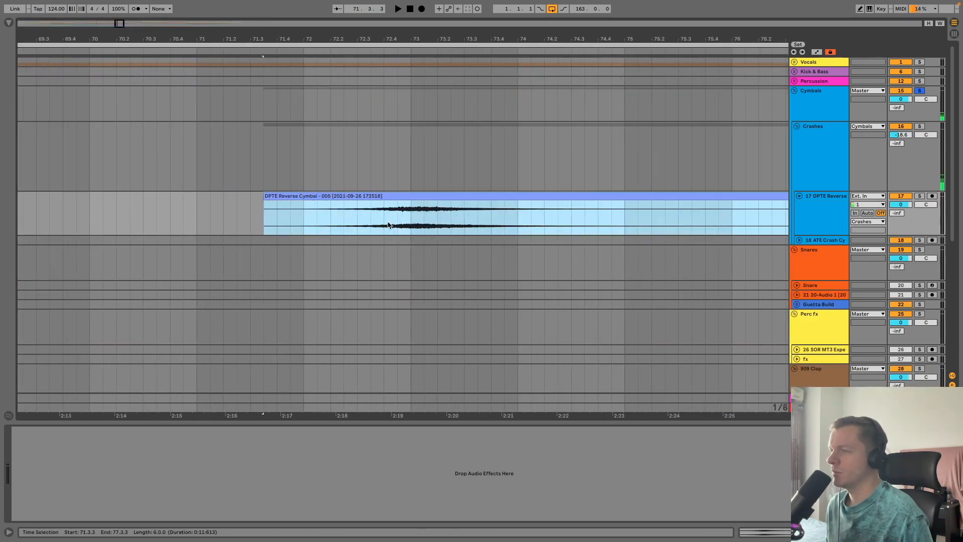
pyautogui.click(374, 219)
pyautogui.moveTo(597, 41); pyautogui.dragTo(443, 38)
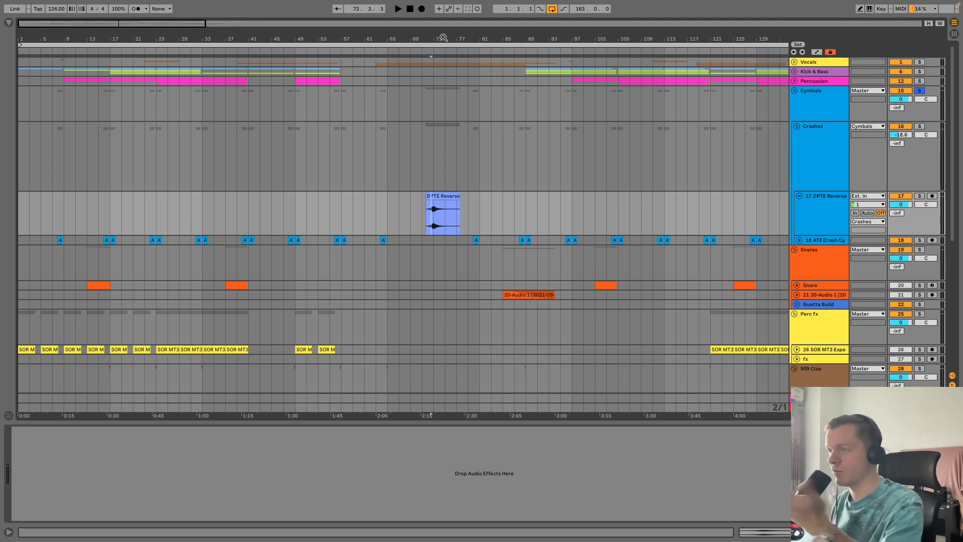
pyautogui.press('space')
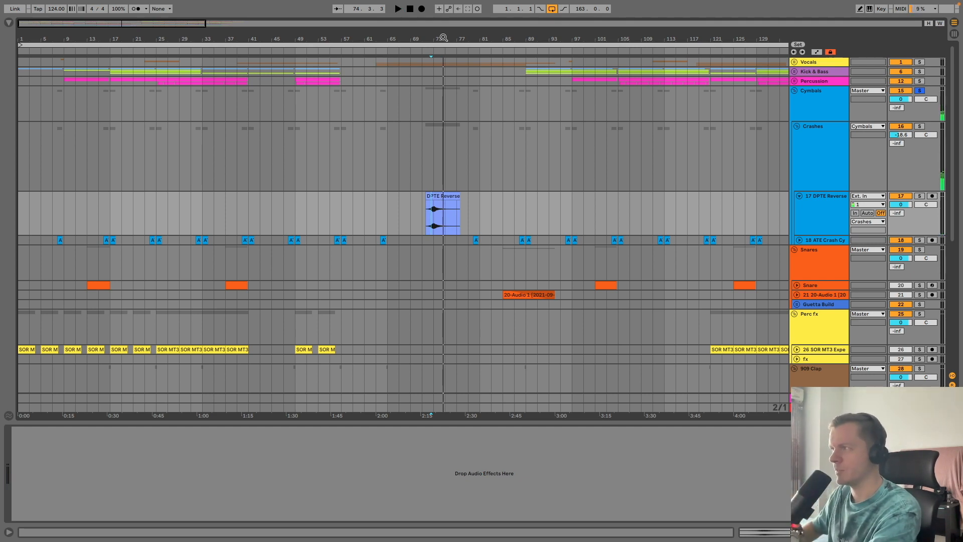
# Step: Check the effects on the Cymbals and Crashes groups, and fold the Crashes group
pyautogui.click(824, 103)
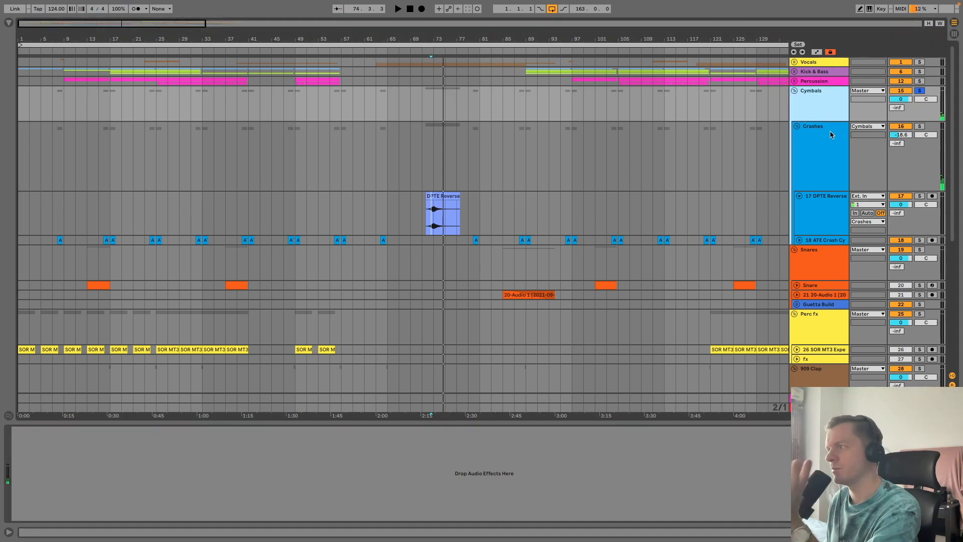
pyautogui.click(830, 134)
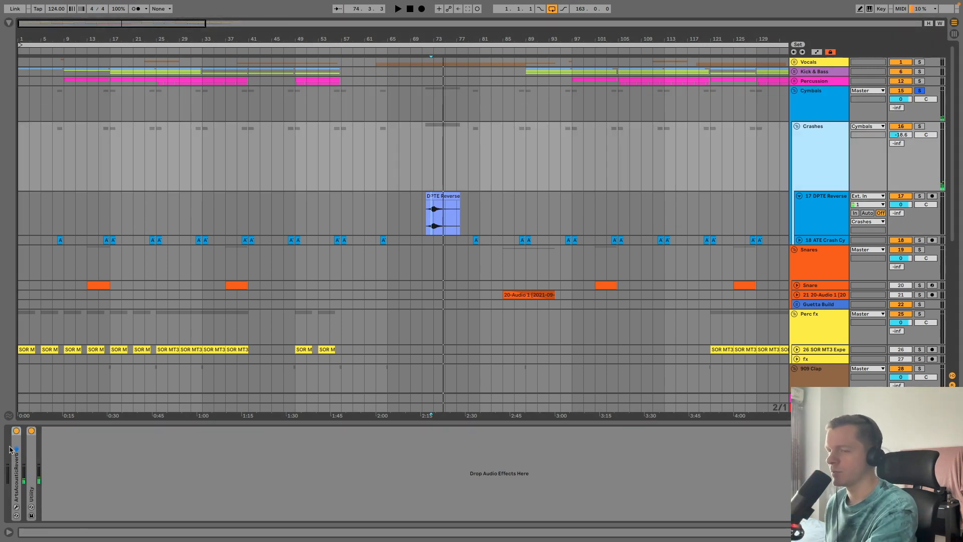
pyautogui.click(797, 126)
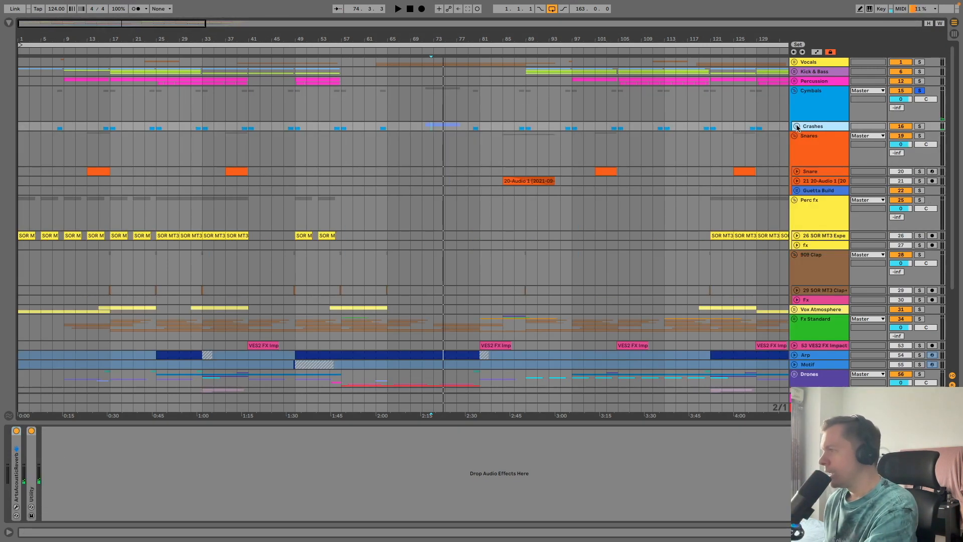
# Step: Clear the solo on the Cymbals group and fold the group
pyautogui.click(808, 107)
pyautogui.click(922, 90)
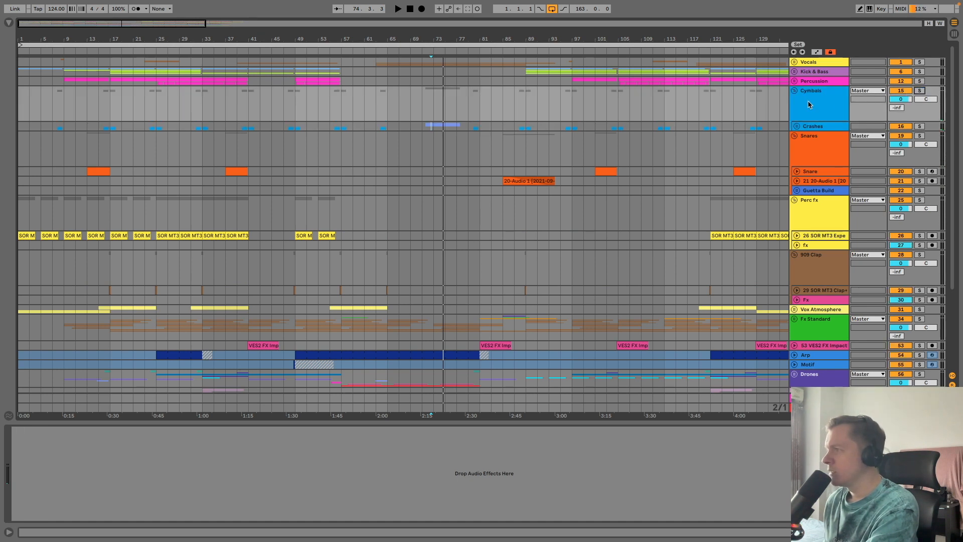
pyautogui.click(795, 92)
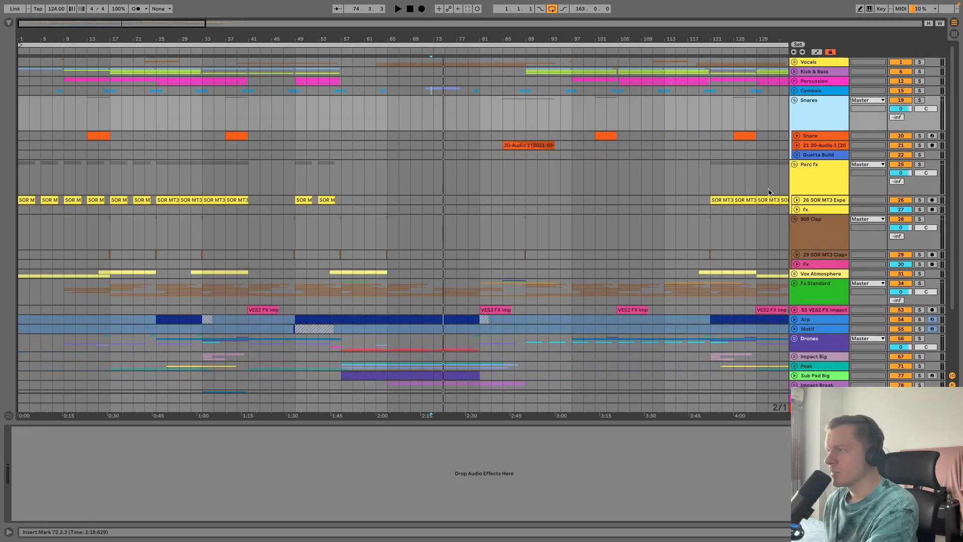
# Step: Unfold the Snare track, examine the repeated C3 notes in its clip at bar 37, and close the clip view
pyautogui.keyDown('alt'); pyautogui.scroll(3, 770, 136); pyautogui.keyUp('alt')
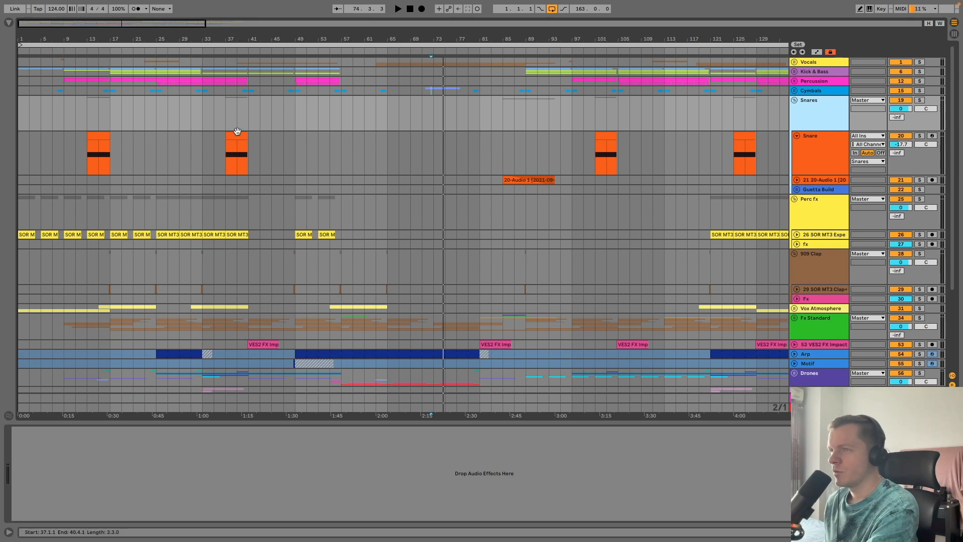
pyautogui.doubleClick(237, 136)
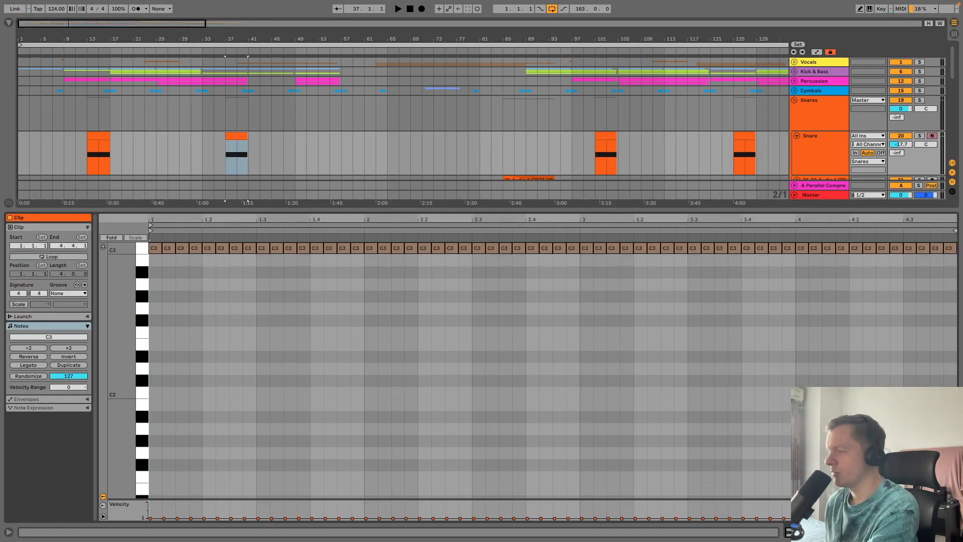
pyautogui.scroll(-2, 675, 491)
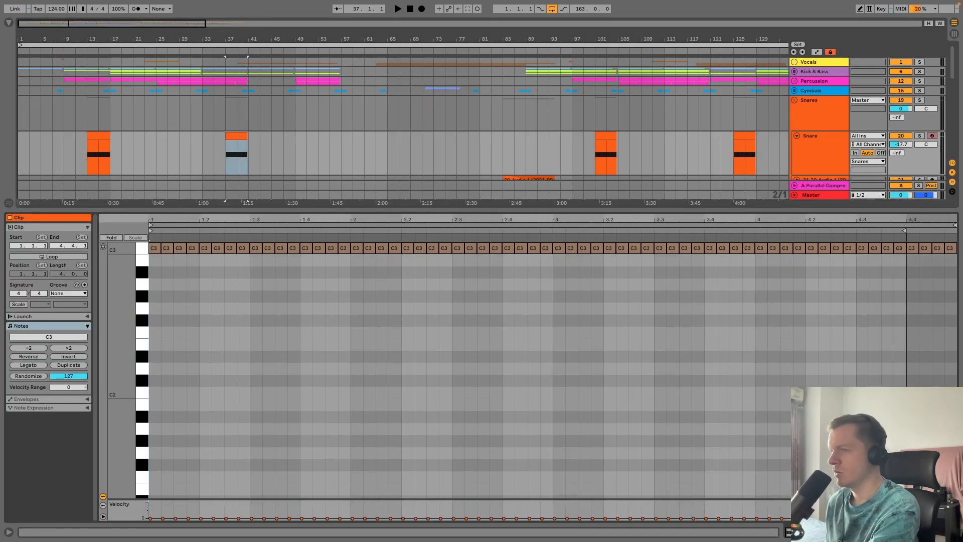
pyautogui.click(954, 532)
# Step: Show the Snare track's Vol < Vel automation across the arrangement and display the sampler that it controls
pyautogui.click(838, 162)
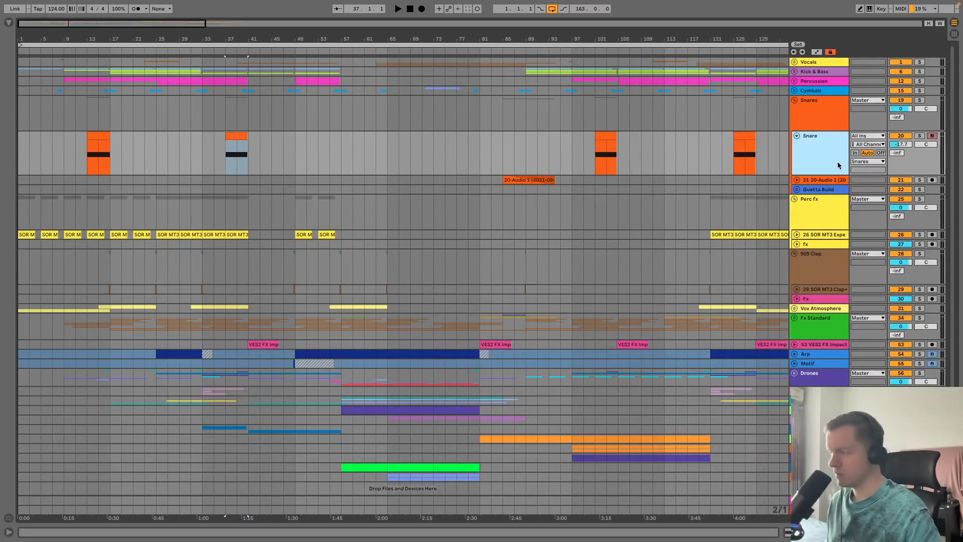
pyautogui.press('a')
pyautogui.click(821, 144)
pyautogui.click(412, 148)
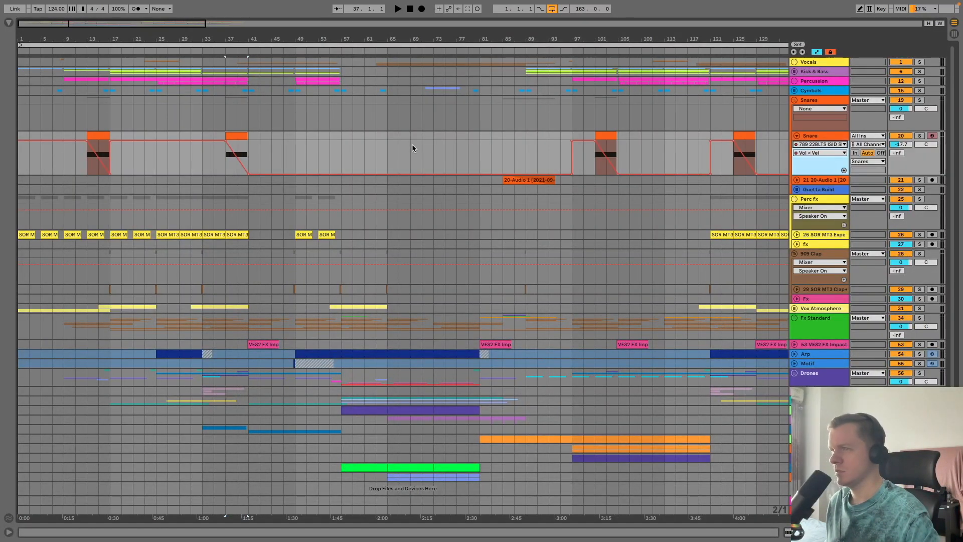
pyautogui.doubleClick(814, 136)
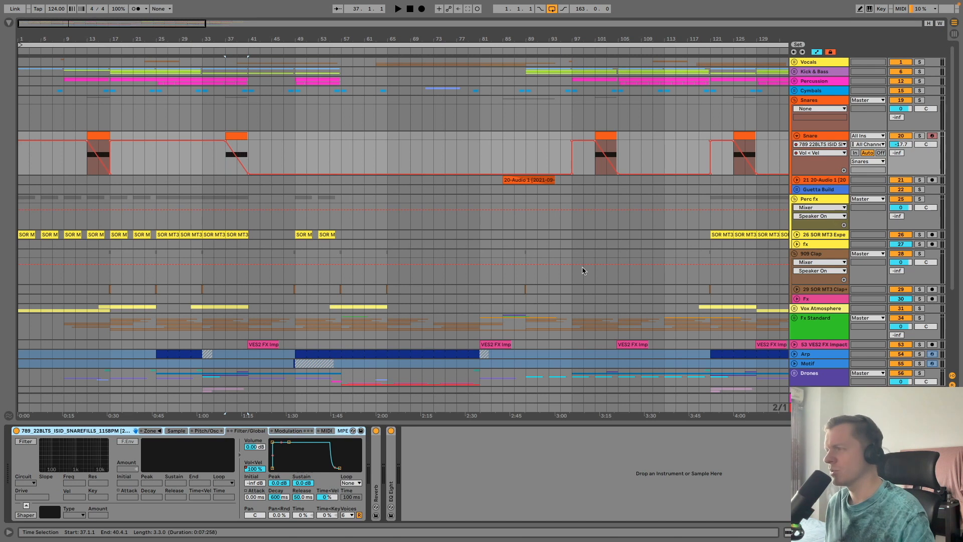
# Step: Inspect the notes and velocities of the Snare clip at bar 13, and close the clip view
pyautogui.moveTo(108, 176)
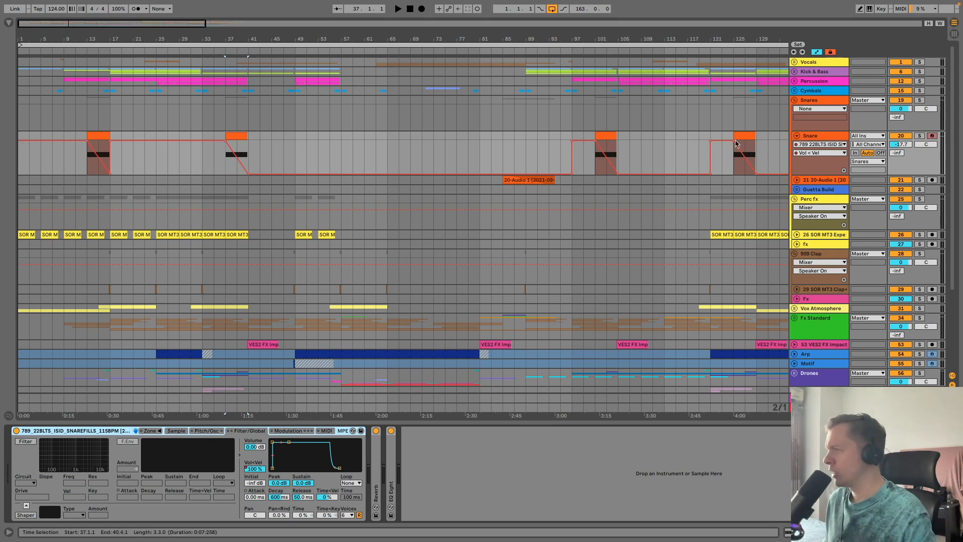
pyautogui.doubleClick(98, 143)
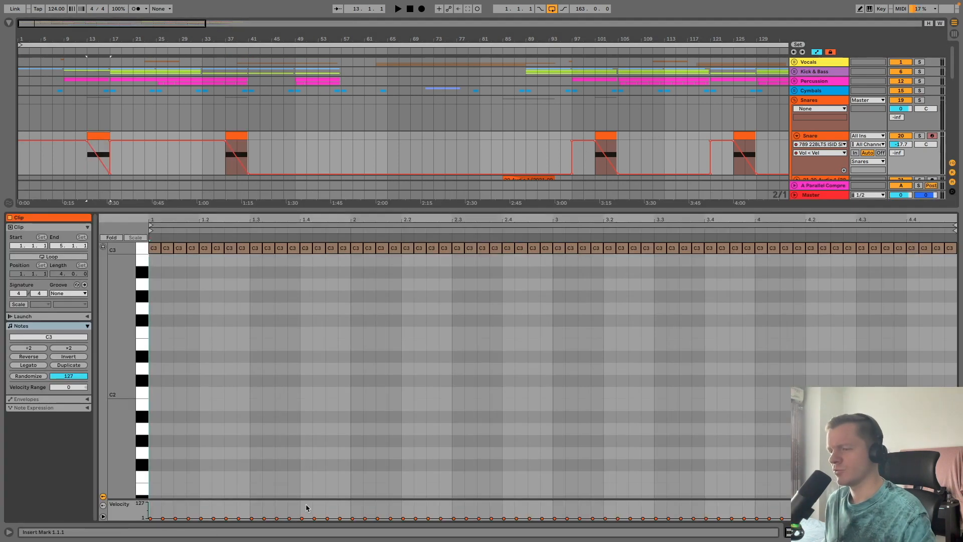
pyautogui.click(954, 532)
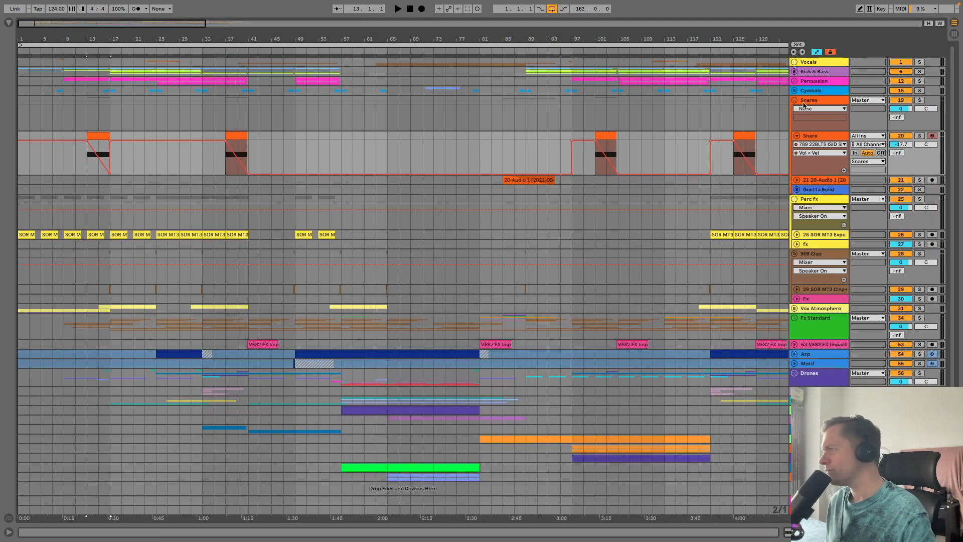
# Step: Show the Snare track's device chain and expand its Reverb and EQ Eight to view their settings
pyautogui.doubleClick(813, 137)
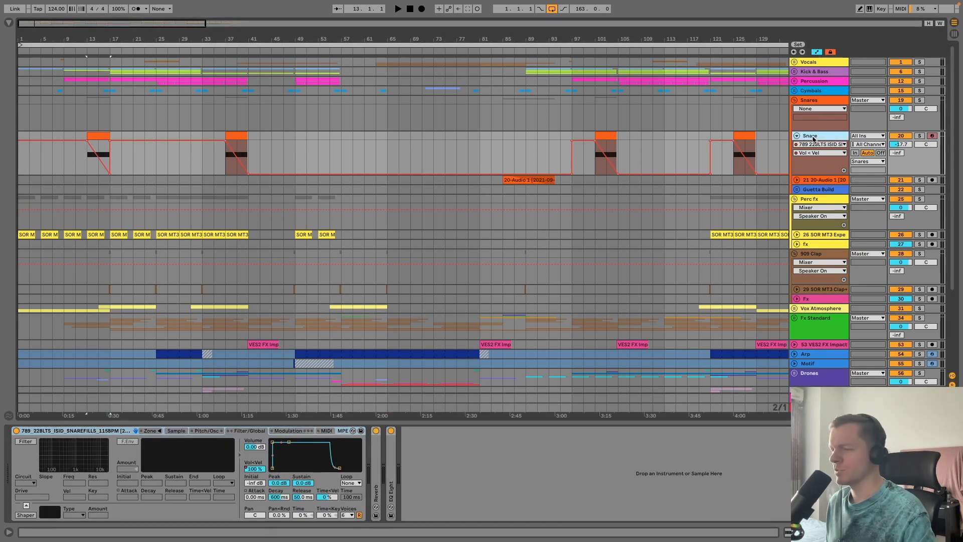
pyautogui.doubleClick(378, 454)
pyautogui.doubleClick(641, 458)
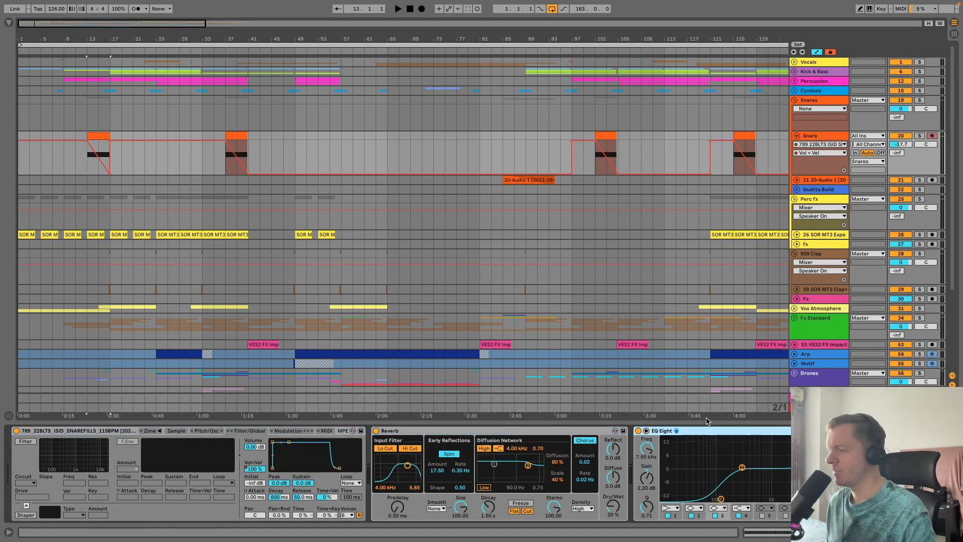
# Step: Solo the Snare track and play its fading snare roll from bar 39 into bar 41
pyautogui.click(918, 136)
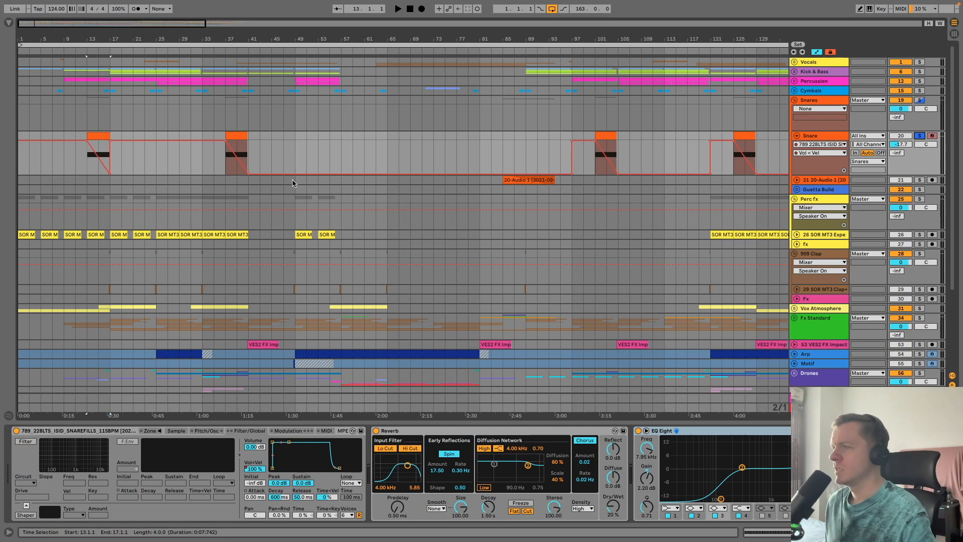
pyautogui.click(828, 138)
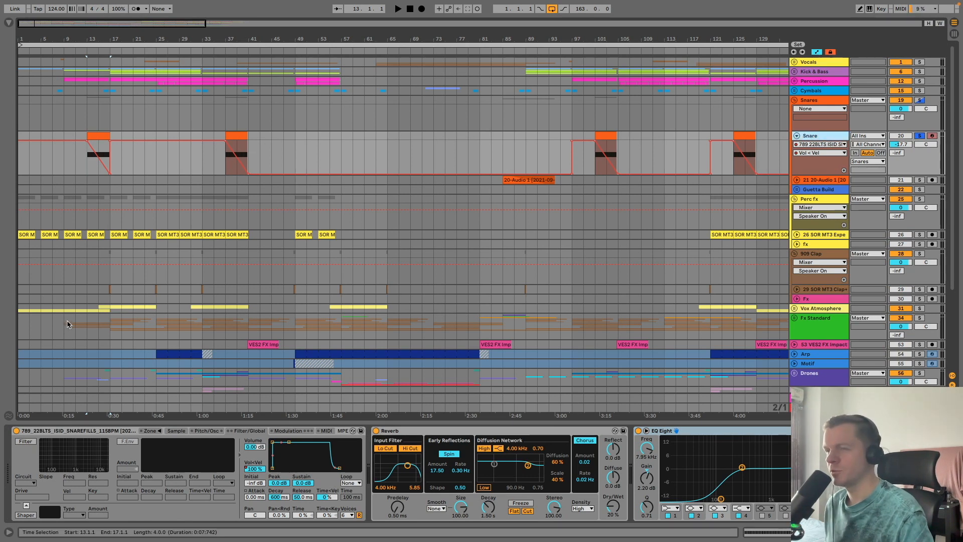
pyautogui.moveTo(94, 39); pyautogui.dragTo(115, 40)
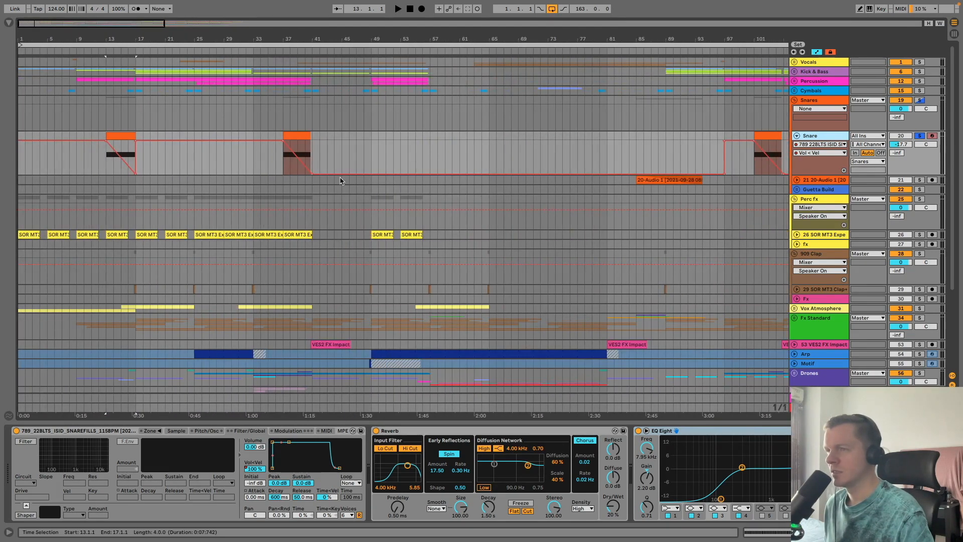
pyautogui.click(298, 149)
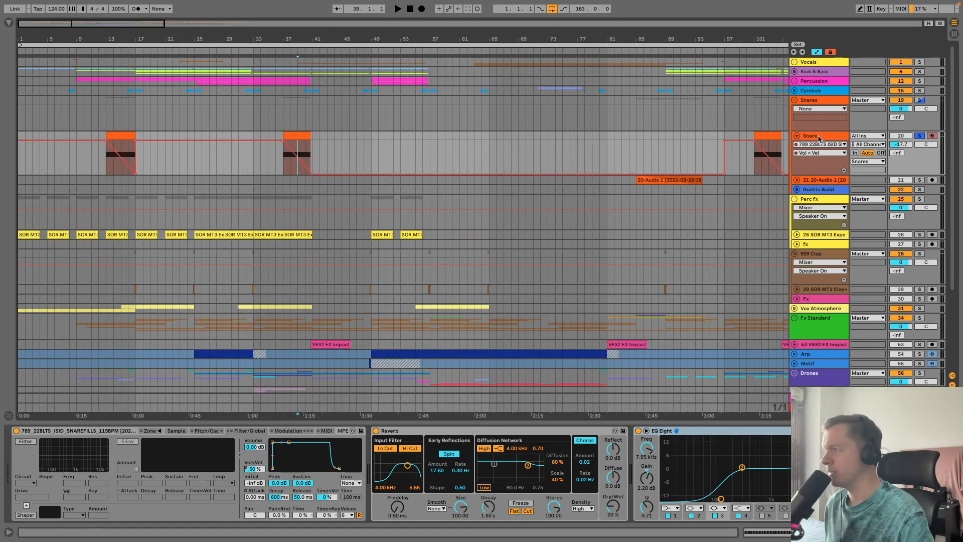
pyautogui.moveTo(412, 4)
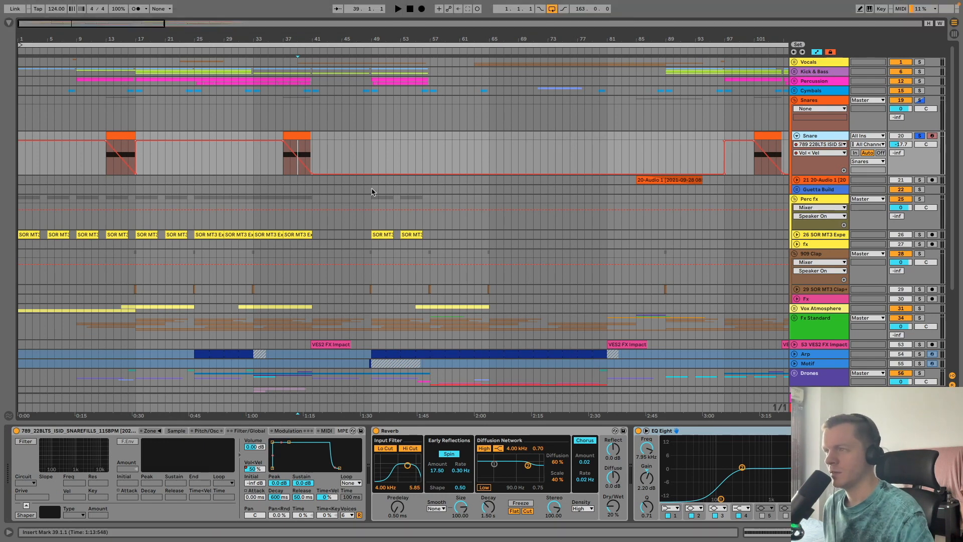
pyautogui.press('space')
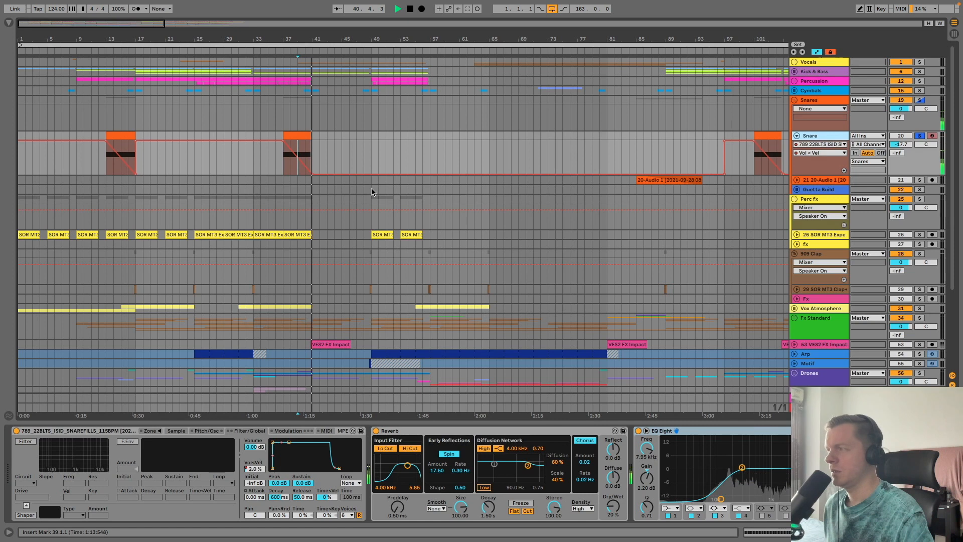
pyautogui.press('space')
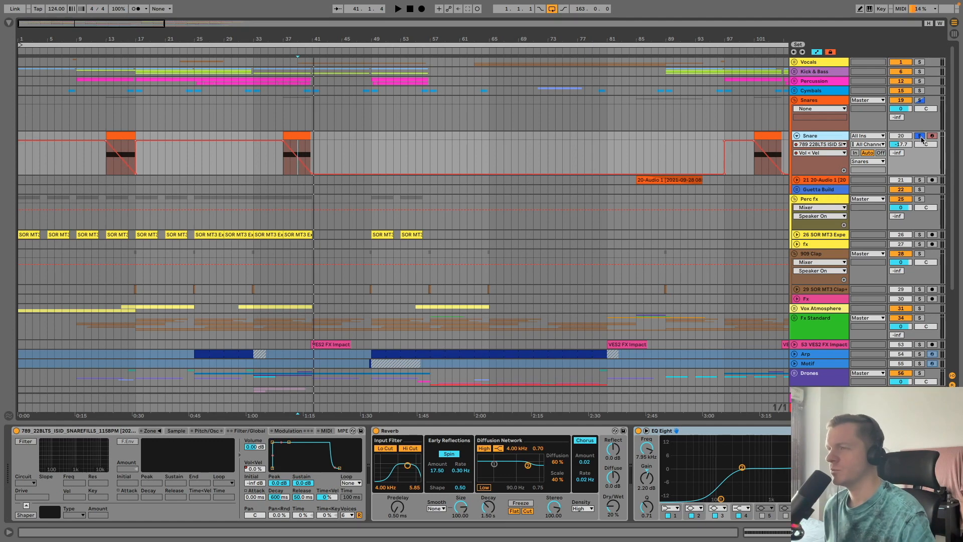
# Step: Fold the Snare track, unfold the 20-Audio 1 track, and solo its recorded snare roll to hear it from bar 85
pyautogui.click(797, 136)
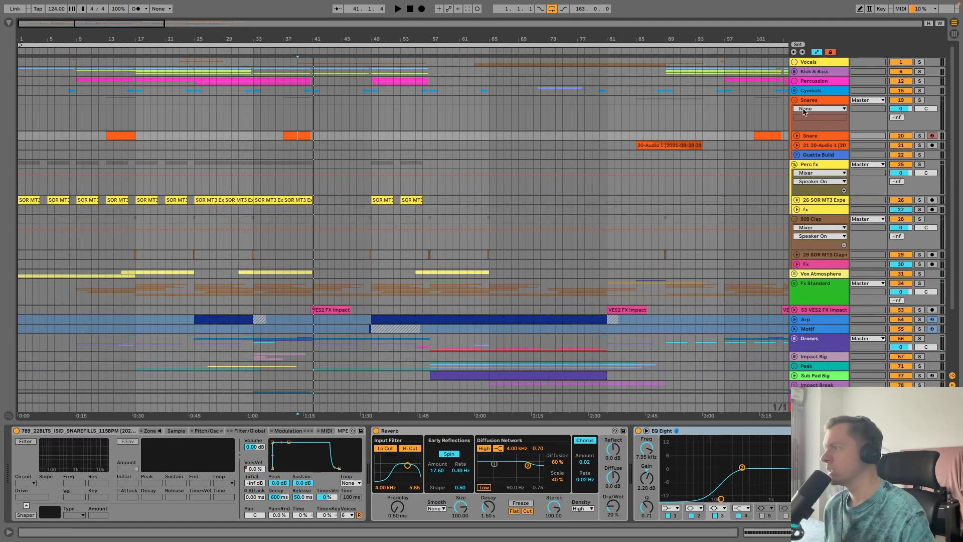
pyautogui.click(797, 145)
pyautogui.click(628, 168)
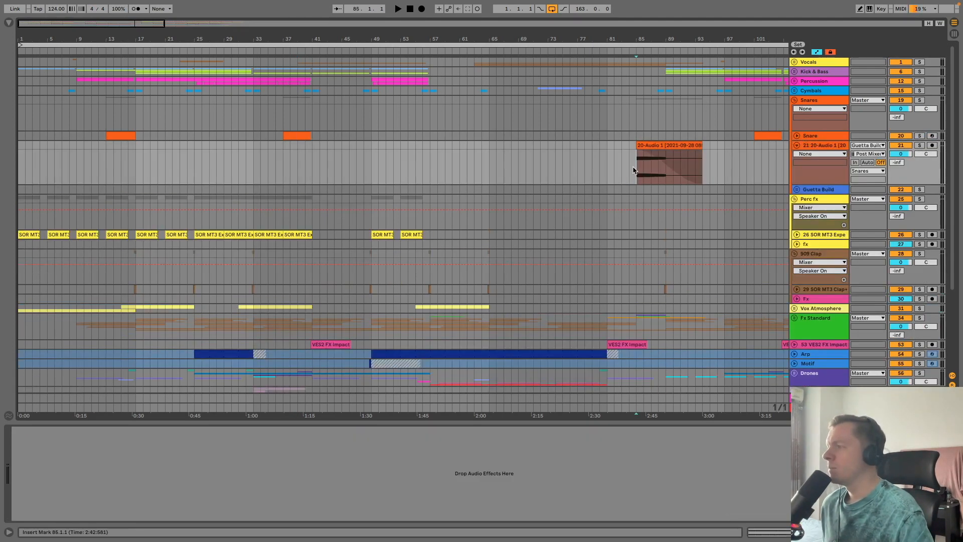
pyautogui.click(920, 146)
pyautogui.press('space')
pyautogui.press('space')
pyautogui.moveTo(672, 43); pyautogui.dragTo(621, 135)
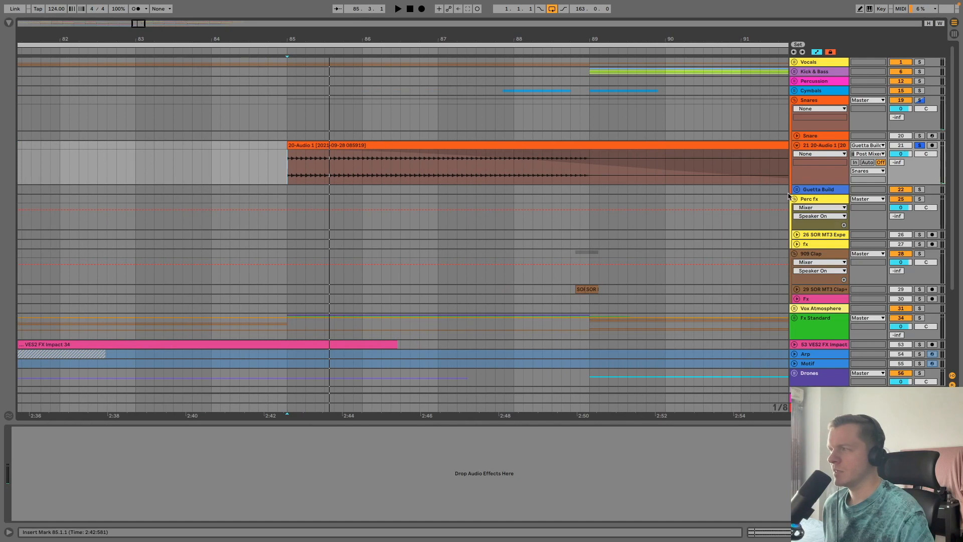
# Step: Unfold the Guetta Build group and activate the Snare Roll 1 and Snare Roll 2 clips from bar 85 to bar 89
pyautogui.click(799, 190)
pyautogui.click(797, 189)
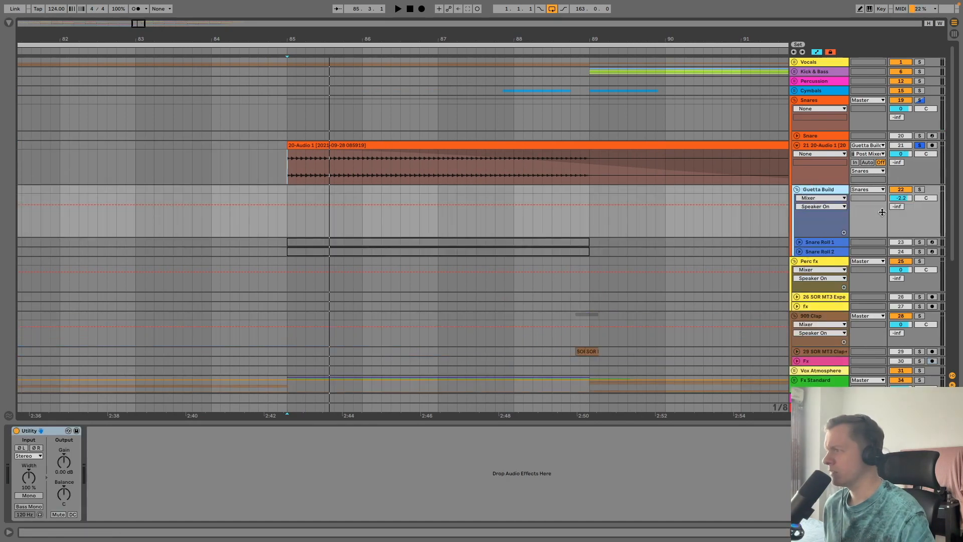
pyautogui.click(382, 252)
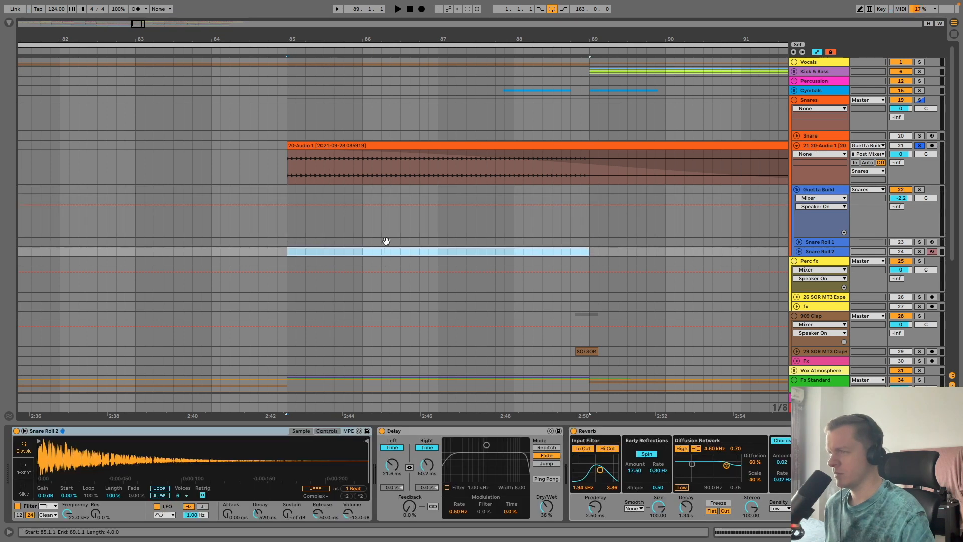
pyautogui.keyDown('shift'); pyautogui.click(386, 242); pyautogui.keyUp('shift')
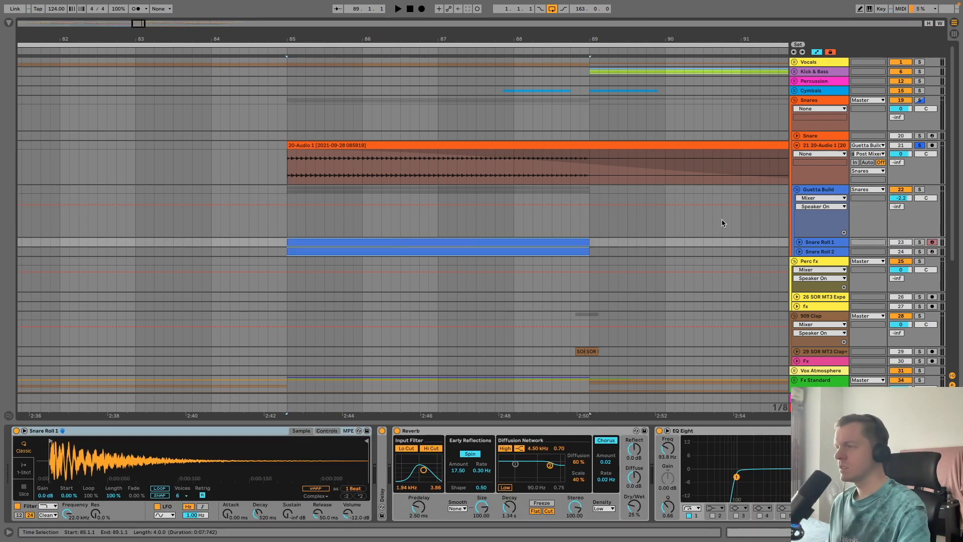
# Step: Solo the Guetta Build group and play its two snare rolls from bar 85
pyautogui.click(919, 190)
pyautogui.press('space')
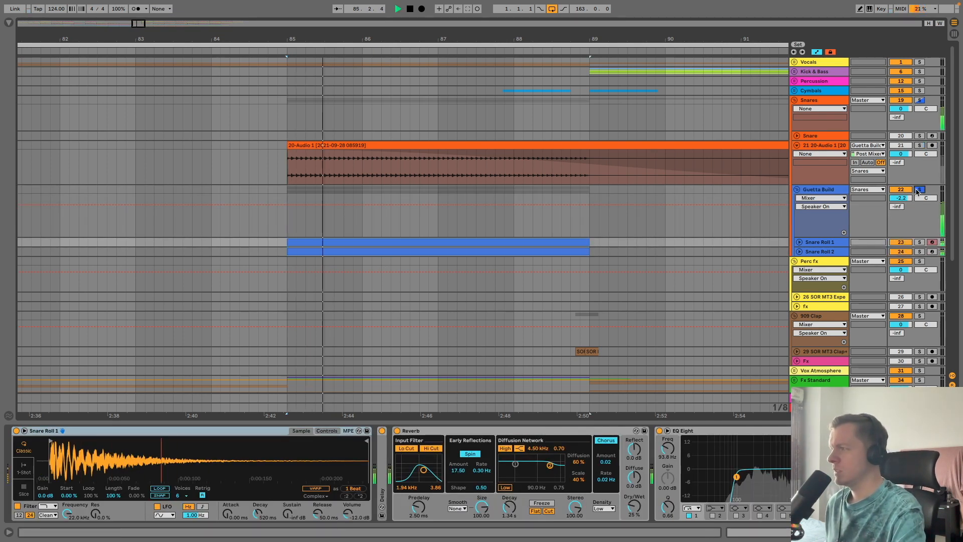
pyautogui.press('space')
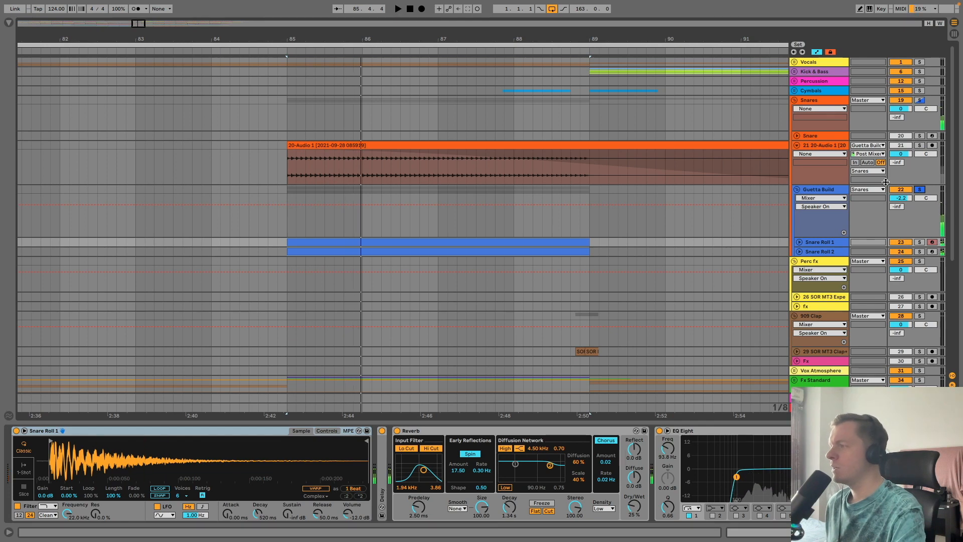
# Step: Unfold the Snare Roll 1 and Snare Roll 2 tracks in the Guetta Build group and hide the automation lanes
pyautogui.click(799, 251)
pyautogui.click(799, 242)
pyautogui.click(823, 288)
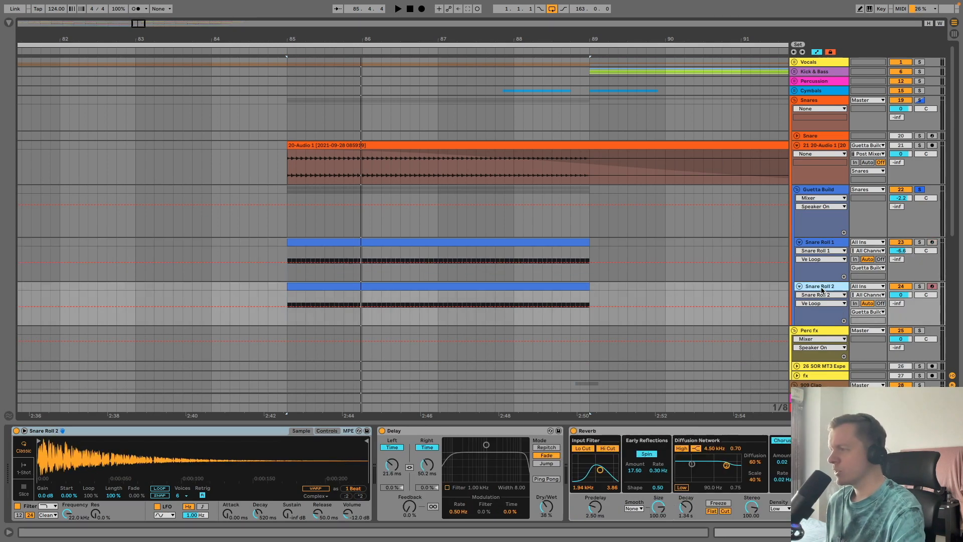
pyautogui.press('a')
# Step: Compare the device chains of Snare Roll 1, Snare Roll 2 and their Guetta Build group
pyautogui.click(827, 240)
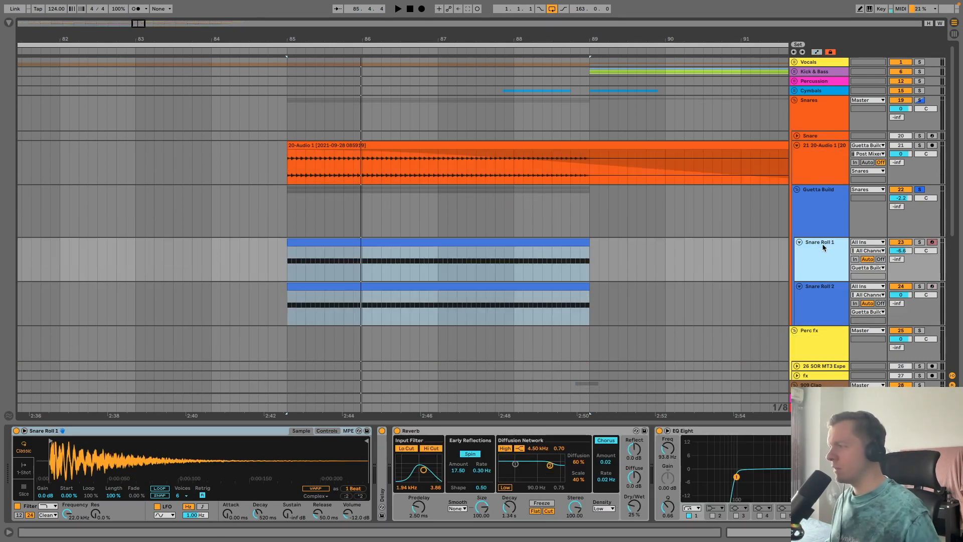
pyautogui.click(834, 313)
pyautogui.click(833, 260)
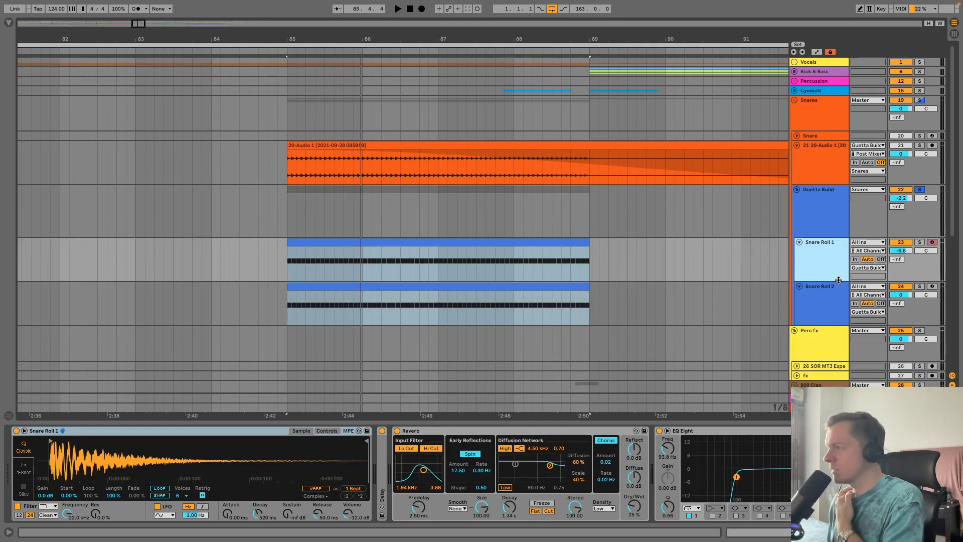
pyautogui.click(834, 306)
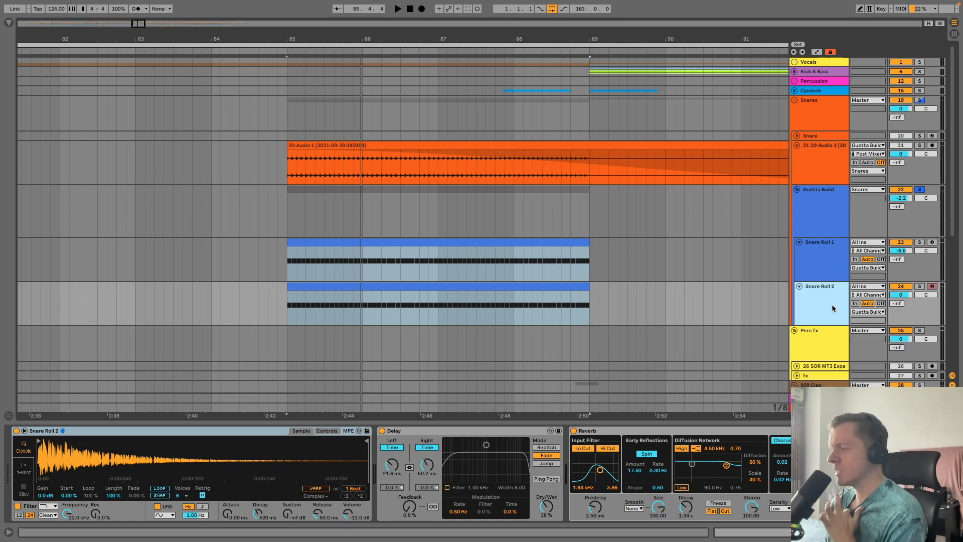
pyautogui.click(813, 235)
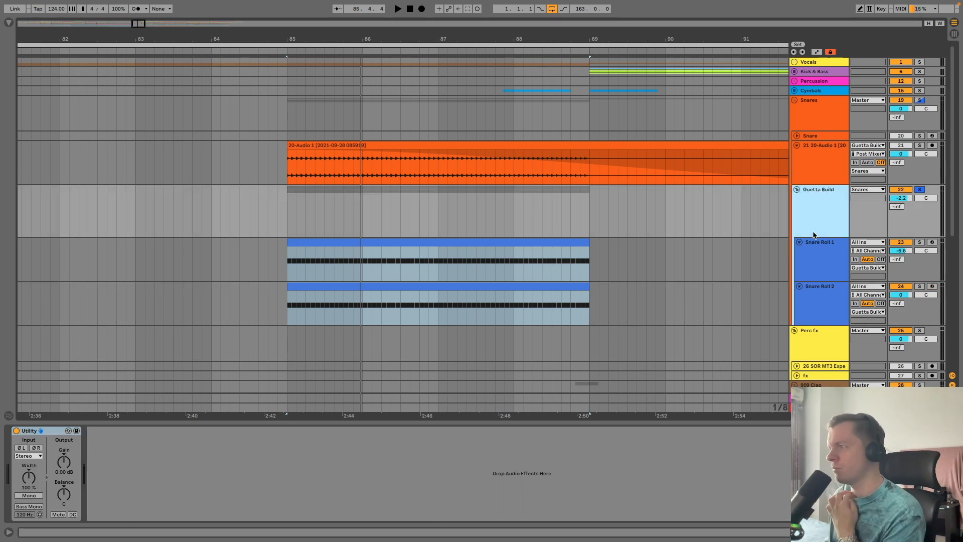
pyautogui.click(822, 246)
pyautogui.click(822, 315)
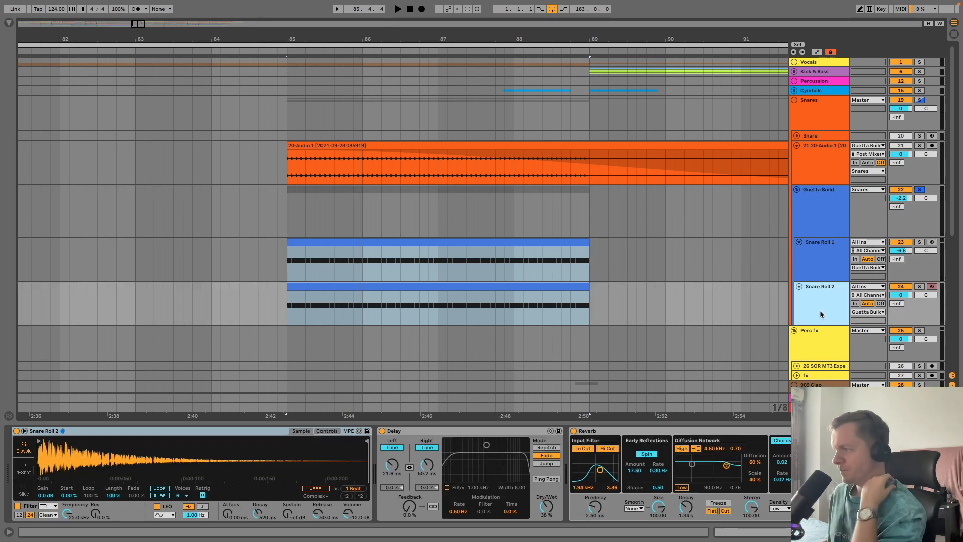
pyautogui.click(831, 222)
# Step: Deactivate the Snare Roll 1 and Snare Roll 2 clips at bars 85 to 89, and fold the Guetta Build group
pyautogui.moveTo(592, 35); pyautogui.dragTo(562, 110)
pyautogui.moveTo(481, 110); pyautogui.dragTo(482, 55)
pyautogui.click(826, 308)
pyautogui.click(823, 168)
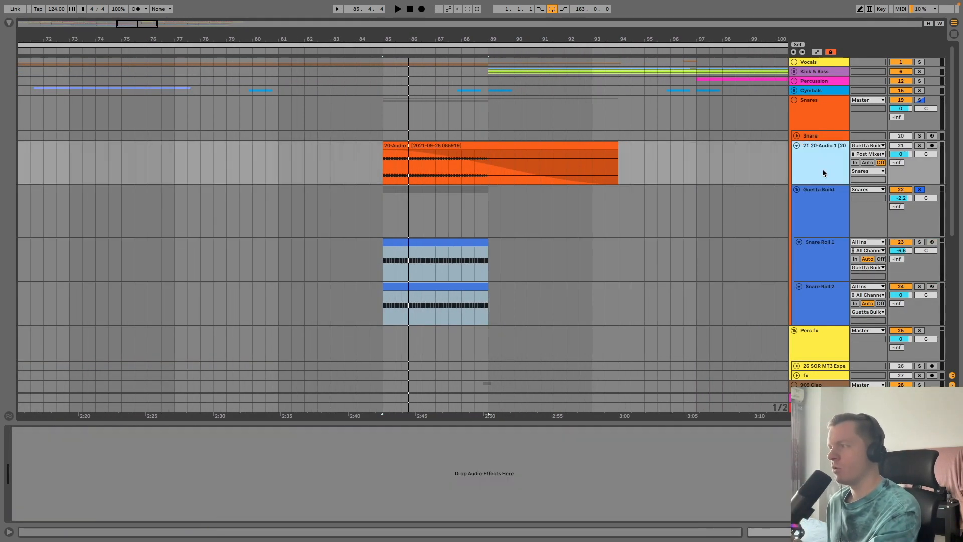
pyautogui.click(467, 145)
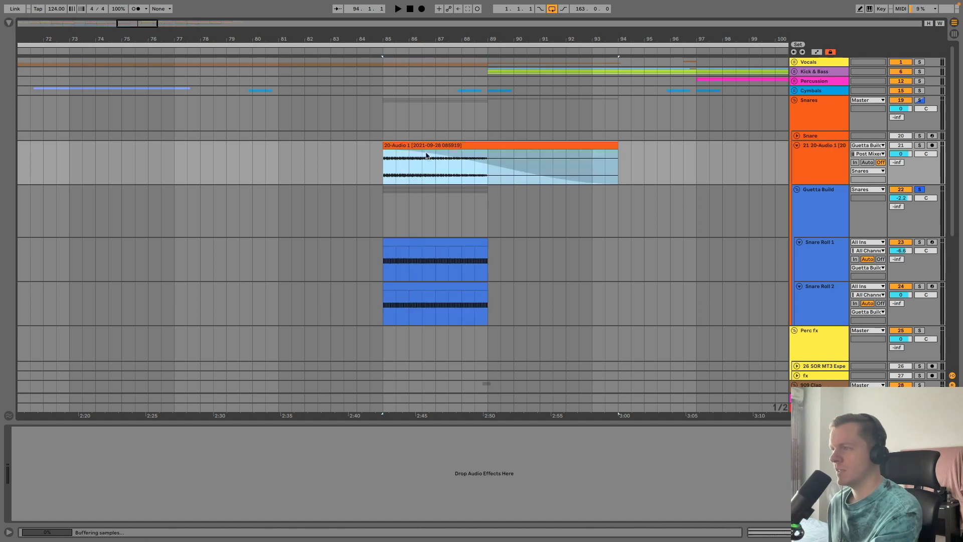
pyautogui.click(444, 266)
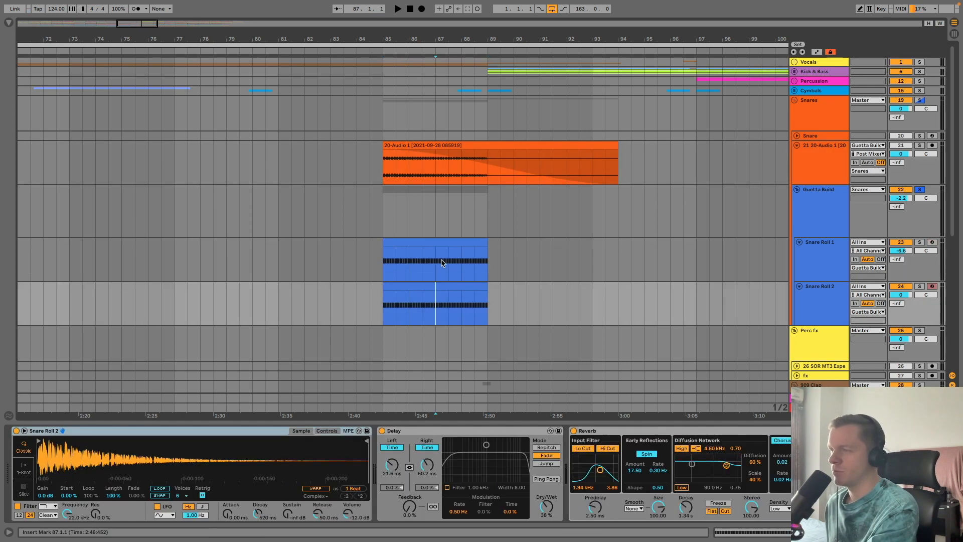
pyautogui.moveTo(554, 271); pyautogui.dragTo(372, 293)
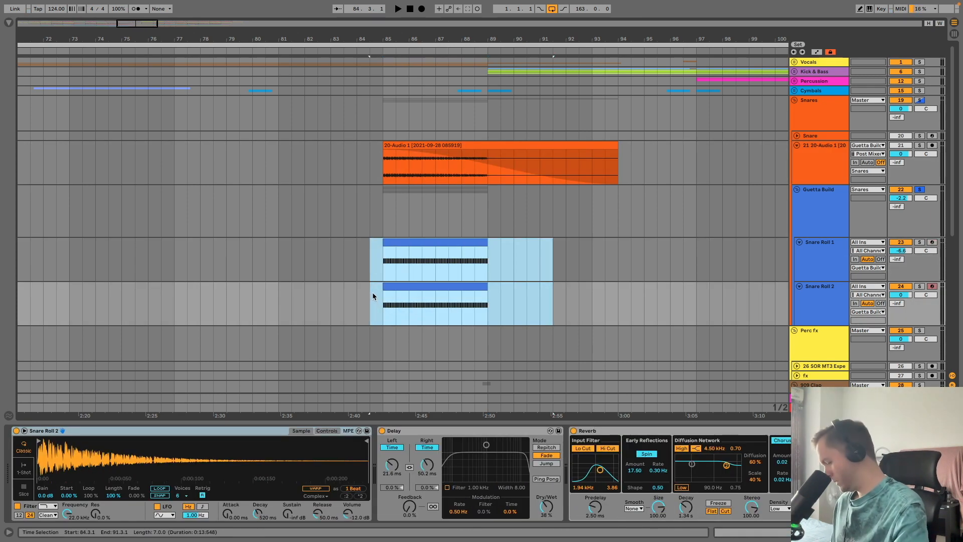
pyautogui.press('0')
pyautogui.click(805, 204)
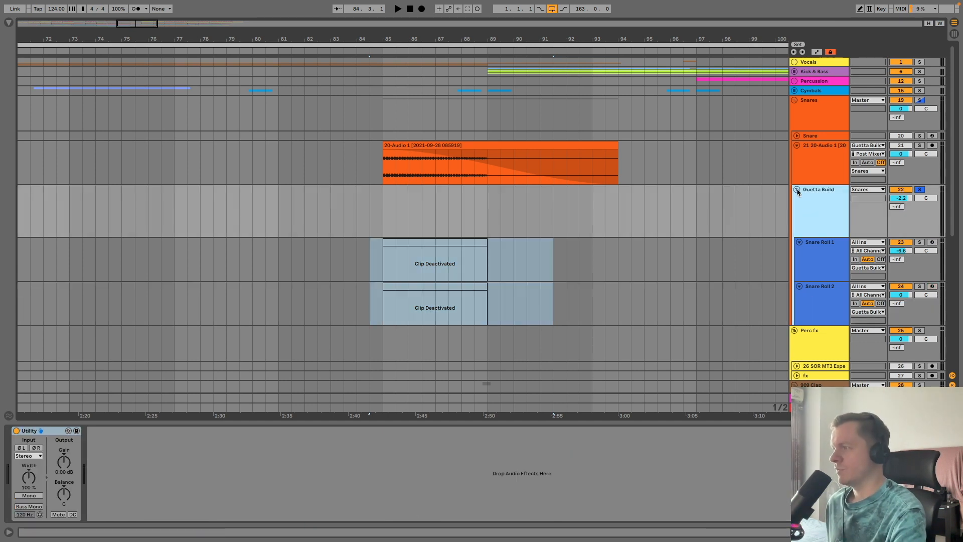
pyautogui.click(796, 189)
# Step: Examine the fade-out on the 20-Audio 1 snare roll clip between bars 85 and 94
pyautogui.click(809, 147)
pyautogui.click(561, 144)
pyautogui.press('a')
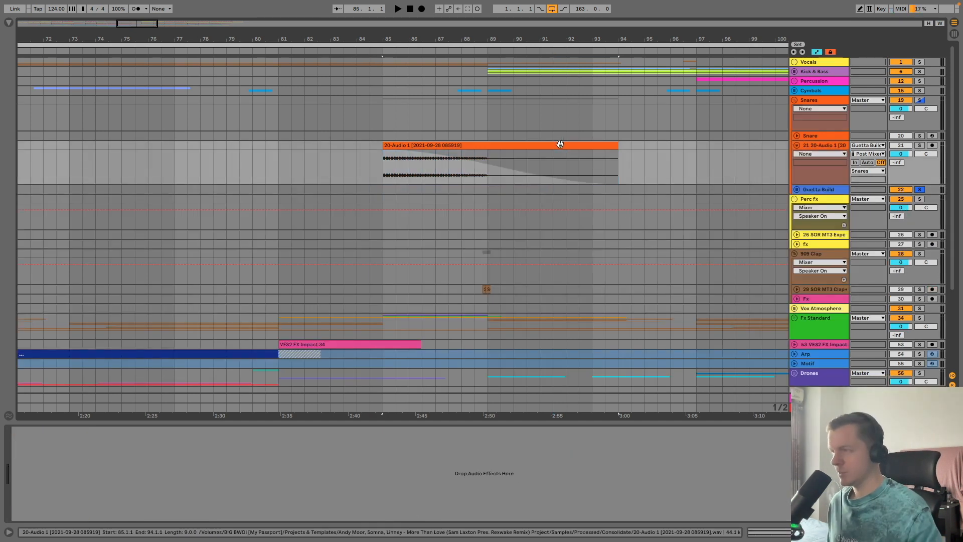
pyautogui.press('a')
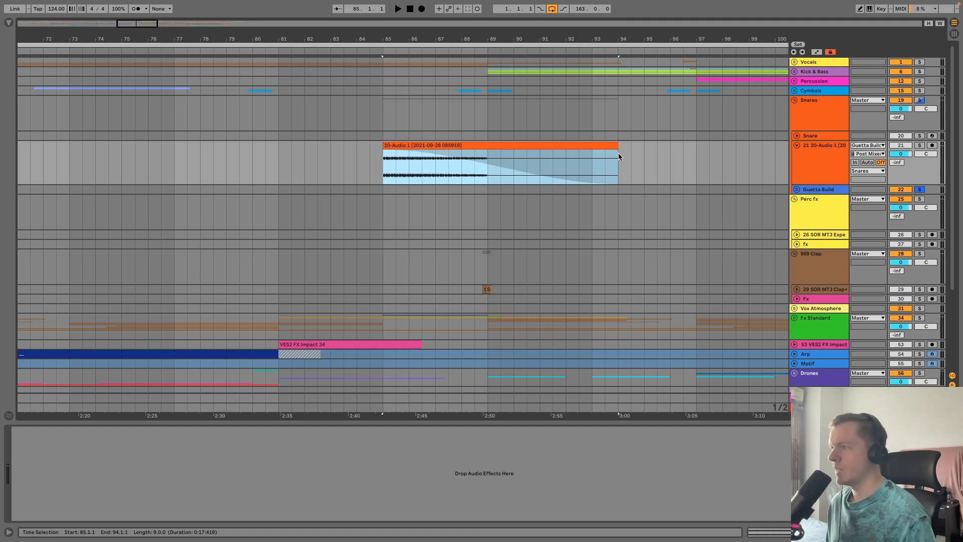
pyautogui.rightClick(391, 159)
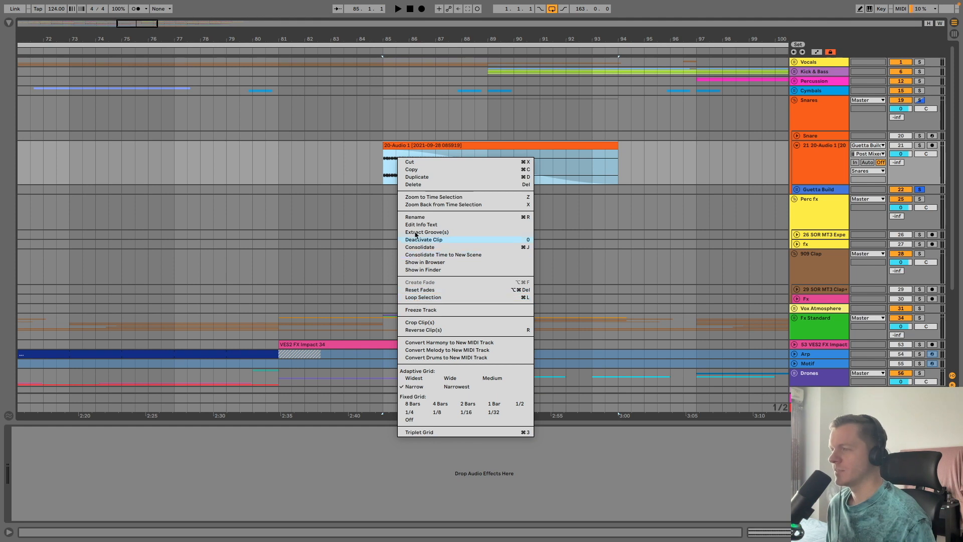
pyautogui.click(382, 165)
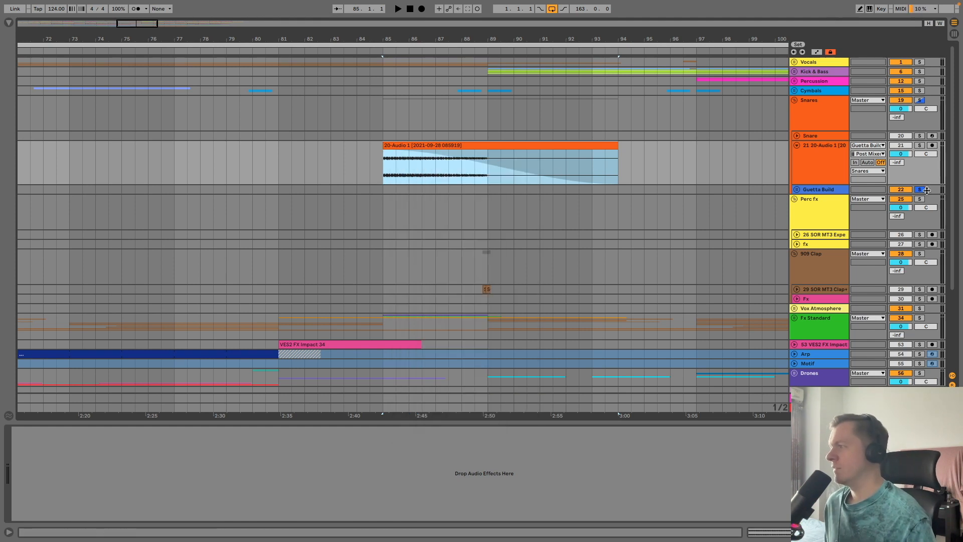
pyautogui.moveTo(503, 39); pyautogui.dragTo(542, 68)
pyautogui.click(319, 170)
pyautogui.click(463, 166)
pyautogui.click(486, 168)
pyautogui.click(506, 156)
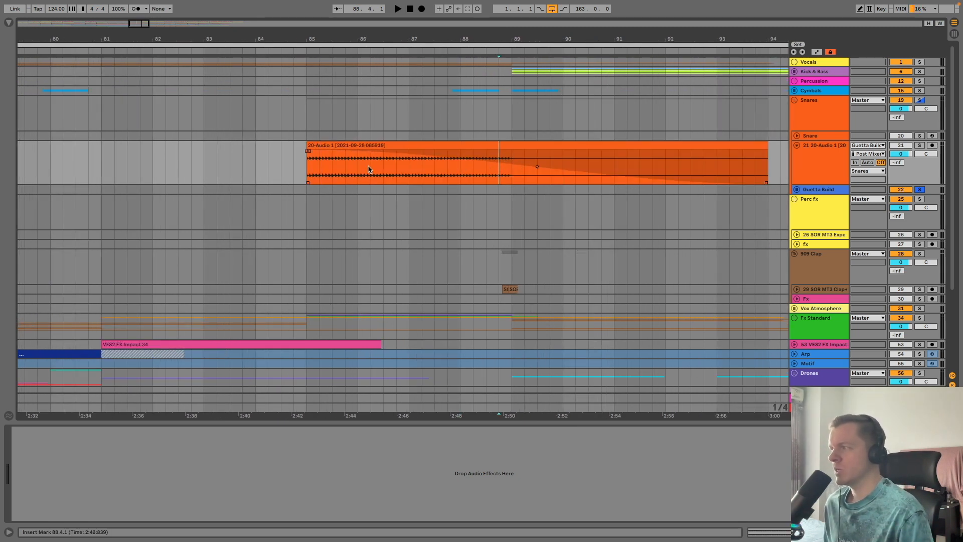
# Step: Unsolo the Guetta Build group, and fold the 20-Audio 1 track and the whole Snares group
pyautogui.click(804, 159)
pyautogui.click(920, 189)
pyautogui.click(796, 127)
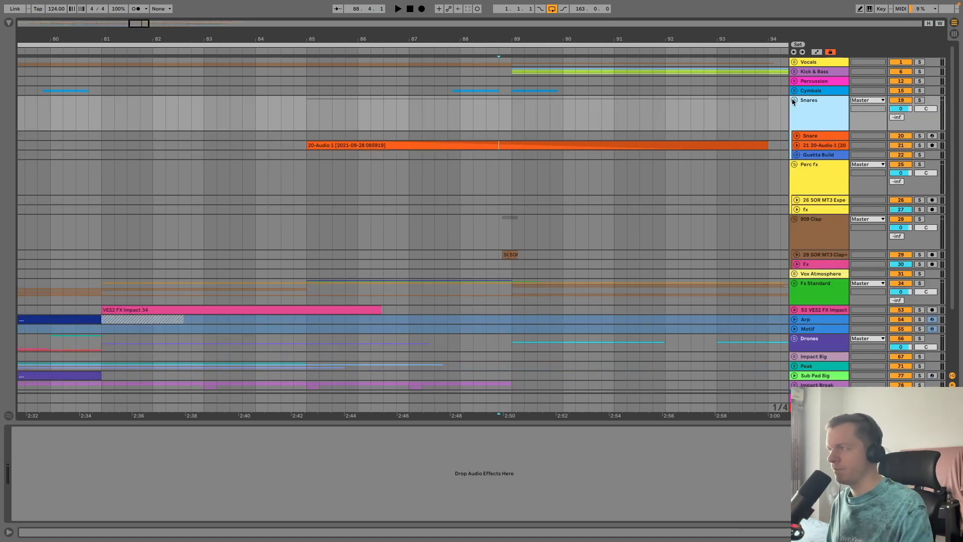
pyautogui.moveTo(601, 34); pyautogui.dragTo(601, 7)
pyautogui.click(553, 119)
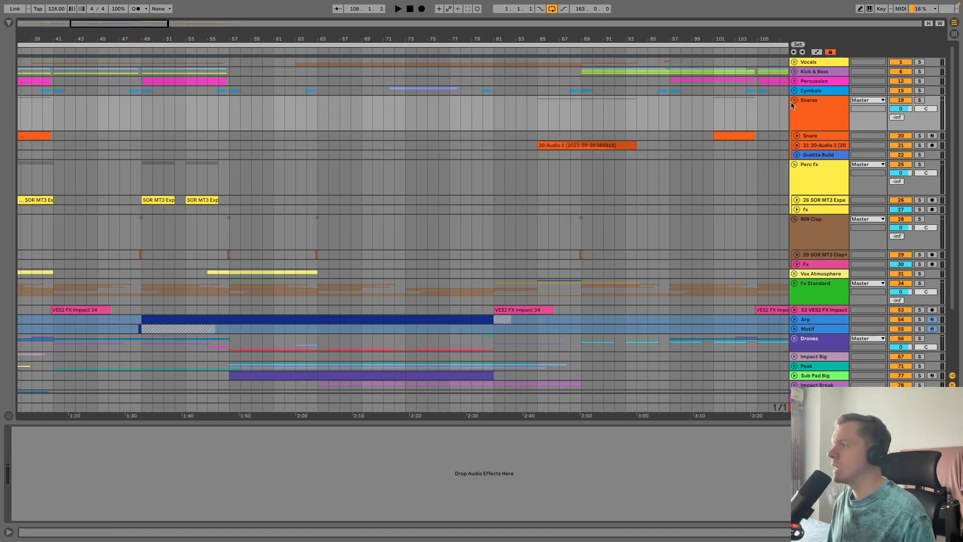
pyautogui.click(794, 101)
pyautogui.click(793, 119)
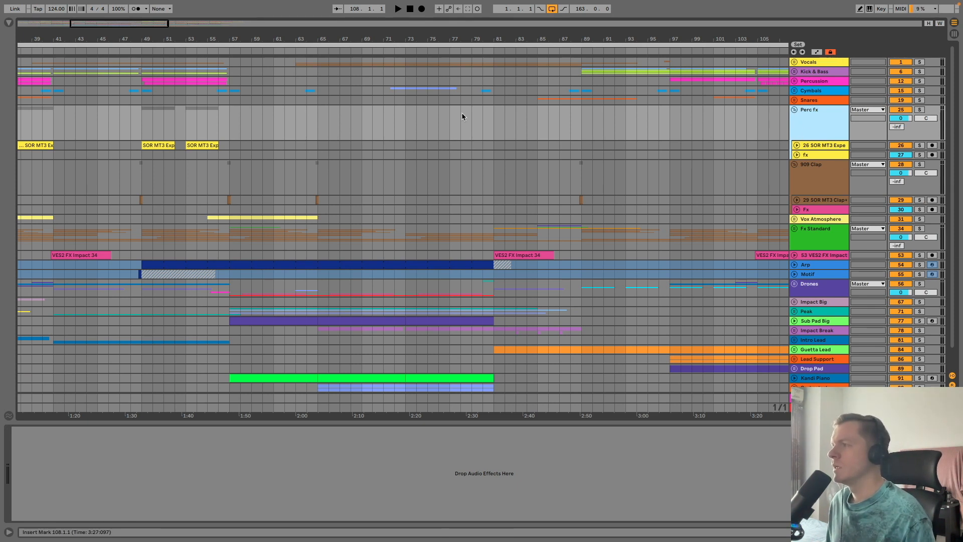
# Step: Unfold the SOR MT3 Experimental track in the Perc fx group and inspect its clip waveform from bar 25
pyautogui.moveTo(70, 45); pyautogui.dragTo(854, 159)
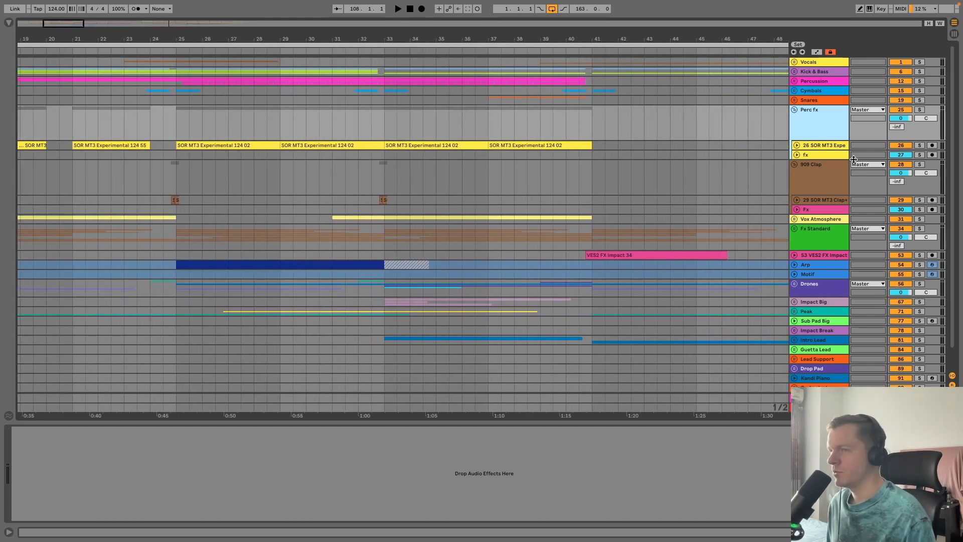
pyautogui.click(796, 145)
pyautogui.moveTo(194, 33); pyautogui.dragTo(172, 100)
pyautogui.click(115, 146)
pyautogui.click(120, 163)
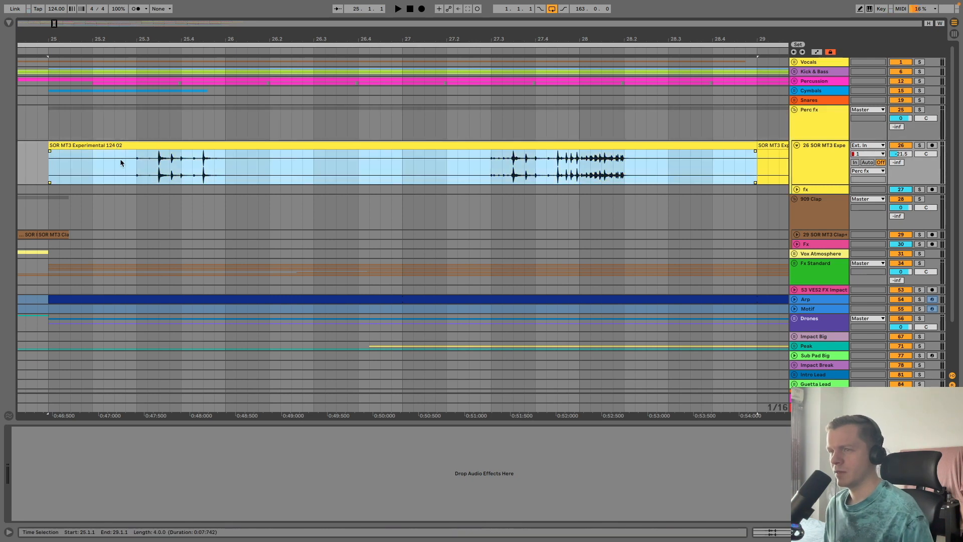
pyautogui.click(141, 168)
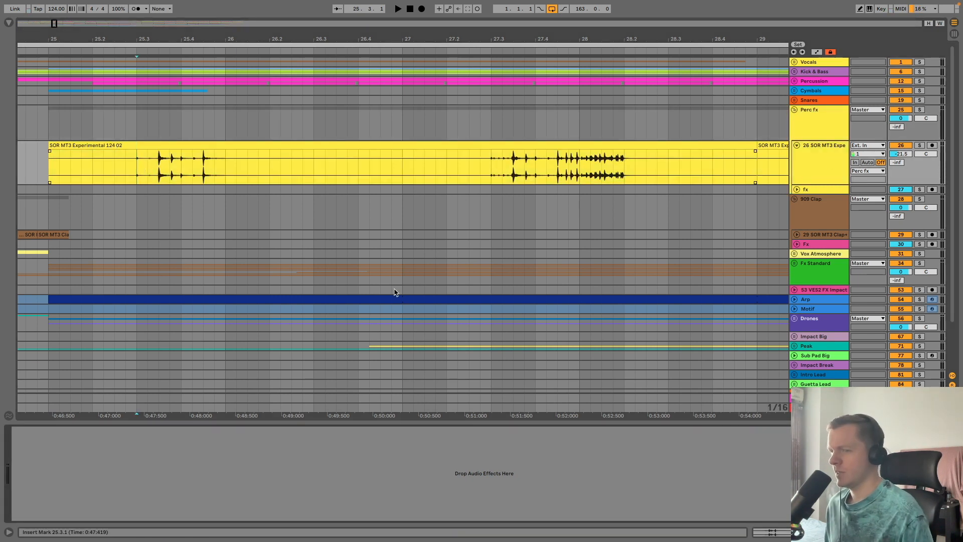
# Step: Unfold the fx track in the Perc fx group, expand its ArtsAcoustic reverb device, and hide the device view
pyautogui.click(829, 115)
pyautogui.click(808, 191)
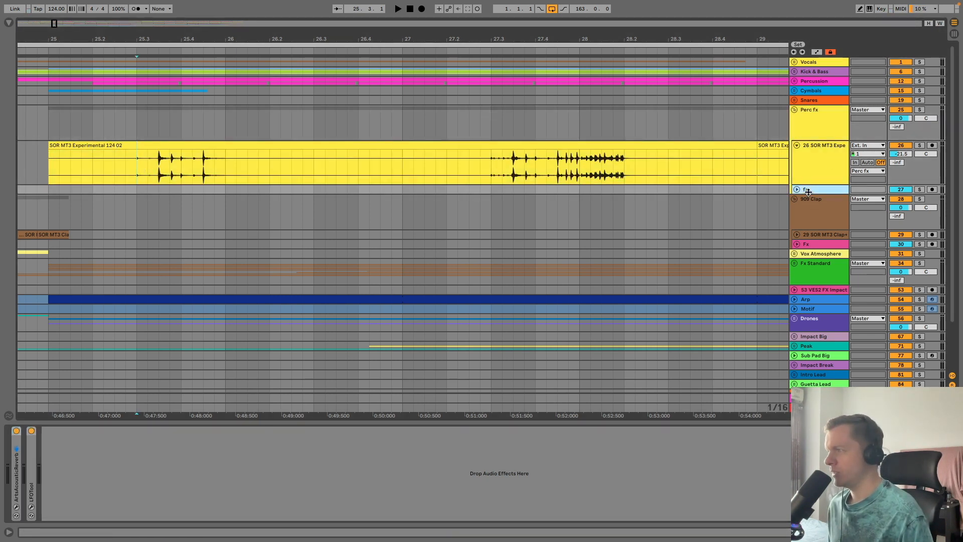
pyautogui.click(796, 190)
pyautogui.click(798, 191)
pyautogui.click(798, 192)
pyautogui.click(827, 210)
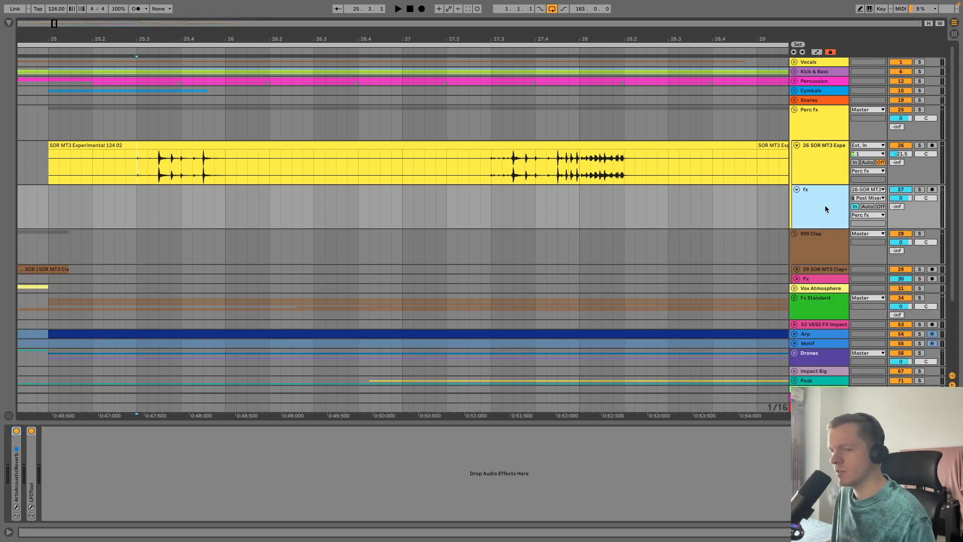
pyautogui.doubleClick(16, 477)
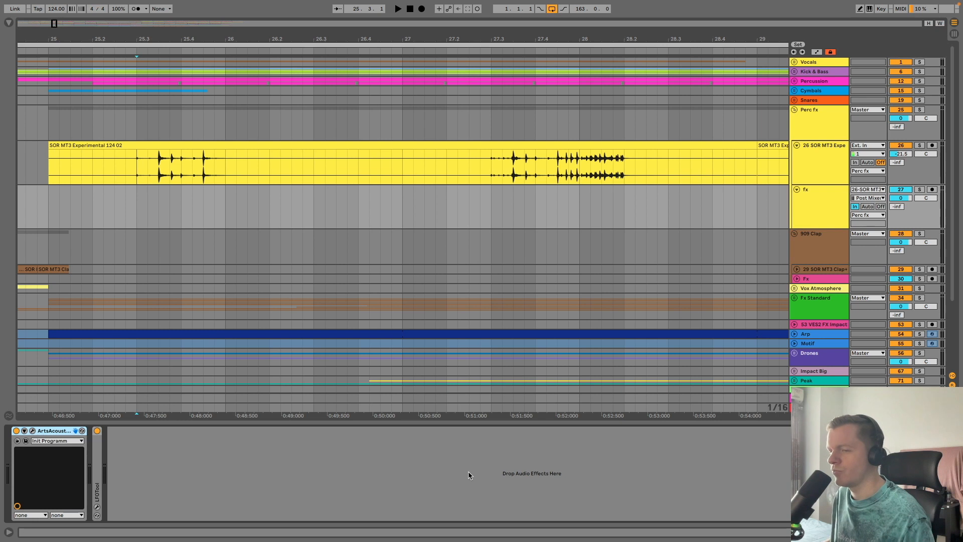
pyautogui.click(954, 531)
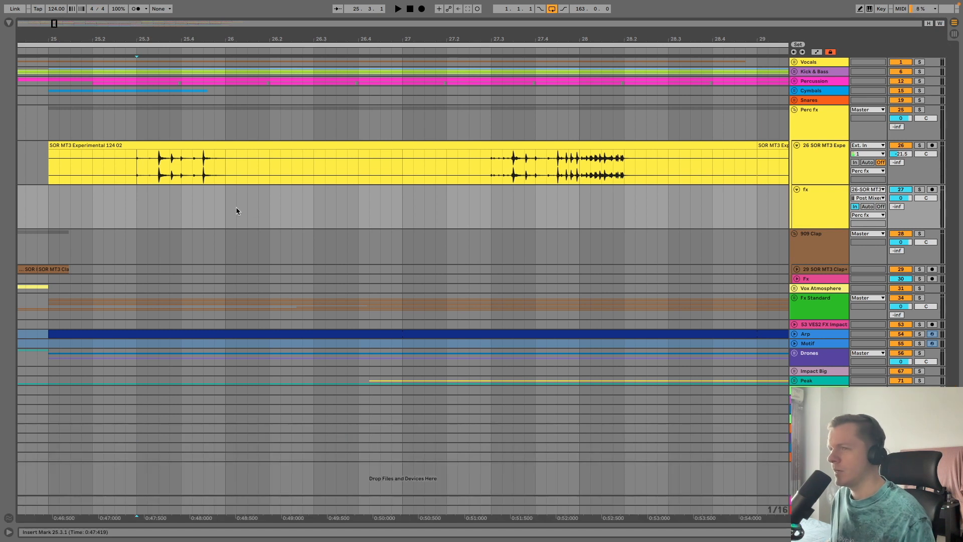
# Step: Solo the Perc fx group and play its percussion hits from 25.3 to bar 27
pyautogui.click(136, 168)
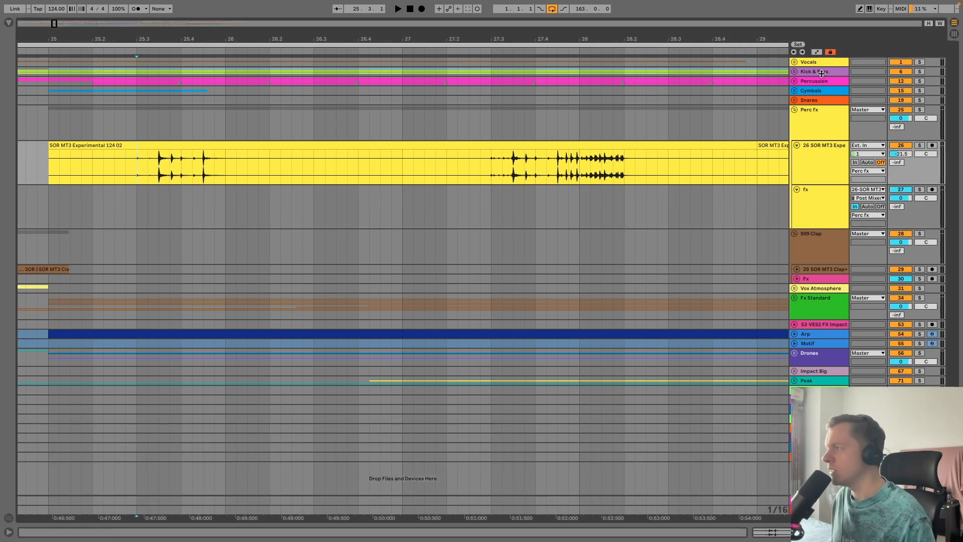
pyautogui.click(136, 125)
pyautogui.press('space')
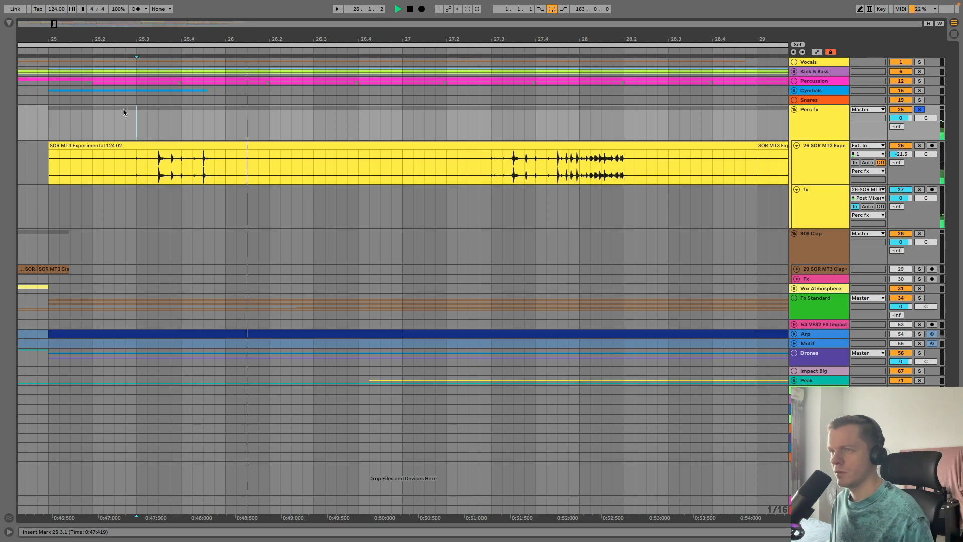
pyautogui.moveTo(139, 27); pyautogui.dragTo(138, 71)
pyautogui.press('space')
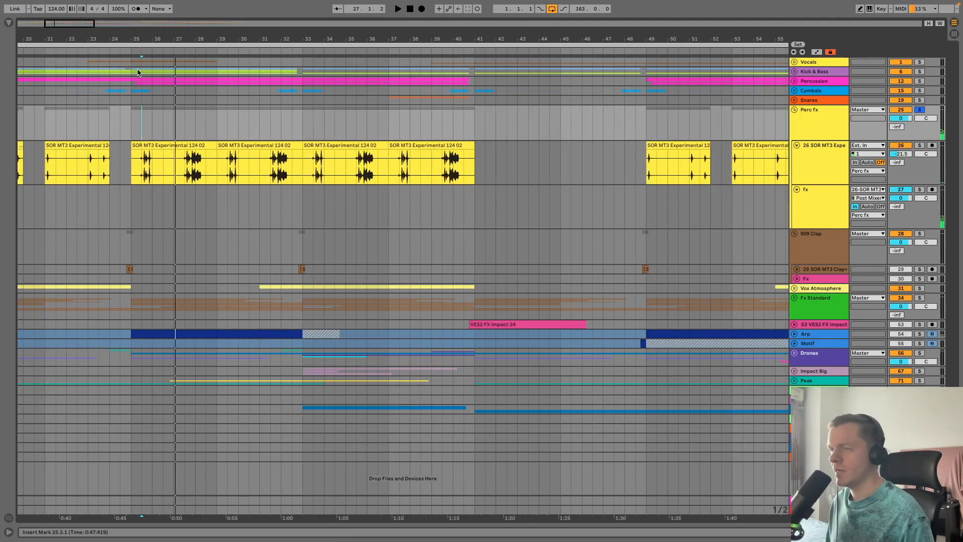
# Step: Play the soloed Perc fx group's second run of hits from 27.2.4 to the end of bar 28
pyautogui.moveTo(188, 39); pyautogui.dragTo(272, 95)
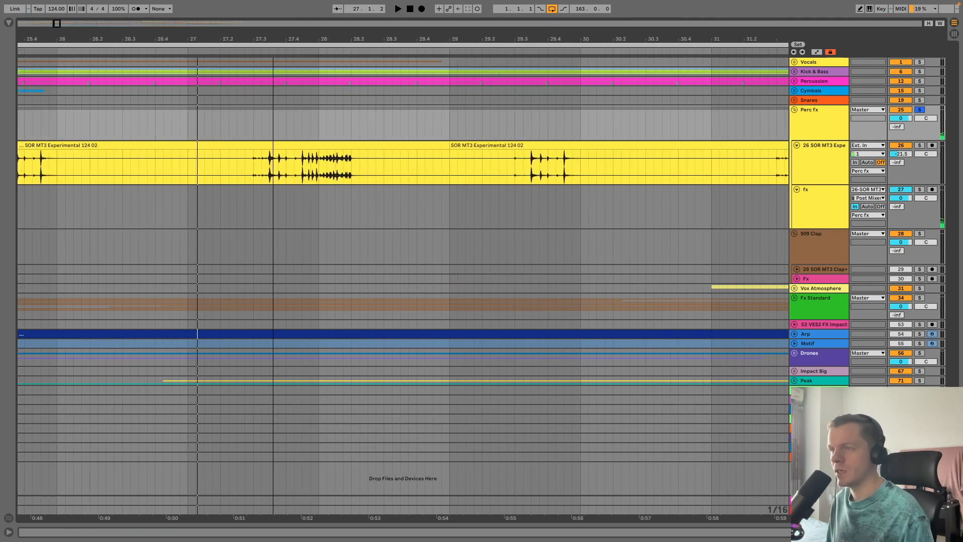
pyautogui.click(245, 158)
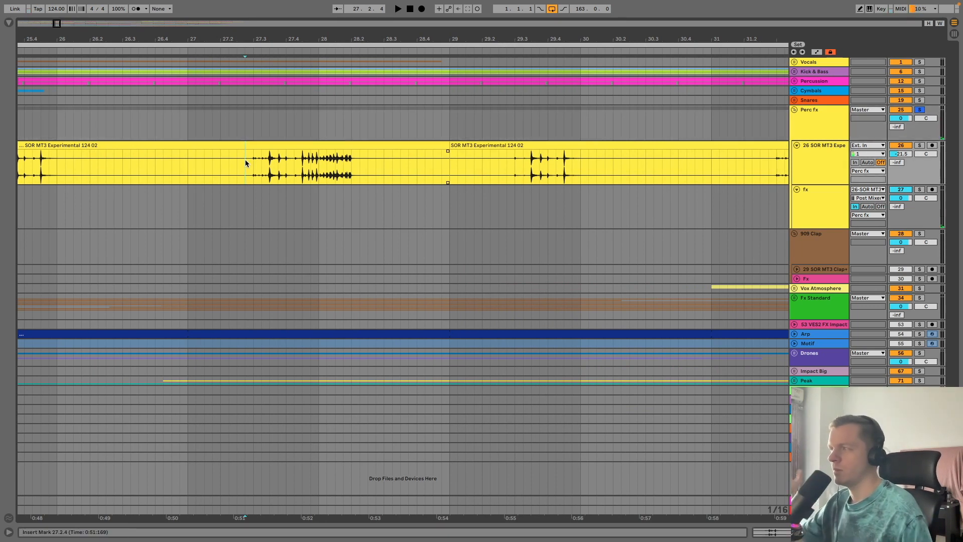
pyautogui.press('space')
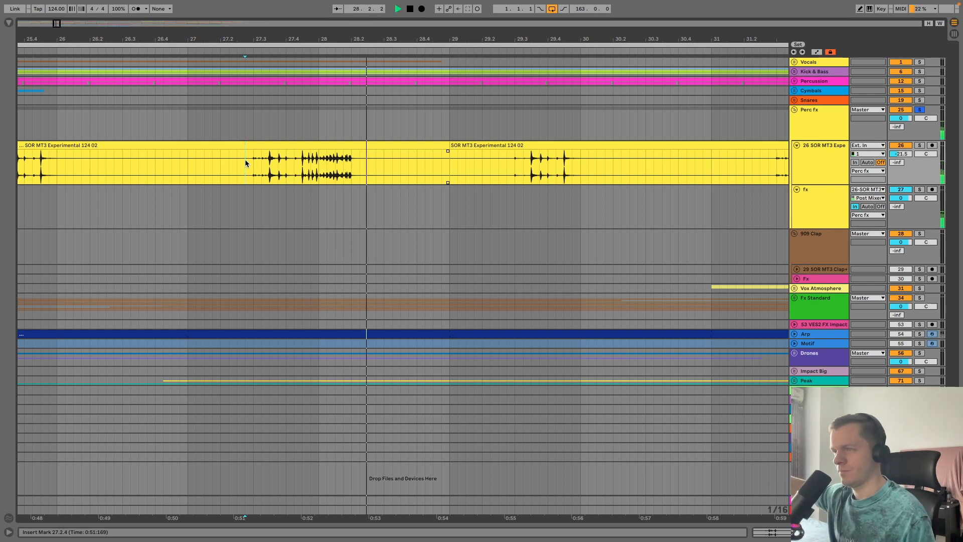
pyautogui.press('space')
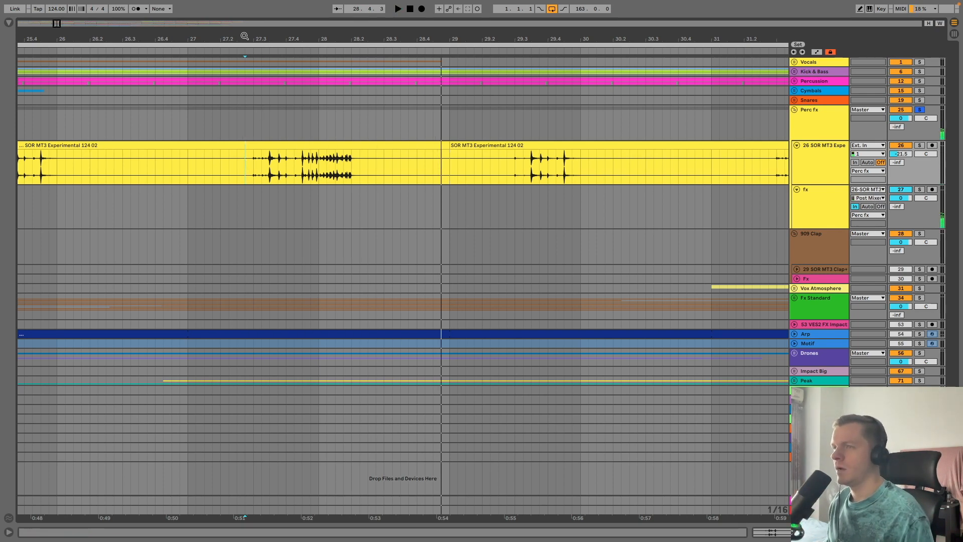
# Step: Survey the percussion effect clips across the whole arrangement, selecting the first one at bar 1
pyautogui.press('w')
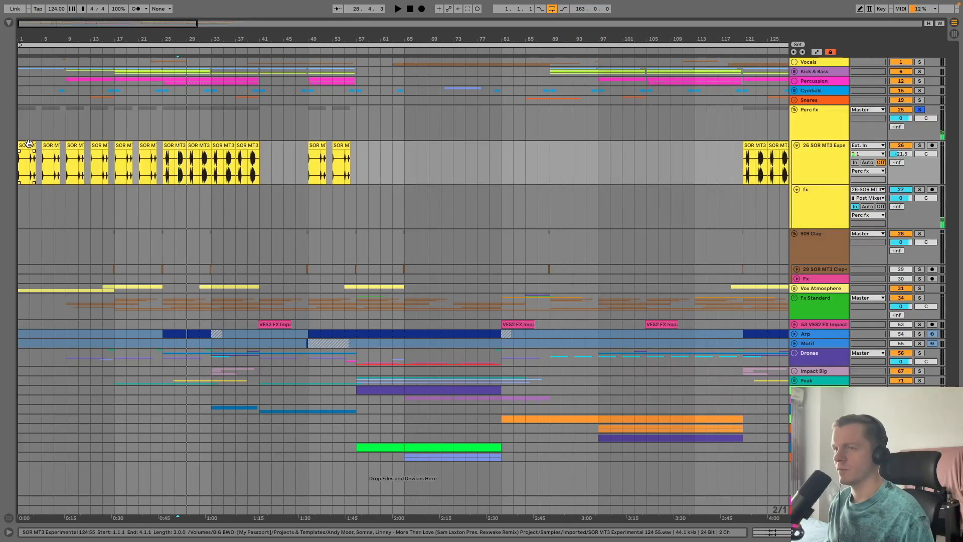
pyautogui.click(29, 162)
pyautogui.moveTo(600, 39); pyautogui.dragTo(254, 39)
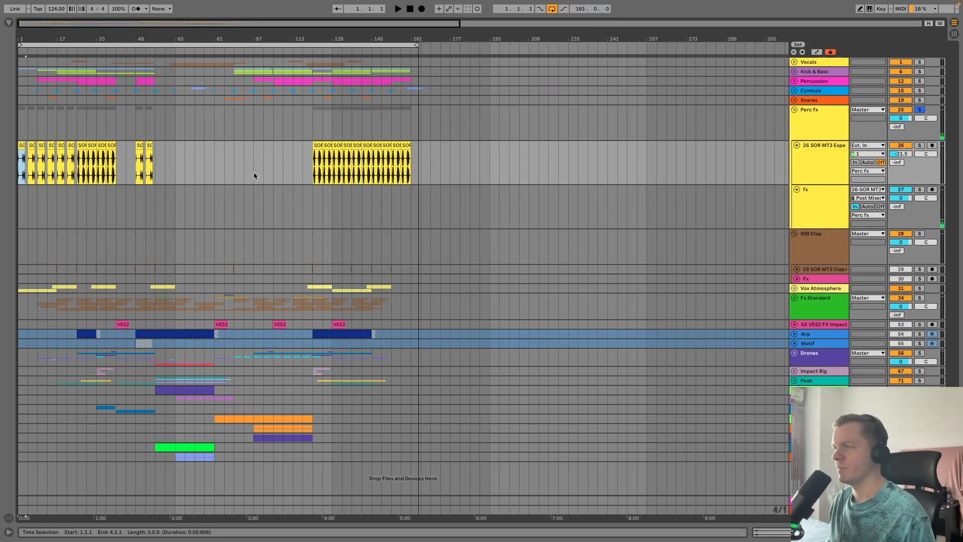
# Step: Unsolo the Perc fx group and fold it
pyautogui.press('w')
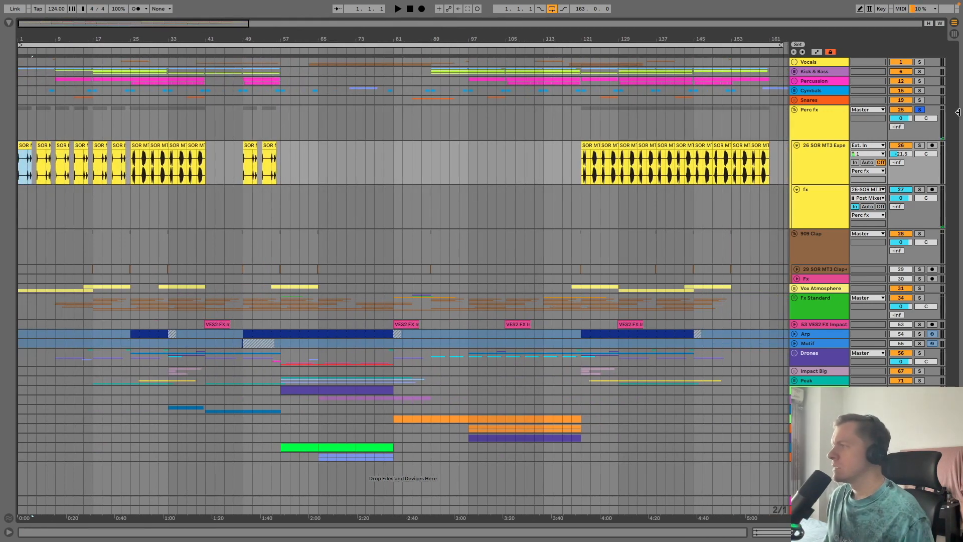
pyautogui.click(919, 111)
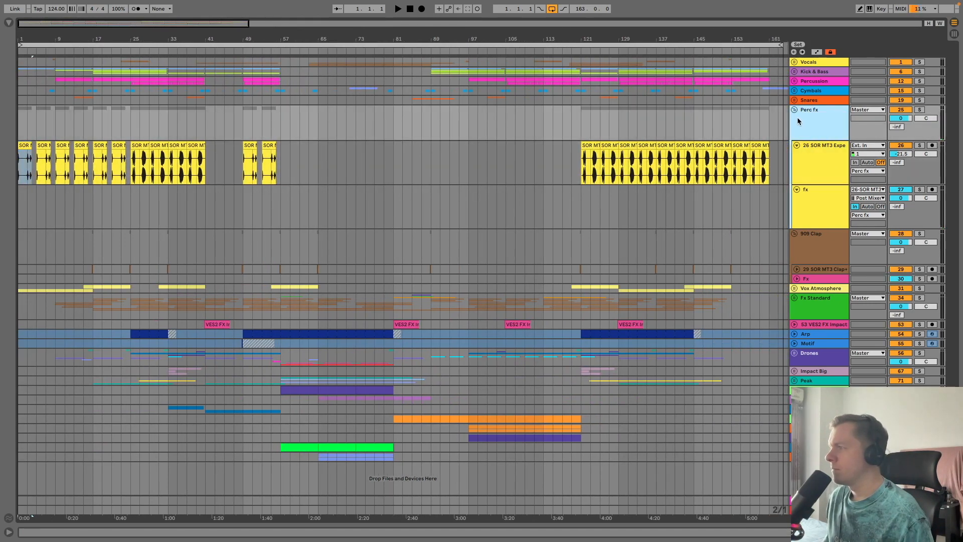
pyautogui.click(795, 110)
# Step: Select the 909 Clap group and expand its SOR MT3 clap track and Fx track
pyautogui.click(812, 135)
pyautogui.click(798, 156)
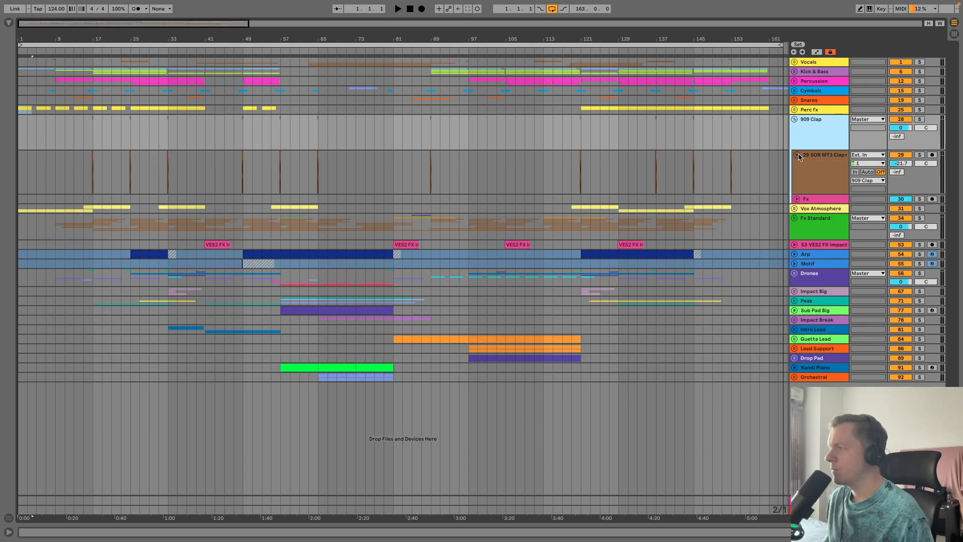
pyautogui.click(797, 199)
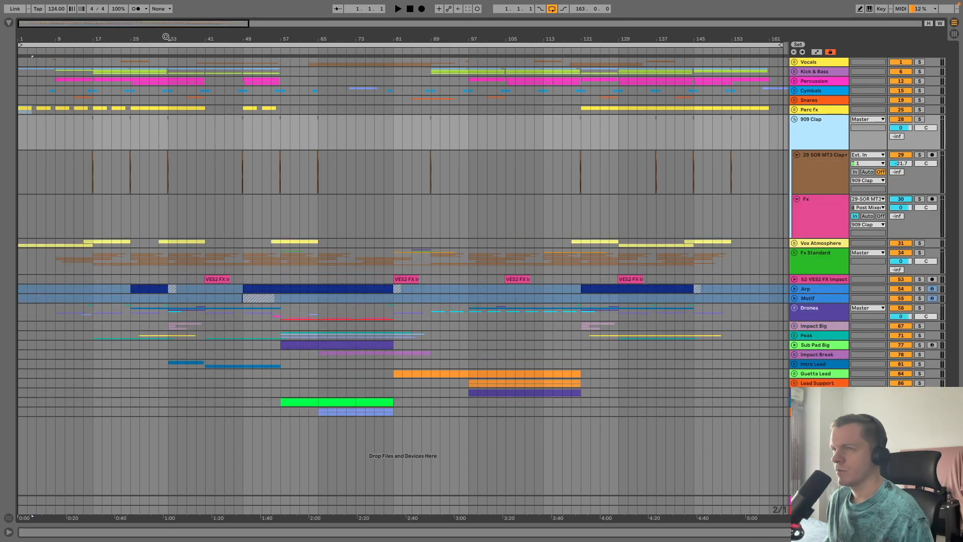
# Step: Solo the 909 Clap group and play the clap hit near bar 33, starting from 32.4.1
pyautogui.moveTo(166, 36); pyautogui.dragTo(167, 145)
pyautogui.click(176, 183)
pyautogui.click(919, 120)
pyautogui.press('space')
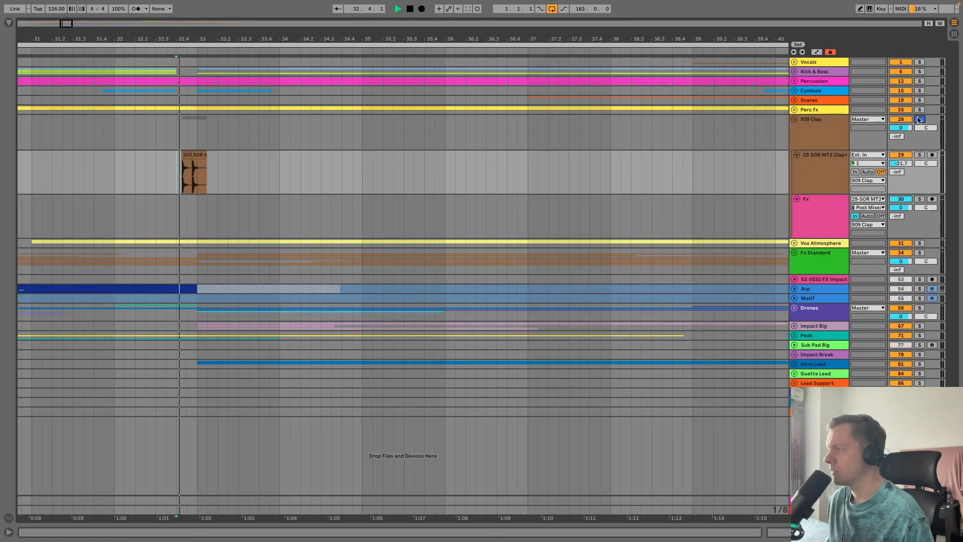
pyautogui.moveTo(621, 39); pyautogui.dragTo(622, 2)
# Step: Show the devices of the SOR MT3 clap track and of the Fx track in the 909 Clap group
pyautogui.click(817, 166)
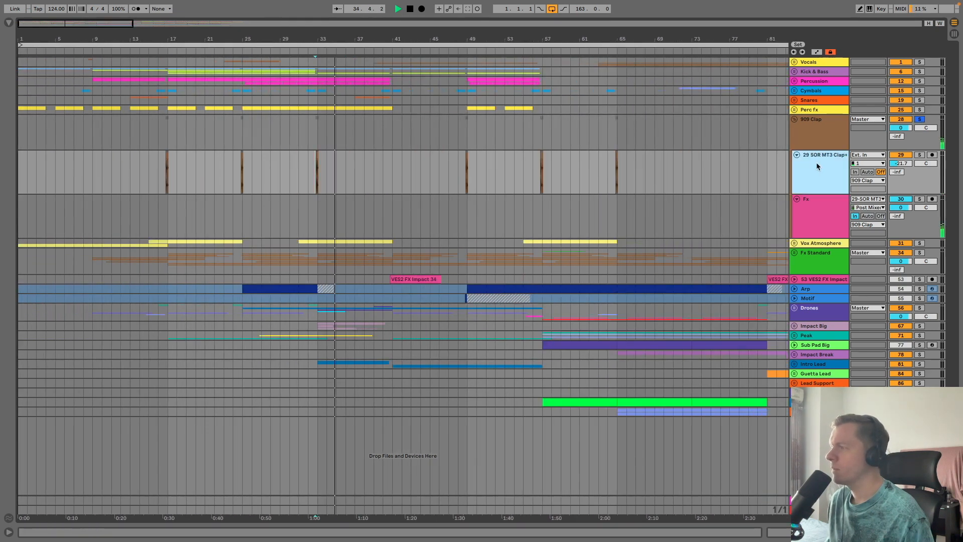
pyautogui.doubleClick(816, 167)
pyautogui.click(825, 218)
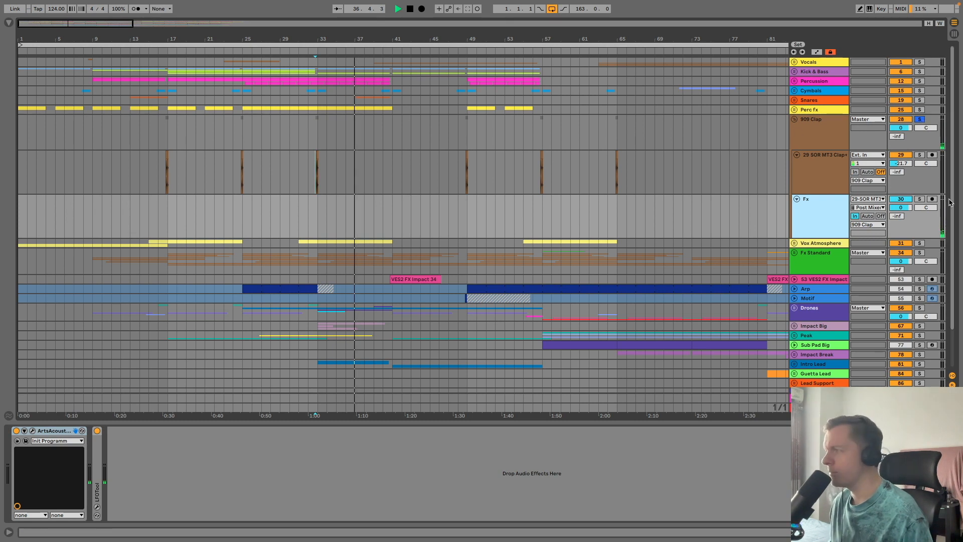
# Step: Unsolo the 909 Clap group and collapse its clap and Fx tracks
pyautogui.press('Up')
pyautogui.press('Up')
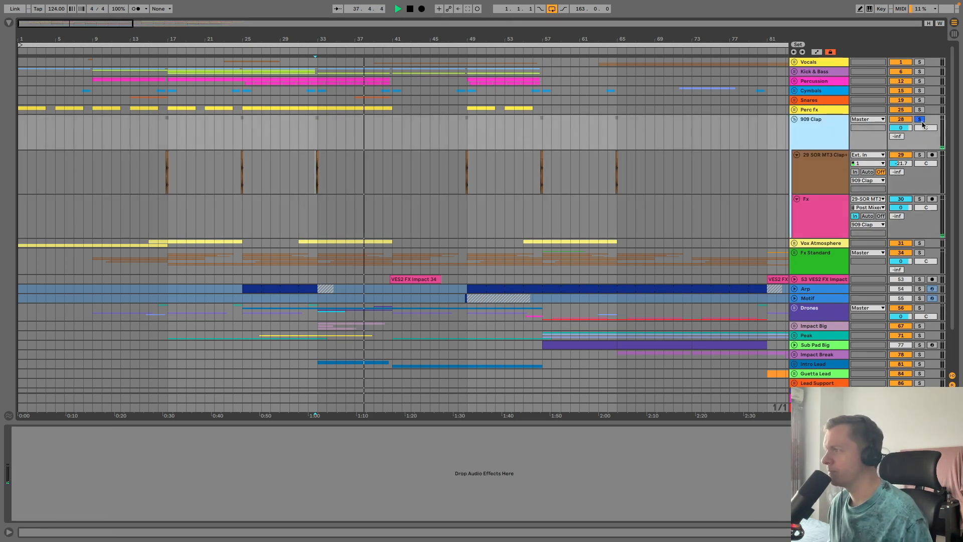
pyautogui.click(920, 121)
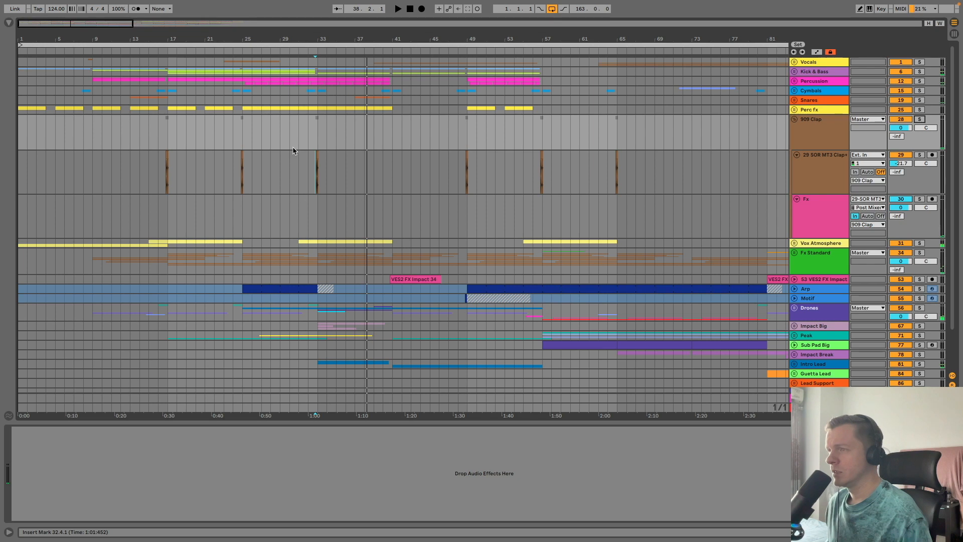
pyautogui.click(797, 155)
pyautogui.click(796, 164)
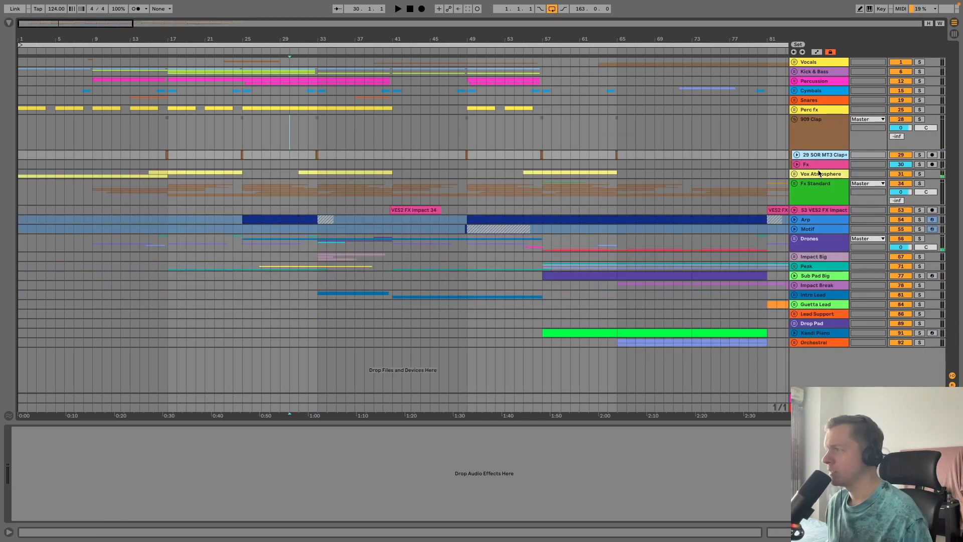
# Step: Unfold the Vox Atmosphere group and expand its two LS_Vocal_Texture tracks, showing their device chain
pyautogui.click(792, 175)
pyautogui.click(793, 175)
pyautogui.click(817, 228)
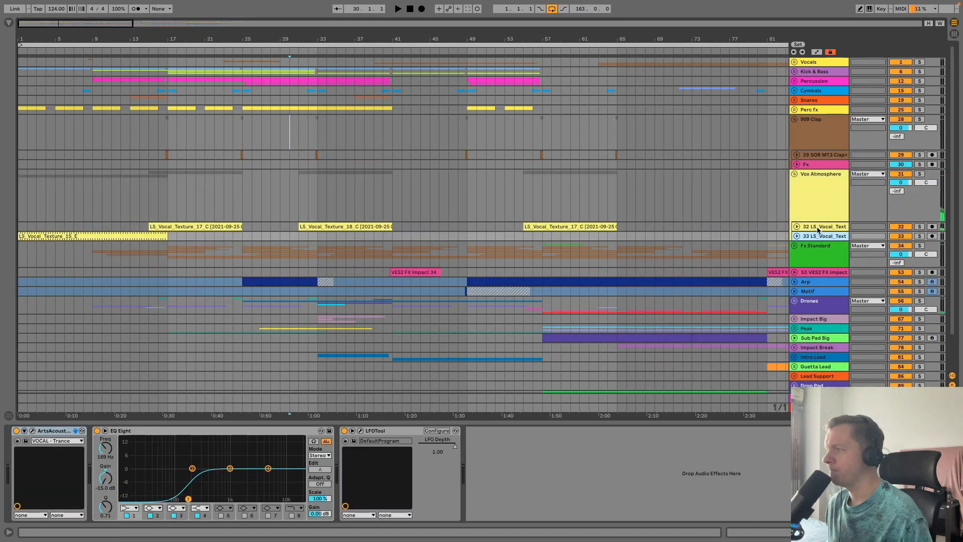
pyautogui.click(796, 235)
pyautogui.click(796, 226)
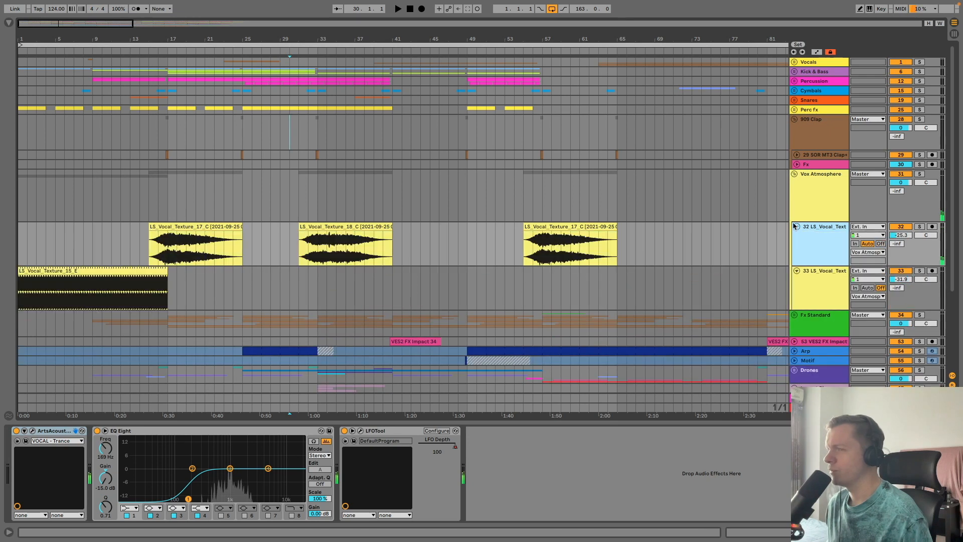
# Step: Audition the LS_Vocal_Texture_15_E clip from bar 7, first soloed and again in the full mix
pyautogui.click(92, 296)
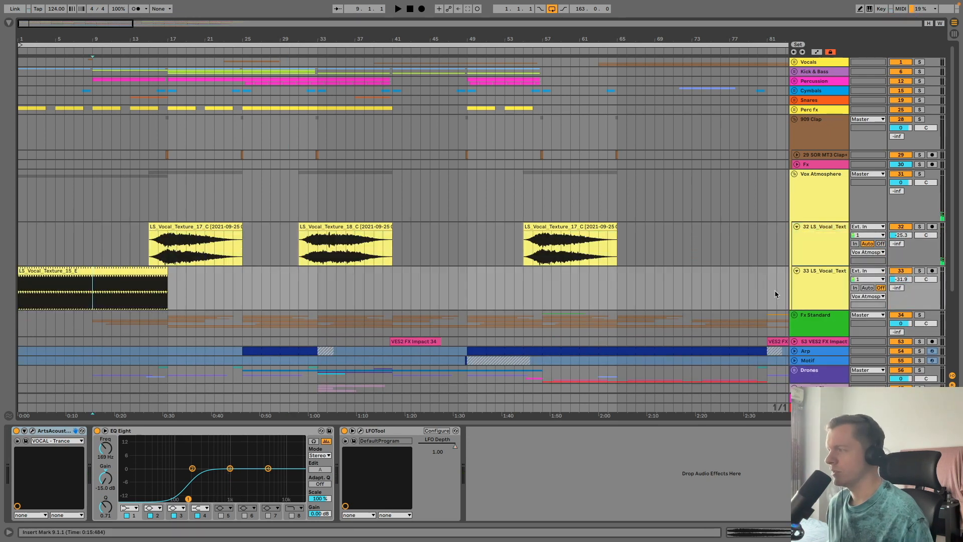
pyautogui.click(920, 270)
pyautogui.moveTo(46, 45); pyautogui.dragTo(58, 136)
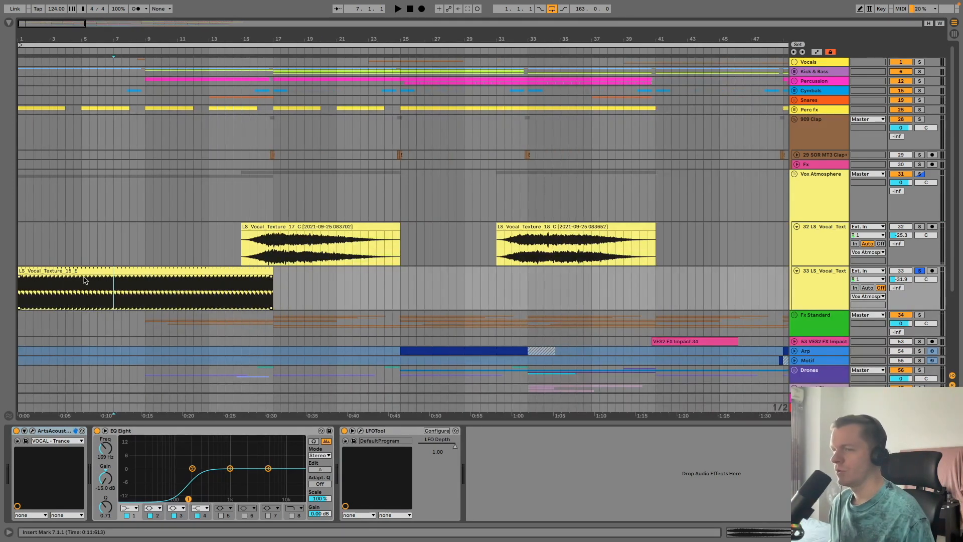
pyautogui.click(115, 259)
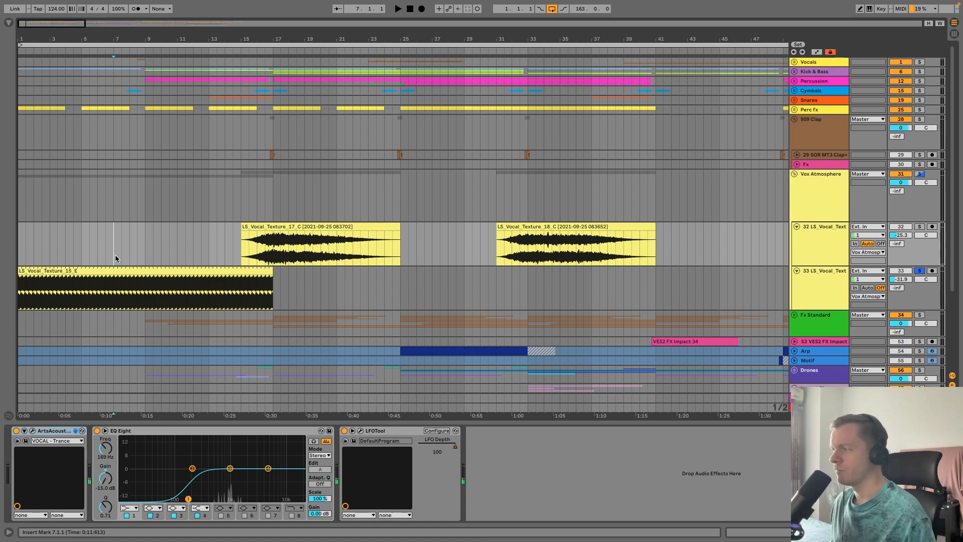
pyautogui.press('space')
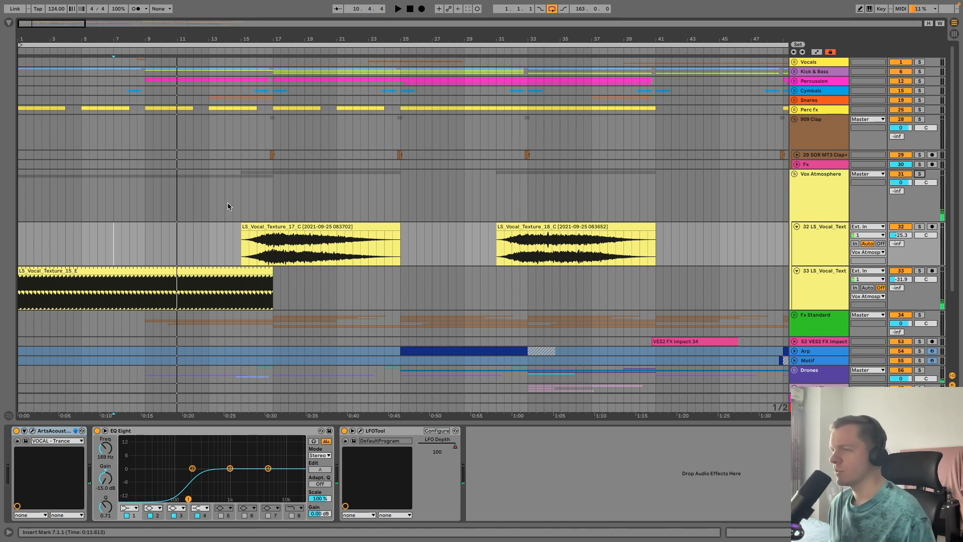
pyautogui.press('space')
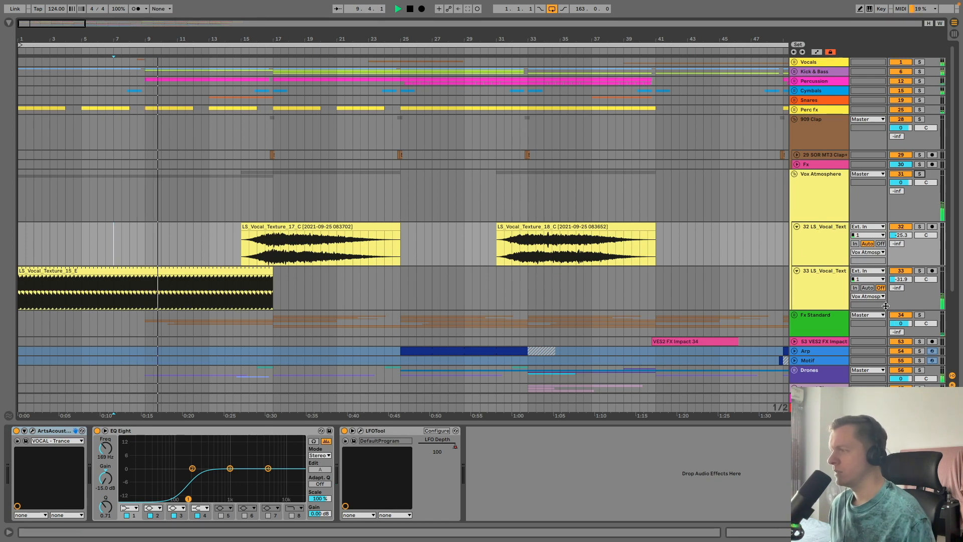
# Step: Collapse both LS_Vocal_Texture tracks and fold the Vox Atmosphere group
pyautogui.click(797, 271)
pyautogui.click(796, 227)
pyautogui.click(803, 183)
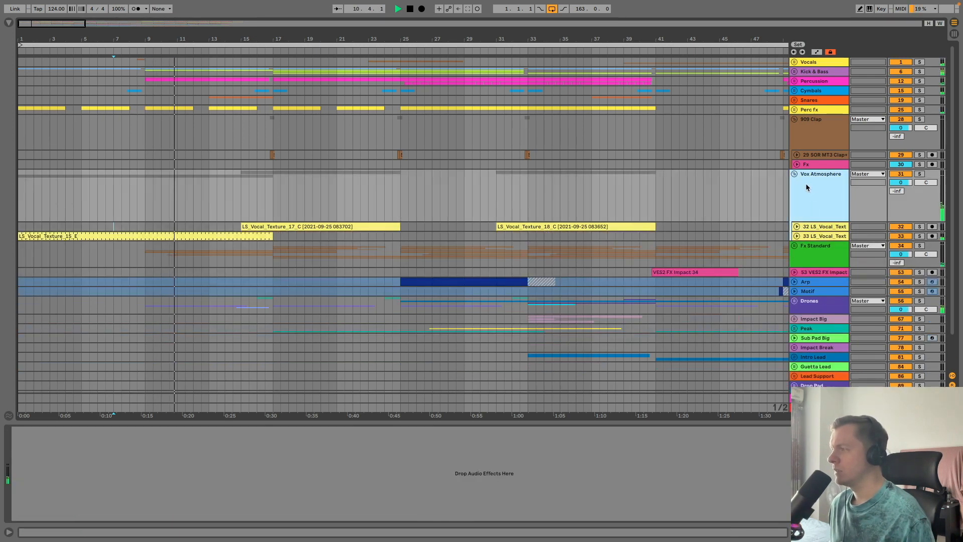
pyautogui.click(795, 174)
# Step: Unfold the Vocals group and move it below the Cymbals group
pyautogui.press('-')
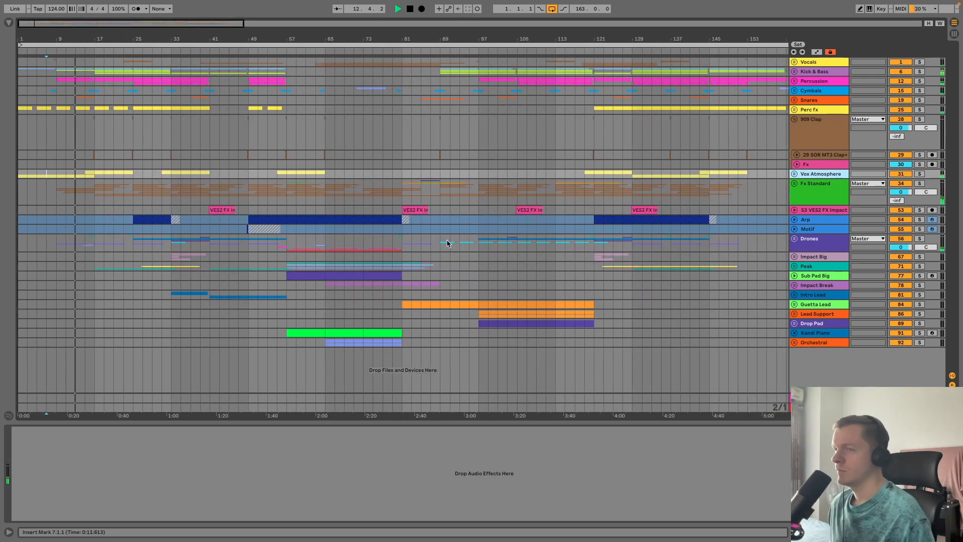
pyautogui.press('+')
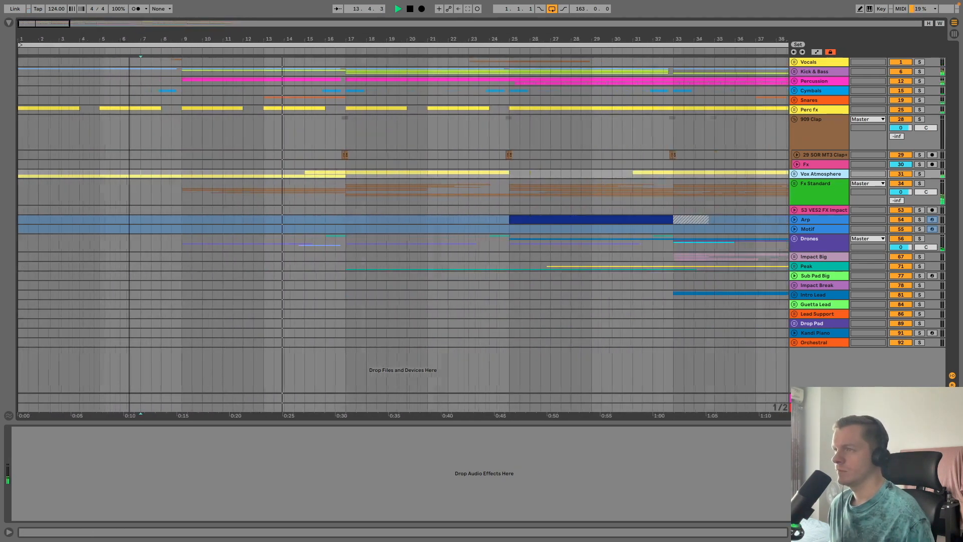
pyautogui.click(794, 61)
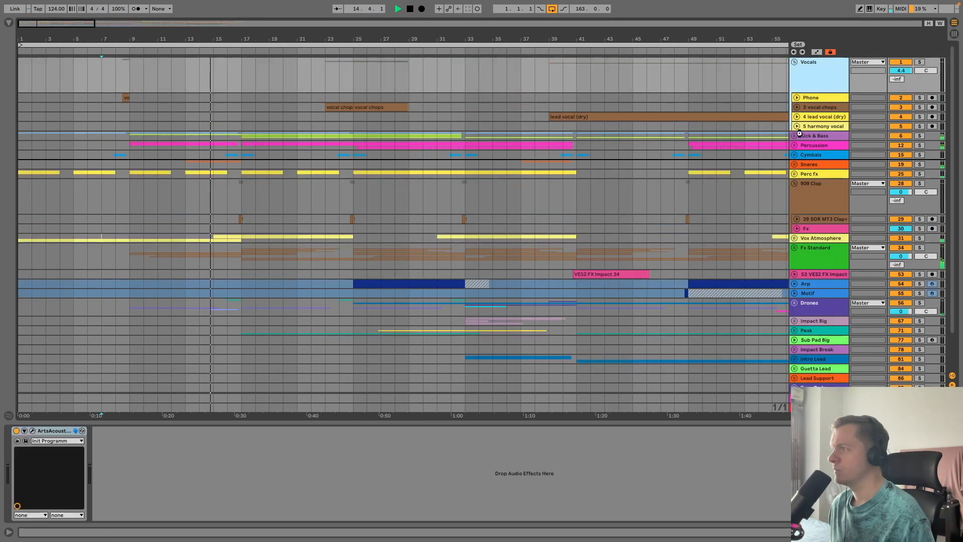
pyautogui.moveTo(797, 119); pyautogui.dragTo(798, 157)
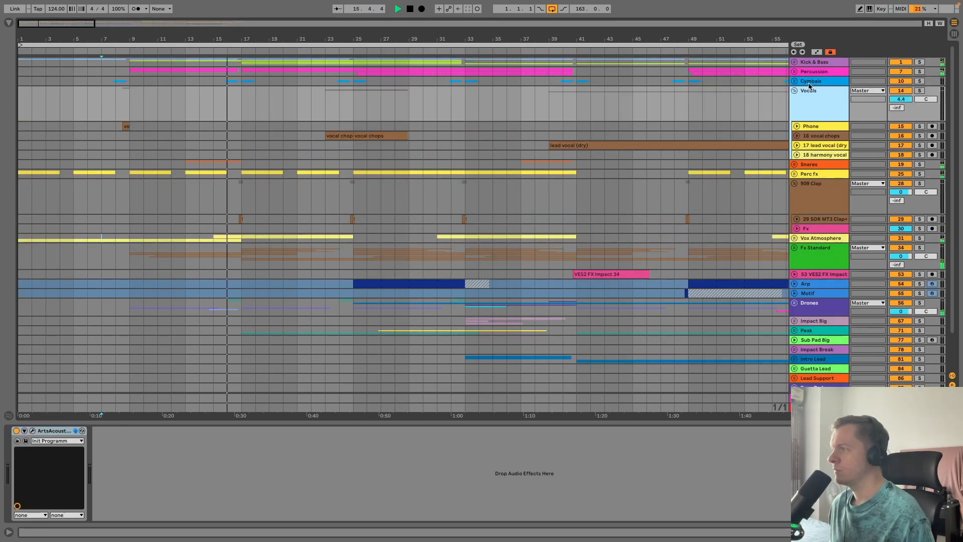
# Step: Fit the arrangement's width and track heights to the window with all tracks selected, and return to the closer timeline view of about 56 bars
pyautogui.click(939, 24)
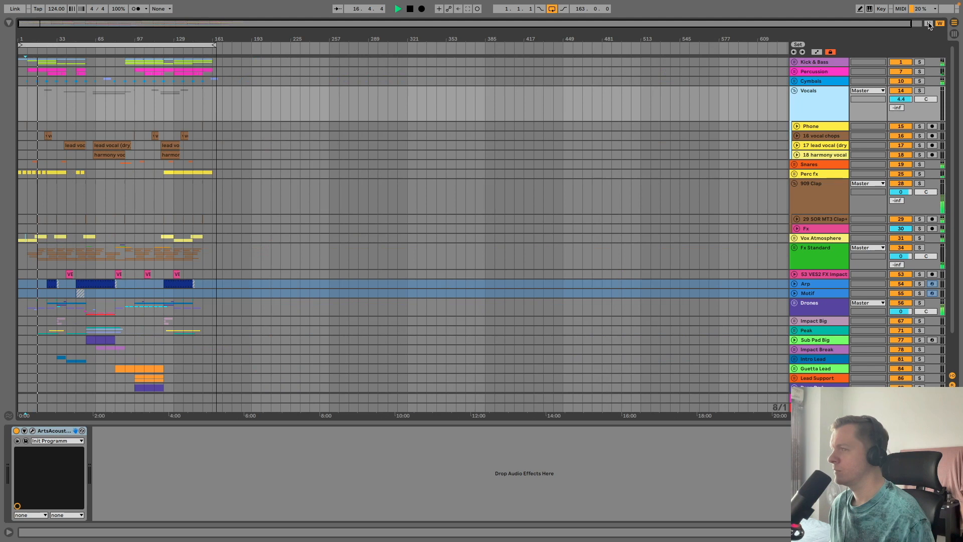
pyautogui.click(928, 23)
pyautogui.click(813, 63)
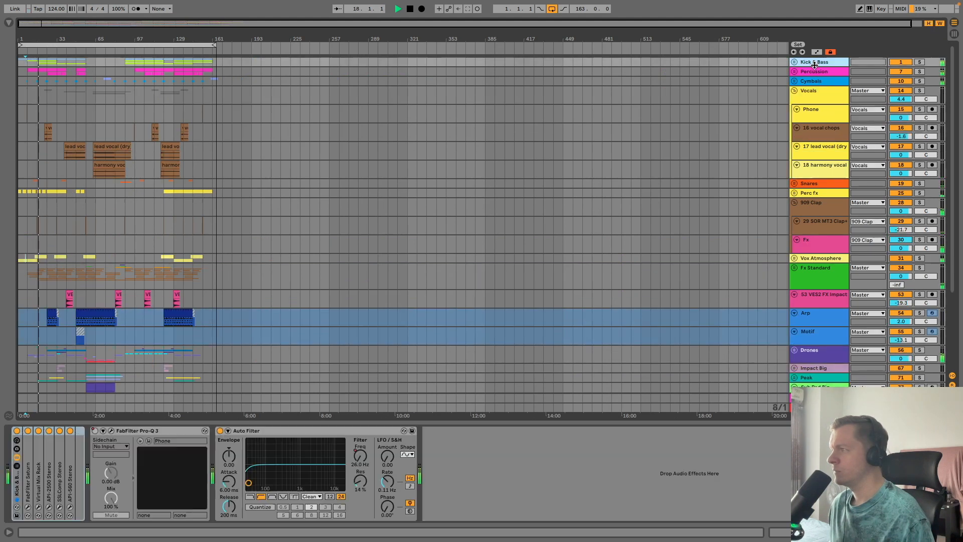
pyautogui.press('super+a')
pyautogui.click(929, 24)
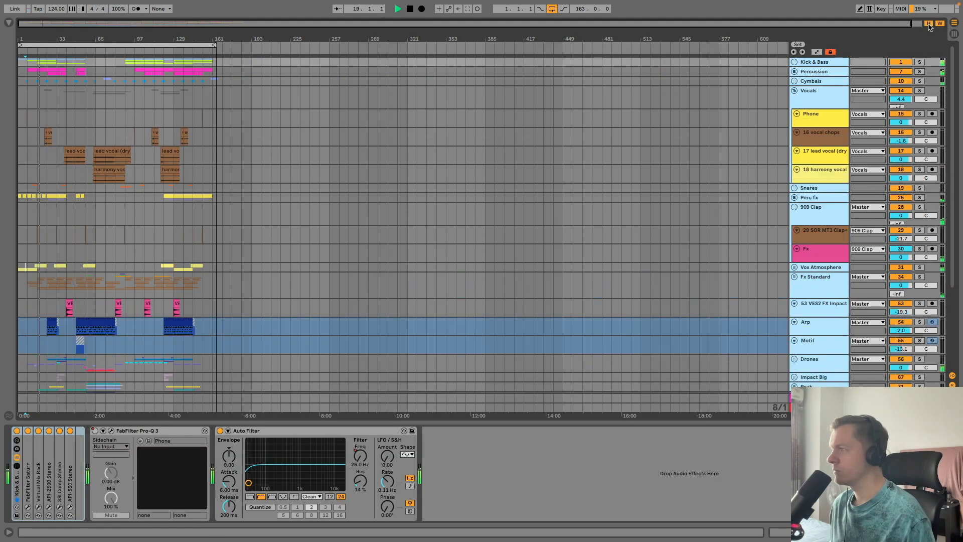
pyautogui.press('w')
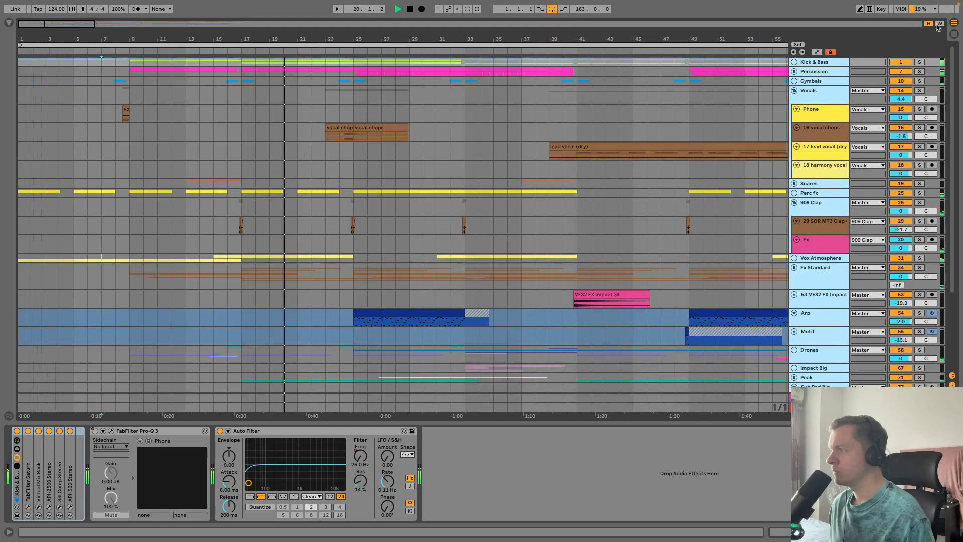
pyautogui.press('a')
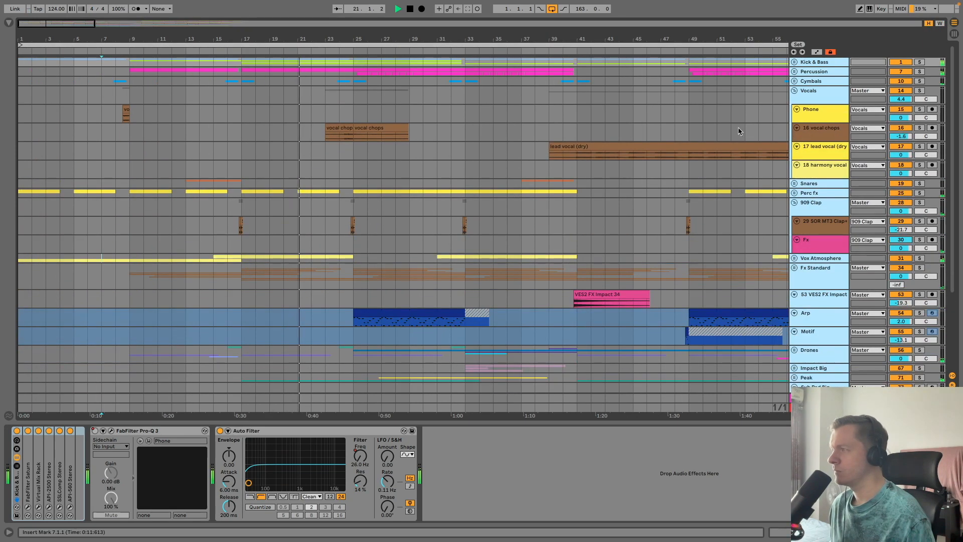
pyautogui.click(759, 99)
pyautogui.press('a')
# Step: Unfold the Cymbals, Percussion and Kick & Bass groups
pyautogui.click(794, 81)
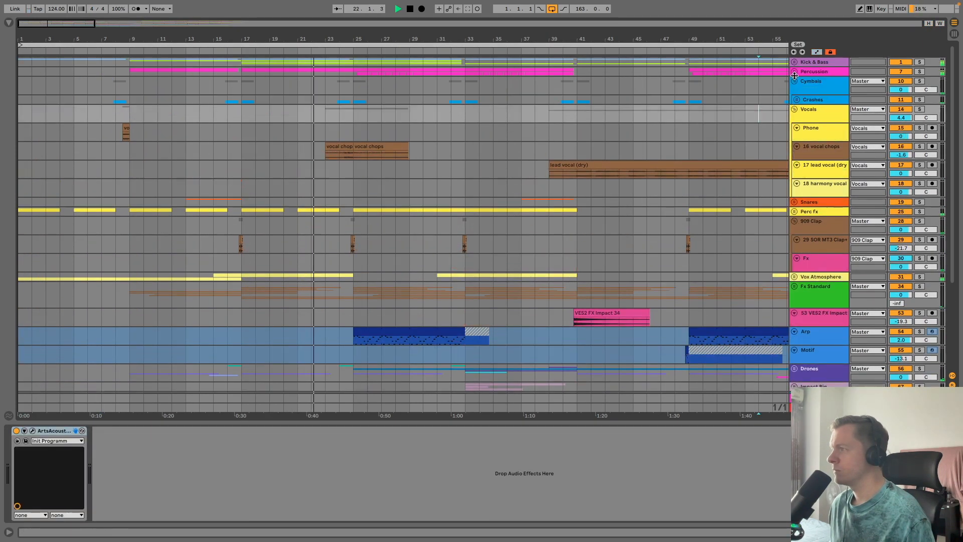
pyautogui.click(794, 71)
pyautogui.click(795, 61)
# Step: Unfold the Perc fx and Snares groups and expand the Snare and 20-Audio tracks
pyautogui.scroll(-5, 795, 100)
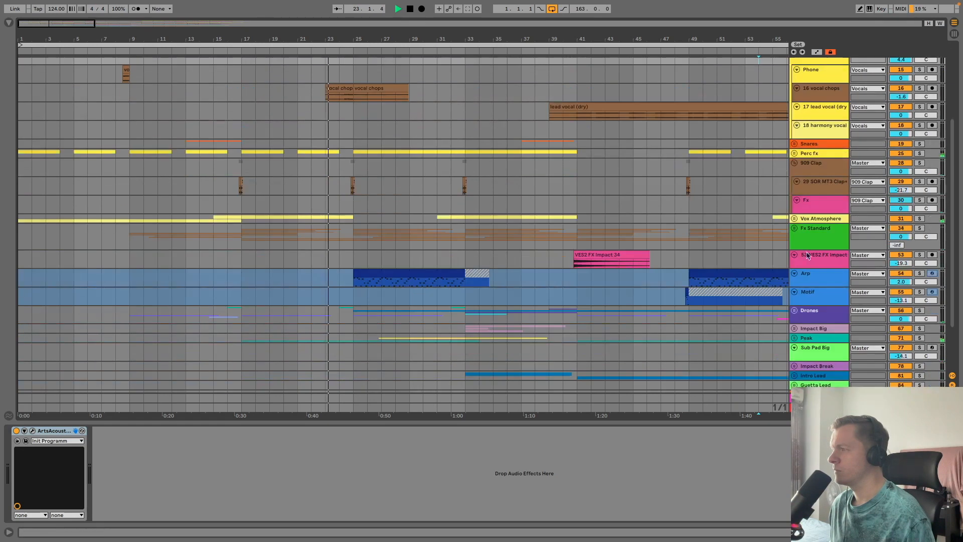
pyautogui.click(795, 152)
pyautogui.click(795, 146)
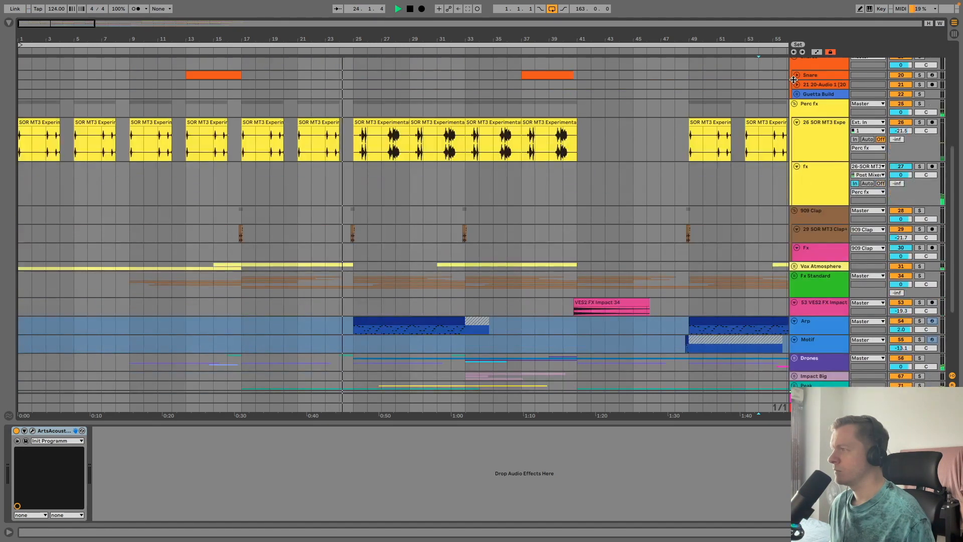
pyautogui.click(796, 129)
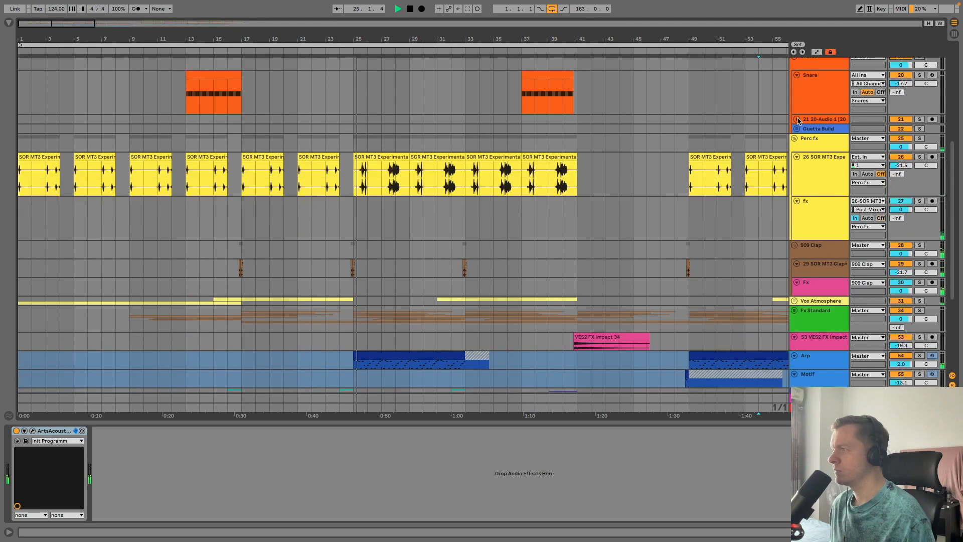
pyautogui.scroll(-5, 793, 216)
# Step: Unfold the Crashes group inside Cymbals and expand its DPTE Reverse and ATE Crash tracks
pyautogui.scroll(12, 793, 217)
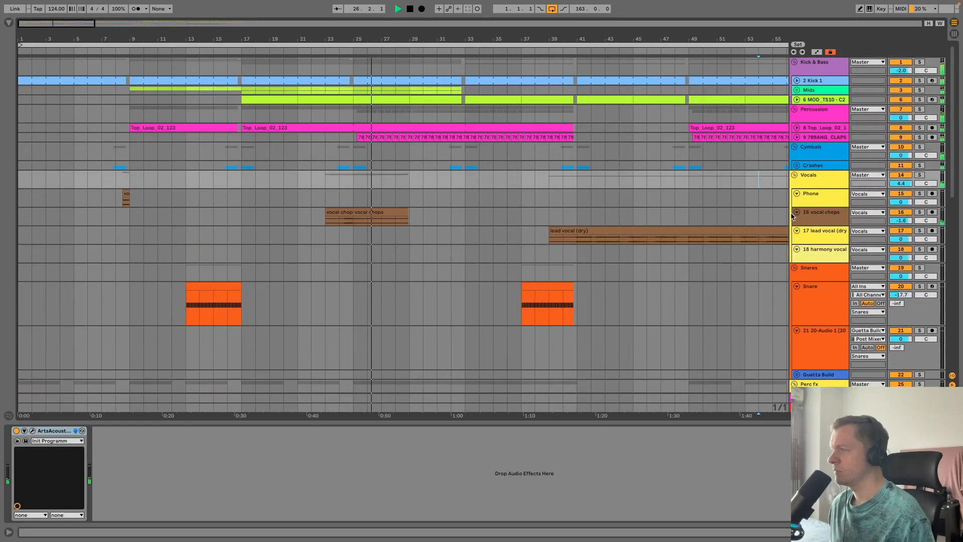
pyautogui.click(797, 166)
pyautogui.click(808, 254)
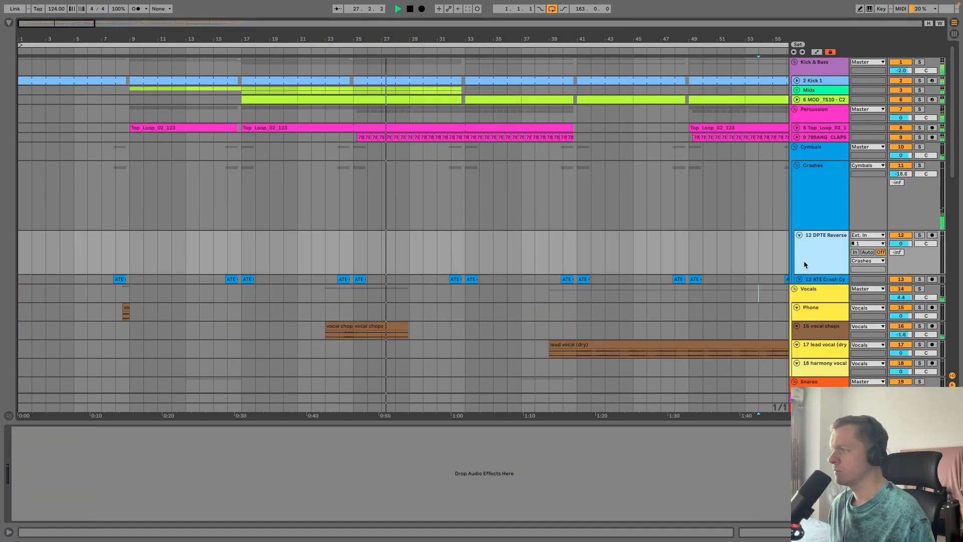
pyautogui.click(800, 279)
pyautogui.click(807, 173)
pyautogui.click(807, 158)
# Step: Expand the Top_Loop_02 and claps tracks in Percussion and the MOD_TS10 - C2 track in Kick & Bass
pyautogui.click(796, 127)
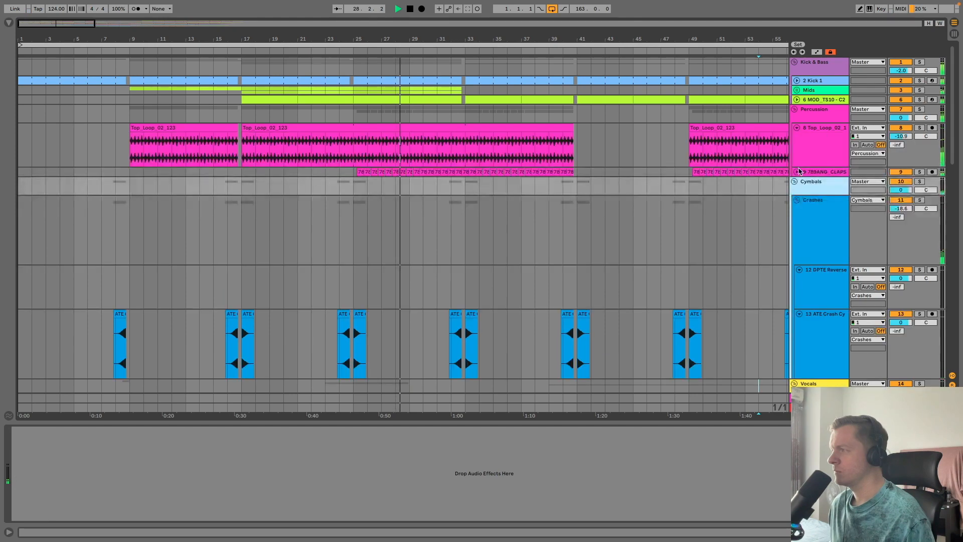
pyautogui.click(797, 172)
pyautogui.click(796, 103)
pyautogui.click(796, 100)
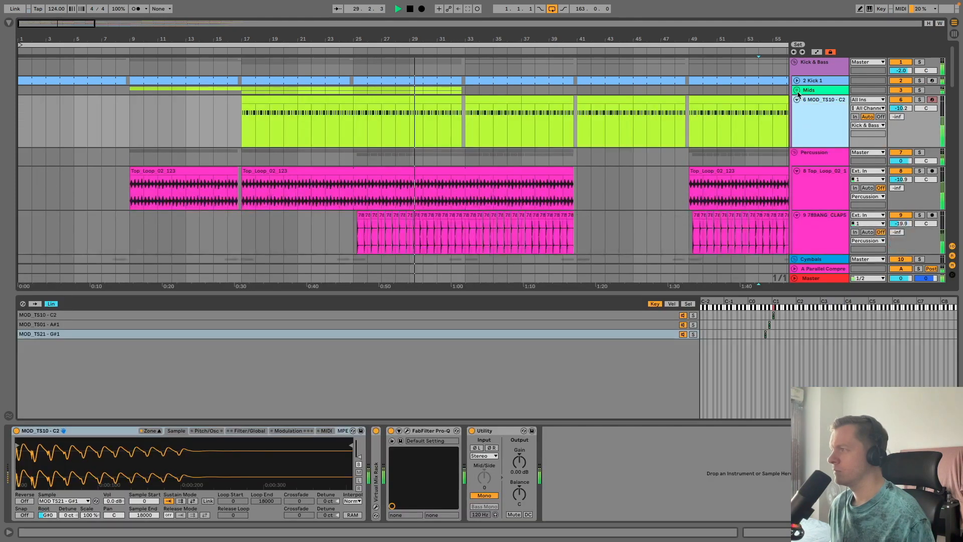
# Step: Unfold the Mids group in Kick & Bass and expand its Omnisphere and Serum tracks
pyautogui.click(797, 90)
pyautogui.click(801, 128)
pyautogui.scroll(-8, 801, 123)
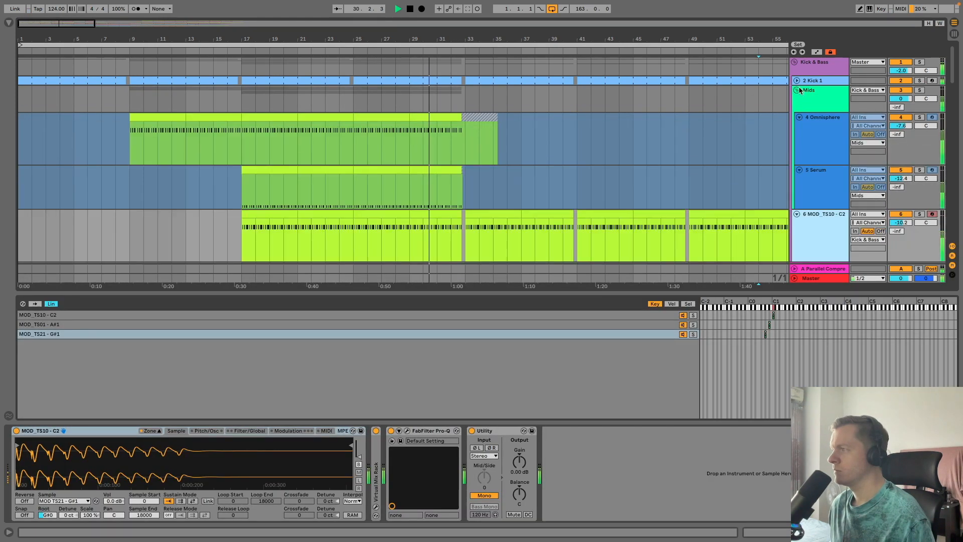
# Step: Unfold the Vox Atmosphere group and expand its two LS_Vocal_Texture tracks
pyautogui.scroll(-12, 798, 142)
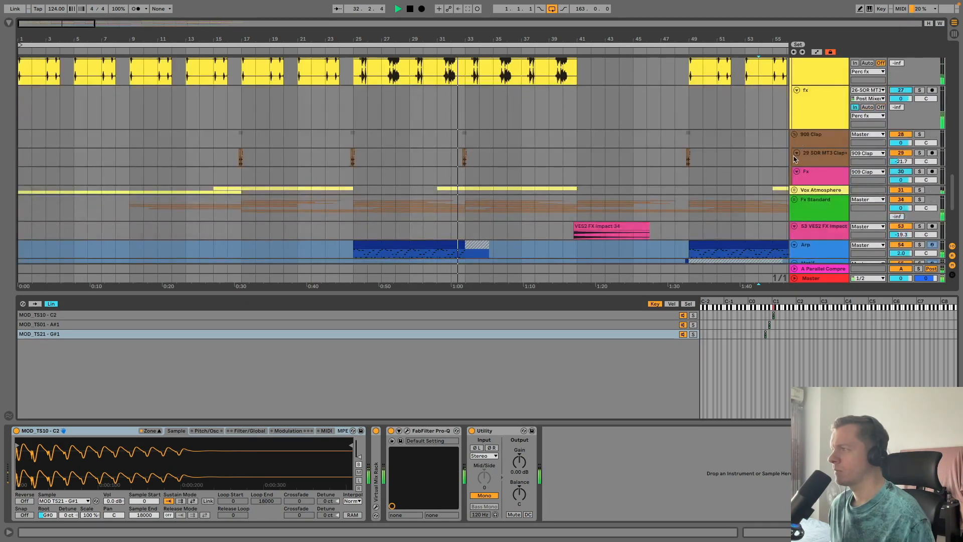
pyautogui.scroll(-3, 798, 168)
pyautogui.click(794, 140)
pyautogui.scroll(-3, 795, 160)
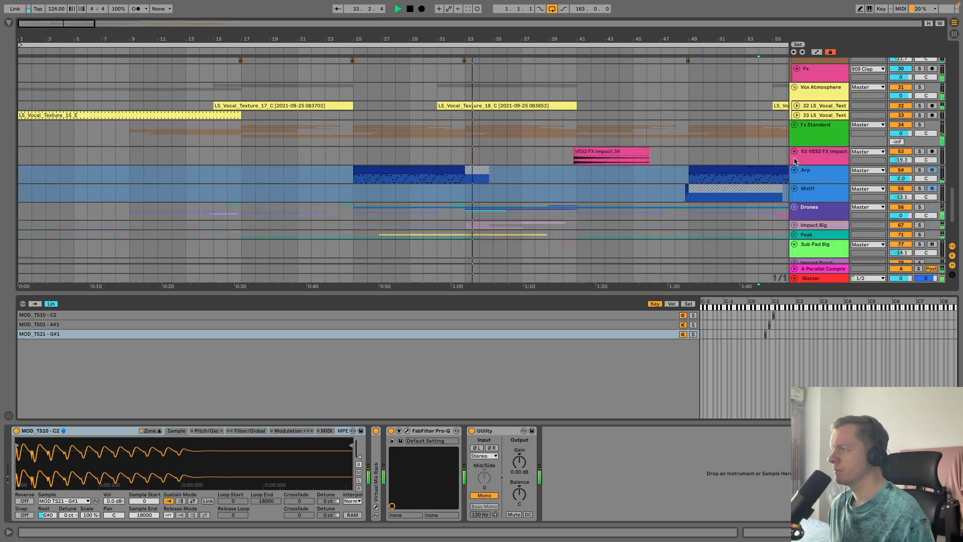
pyautogui.click(823, 106)
pyautogui.hotkey('alt', '+')
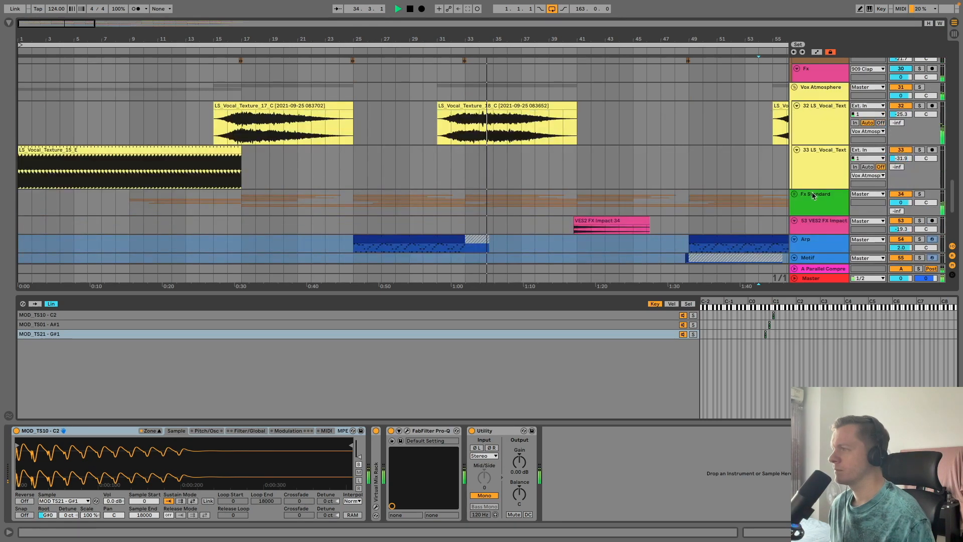
# Step: Unfold the Fx Standard group and expand its Sub Rise and Fx - Kick tracks
pyautogui.click(793, 134)
pyautogui.click(796, 161)
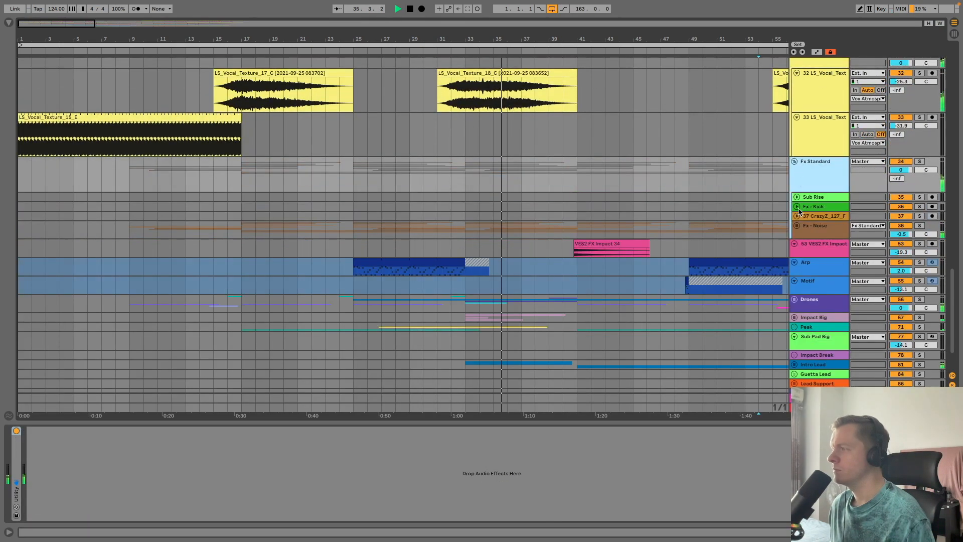
pyautogui.scroll(-2, 803, 172)
pyautogui.click(796, 170)
pyautogui.click(797, 140)
pyautogui.click(797, 185)
pyautogui.scroll(-2, 803, 226)
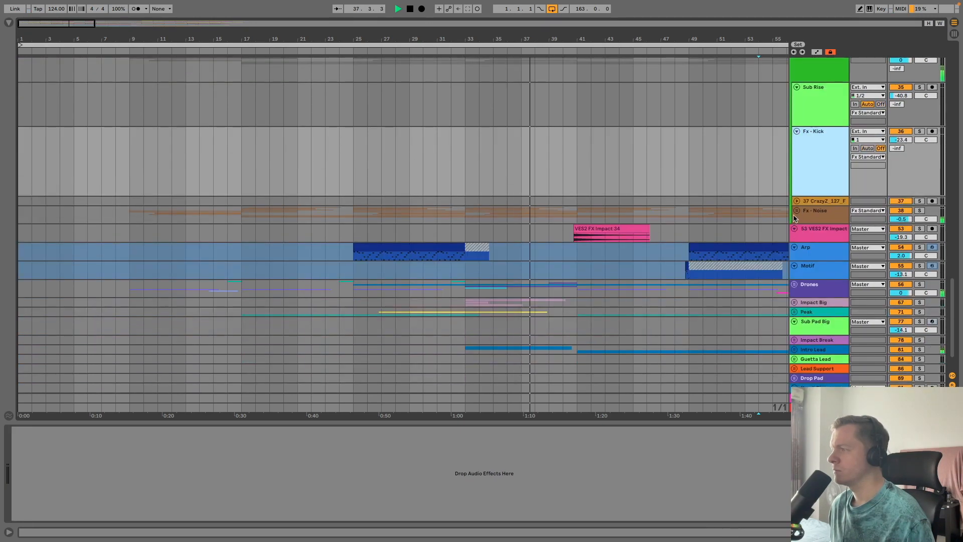
# Step: Expand the CrazyZ track and unfold the Fx - Noise group with its nested Sweeps, Down and White groups
pyautogui.click(799, 263)
pyautogui.click(797, 200)
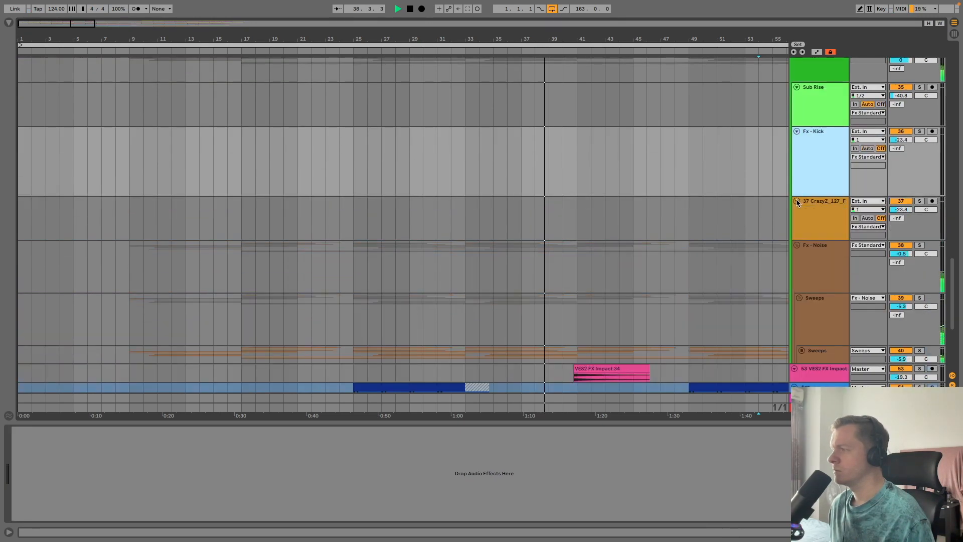
pyautogui.scroll(-6, 801, 238)
pyautogui.click(801, 182)
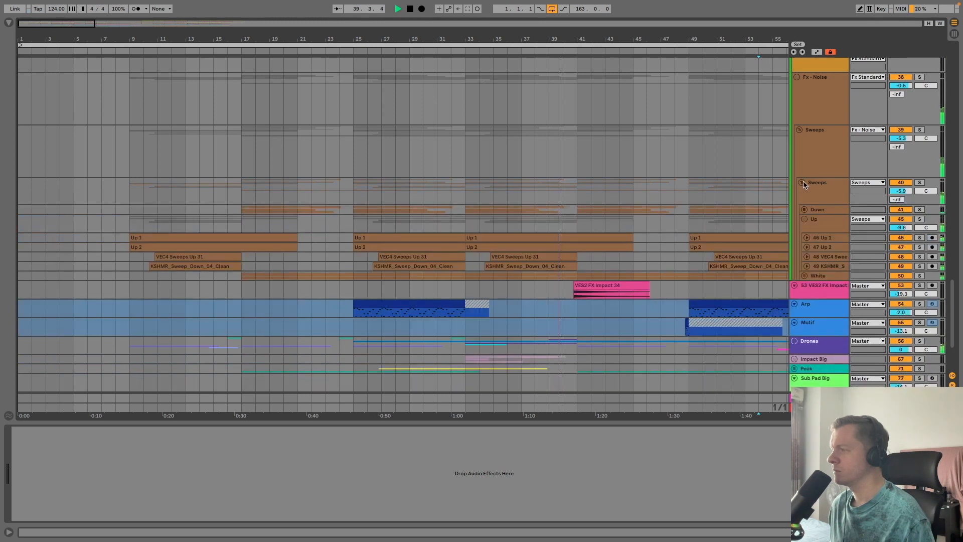
pyautogui.click(805, 276)
pyautogui.click(804, 209)
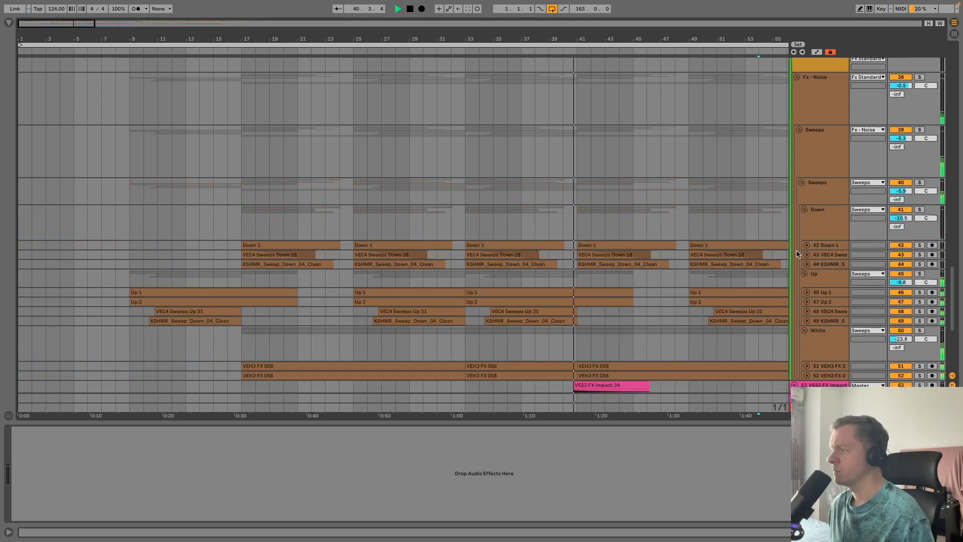
# Step: Unfold the Drones group and expand its Growl, Laxton Pitch! and Drone Pad tracks
pyautogui.scroll(-4, 799, 249)
pyautogui.scroll(-3, 796, 271)
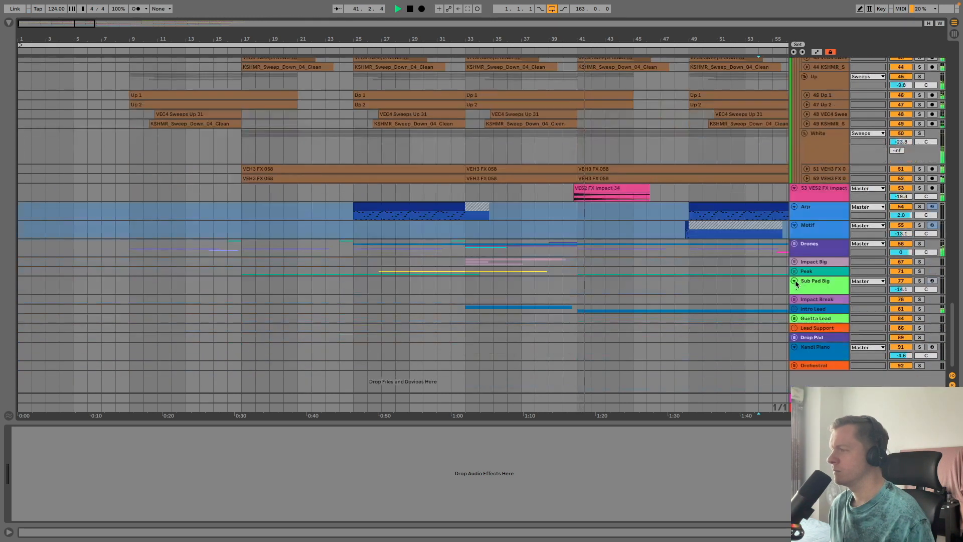
pyautogui.click(796, 244)
pyautogui.scroll(-3, 793, 250)
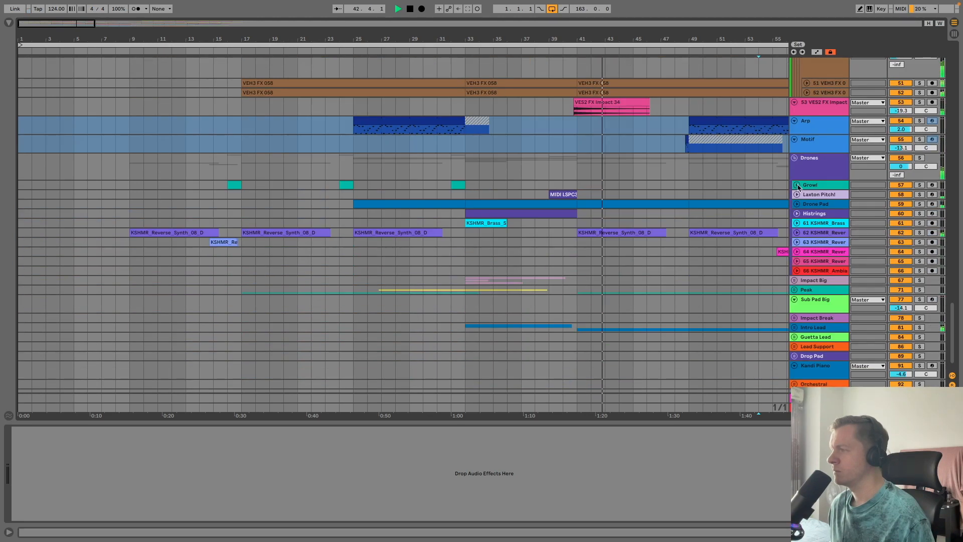
pyautogui.click(797, 185)
pyautogui.click(803, 230)
pyautogui.click(798, 238)
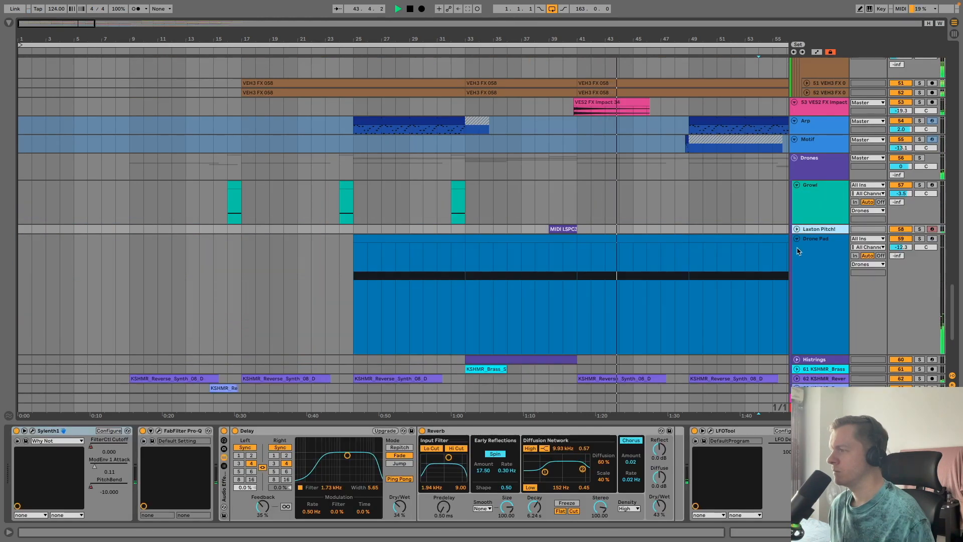
pyautogui.click(796, 230)
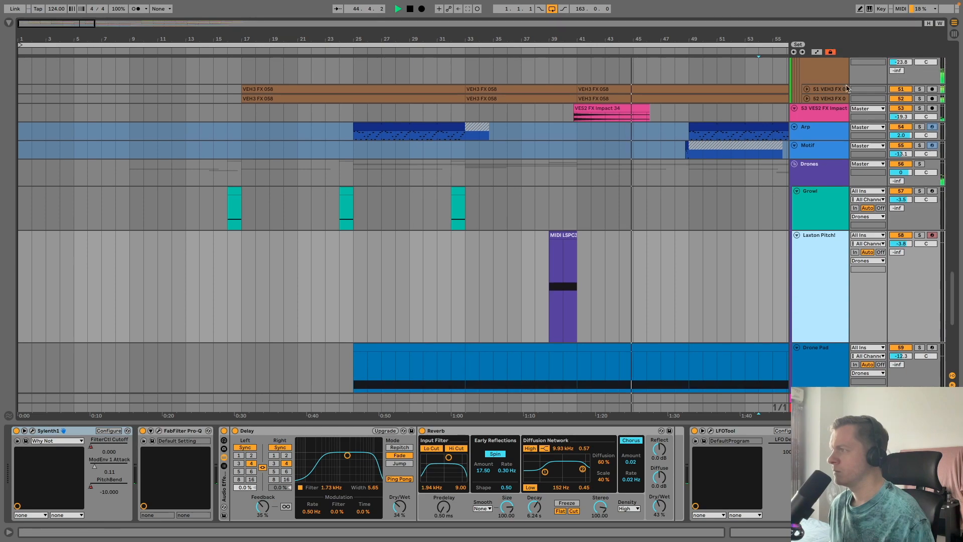
# Step: Optimize the arrangement's track heights and stop playback
pyautogui.scroll(20, 840, 67)
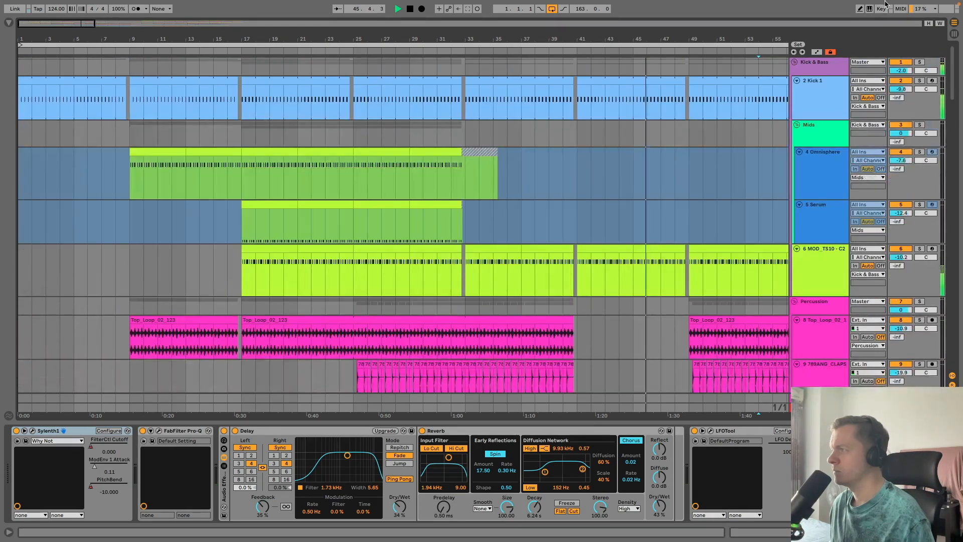
pyautogui.scroll(-10, 721, 144)
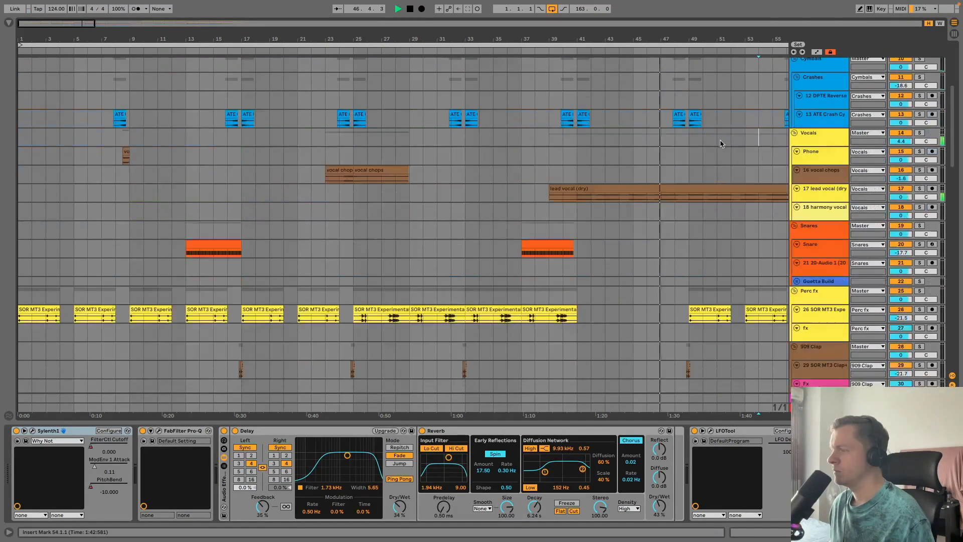
pyautogui.scroll(-15, 695, 177)
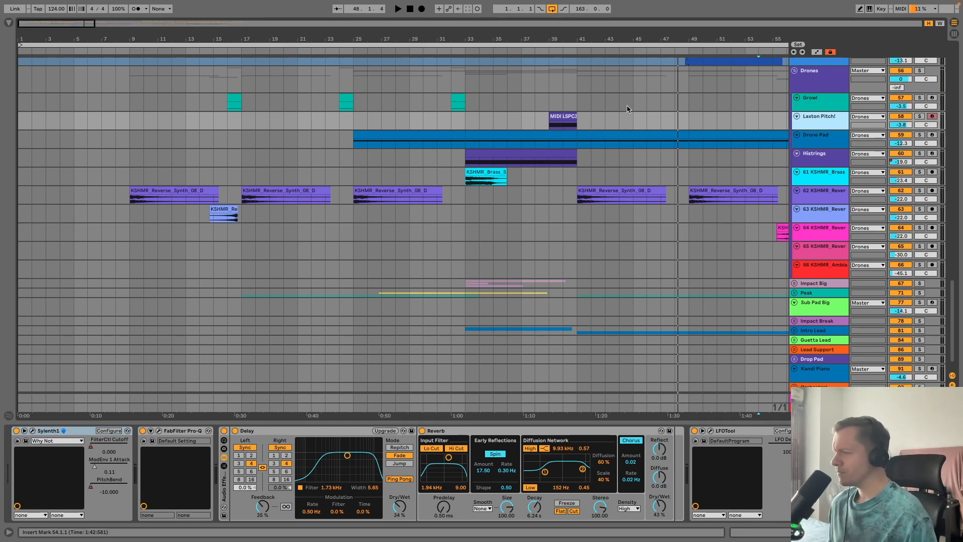
# Step: Unfold the Impact Big group, expand its impact1, orch hit and drop 1 tracks, and optimize the track heights
pyautogui.click(794, 283)
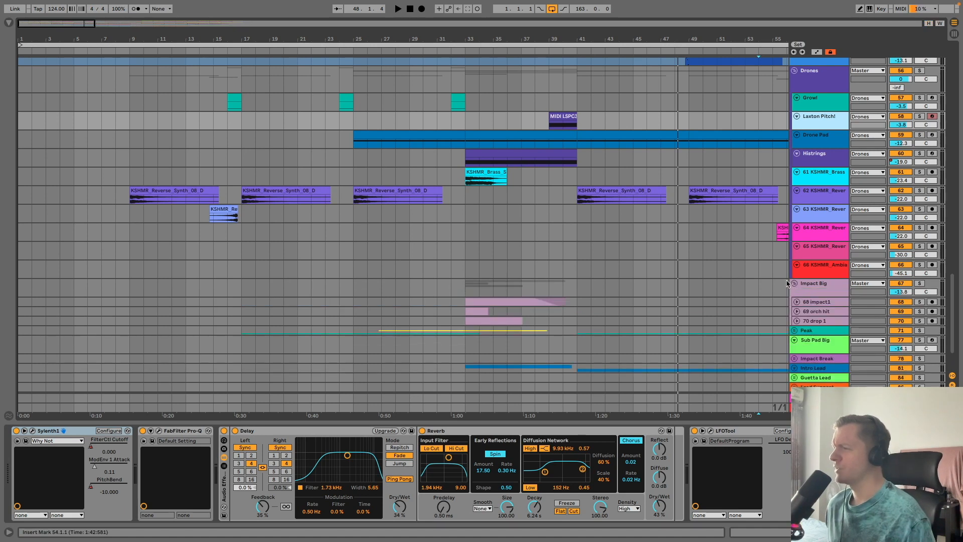
pyautogui.click(796, 321)
pyautogui.click(796, 311)
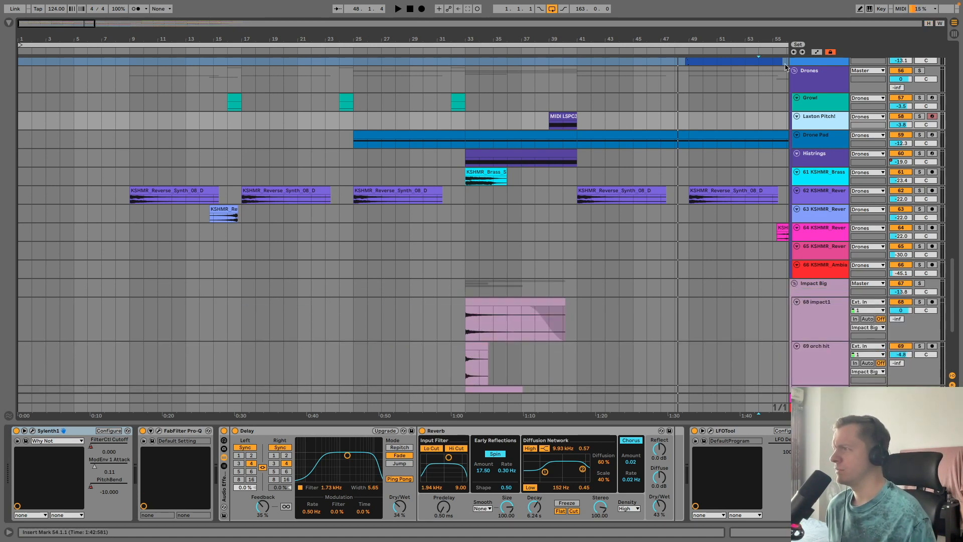
pyautogui.press('h')
pyautogui.scroll(-3, 783, 281)
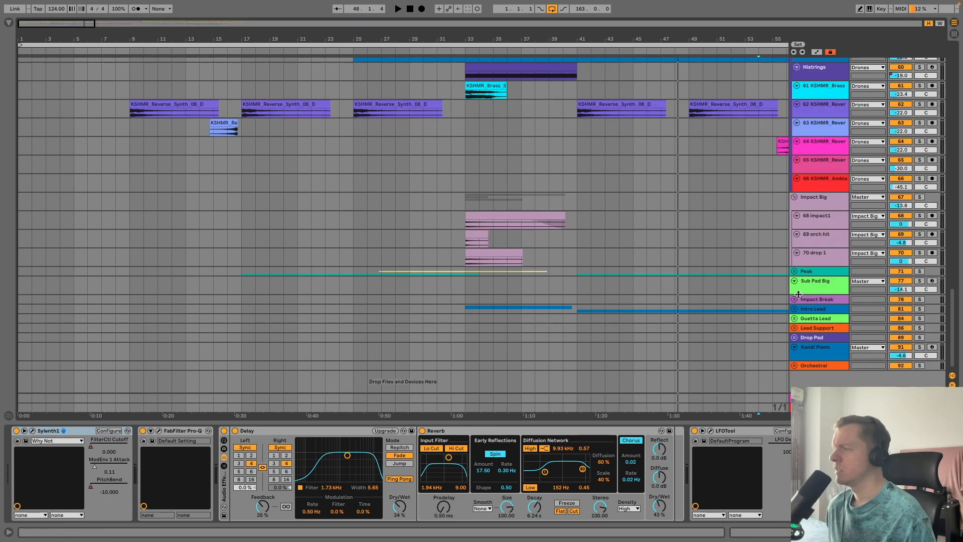
# Step: Unfold the Peak group, expand its five audio tracks including Kracker, and optimize the track heights
pyautogui.click(795, 274)
pyautogui.scroll(-2, 790, 273)
pyautogui.click(796, 271)
pyautogui.click(797, 262)
pyautogui.click(796, 252)
pyautogui.click(796, 242)
pyautogui.click(797, 233)
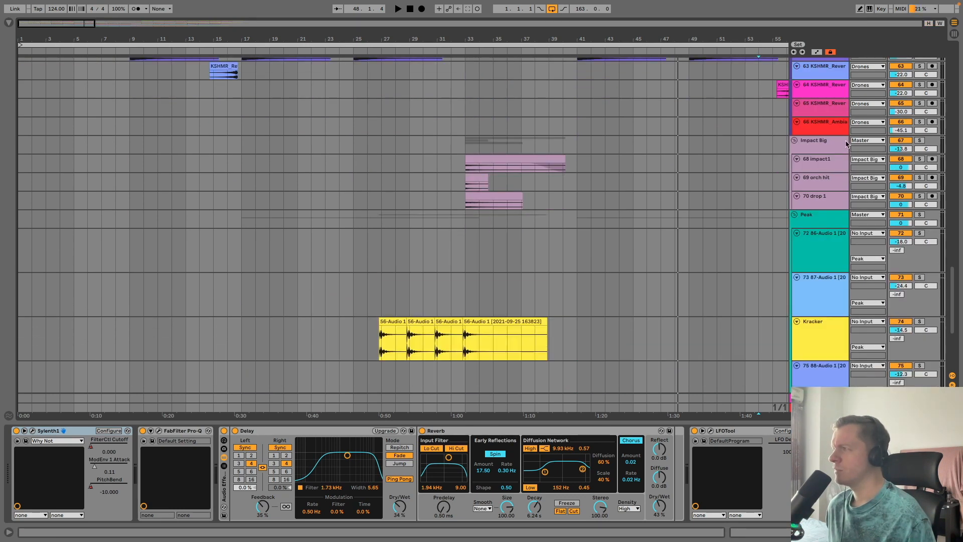
pyautogui.press('h')
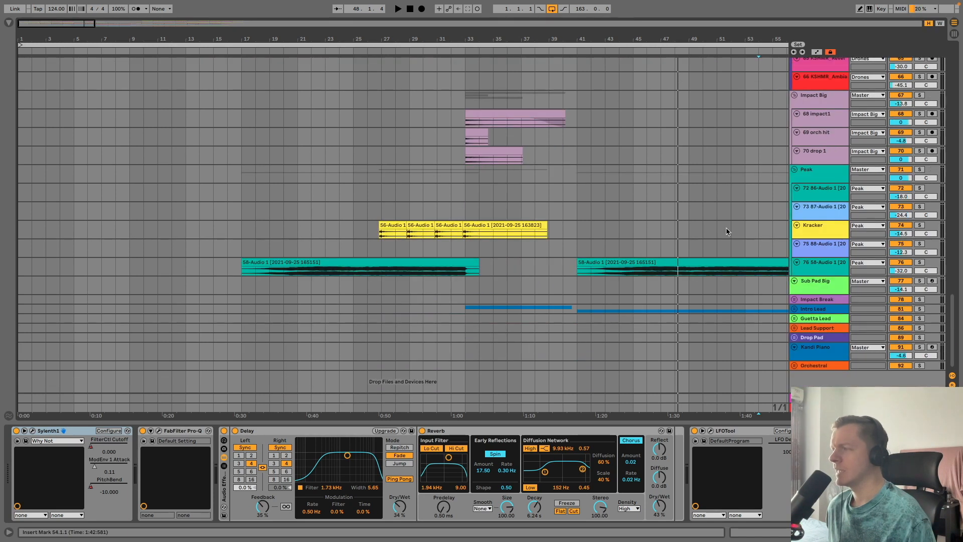
# Step: Unfold the Intro Lead group, expand its two Serum tracks, and optimize the track heights
pyautogui.click(795, 312)
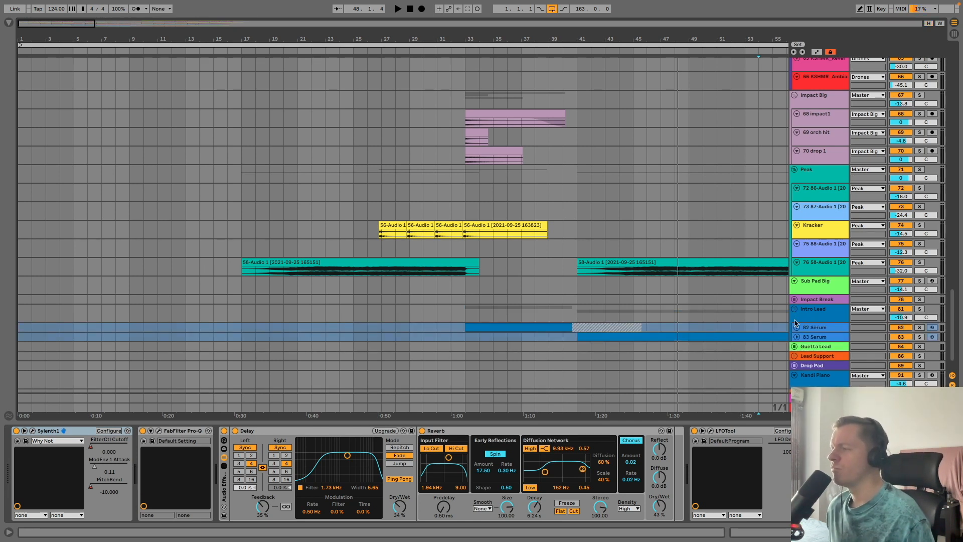
pyautogui.click(797, 338)
pyautogui.click(797, 258)
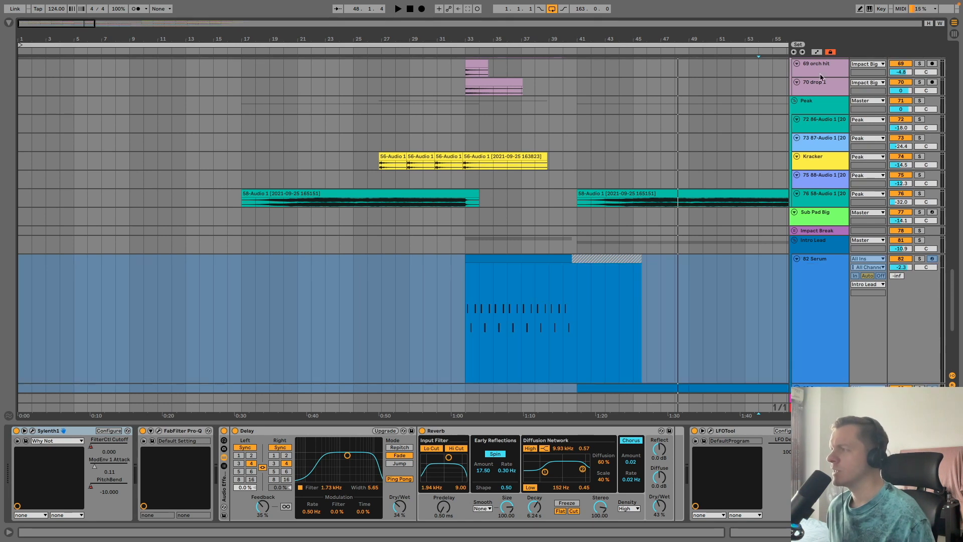
pyautogui.click(926, 24)
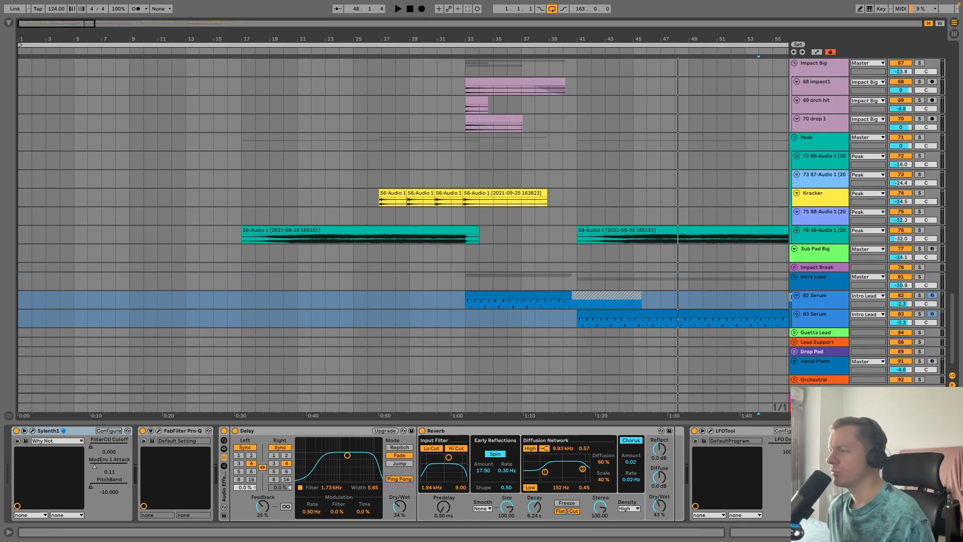
# Step: Unfold the Guetta Lead, Lead Support, Drop Pad and Orchestral groups and optimize the track heights
pyautogui.click(794, 351)
pyautogui.click(794, 342)
pyautogui.click(794, 333)
pyautogui.scroll(-5, 793, 332)
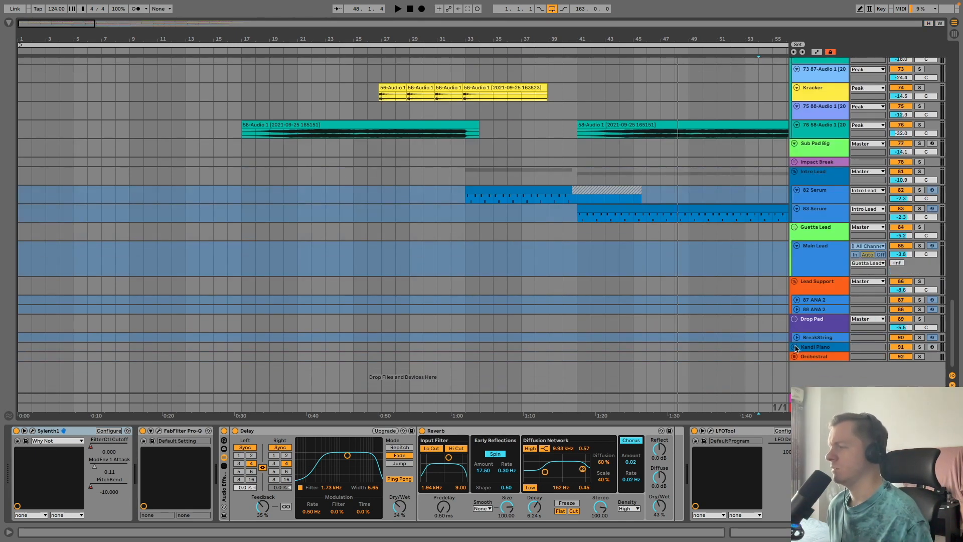
pyautogui.click(795, 368)
pyautogui.click(794, 369)
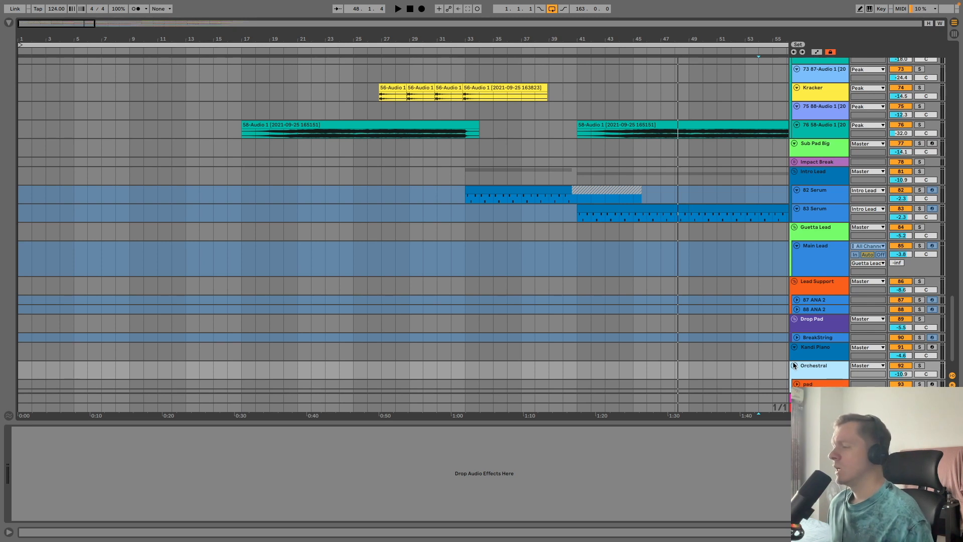
pyautogui.scroll(-1, 795, 363)
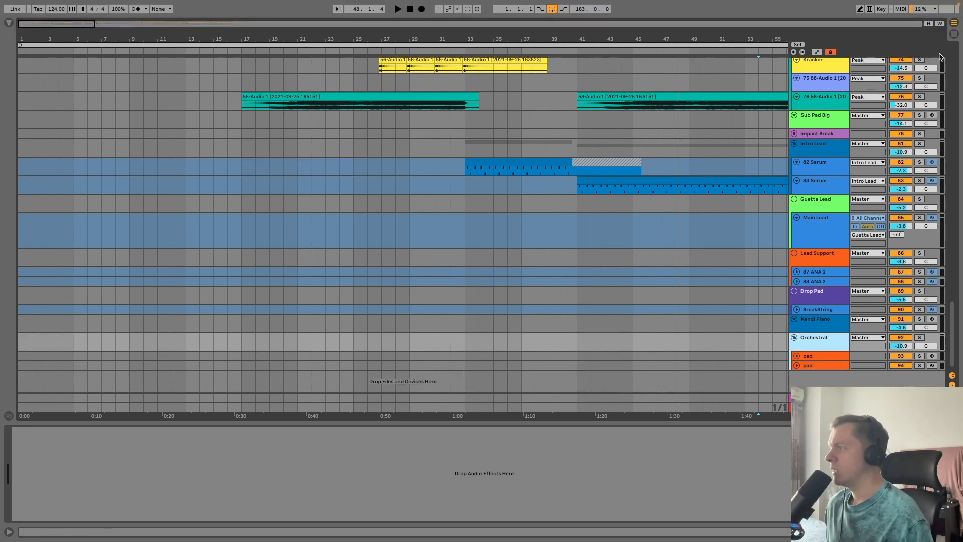
pyautogui.click(928, 23)
pyautogui.scroll(-1, 724, 209)
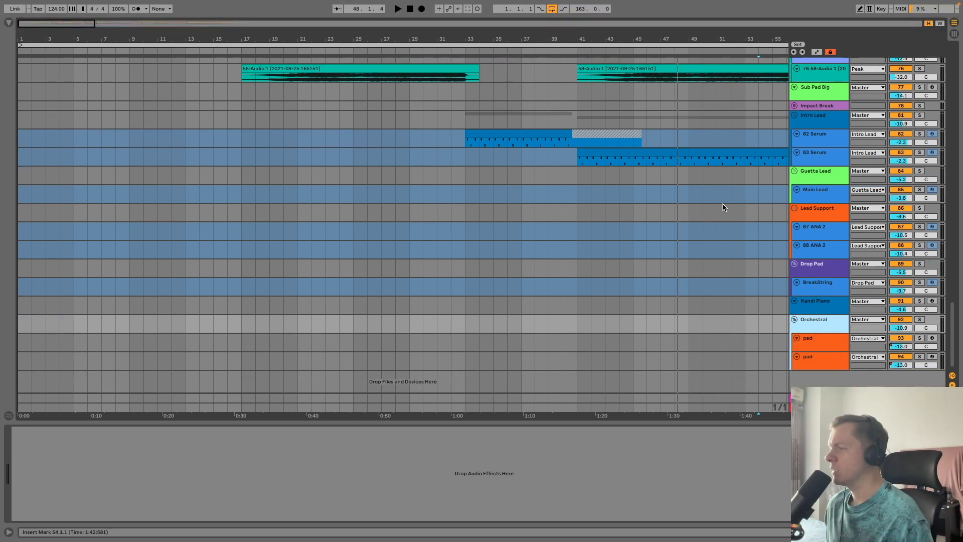
# Step: Hide the device view and zoom the timeline out to show about bars 1 to 130
pyautogui.scroll(15, 724, 208)
pyautogui.scroll(15, 725, 207)
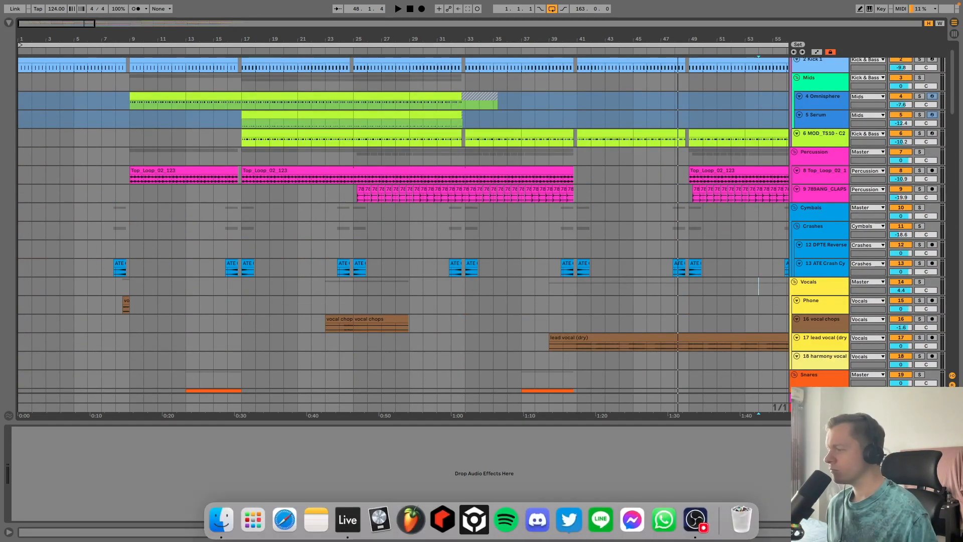
pyautogui.click(954, 531)
pyautogui.moveTo(489, 37); pyautogui.dragTo(180, 20)
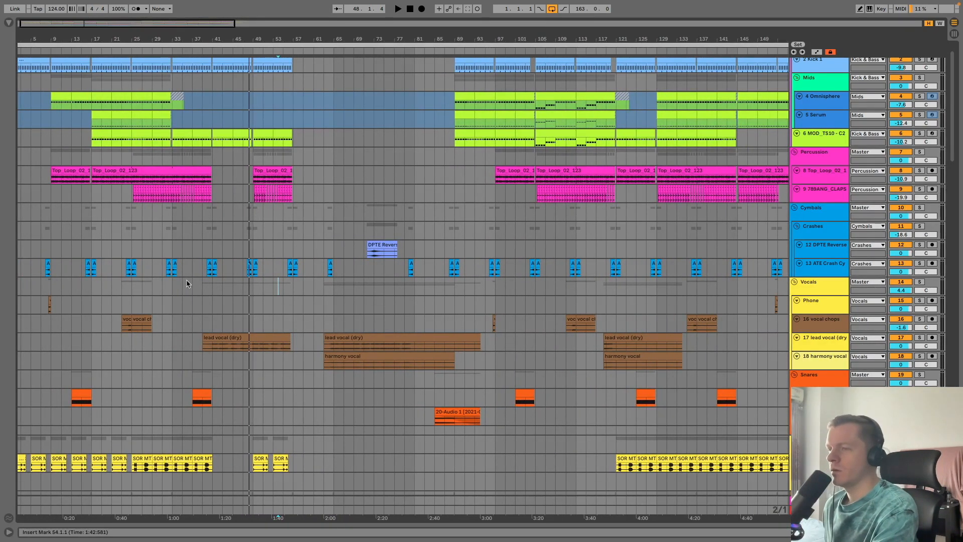
pyautogui.moveTo(217, 37); pyautogui.dragTo(261, 45)
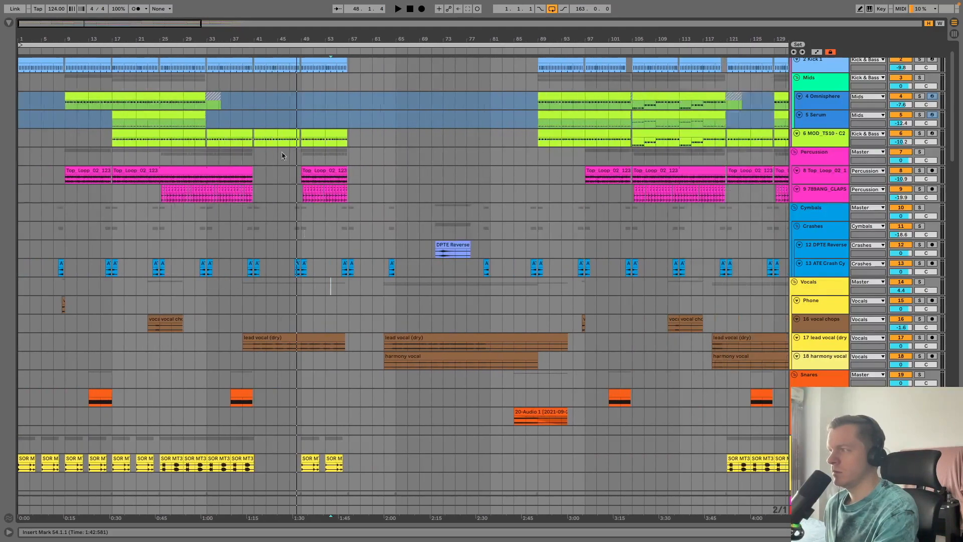
# Step: Move the Vocals group to the head of the track list, above Kick & Bass
pyautogui.scroll(1, 319, 298)
pyautogui.scroll(-5, 318, 296)
pyautogui.scroll(5, 647, 296)
pyautogui.moveTo(821, 307); pyautogui.dragTo(808, 64)
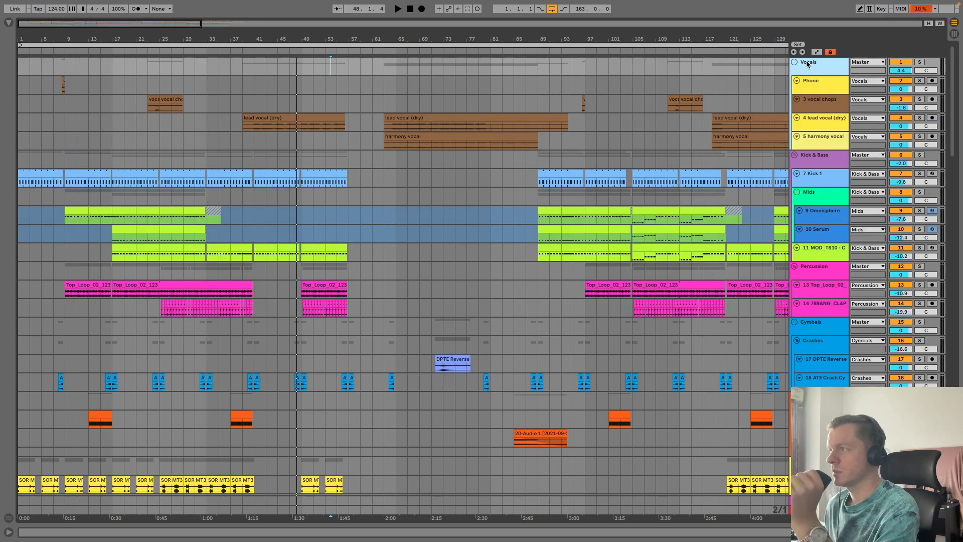
# Step: Place the insert marker at bar 63 and look over the unfolded tracks from Vocals through the Fx - Noise sweeps
pyautogui.click(385, 290)
pyautogui.scroll(-10, 339, 274)
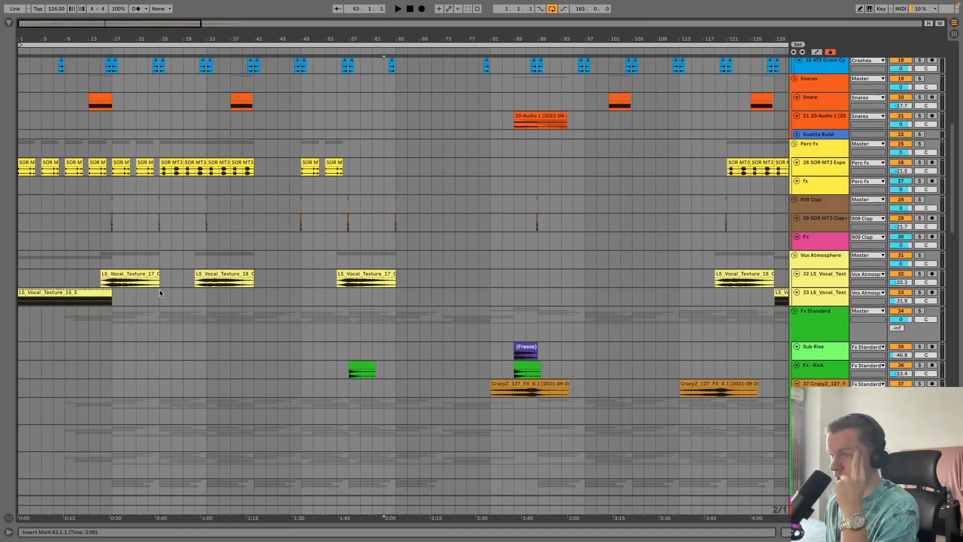
pyautogui.scroll(10, 169, 414)
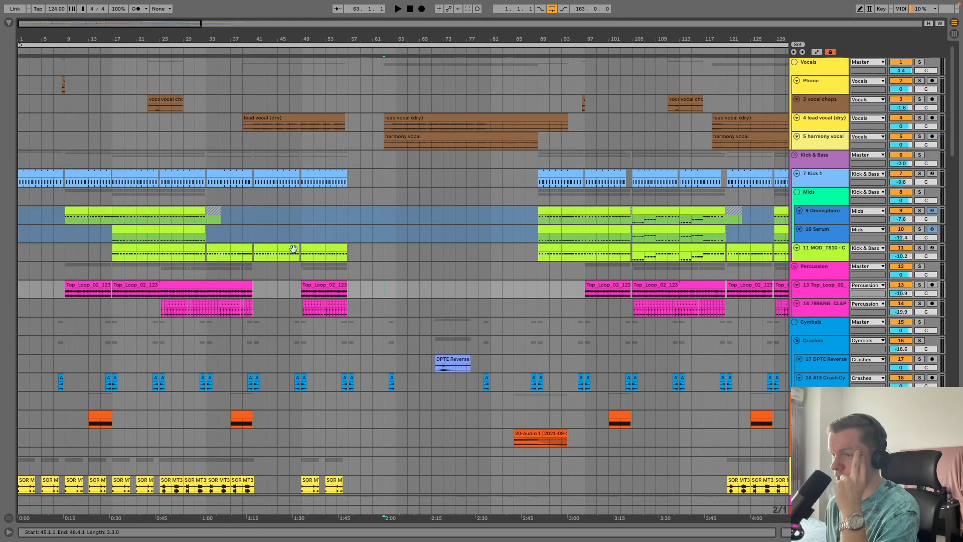
pyautogui.scroll(-3, 174, 235)
pyautogui.scroll(-12, 173, 235)
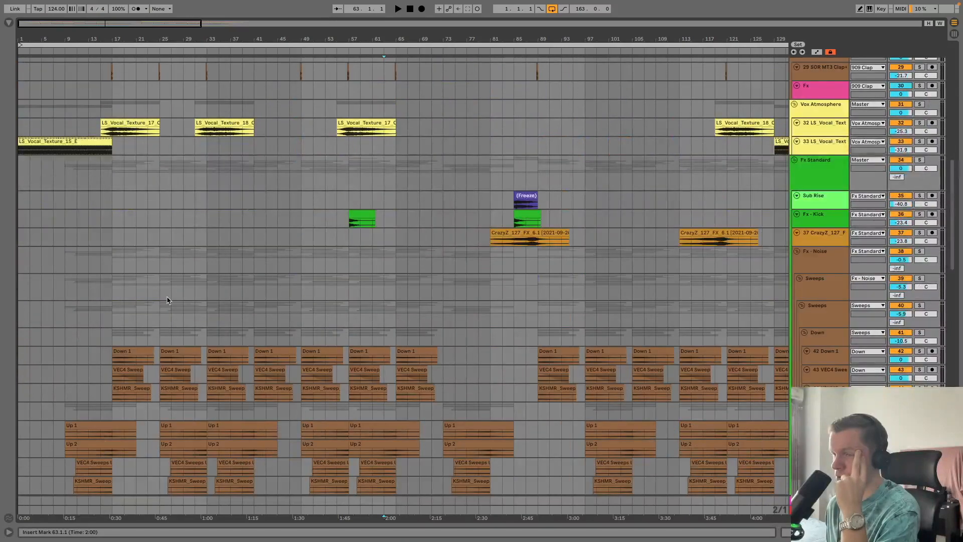
# Step: Look over the tracks from the noise sweeps to the Impact Big group and select the Arp clip at bar 25
pyautogui.scroll(-8, 166, 297)
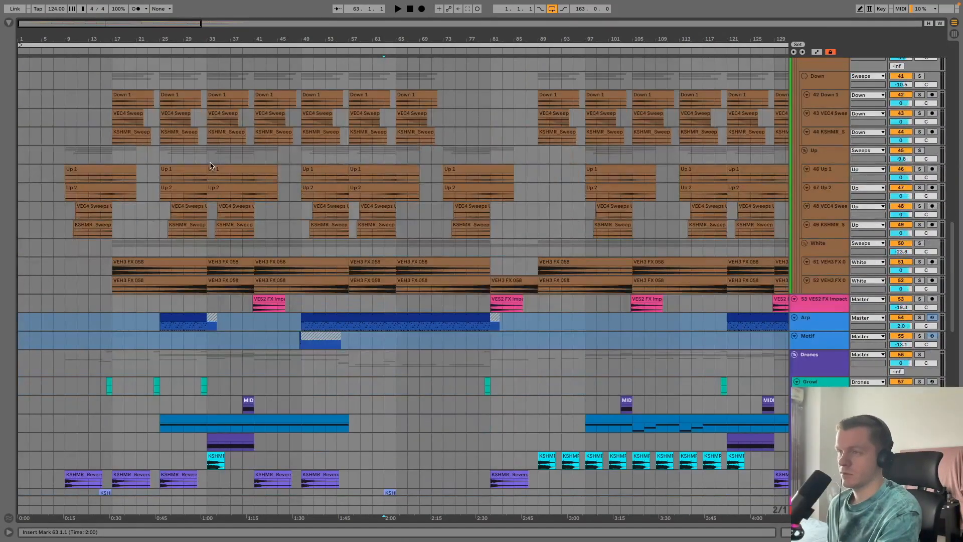
pyautogui.moveTo(188, 42); pyautogui.dragTo(477, 310)
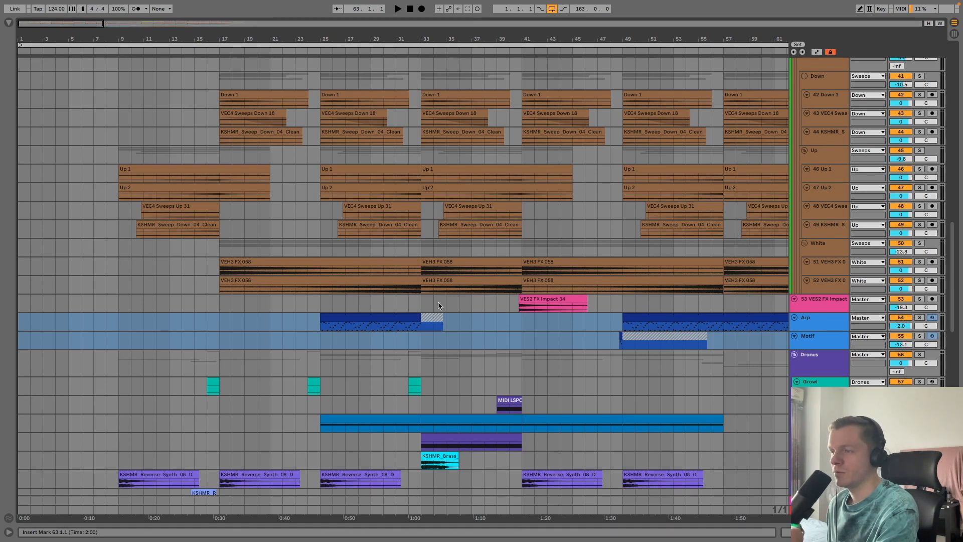
pyautogui.scroll(-5, 439, 302)
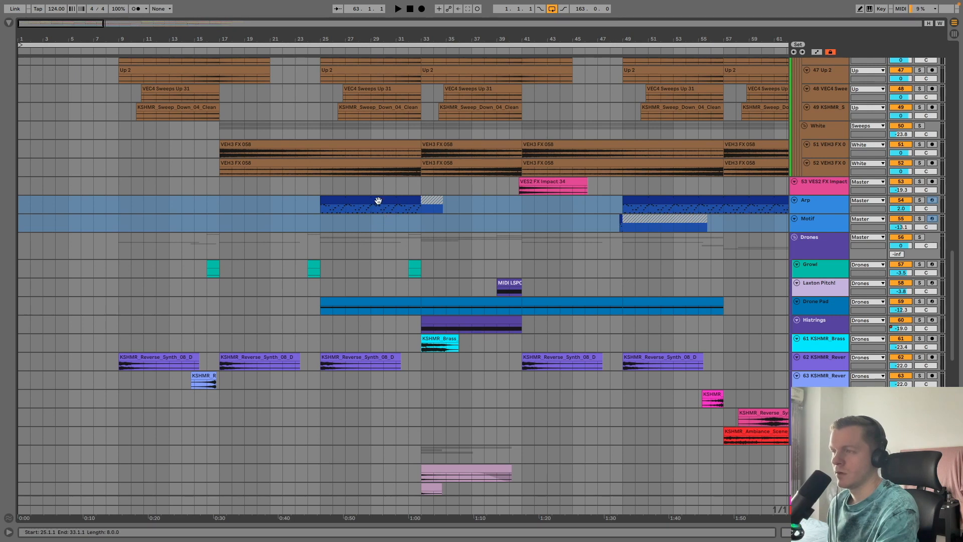
pyautogui.scroll(-4, 378, 200)
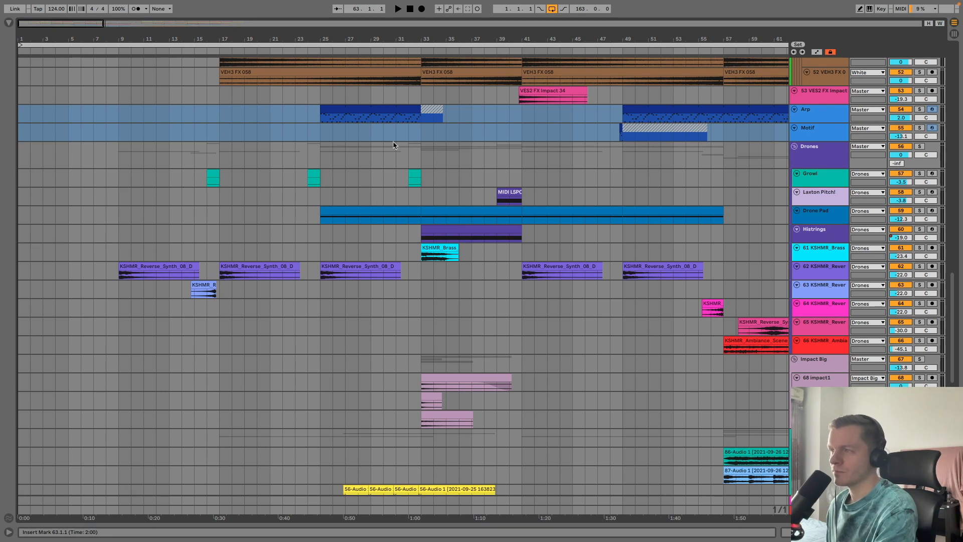
pyautogui.click(375, 110)
pyautogui.scroll(10, 374, 140)
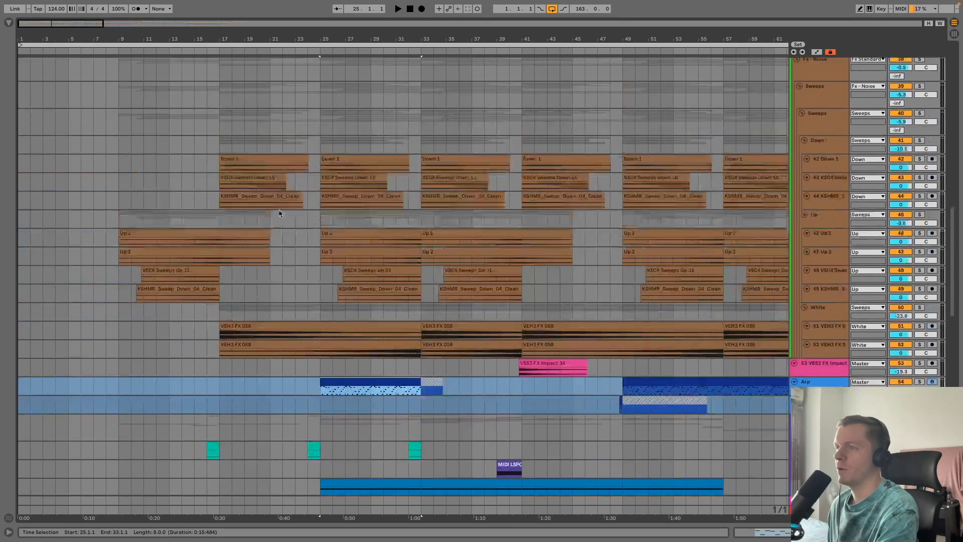
pyautogui.scroll(-10, 277, 214)
pyautogui.scroll(5, 275, 214)
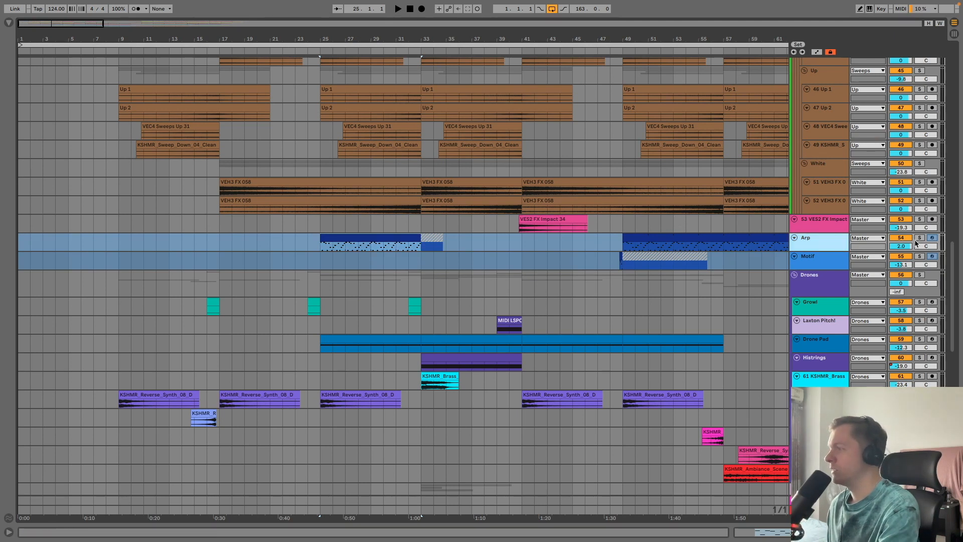
# Step: Solo the Arp track and play its first clip from bar 25 to just past bar 33
pyautogui.press('s')
pyautogui.click(380, 236)
pyautogui.press('space')
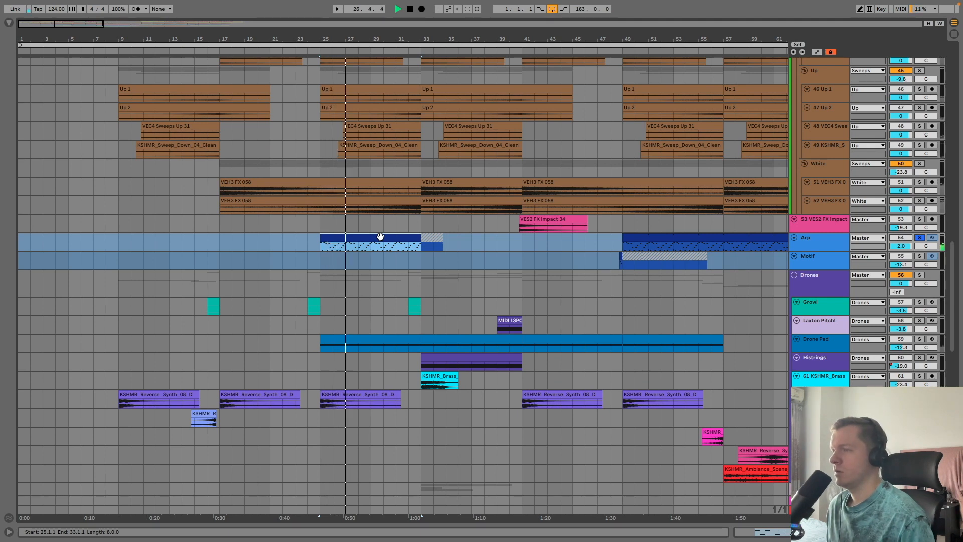
pyautogui.moveTo(412, 38); pyautogui.dragTo(277, 38)
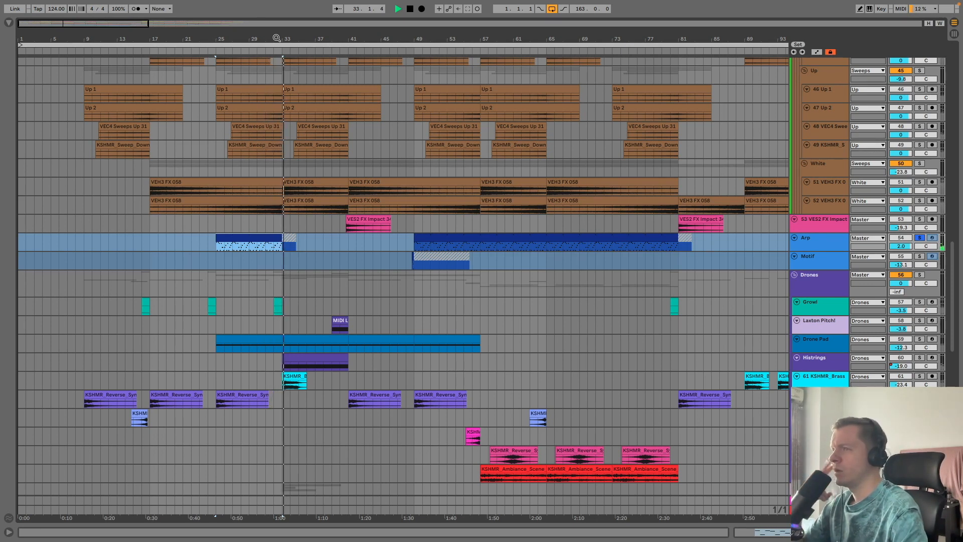
pyautogui.press('space')
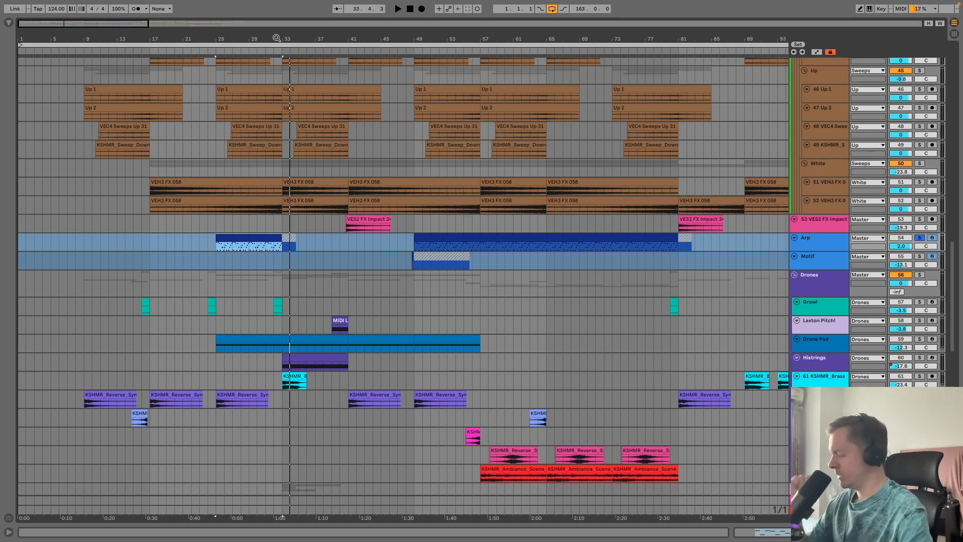
# Step: Inspect the other Arp clips in the arrangement by selecting the ones starting at bars 49 and 121
pyautogui.click(483, 242)
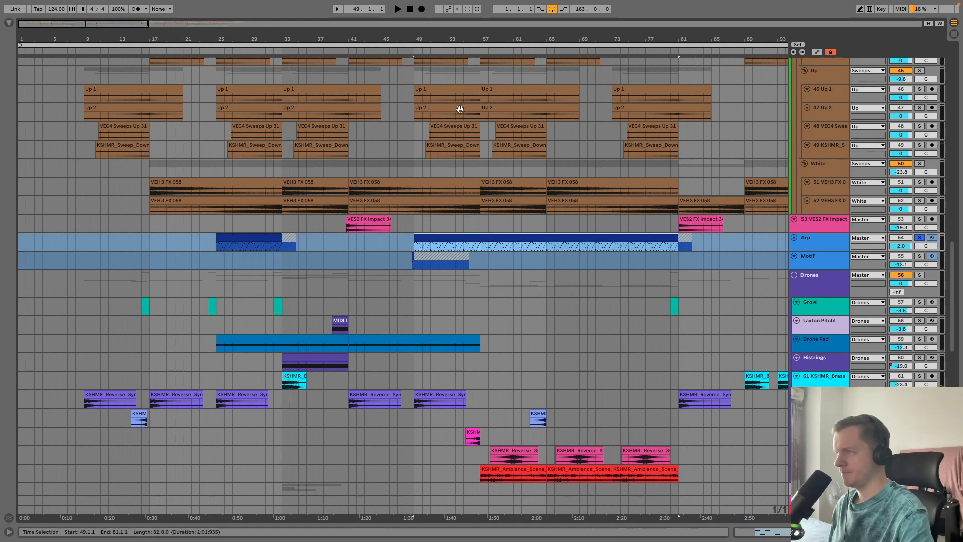
pyautogui.moveTo(473, 39); pyautogui.dragTo(473, 11)
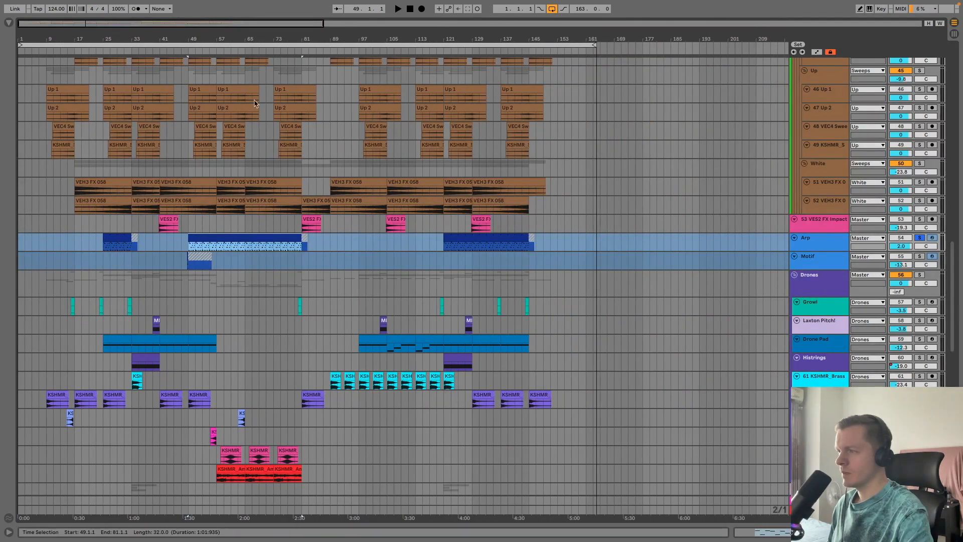
pyautogui.click(451, 242)
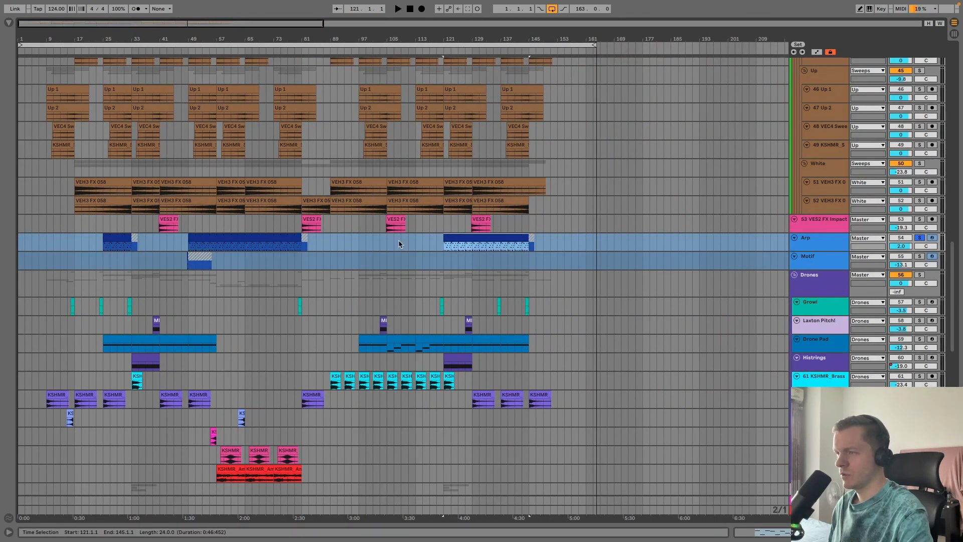
pyautogui.moveTo(107, 39); pyautogui.dragTo(136, 68)
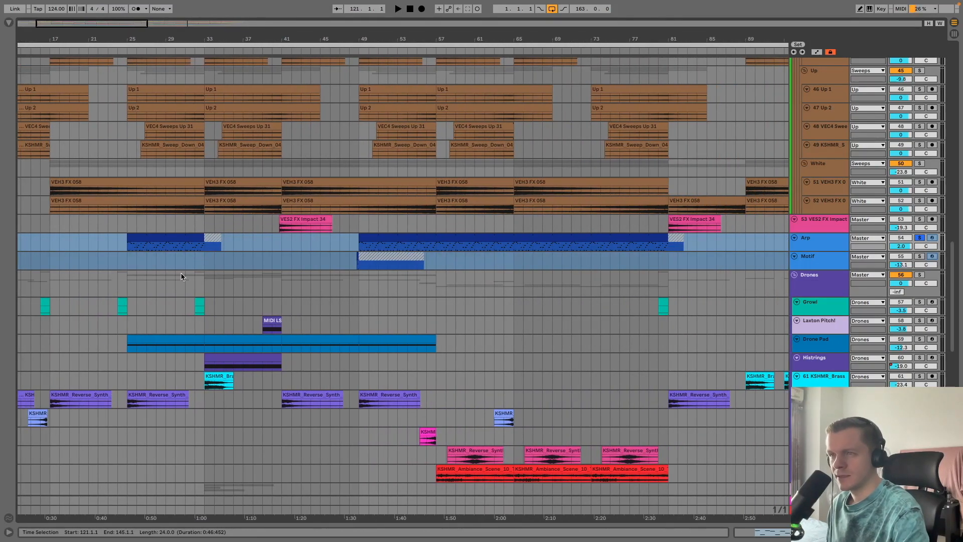
pyautogui.moveTo(127, 40); pyautogui.dragTo(207, 32)
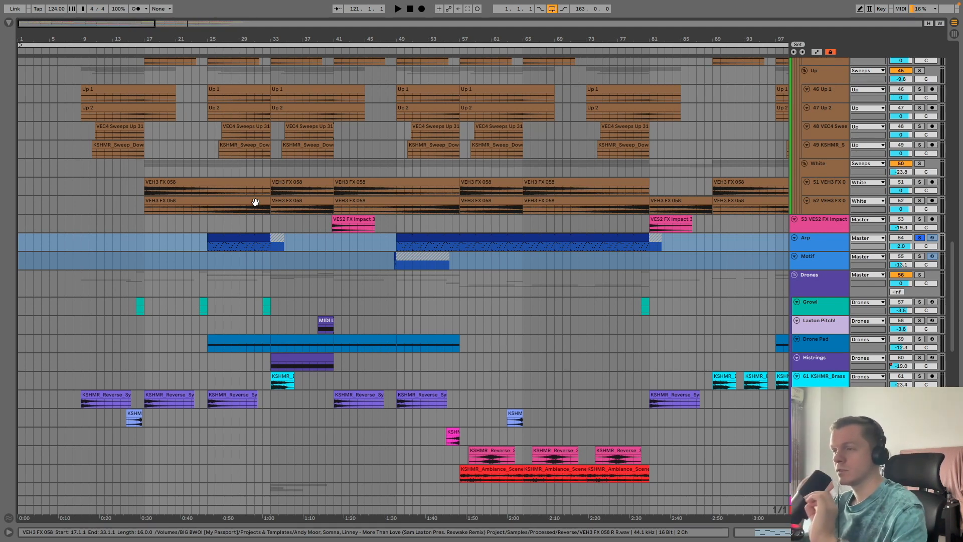
# Step: Examine the Arp track's device chain and the MIDI notes of its selected clip, and hide the detail view
pyautogui.doubleClick(809, 242)
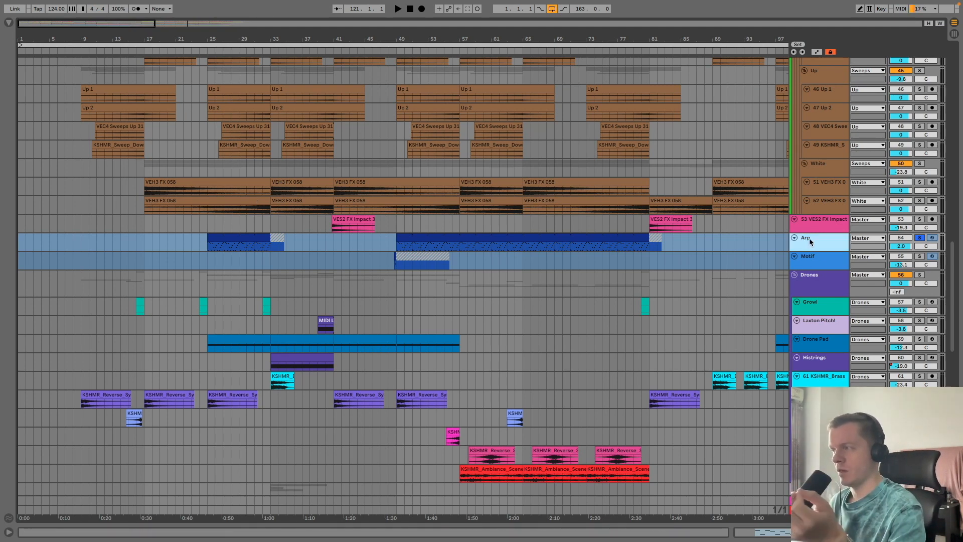
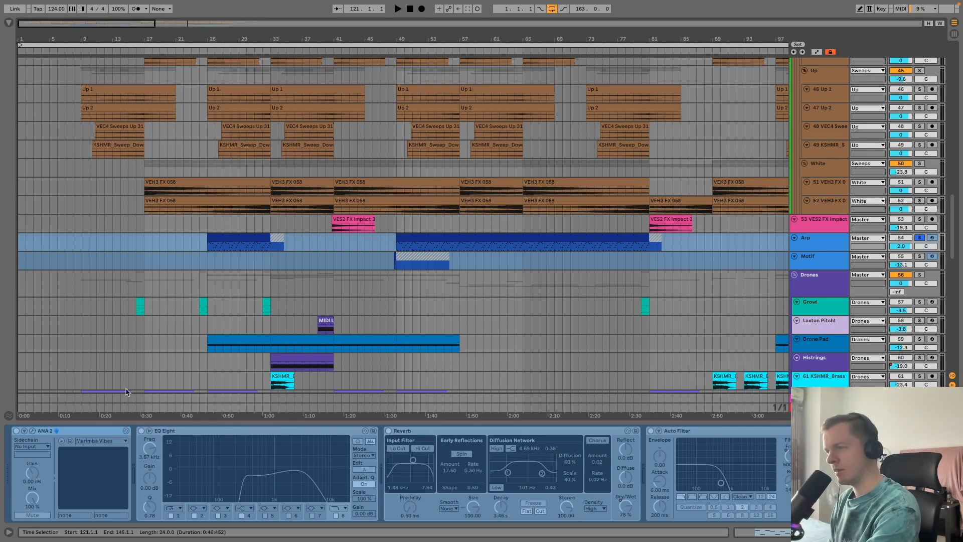
pyautogui.click(804, 249)
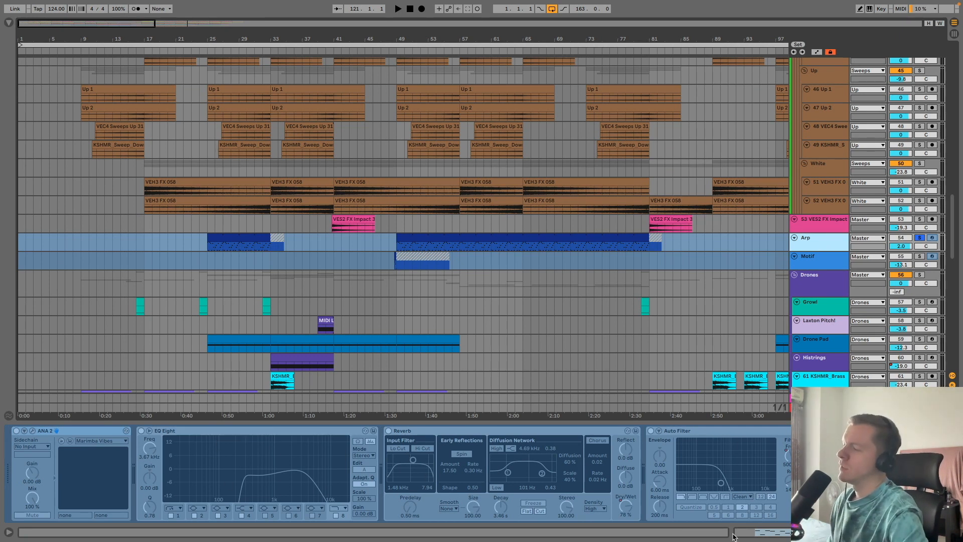
pyautogui.click(773, 532)
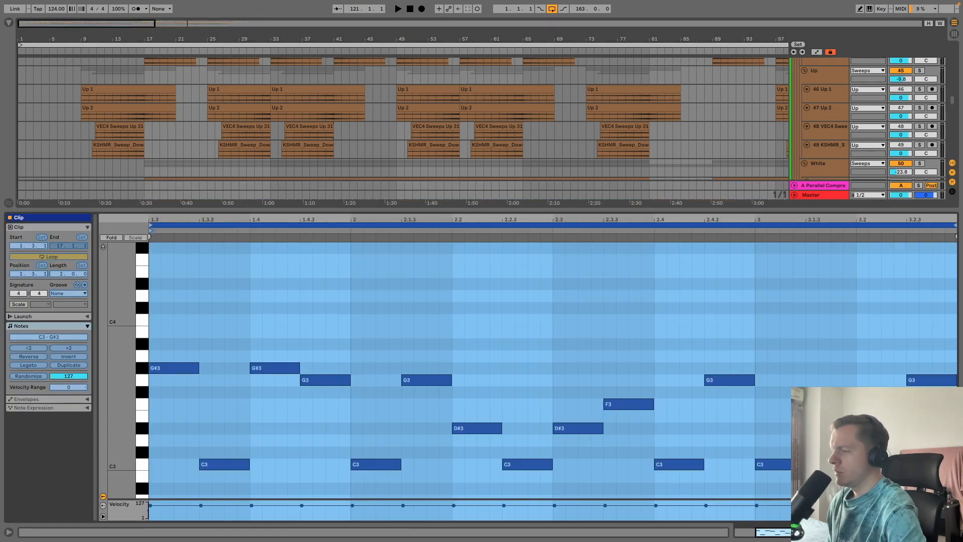
pyautogui.press('super+alt+l')
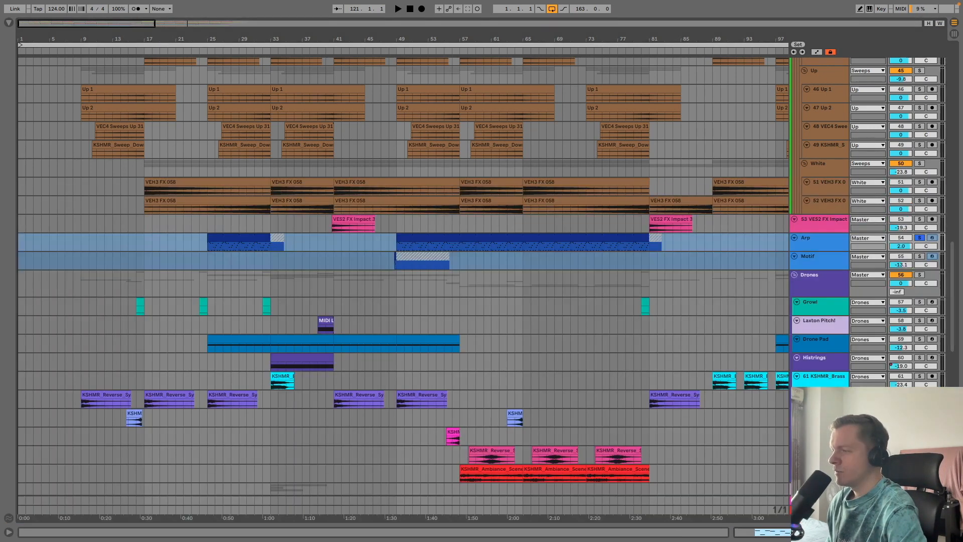
# Step: Reopen the Arp track's device chain, look through its devices and close the device view
pyautogui.doubleClick(827, 237)
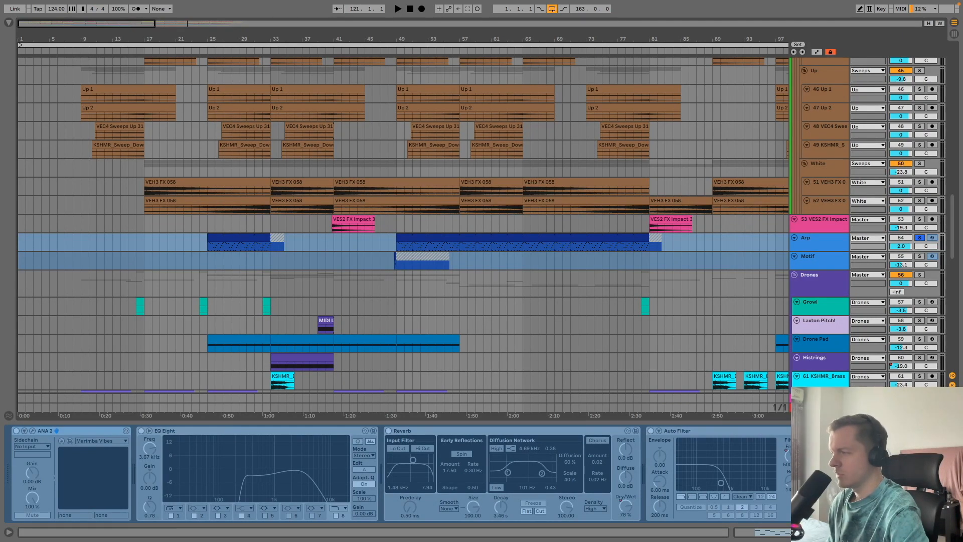
pyautogui.hscroll(3, 396, 474)
pyautogui.hscroll(-3, 396, 474)
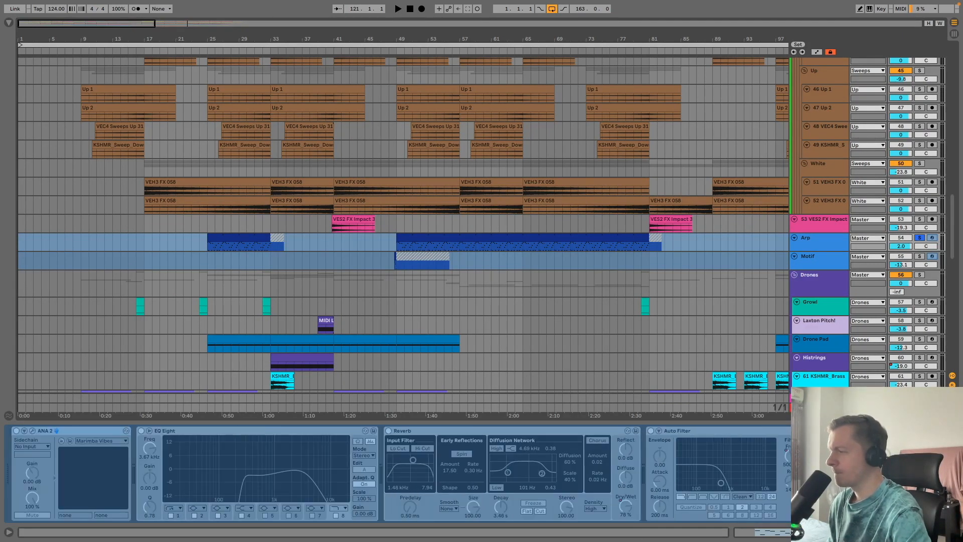
pyautogui.click(954, 532)
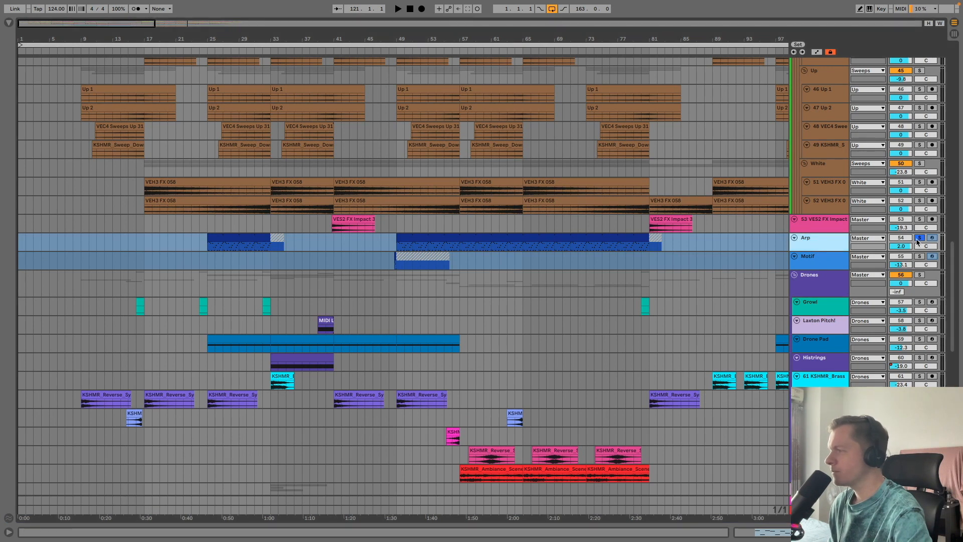
# Step: Switch the solo from Arp to Motif and play the Motif part from its start just before bar 49
pyautogui.click(805, 257)
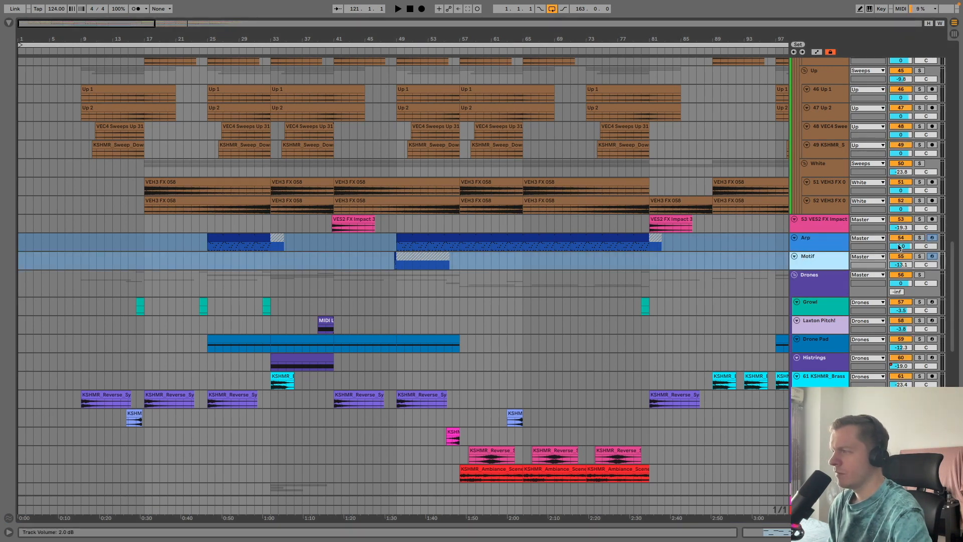
pyautogui.click(919, 256)
pyautogui.click(394, 256)
pyautogui.moveTo(397, 39); pyautogui.dragTo(397, 15)
pyautogui.moveTo(90, 39)
pyautogui.mouseDown()
pyautogui.moveTo(89, 75)
pyautogui.moveTo(510, 99)
pyautogui.moveTo(390, 105)
pyautogui.moveTo(387, 30)
pyautogui.mouseUp()
pyautogui.press('space')
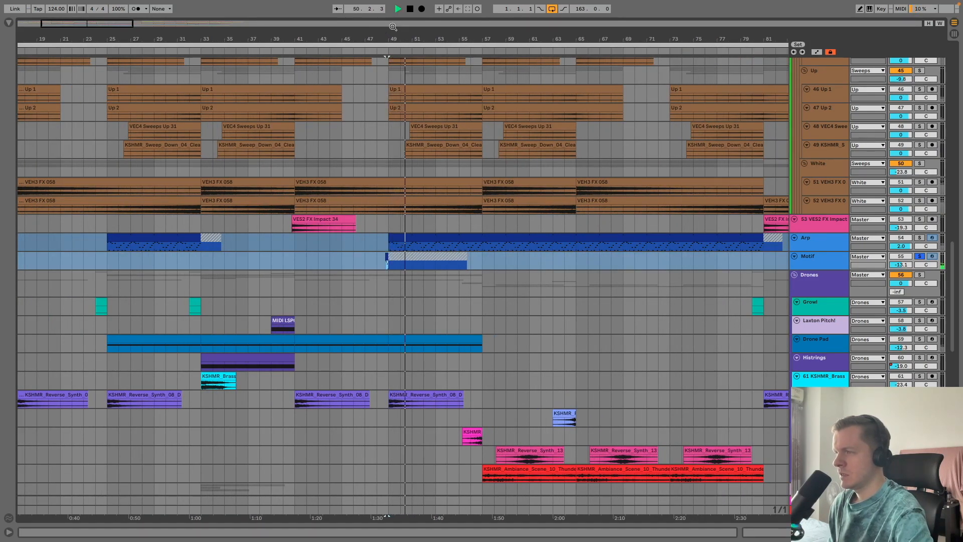
# Step: Show the Motif track's device chain during playback, stop the playback and hide the device view
pyautogui.doubleClick(823, 261)
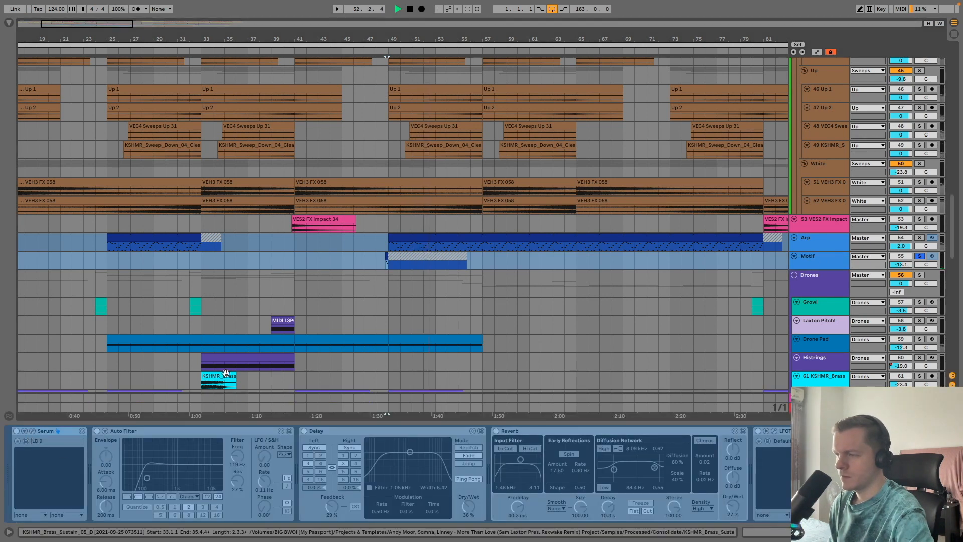
pyautogui.press('space')
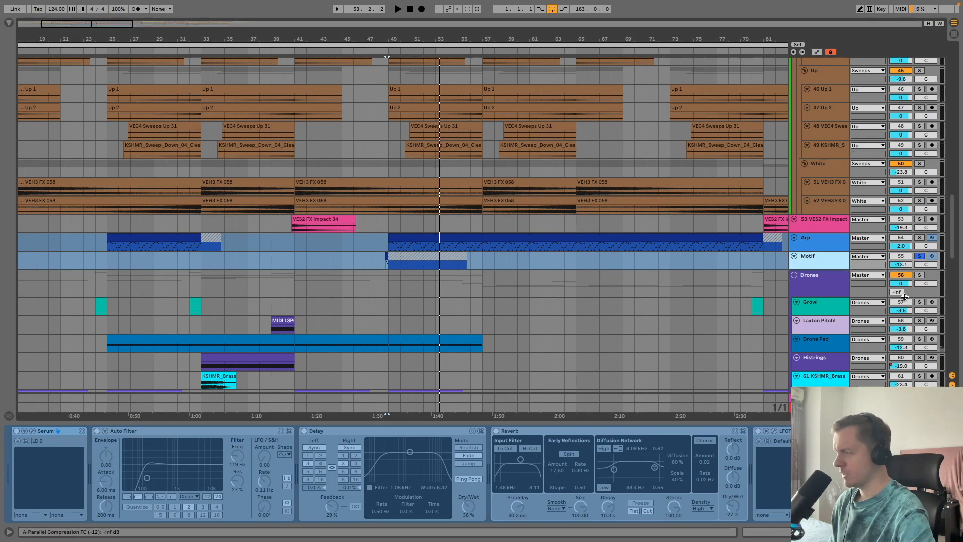
pyautogui.doubleClick(830, 291)
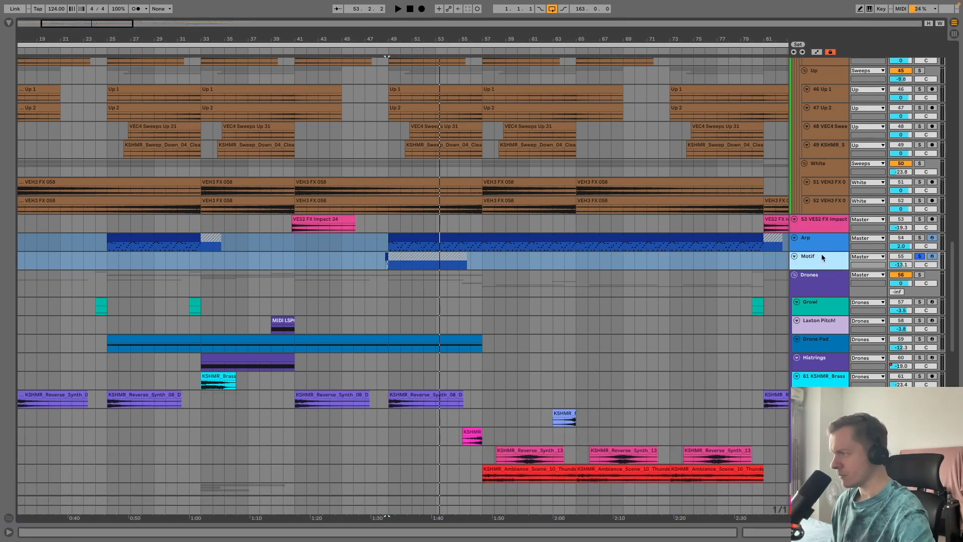
# Step: Compare the Arp clips at bars 25 and 49 with the short Motif clip just before bar 49 by selecting each
pyautogui.scroll(-5, 820, 310)
pyautogui.scroll(3, 820, 314)
pyautogui.scroll(1, 821, 314)
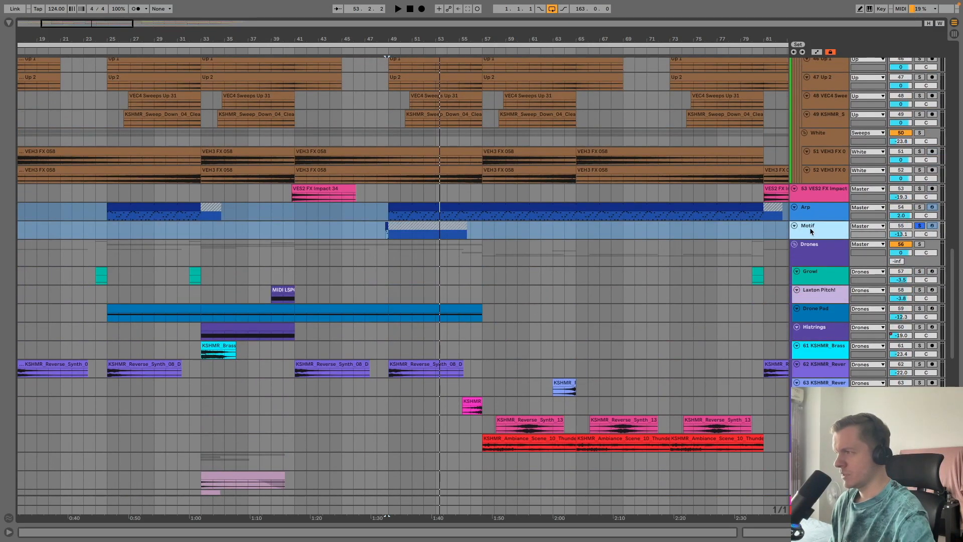
pyautogui.click(477, 215)
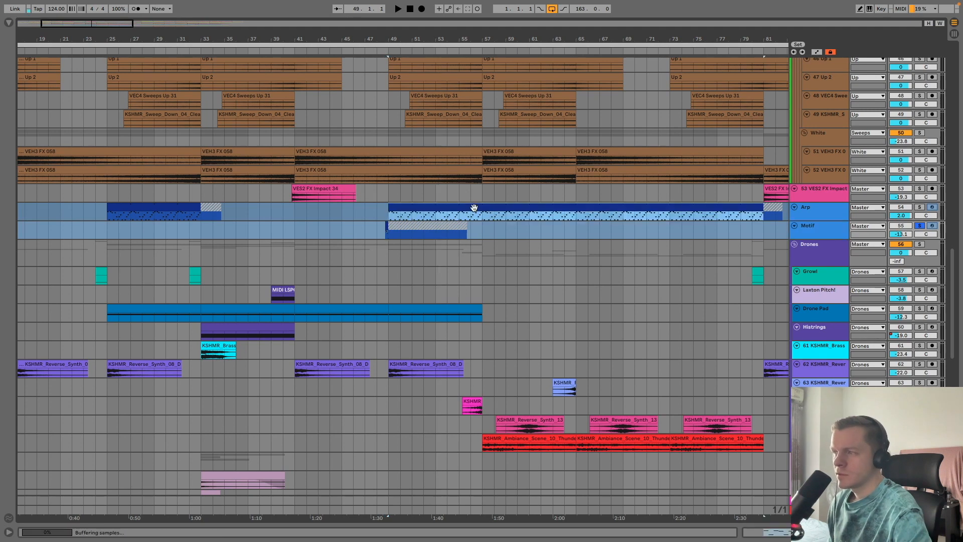
pyautogui.click(298, 216)
pyautogui.click(131, 208)
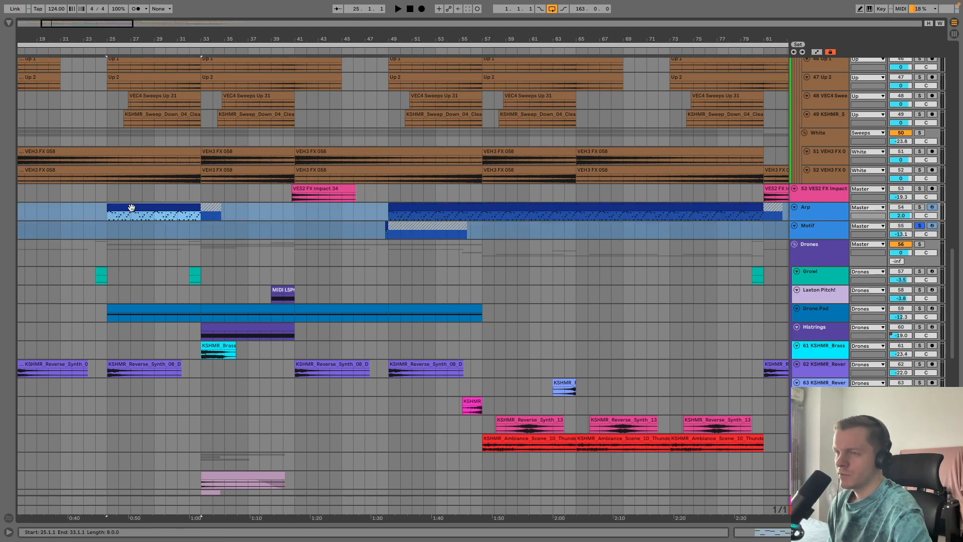
pyautogui.click(434, 206)
pyautogui.click(386, 226)
# Step: Check the lead vocal section around bars 33 to 61 in the Vocals group and place the insert marker at bar 48
pyautogui.scroll(15, 393, 243)
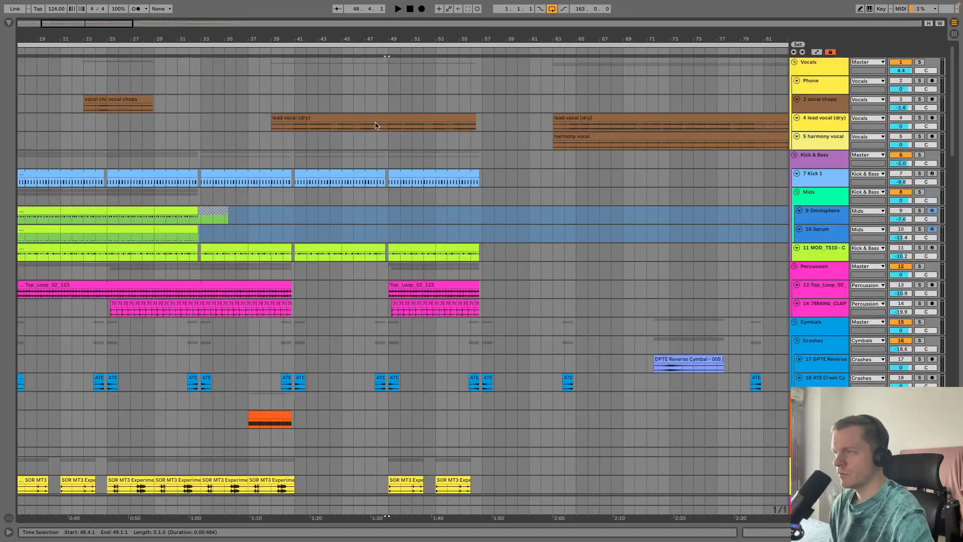
pyautogui.press('z')
pyautogui.moveTo(349, 45)
pyautogui.mouseDown()
pyautogui.moveTo(350, 20)
pyautogui.moveTo(352, 33)
pyautogui.mouseUp()
pyautogui.moveTo(482, 39); pyautogui.dragTo(445, 36)
pyautogui.click(426, 140)
# Step: Return to the Arp and Motif tracks, place the insert marker at 46.3.1 and start playback with Motif soloed
pyautogui.scroll(-8, 590, 477)
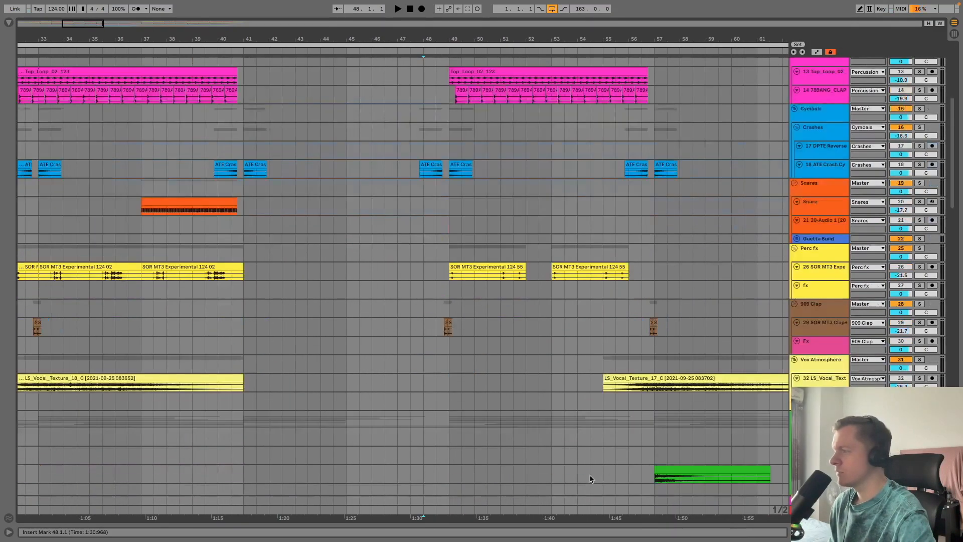
pyautogui.scroll(-15, 590, 478)
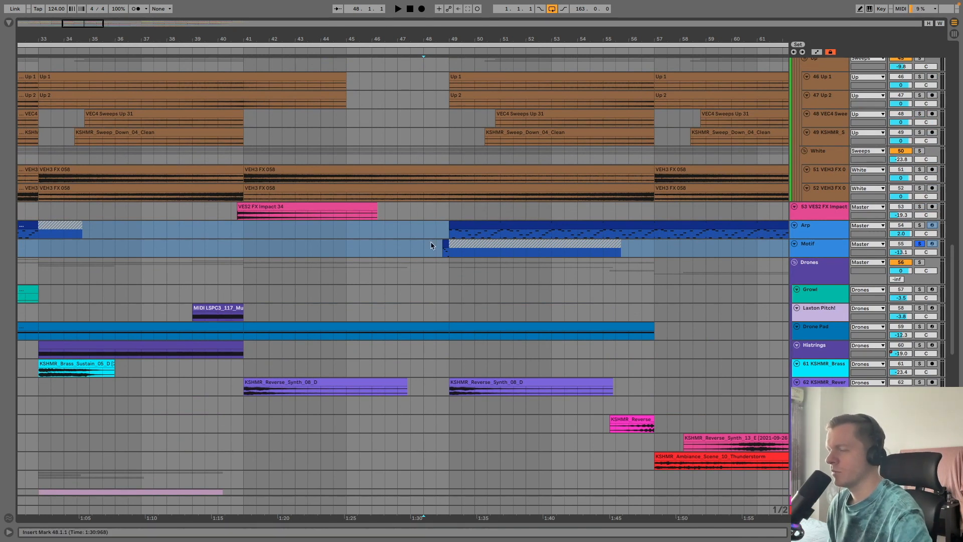
pyautogui.click(242, 228)
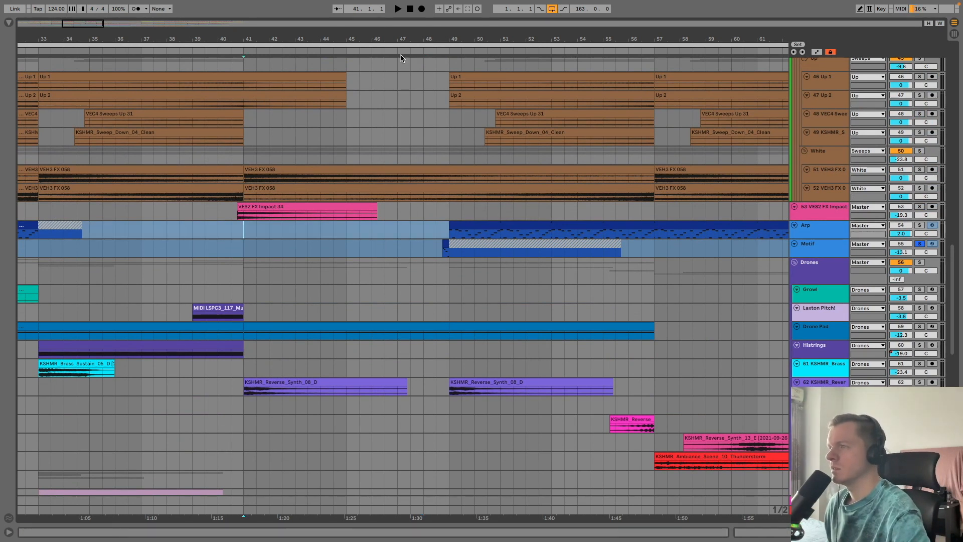
pyautogui.click(386, 76)
pyautogui.press('space')
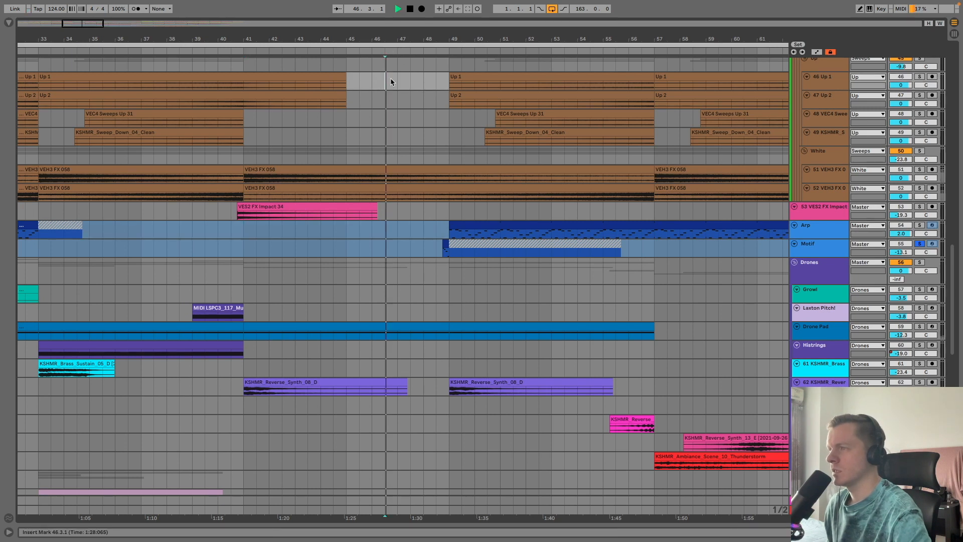
# Step: Unsolo the Motif track, play the full mix from 46.3.1 into bar 49, stop playback and place the insert marker at bar 47
pyautogui.click(920, 243)
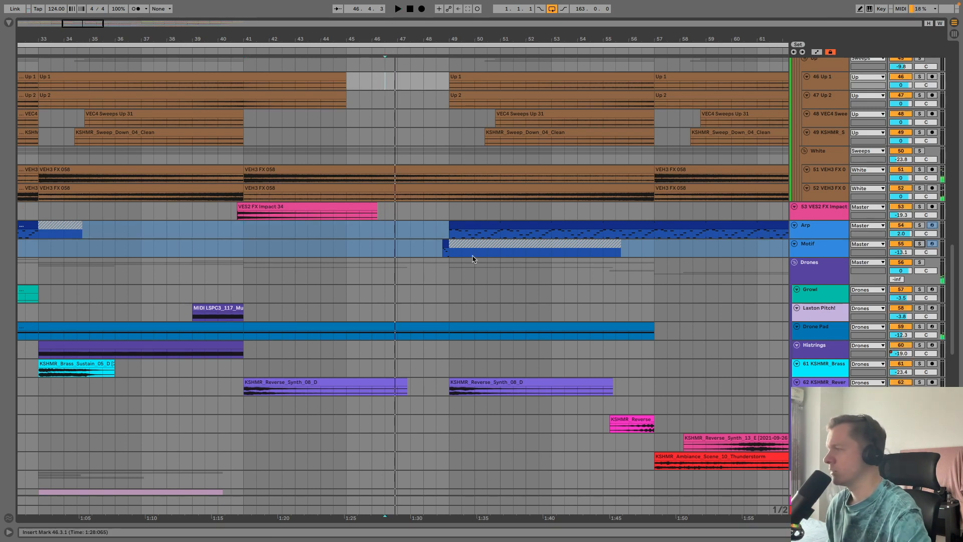
pyautogui.click(385, 232)
pyautogui.press('space')
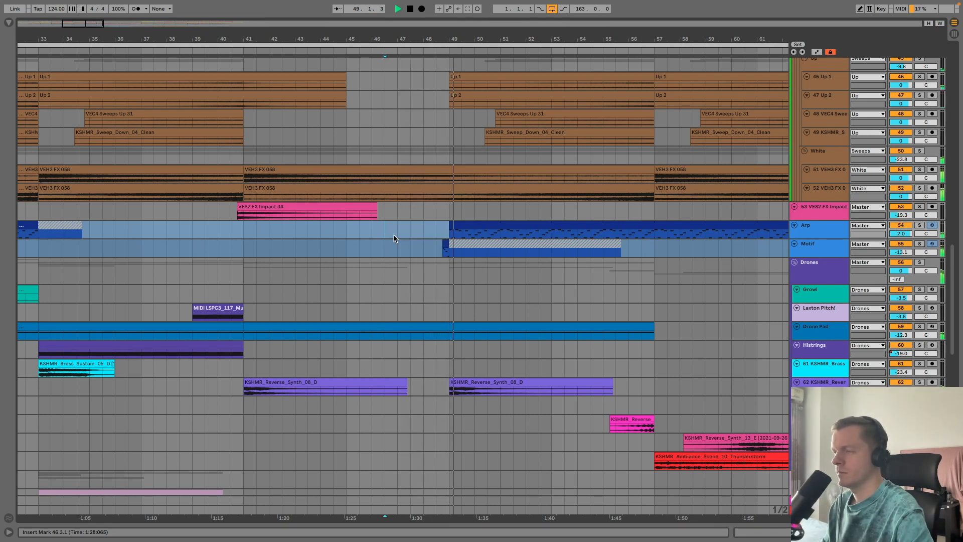
pyautogui.moveTo(445, 42); pyautogui.dragTo(446, 39)
pyautogui.click(435, 229)
pyautogui.press('space')
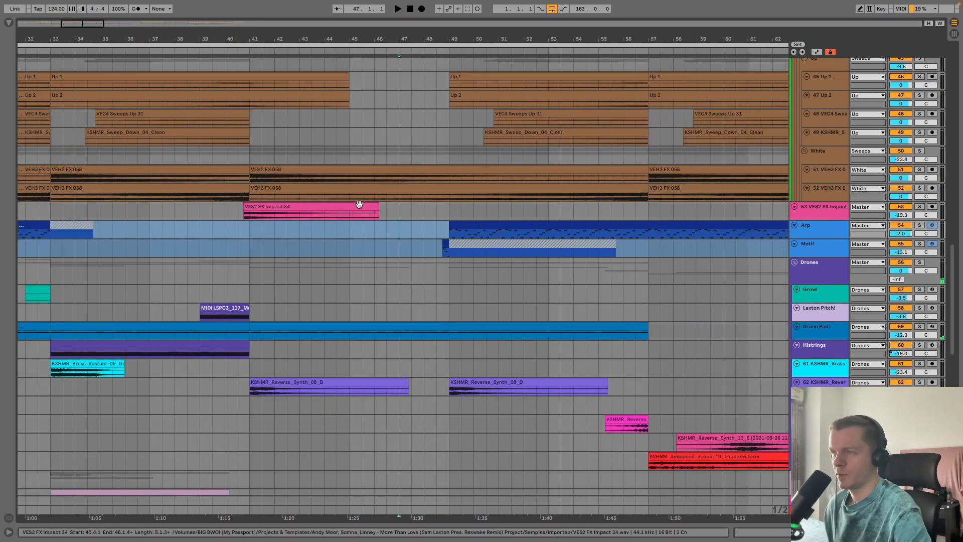
# Step: Select the short Motif clip from 48.4.1 to 49.1.1 and examine the sweep, drone, vocal texture and clap tracks around that transition
pyautogui.scroll(-10, 444, 240)
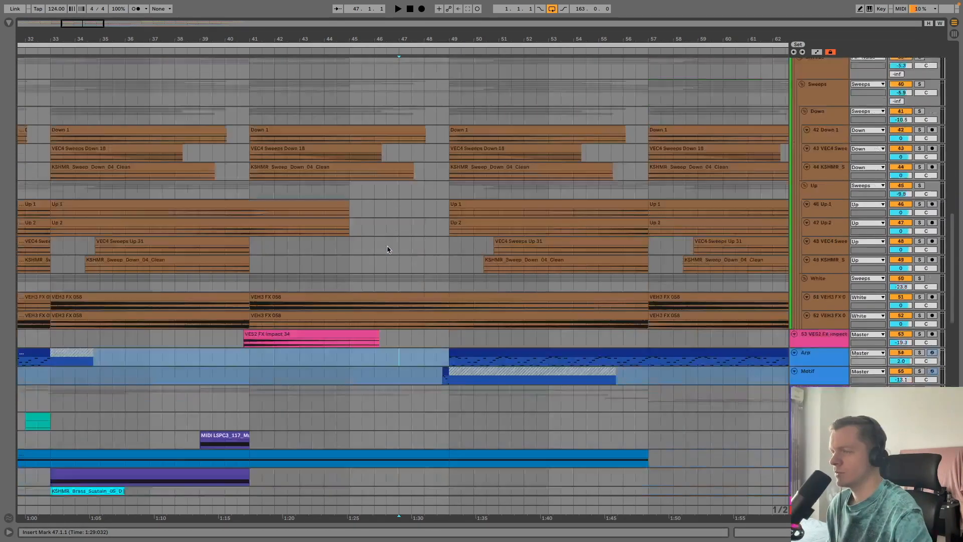
pyautogui.scroll(9, 392, 274)
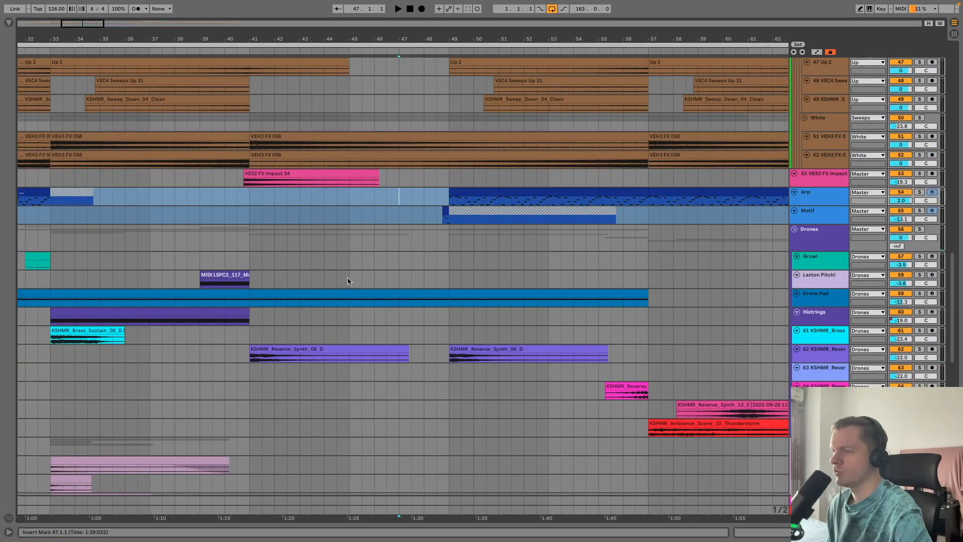
pyautogui.scroll(12, 381, 311)
pyautogui.scroll(-6, 426, 391)
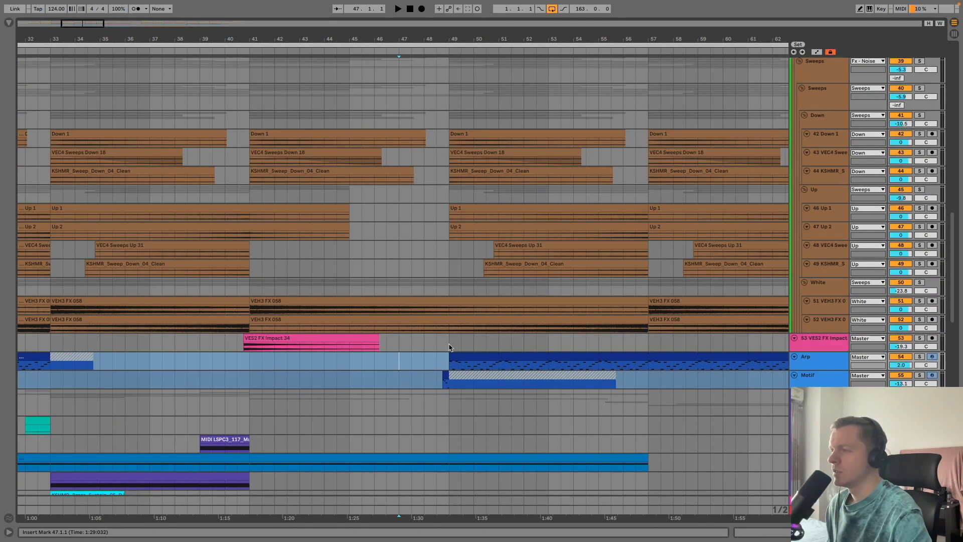
pyautogui.click(446, 373)
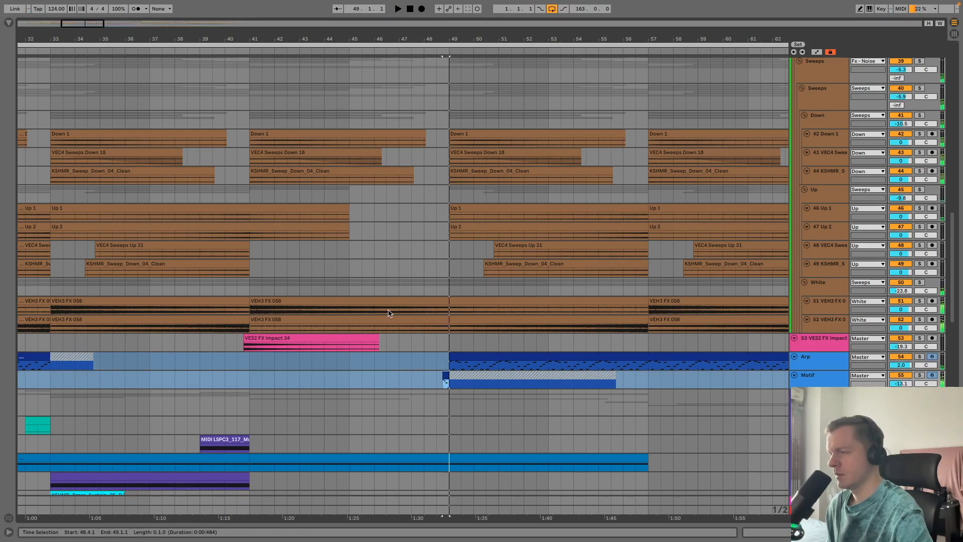
pyautogui.scroll(-9, 424, 346)
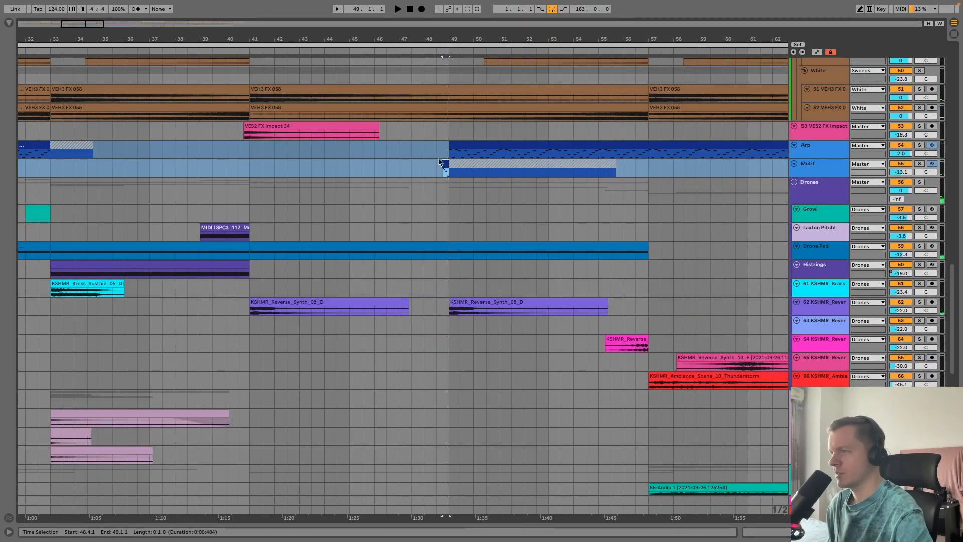
pyautogui.scroll(20, 439, 162)
pyautogui.scroll(10, 447, 123)
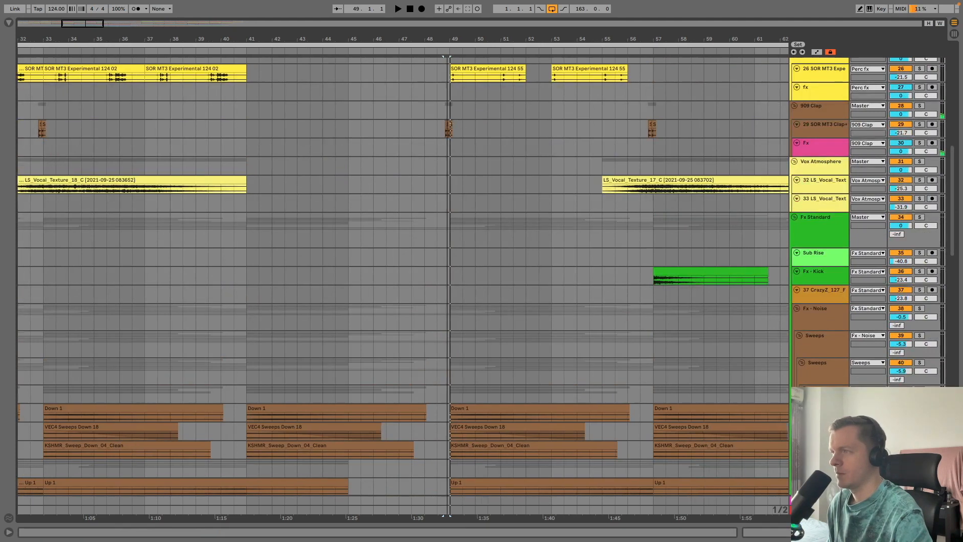
# Step: Place the insert marker at 48.4.1, audition the Motif track soloed from there, and remove the solo
pyautogui.moveTo(455, 32); pyautogui.dragTo(455, 10)
pyautogui.click(443, 132)
pyautogui.scroll(-15, 771, 327)
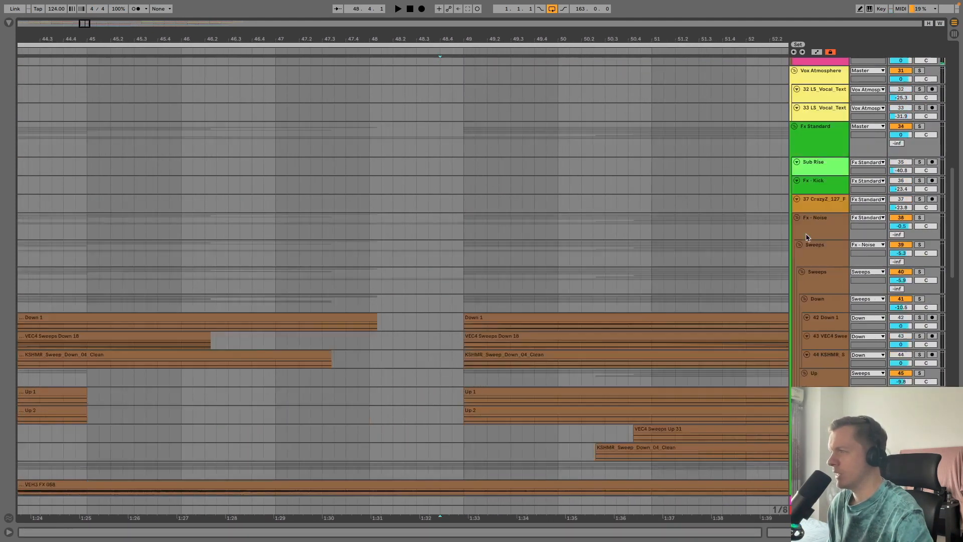
pyautogui.press('space')
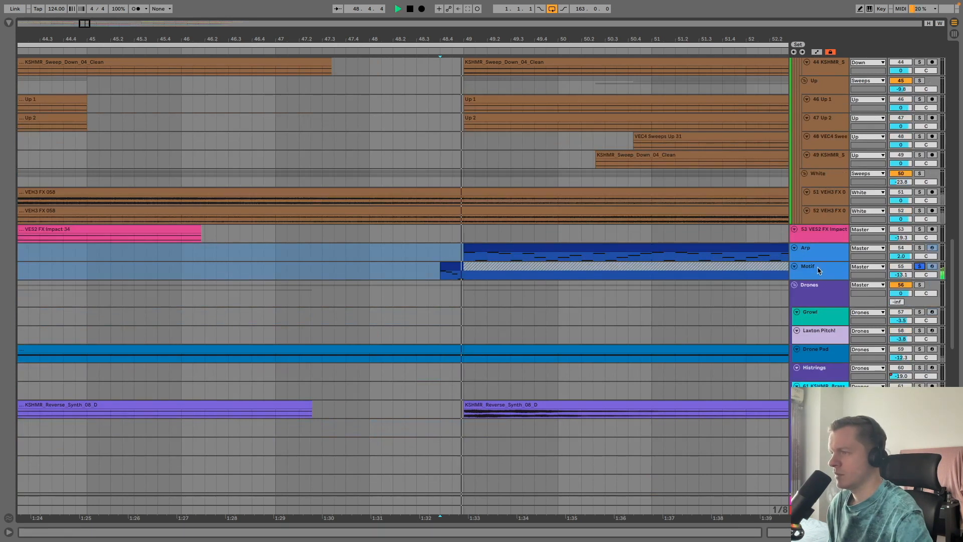
pyautogui.click(920, 267)
# Step: Show the arrangement from bar 1 past bar 105, select the Arp track to review its clips, and select the Drones group
pyautogui.moveTo(452, 39); pyautogui.dragTo(436, 6)
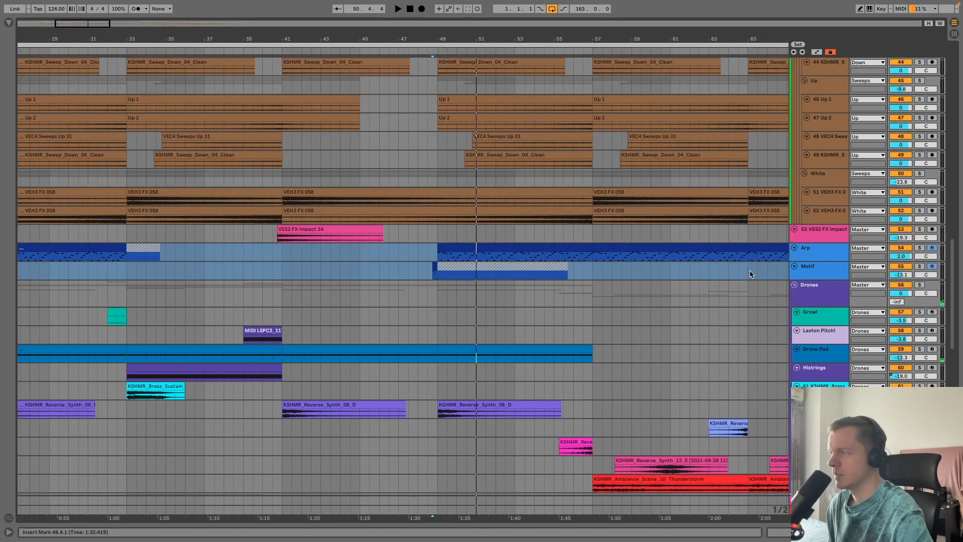
pyautogui.click(842, 254)
pyautogui.moveTo(487, 40); pyautogui.dragTo(592, 15)
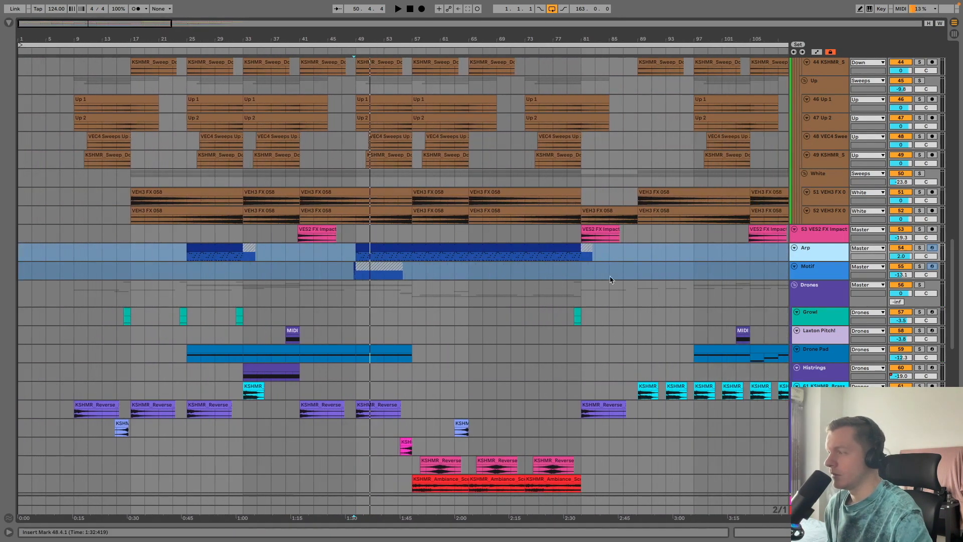
pyautogui.click(823, 296)
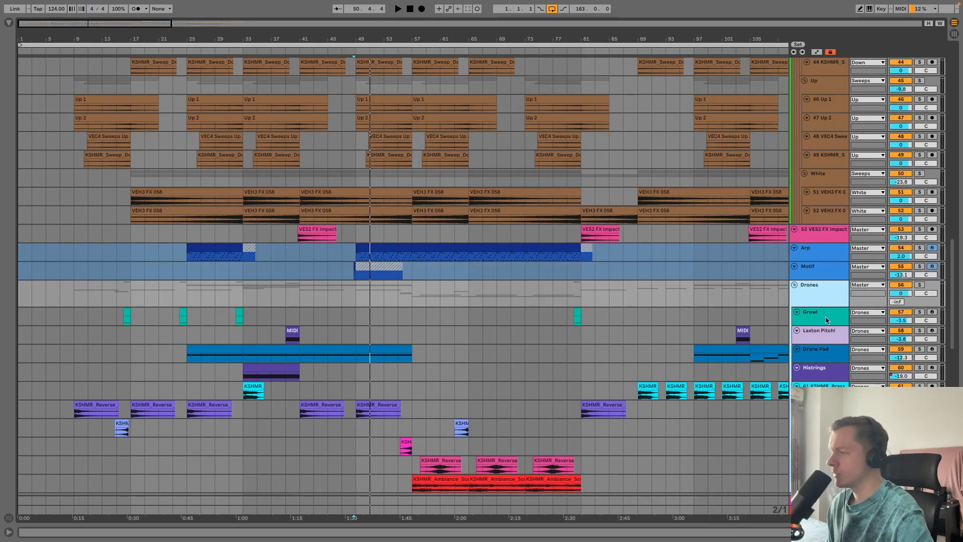
# Step: Solo the Drones group and play it from the first Growl clip at bar 16
pyautogui.scroll(-5, 827, 320)
pyautogui.scroll(3, 826, 320)
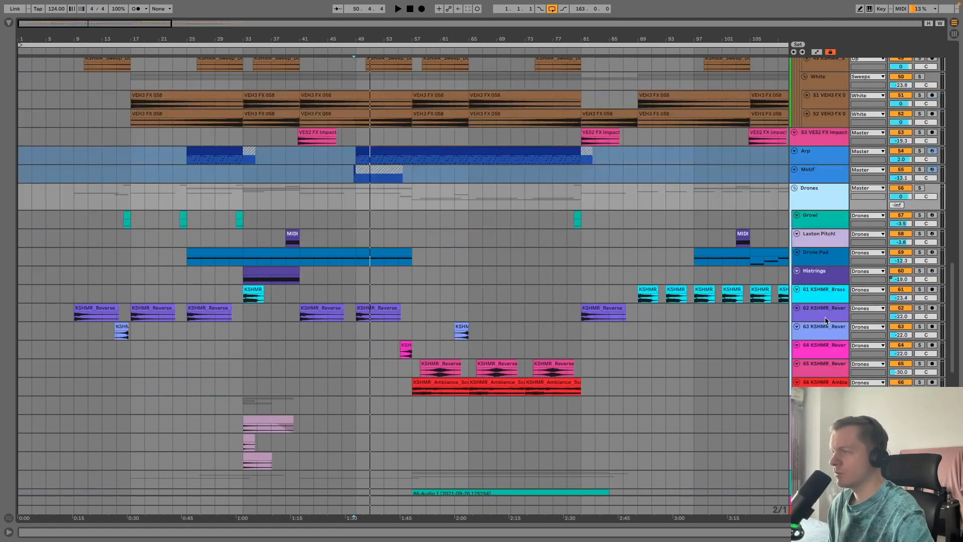
pyautogui.click(920, 188)
pyautogui.click(126, 217)
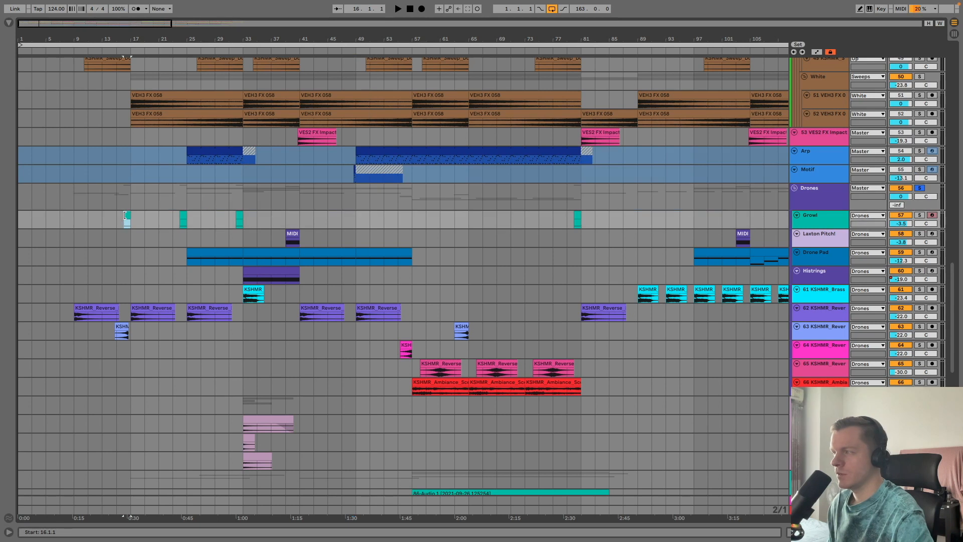
pyautogui.press('space')
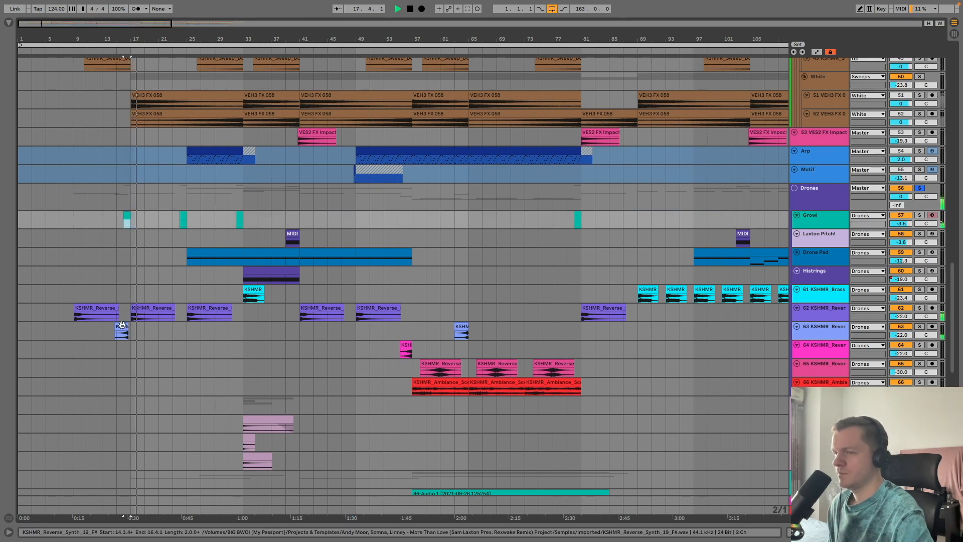
# Step: Solo the Growl track, audition its clip at bar 16 and check the track's device chain
pyautogui.press('space')
pyautogui.click(920, 215)
pyautogui.press('space')
pyautogui.doubleClick(808, 222)
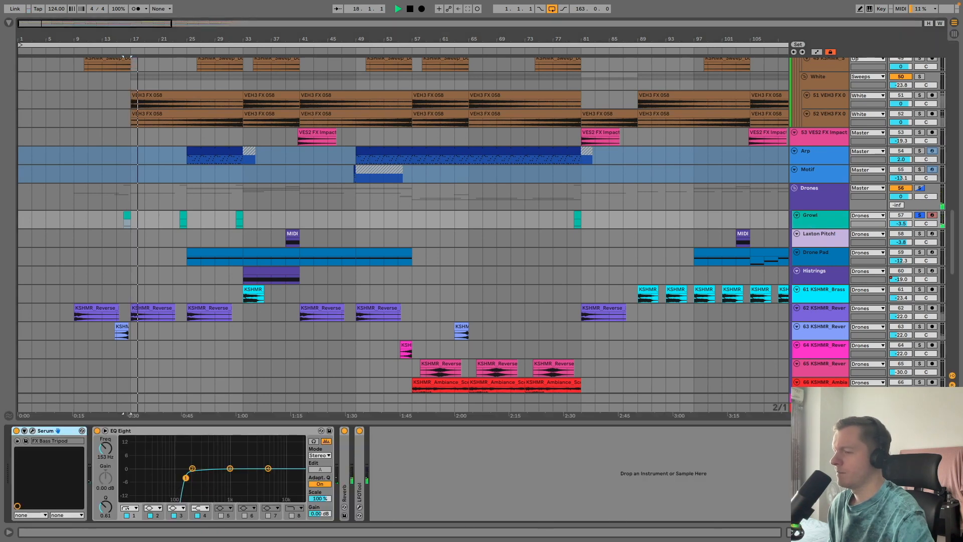
pyautogui.click(954, 532)
# Step: Audition the soloed Laxton Pitch! clip at bar 39 and inspect the track's device chain and Sylenth1 instrument
pyautogui.click(291, 234)
pyautogui.press('space')
pyautogui.press('space')
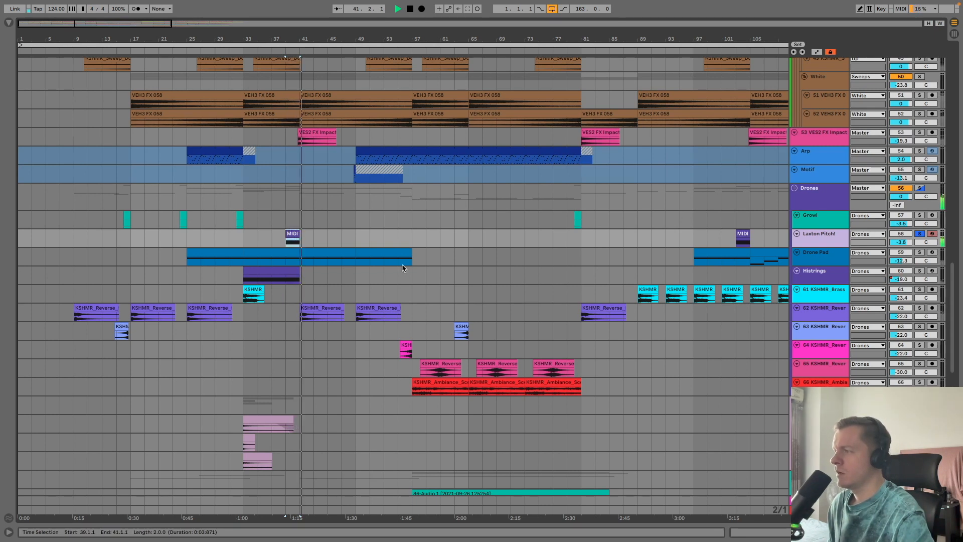
pyautogui.press('space')
pyautogui.doubleClick(823, 236)
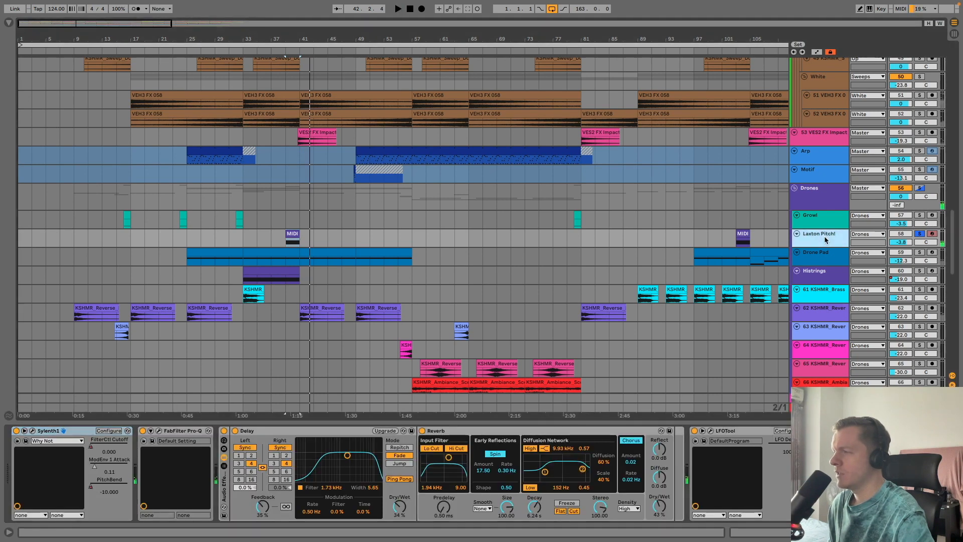
pyautogui.click(56, 442)
pyautogui.click(56, 442)
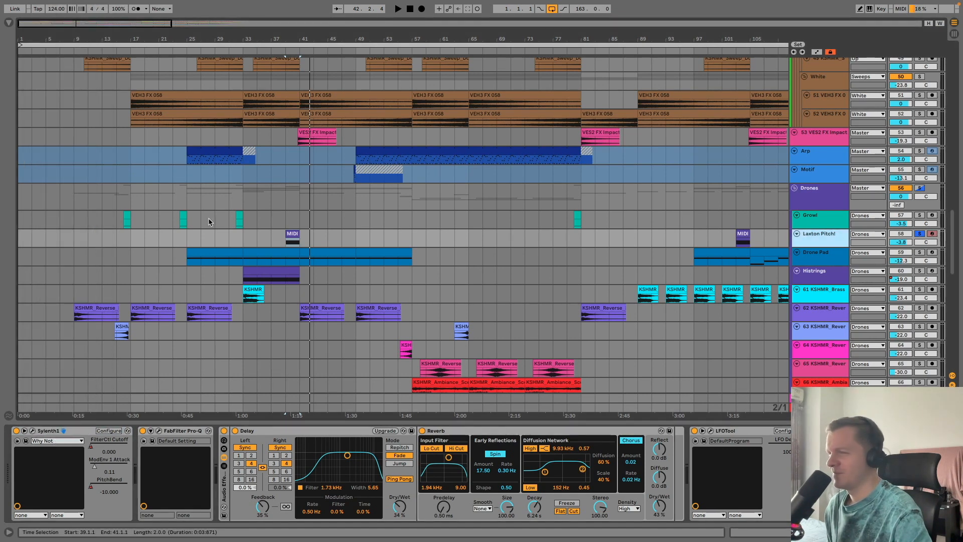
# Step: Solo the Drone Pad track and play its clip from bar 25 with its device chain shown
pyautogui.click(224, 250)
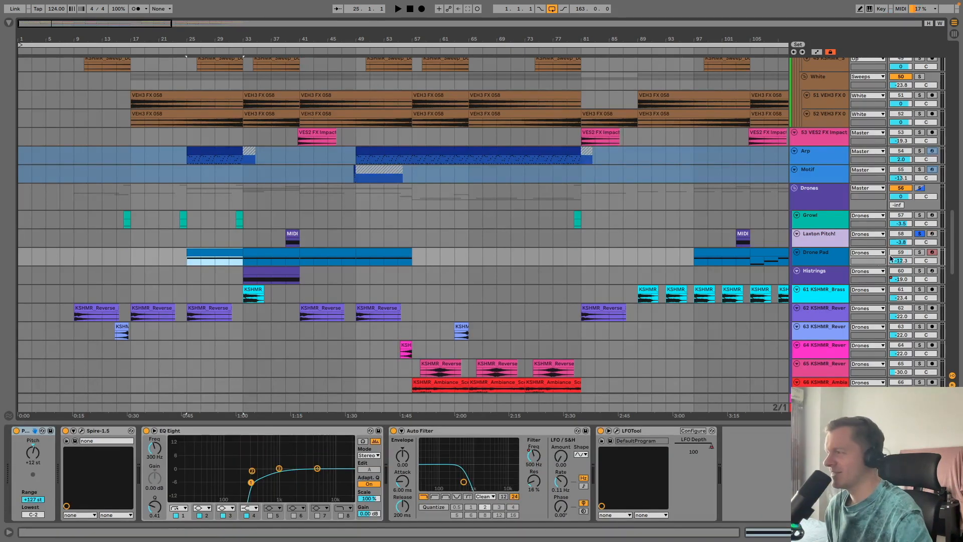
pyautogui.press('space')
pyautogui.click(920, 252)
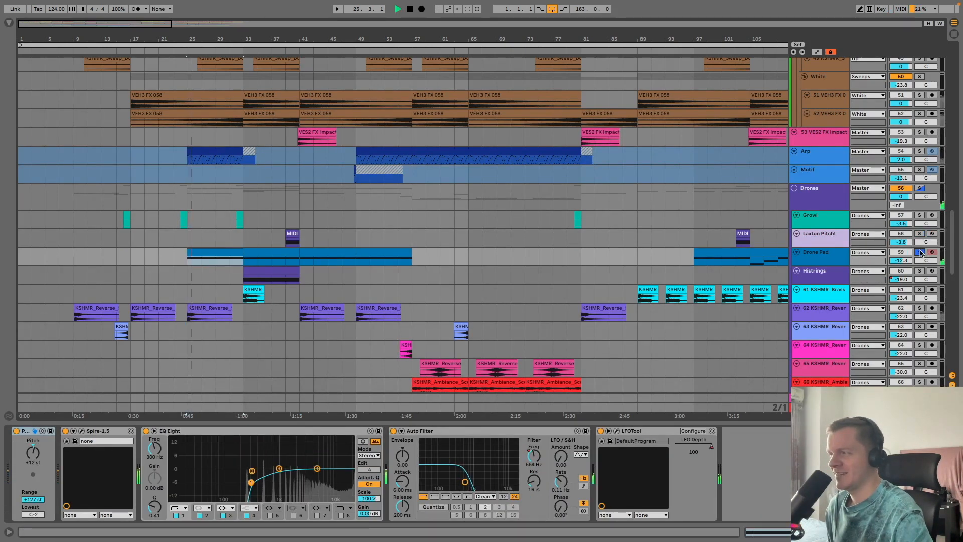
pyautogui.click(824, 261)
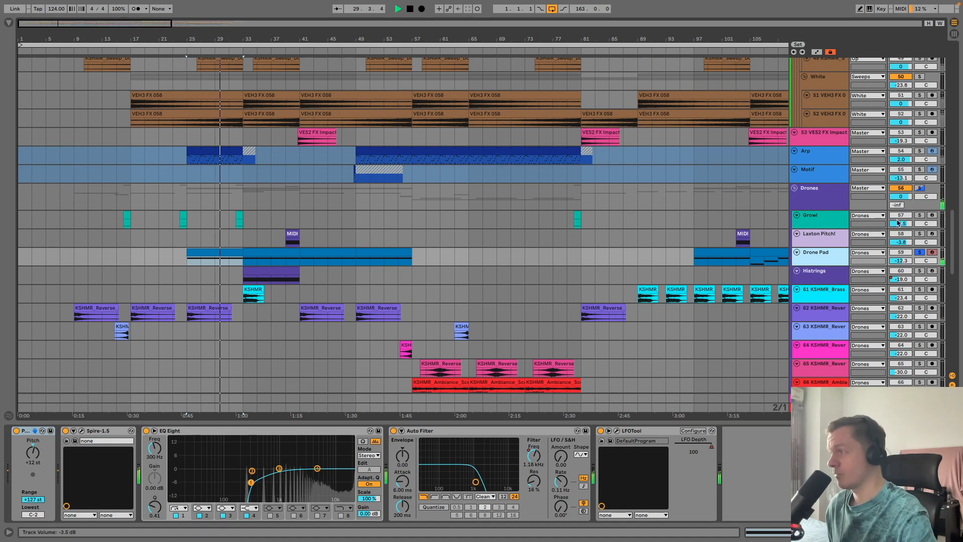
# Step: Add Laxton Pitch! and Growl to the solo alongside Drone Pad and compare the device chains while playing
pyautogui.click(920, 233)
pyautogui.click(919, 214)
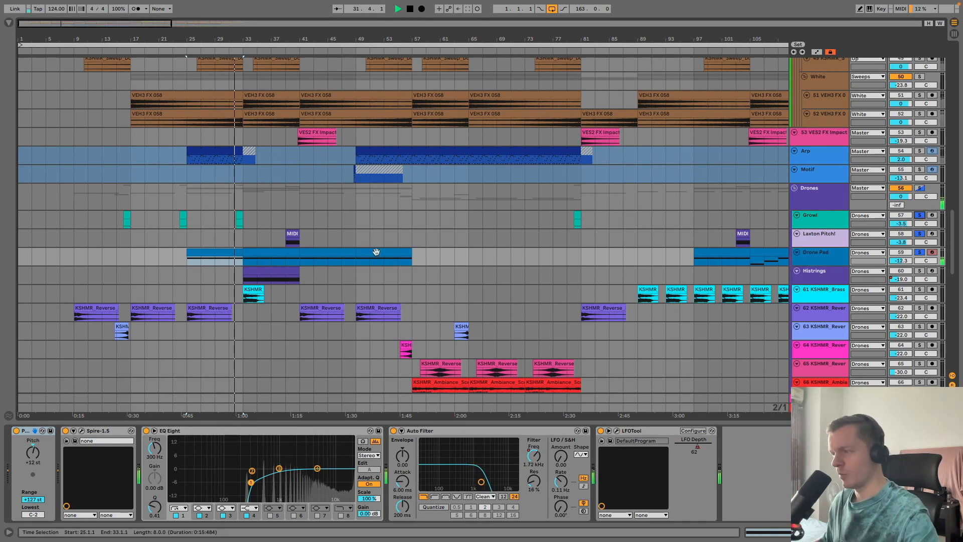
pyautogui.click(822, 236)
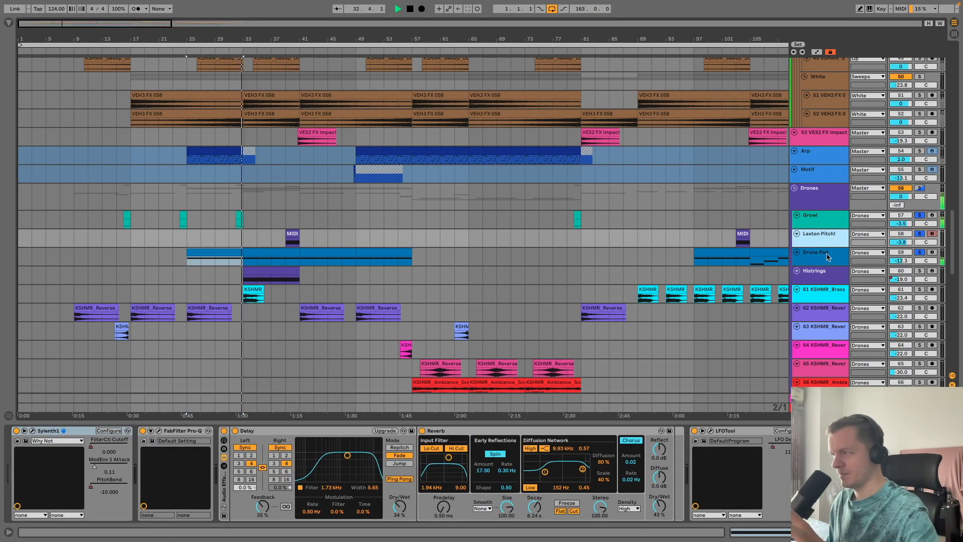
pyautogui.click(824, 253)
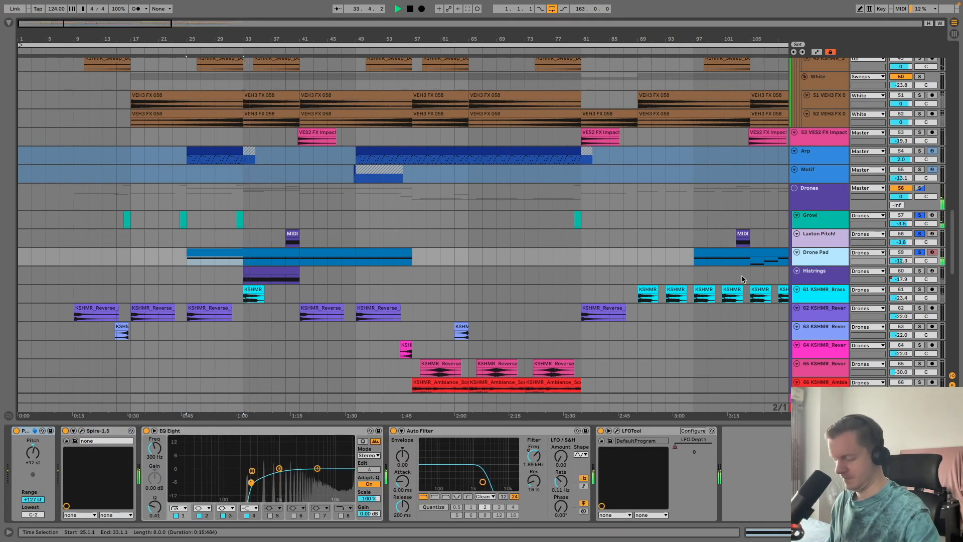
# Step: Stop playback, show the automation lanes and check which Laxton Pitch! parameters are automated
pyautogui.press('a')
pyautogui.press('a')
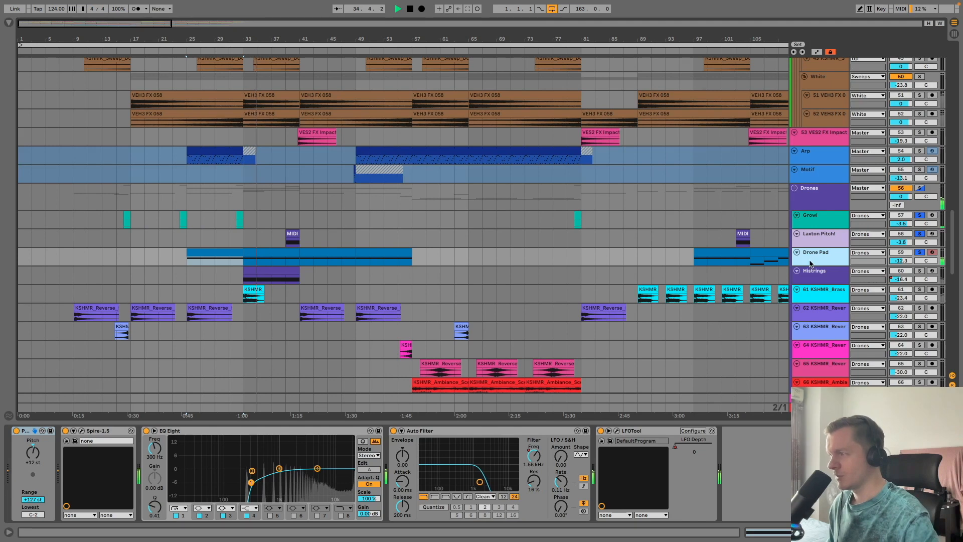
pyautogui.press('a')
pyautogui.press('space')
pyautogui.moveTo(810, 247); pyautogui.dragTo(813, 268)
pyautogui.click(822, 243)
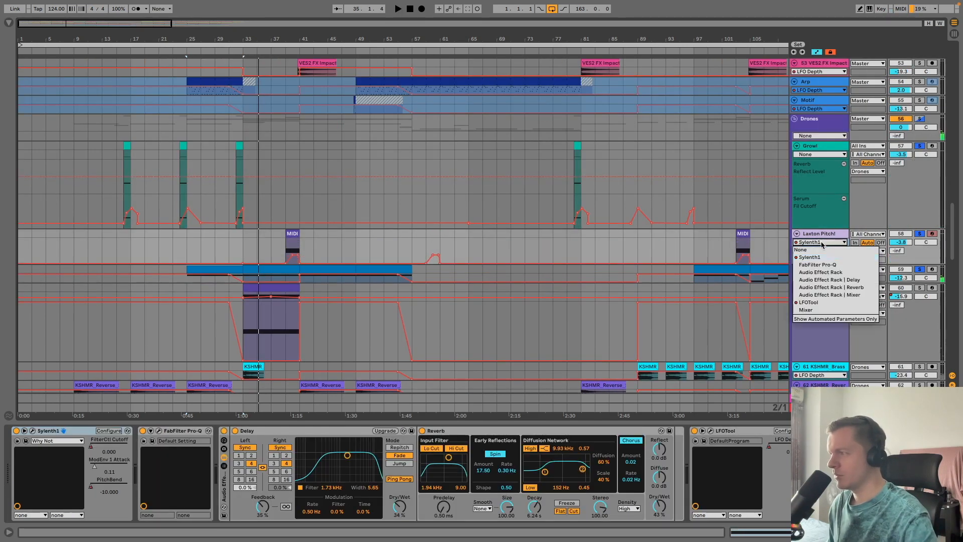
pyautogui.click(803, 212)
# Step: Display the Growl track's Serum Fil Cutoff automation in its main lane and play from bar 25
pyautogui.click(829, 146)
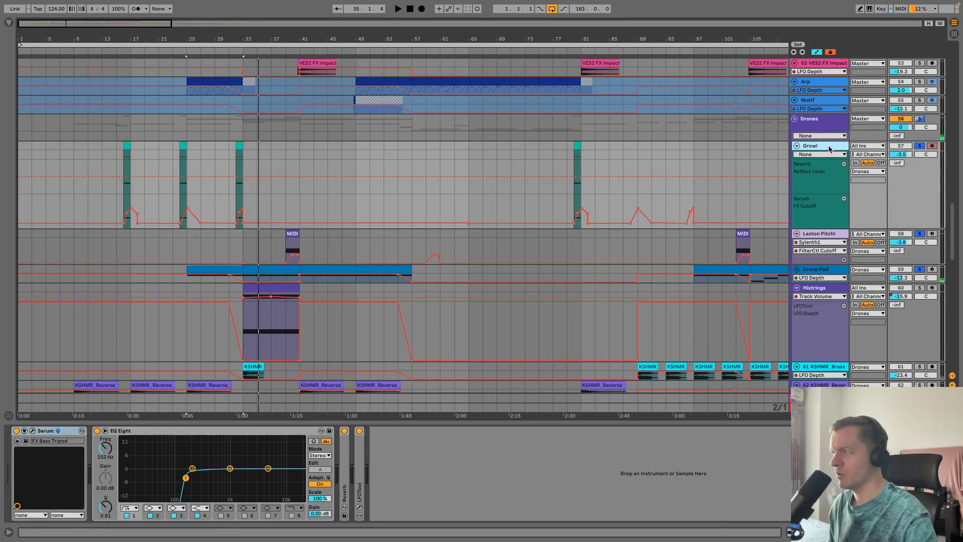
pyautogui.click(826, 155)
pyautogui.click(835, 208)
pyautogui.press('space')
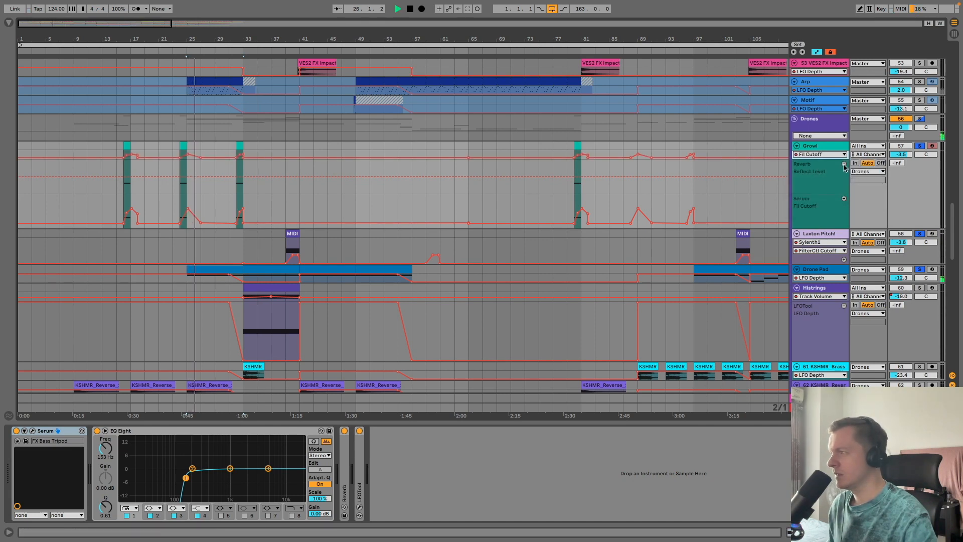
# Step: Remove the extra Serum Fil Cutoff and Reverb Reflect Level lanes from Growl and make the track taller
pyautogui.click(844, 199)
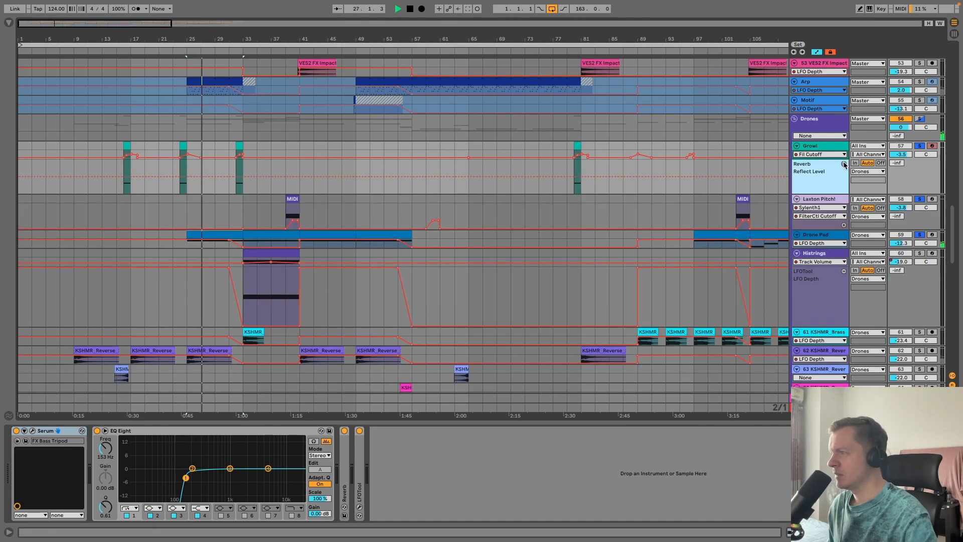
pyautogui.click(844, 163)
pyautogui.click(843, 154)
pyautogui.click(843, 169)
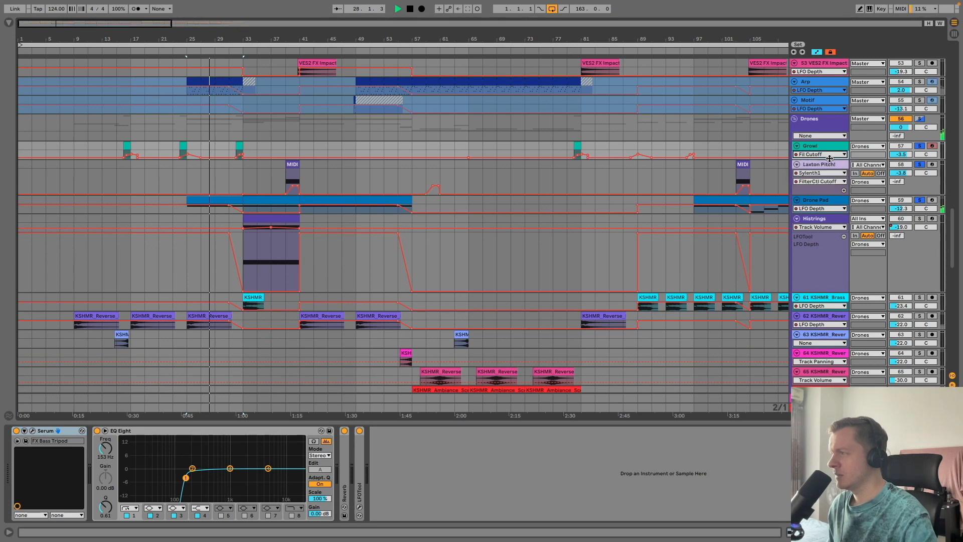
pyautogui.moveTo(829, 160); pyautogui.dragTo(831, 175)
# Step: Expand the Drone Pad track and display its Auto Filter Frequency automation across the whole arrangement
pyautogui.scroll(-3, 286, 309)
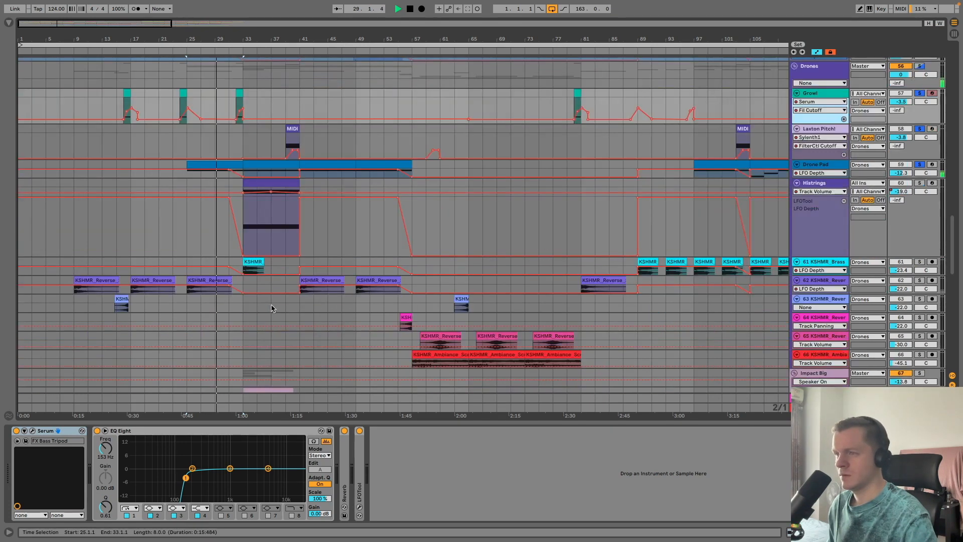
pyautogui.click(828, 176)
pyautogui.click(820, 172)
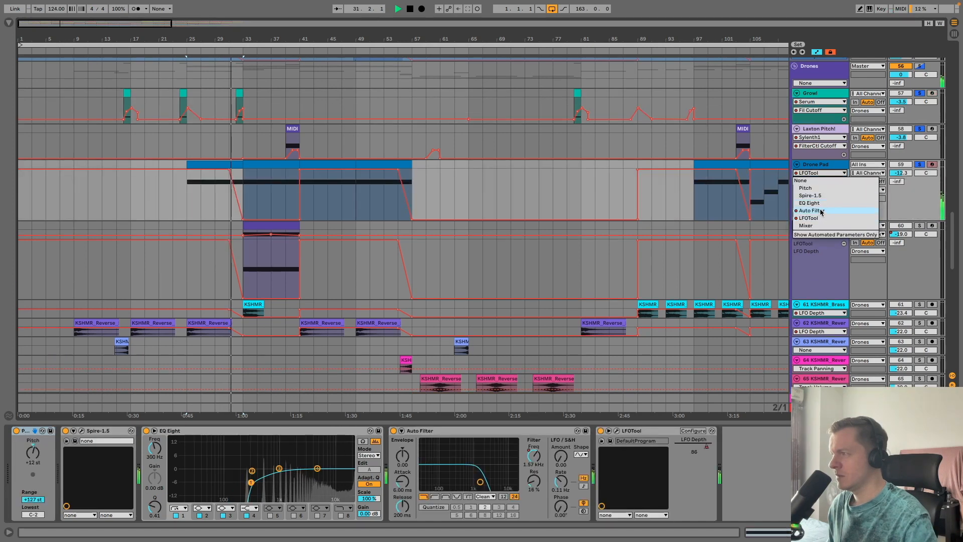
pyautogui.click(815, 228)
pyautogui.moveTo(370, 44); pyautogui.dragTo(240, 39)
pyautogui.scroll(-6, 193, 266)
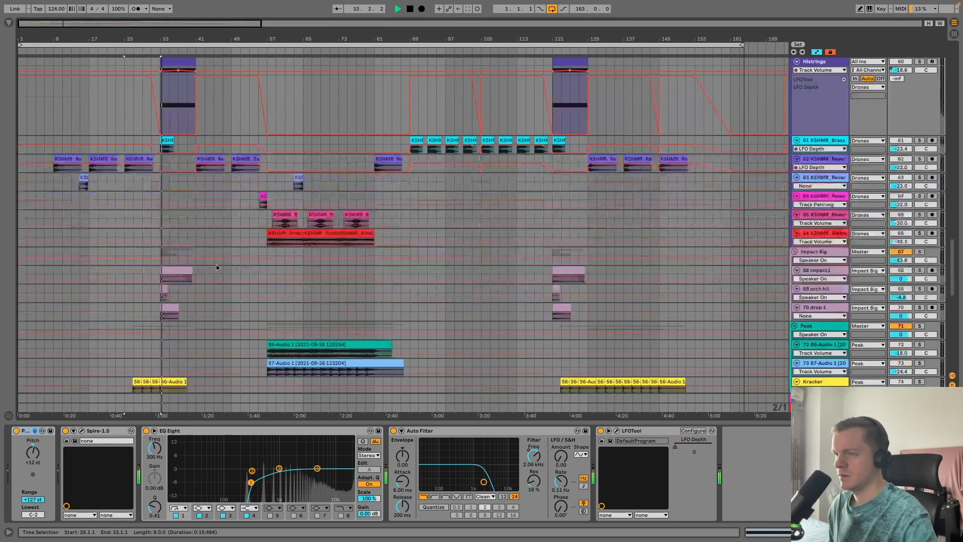
pyautogui.press('space')
# Step: Solo the Histrings track and play its part from bar 33
pyautogui.scroll(3, 524, 267)
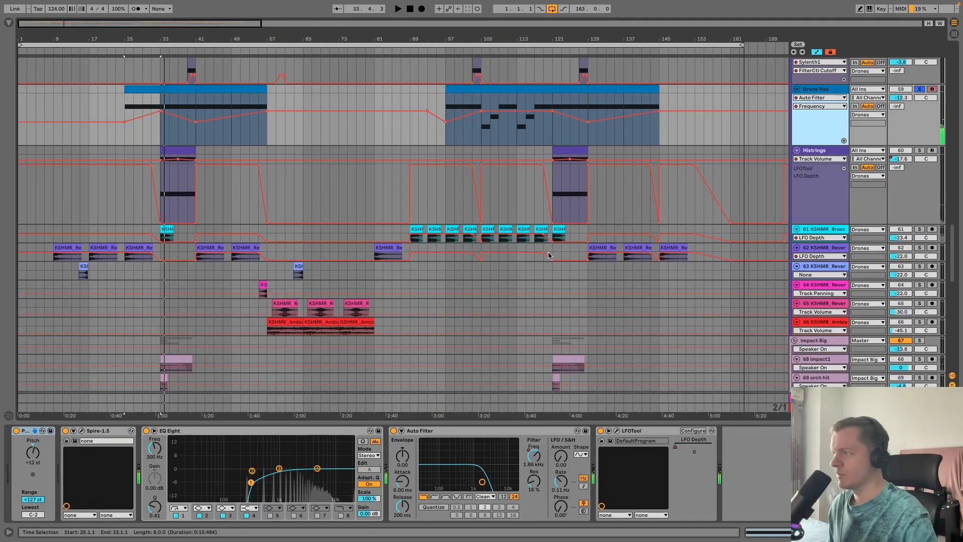
pyautogui.click(920, 151)
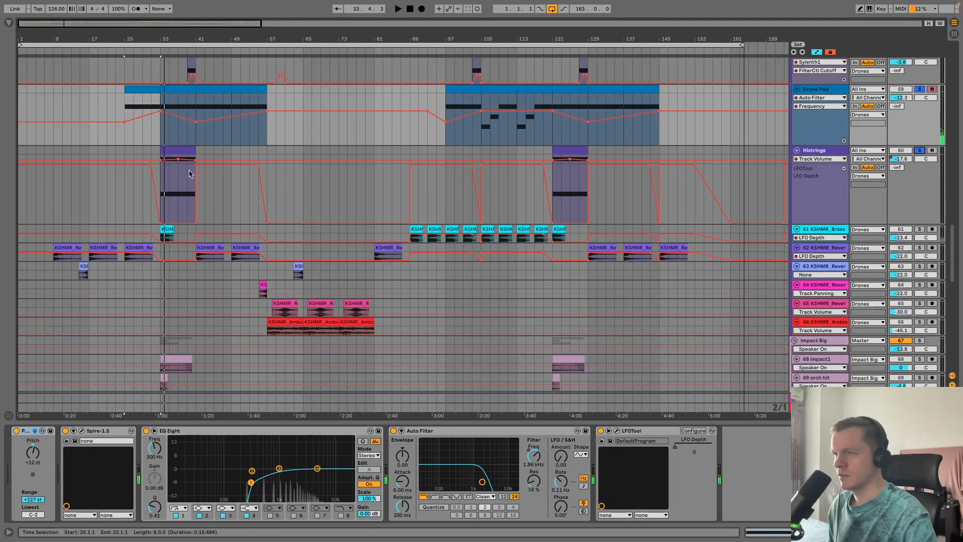
pyautogui.click(187, 149)
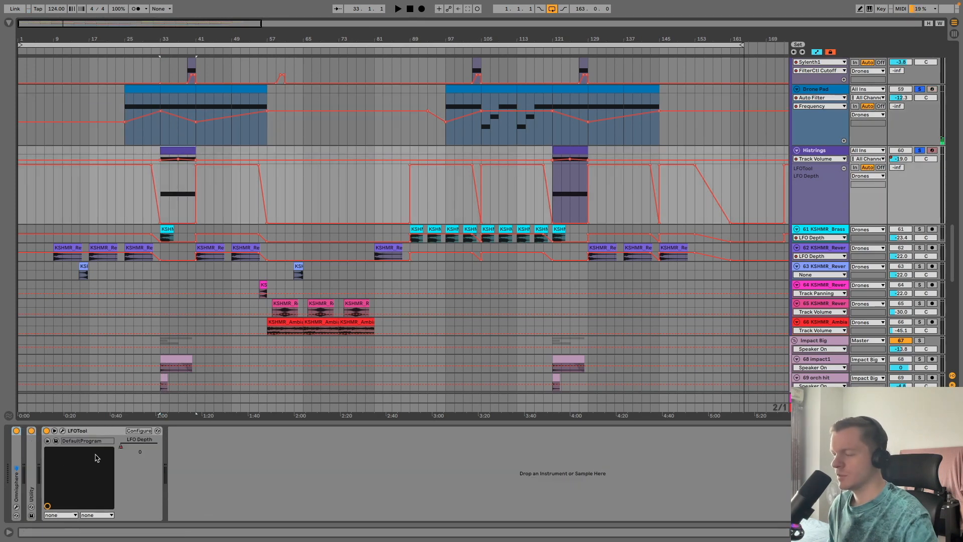
pyautogui.click(159, 153)
pyautogui.press('space')
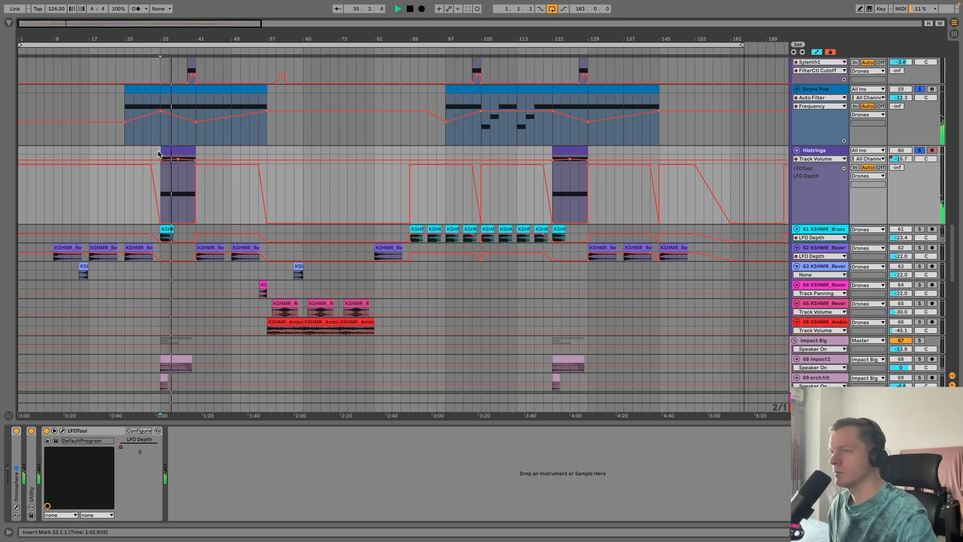
pyautogui.scroll(15, 386, 249)
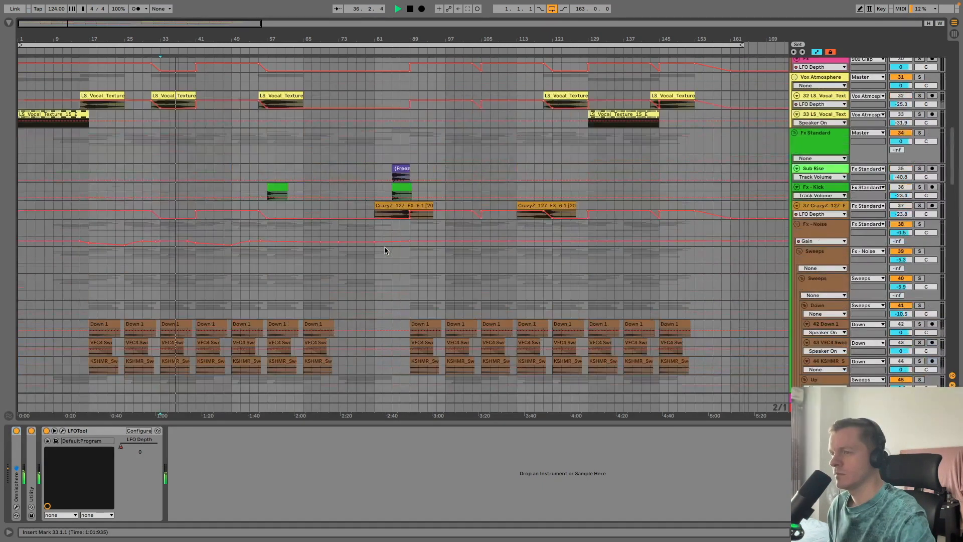
pyautogui.scroll(-15, 386, 249)
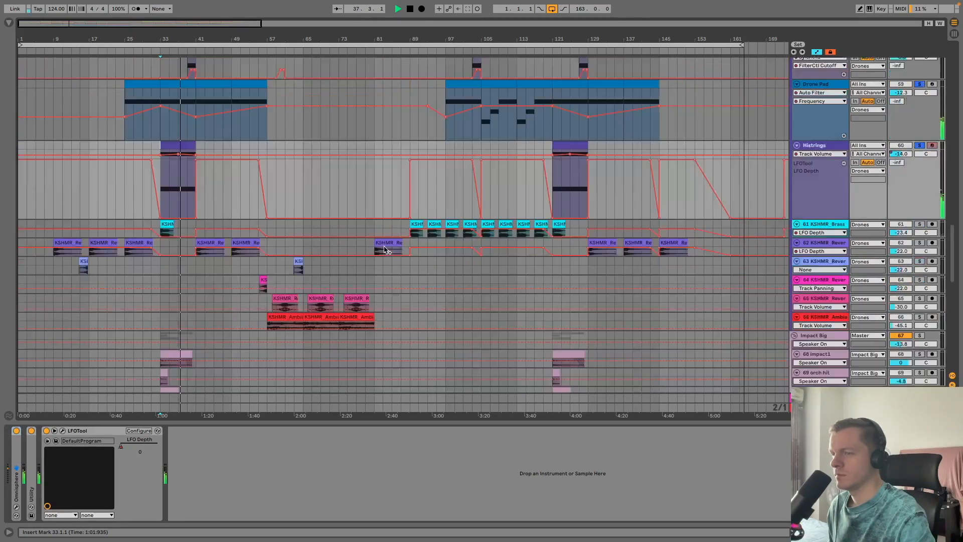
pyautogui.scroll(-2, 387, 249)
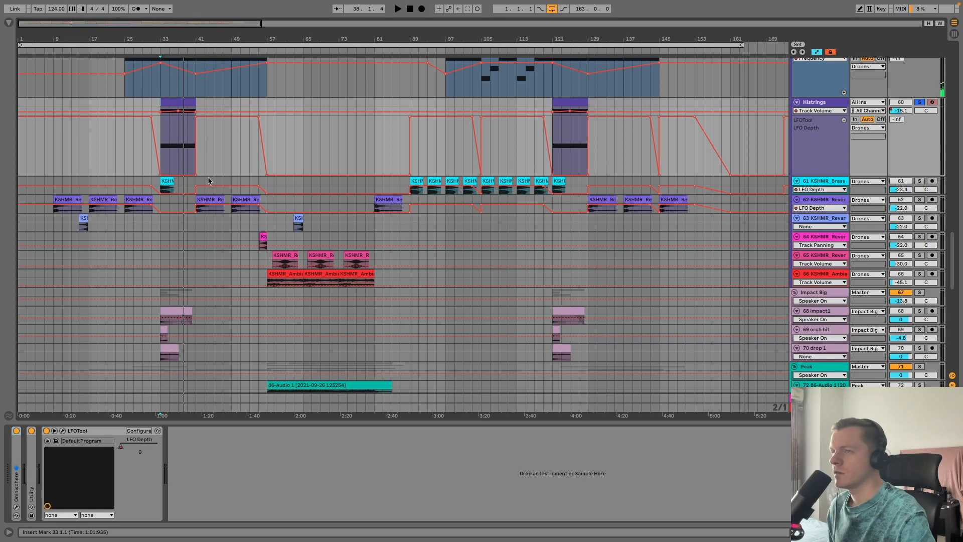
# Step: Solo the KSHMR Brass track, show its device chain and audition the clip at bar 33
pyautogui.click(846, 182)
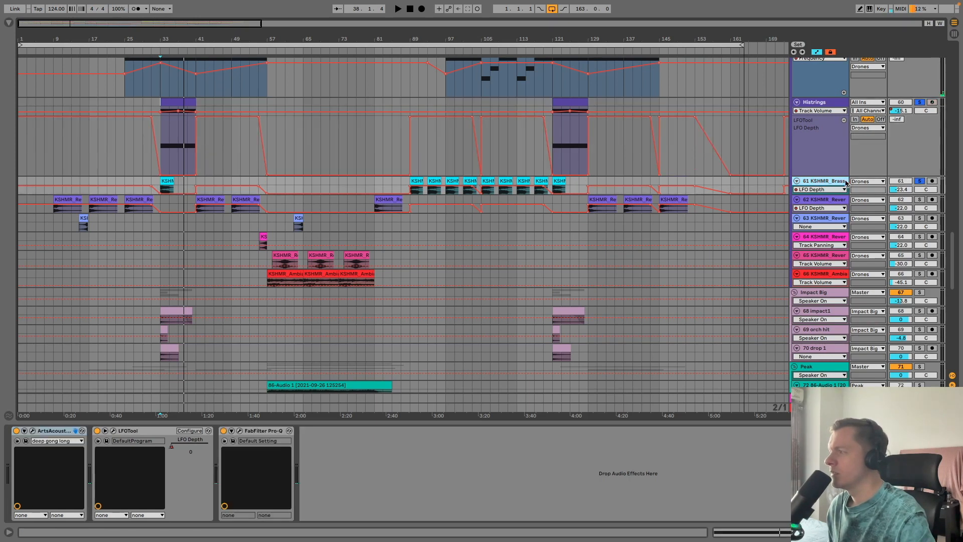
pyautogui.click(923, 181)
pyautogui.click(169, 187)
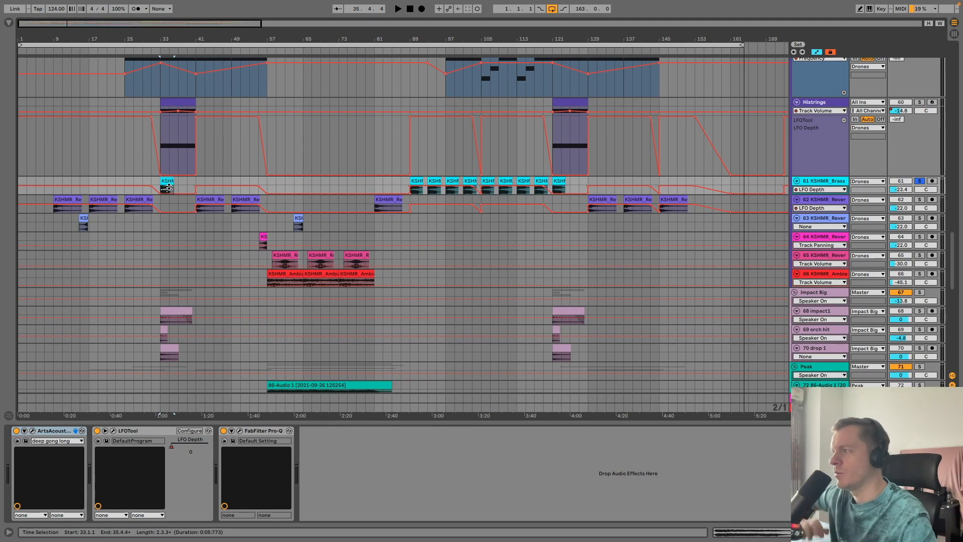
pyautogui.press('space')
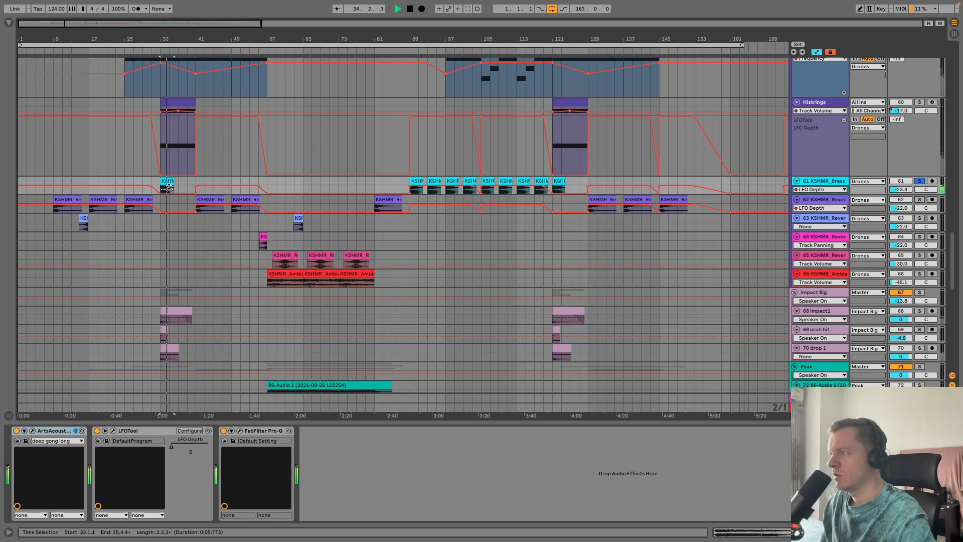
pyautogui.press('space')
# Step: Open the brass clip at bar 33 to examine its waveform, then hide the clip view
pyautogui.click(167, 182)
pyautogui.doubleClick(167, 182)
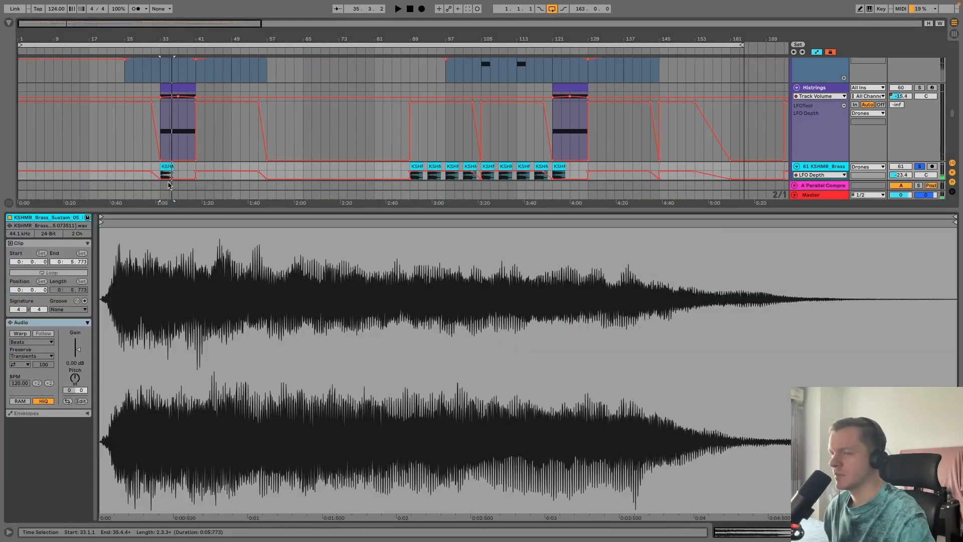
pyautogui.click(954, 532)
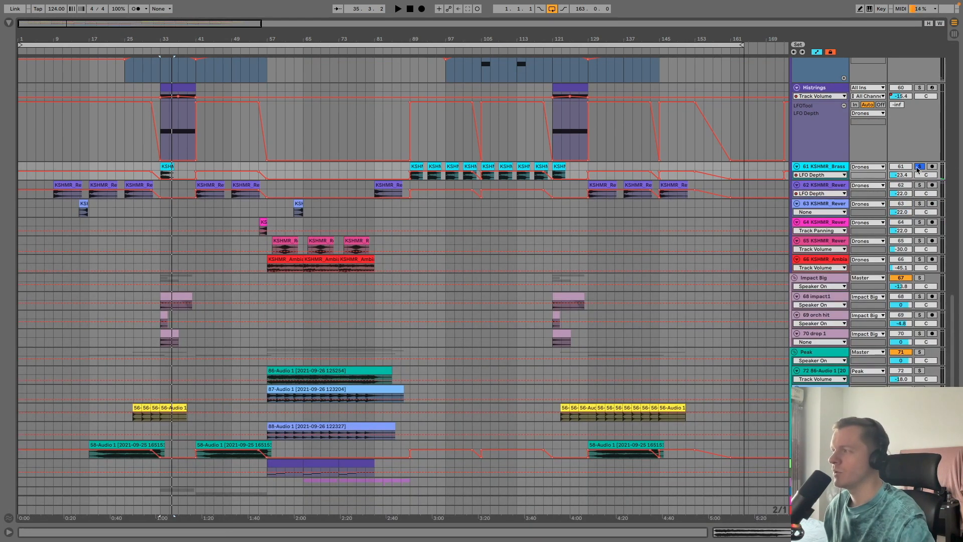
# Step: Solo track 62, the KSHMR Reverse track, and play its clip from bar 17
pyautogui.click(920, 185)
pyautogui.click(97, 183)
pyautogui.click(97, 183)
pyautogui.press('space')
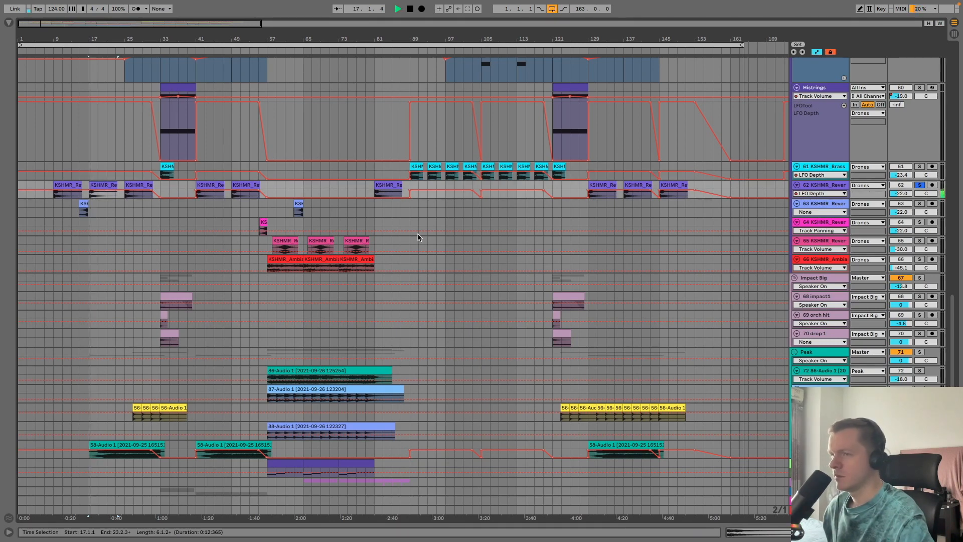
# Step: Stop playback, show track 62's device chain and enlarge its reverse synth clip at bar 17 to examine the waveform
pyautogui.doubleClick(845, 187)
pyautogui.press('space')
pyautogui.click(91, 173)
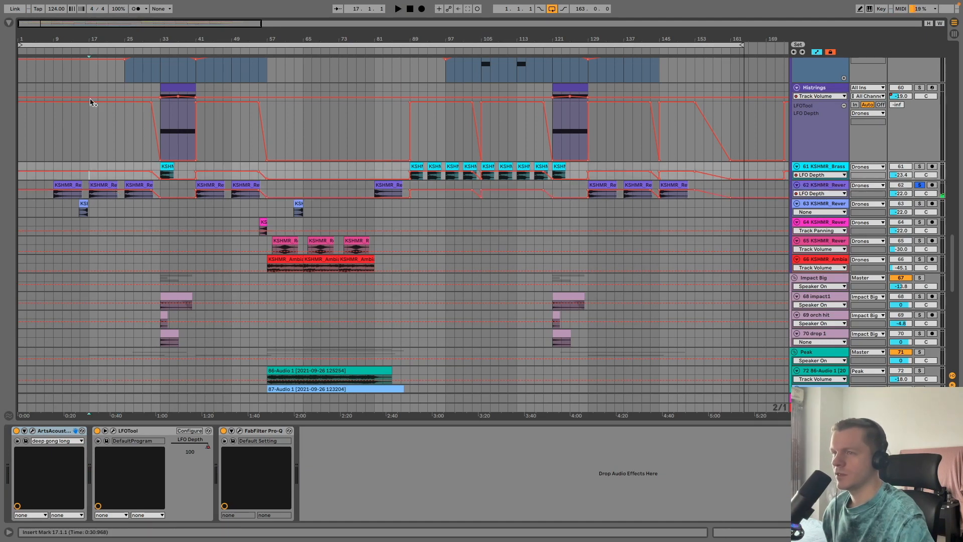
pyautogui.moveTo(91, 40); pyautogui.dragTo(97, 101)
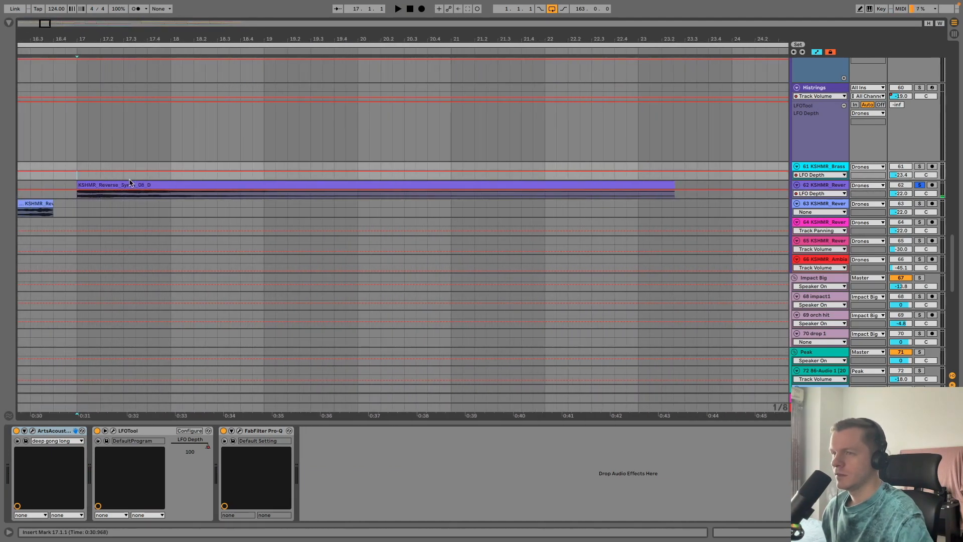
pyautogui.click(135, 193)
pyautogui.moveTo(815, 200); pyautogui.dragTo(844, 262)
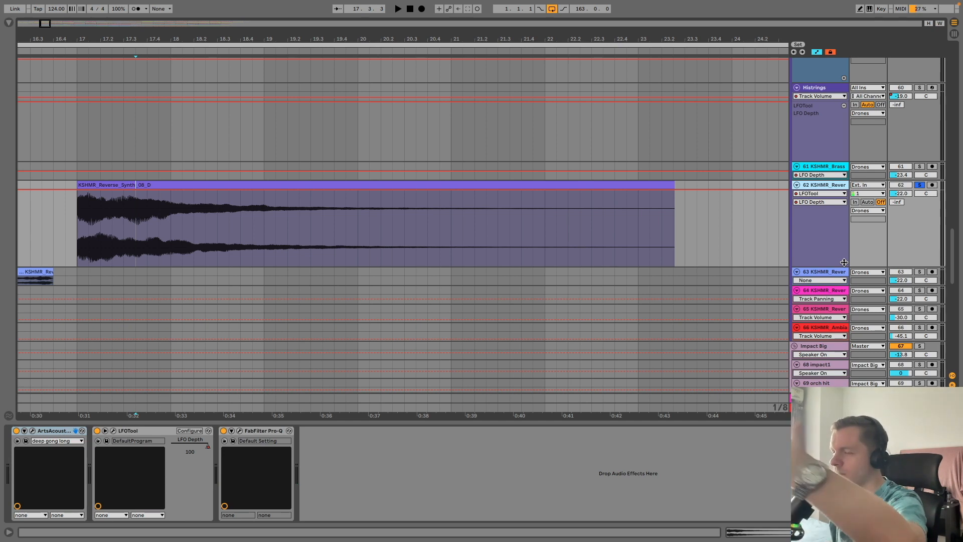
pyautogui.moveTo(844, 262); pyautogui.dragTo(841, 241)
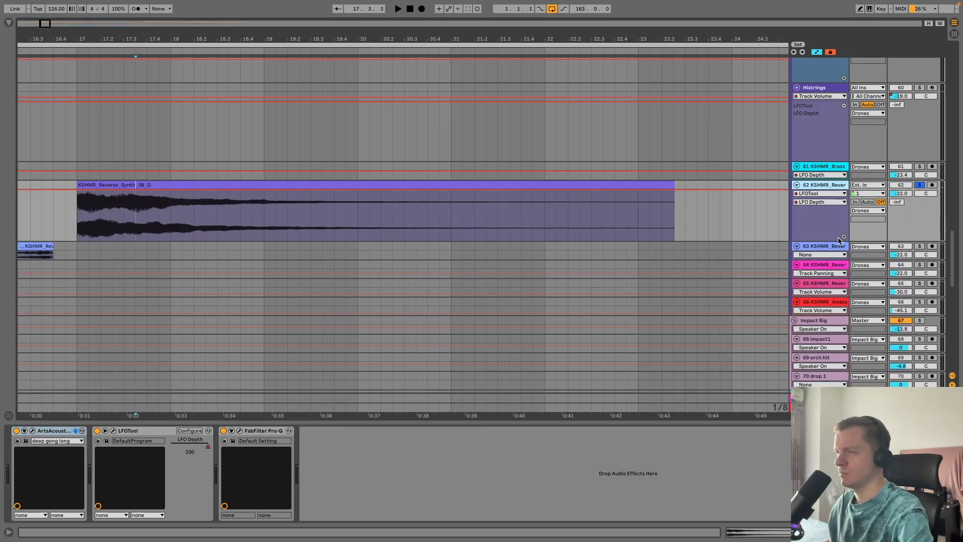
# Step: Take track 62 out of solo, then solo track 63 and play its short reverse clip near bar 15
pyautogui.click(921, 186)
pyautogui.moveTo(636, 39); pyautogui.dragTo(636, 11)
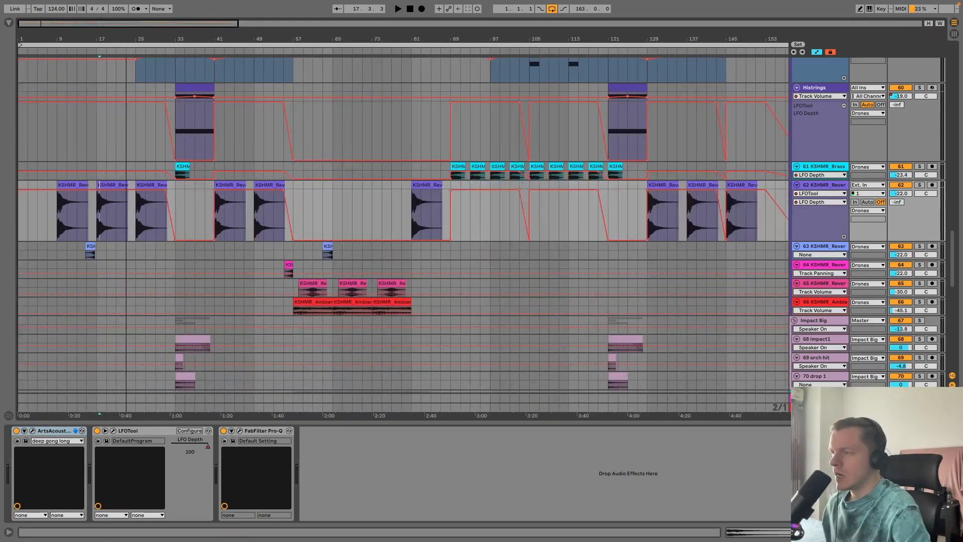
pyautogui.click(919, 246)
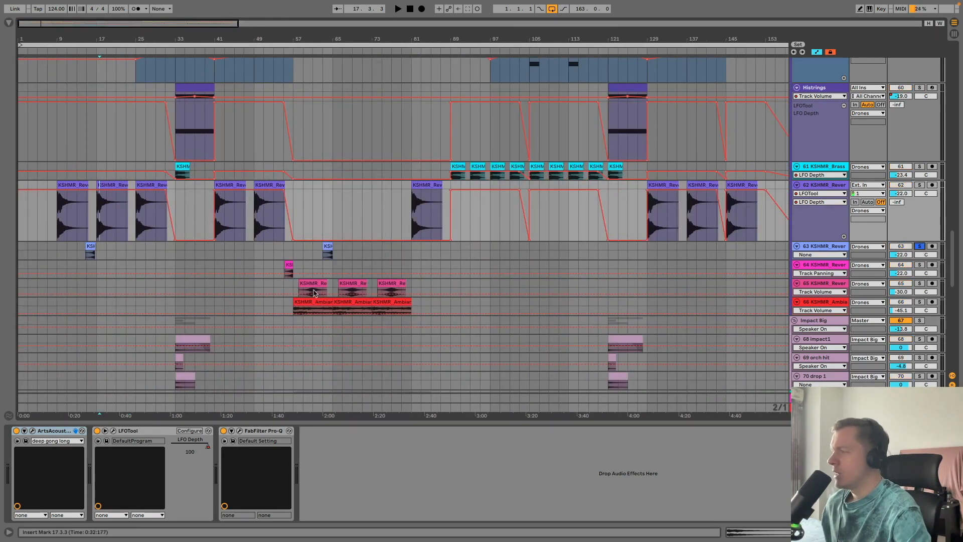
pyautogui.click(93, 251)
pyautogui.press('space')
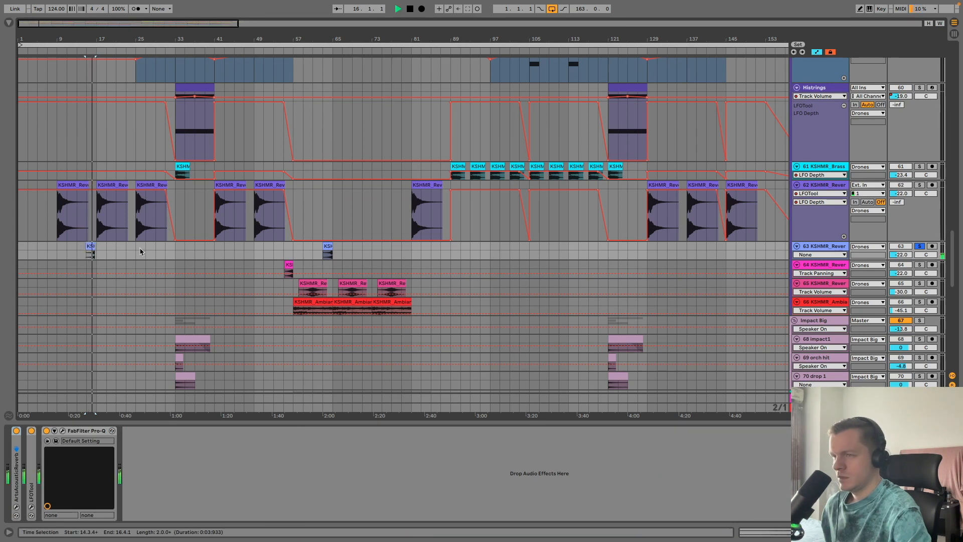
pyautogui.press('space')
# Step: Solo track 64 and play its reverse clip leading into bar 57
pyautogui.click(288, 266)
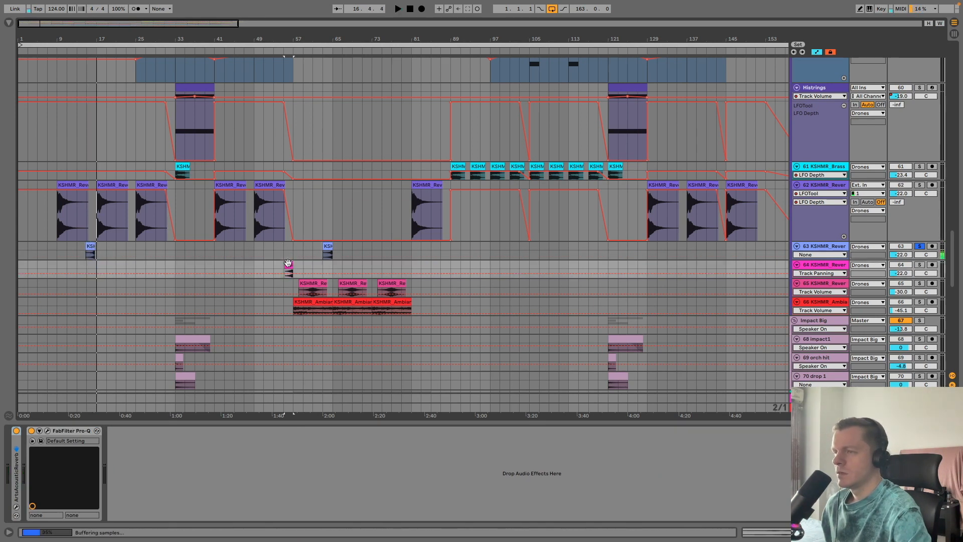
pyautogui.click(920, 265)
pyautogui.click(288, 266)
pyautogui.press('space')
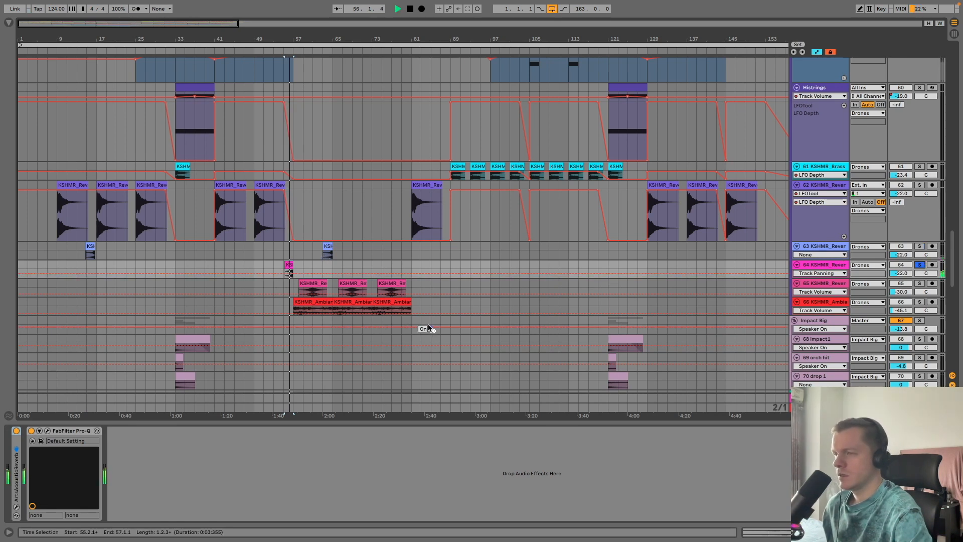
# Step: Solo track 65, hide the automation lanes and audition its reverse synth clip at bar 58 up close
pyautogui.click(920, 283)
pyautogui.click(319, 285)
pyautogui.press('a')
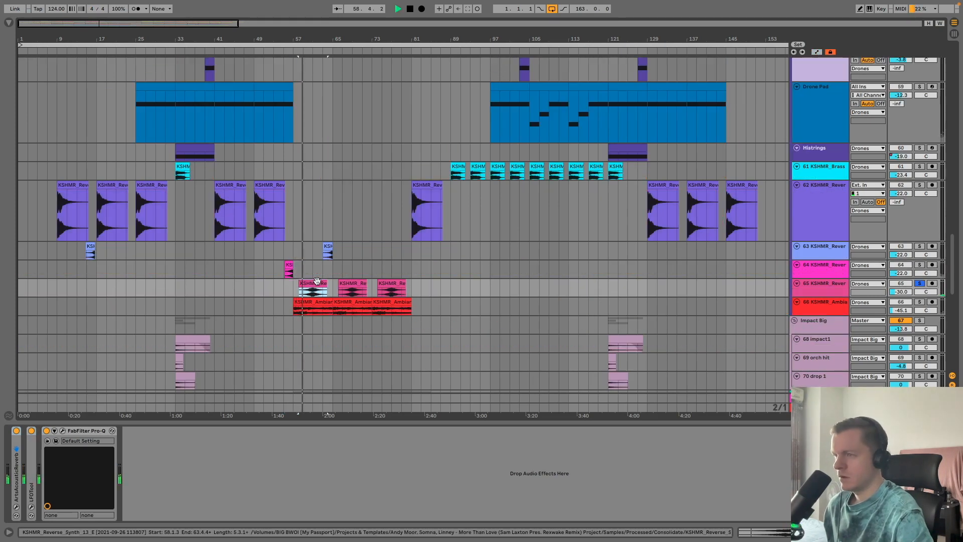
pyautogui.moveTo(300, 36); pyautogui.dragTo(301, 91)
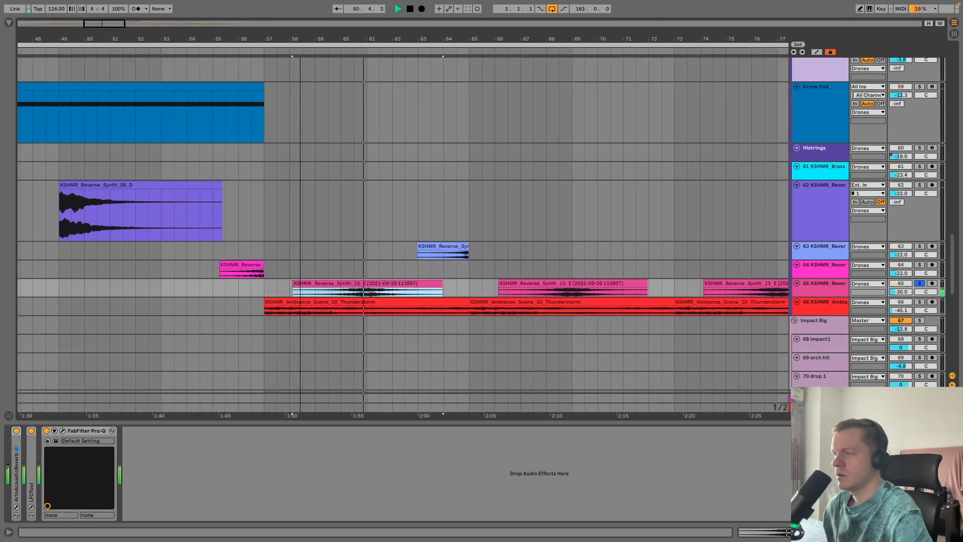
pyautogui.moveTo(301, 91); pyautogui.dragTo(301, 36)
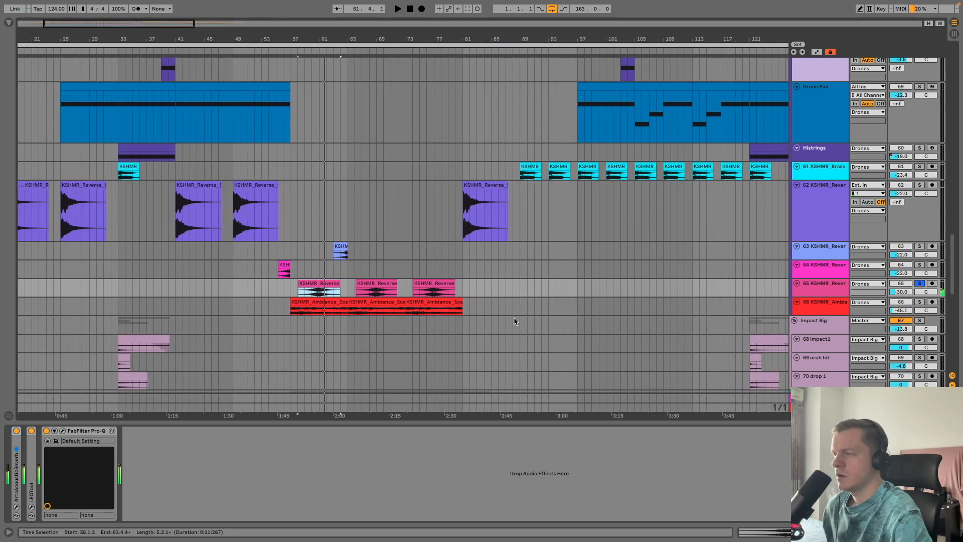
# Step: Solo track 66, the KSHMR Ambience track, make it slightly taller and play its thunderstorm clips from bar 57
pyautogui.click(828, 310)
pyautogui.scroll(-15, 829, 314)
pyautogui.scroll(10, 829, 313)
pyautogui.scroll(1, 829, 314)
pyautogui.click(919, 232)
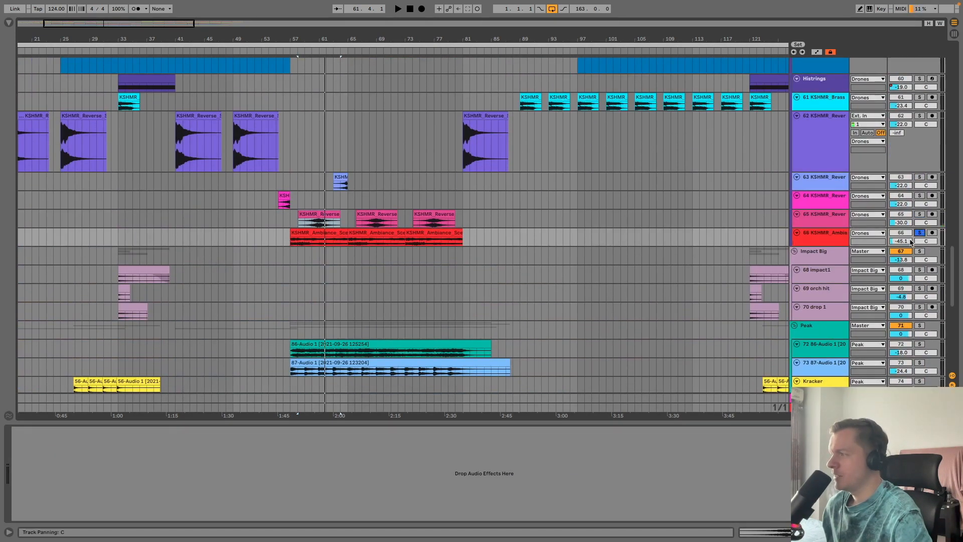
pyautogui.click(321, 232)
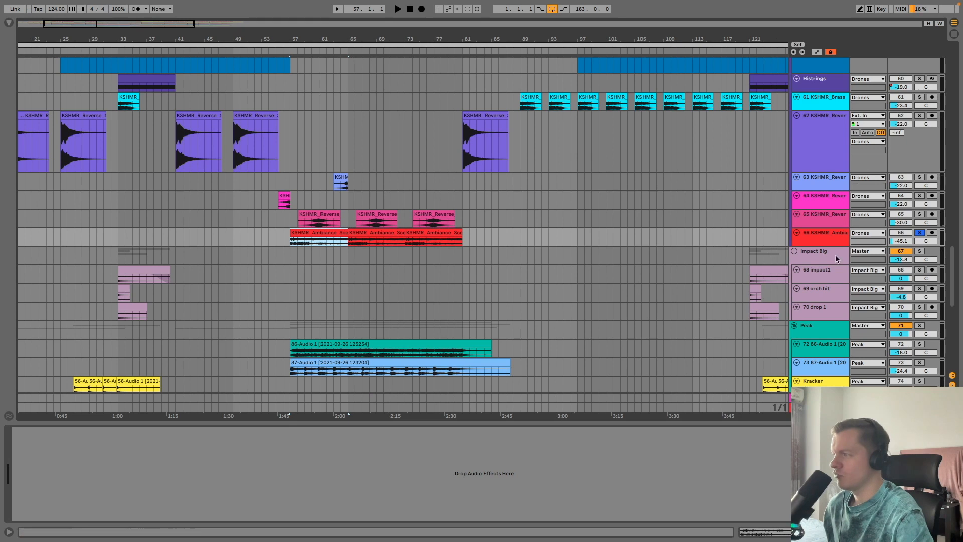
pyautogui.moveTo(823, 247); pyautogui.dragTo(822, 254)
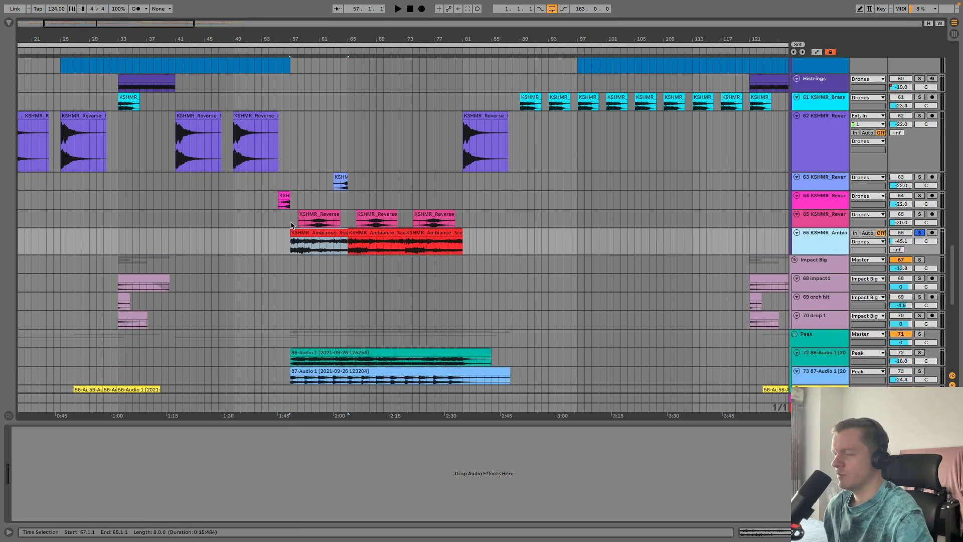
pyautogui.click(290, 249)
pyautogui.press('space')
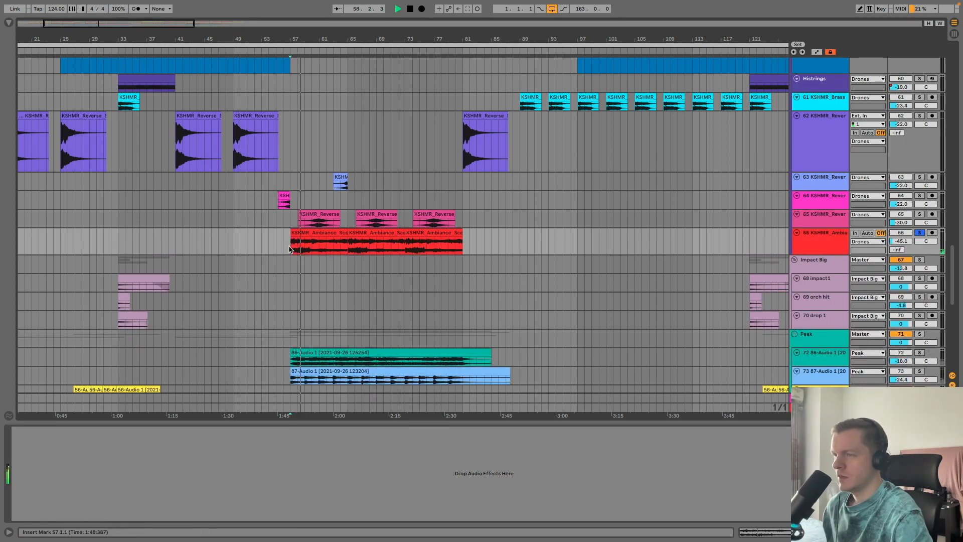
pyautogui.moveTo(321, 39); pyautogui.dragTo(321, 80)
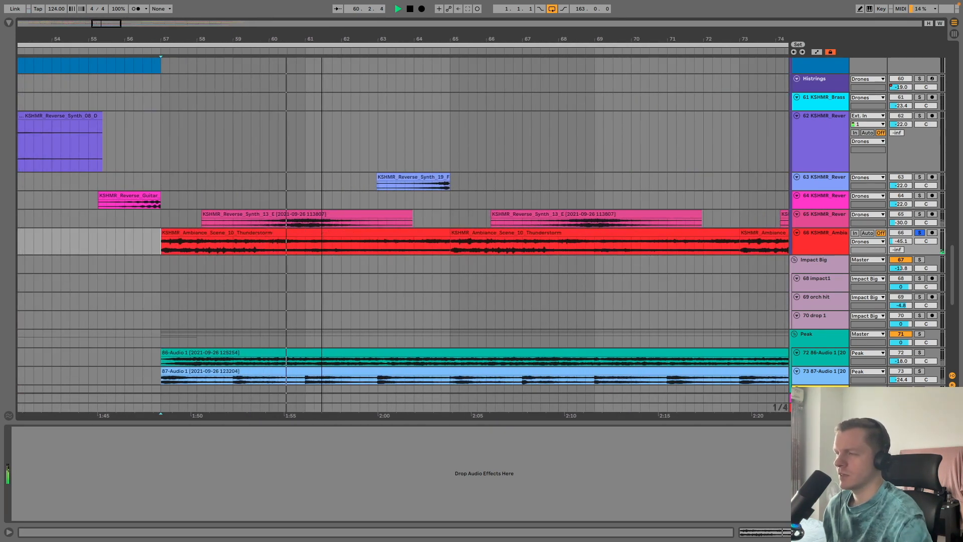
pyautogui.moveTo(322, 80); pyautogui.dragTo(283, 35)
# Step: Add tracks 65, 64 and 63 and the Arp to the solo, listen to them together and stop playback
pyautogui.click(919, 213)
pyautogui.click(919, 195)
pyautogui.click(920, 176)
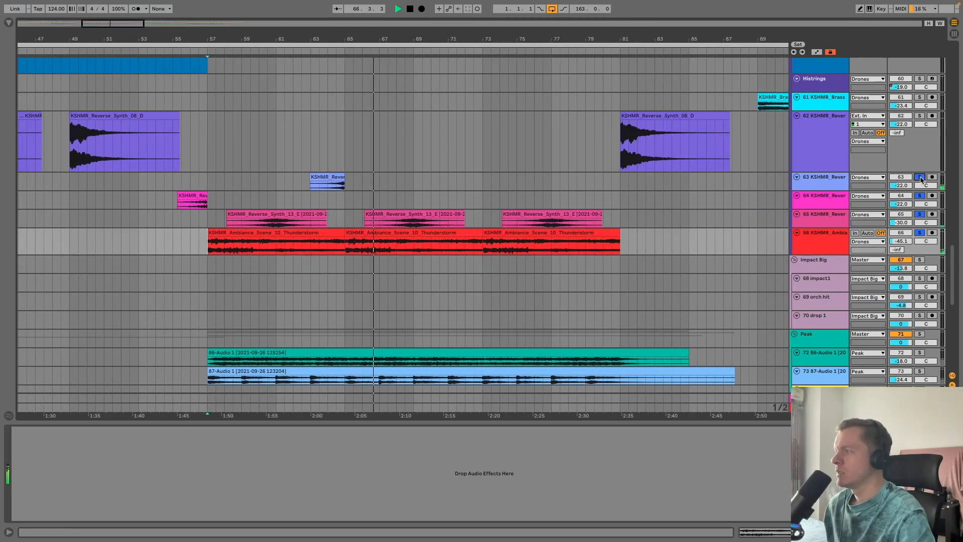
pyautogui.scroll(8, 737, 140)
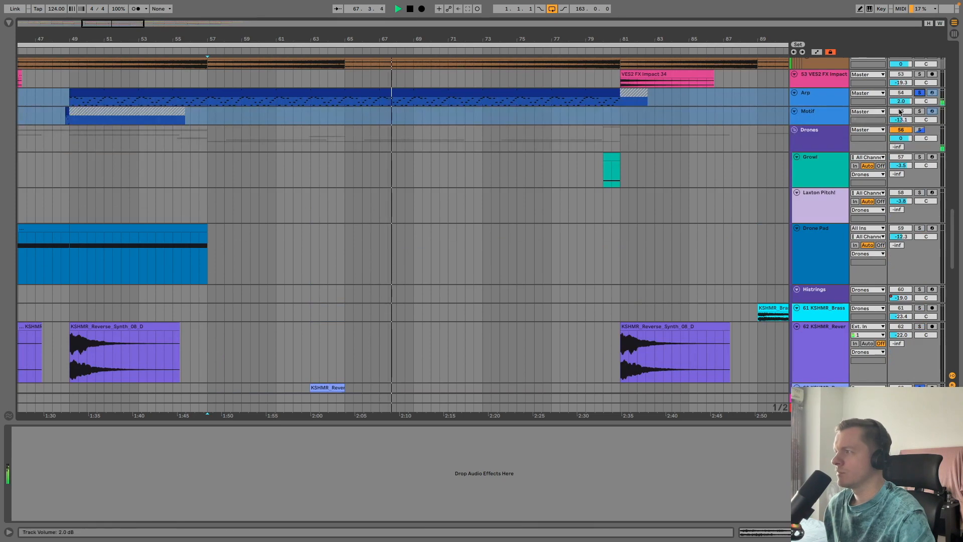
pyautogui.press('space')
# Step: Replace the individual track solos with a solo on the whole Drones group alongside the Arp
pyautogui.click(333, 99)
pyautogui.scroll(20, 494, 171)
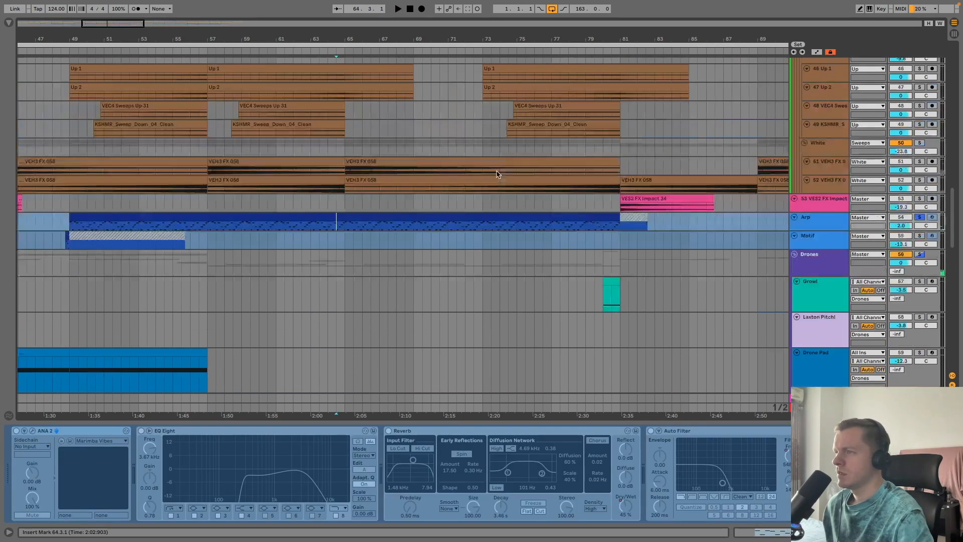
pyautogui.scroll(-15, 493, 171)
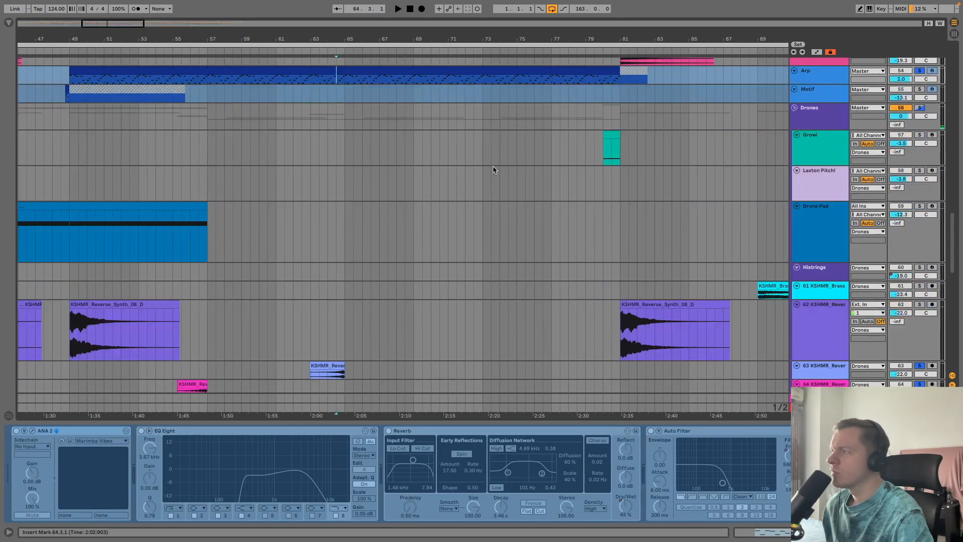
pyautogui.scroll(-8, 542, 173)
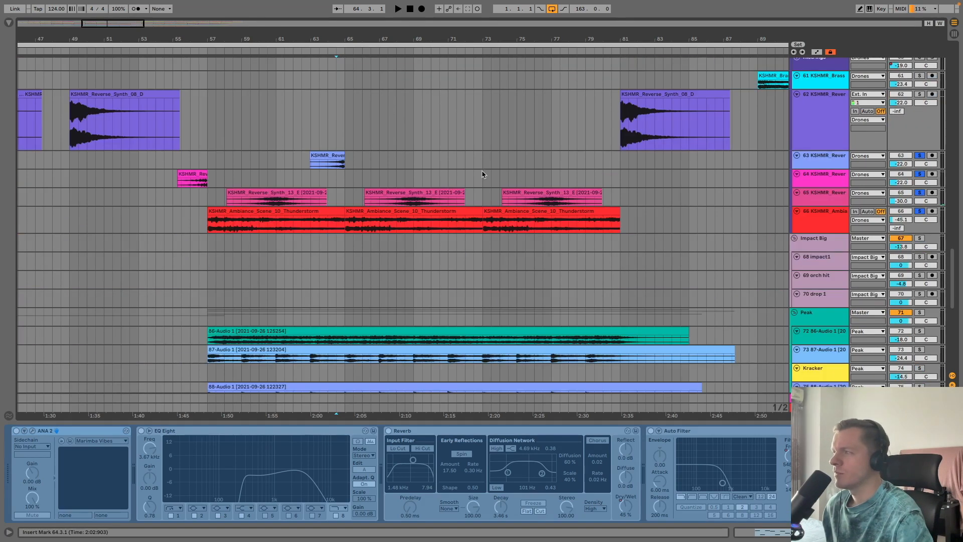
pyautogui.scroll(5, 722, 150)
pyautogui.scroll(4, 853, 140)
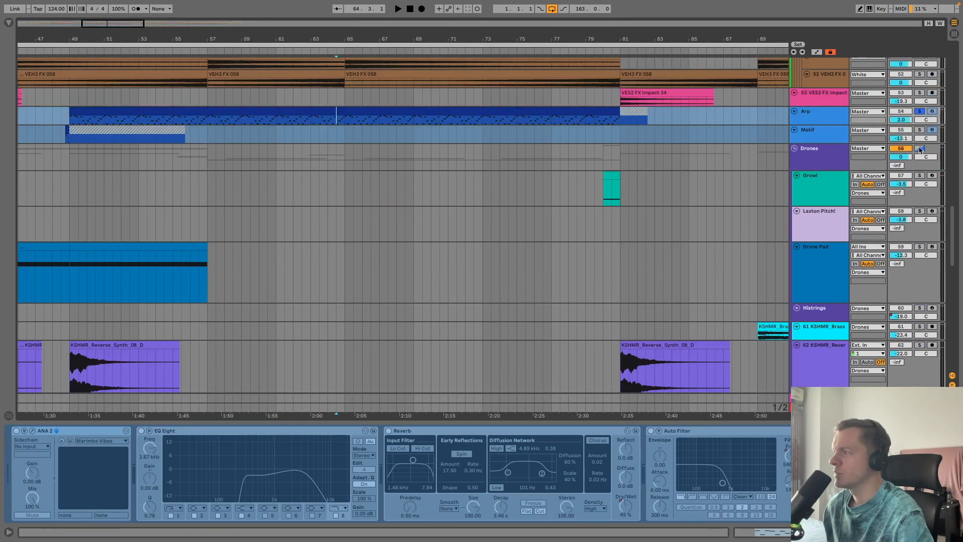
pyautogui.click(920, 149)
pyautogui.click(921, 149)
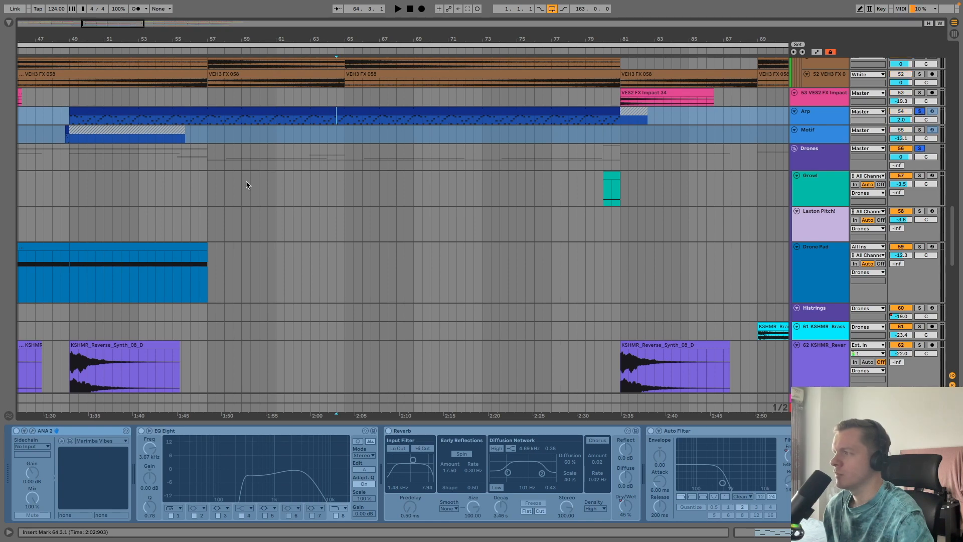
# Step: Play the Arp and the Drones group together from bar 57 while looking through the tracks below
pyautogui.click(205, 140)
pyautogui.scroll(-9, 353, 195)
pyautogui.press('space')
pyautogui.scroll(4, 355, 196)
pyautogui.scroll(5, 354, 195)
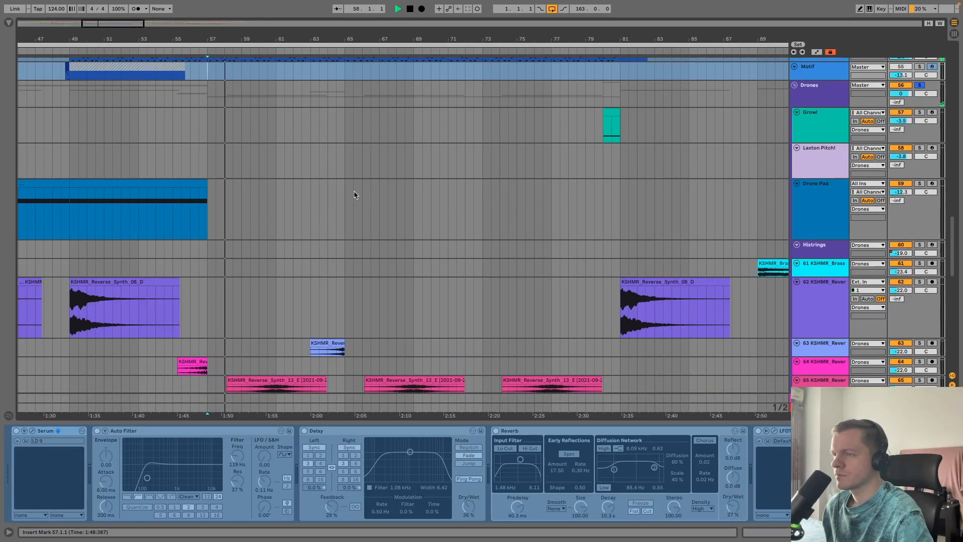
pyautogui.scroll(-2, 355, 196)
pyautogui.scroll(-1, 355, 196)
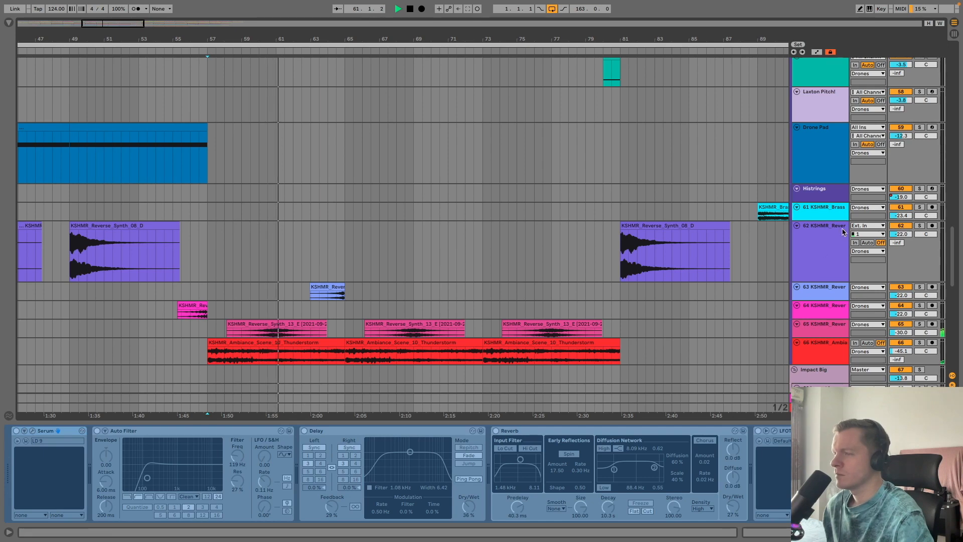
pyautogui.scroll(-9, 526, 243)
pyautogui.scroll(-6, 527, 243)
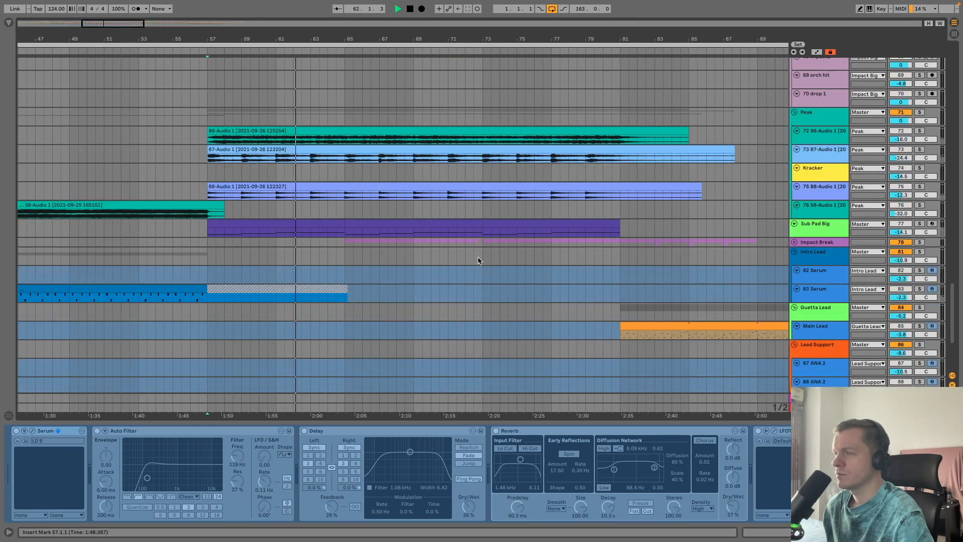
# Step: Move the Intro Lead group directly below the Drones group, above Impact Big, and stop playback
pyautogui.moveTo(432, 39); pyautogui.dragTo(432, 6)
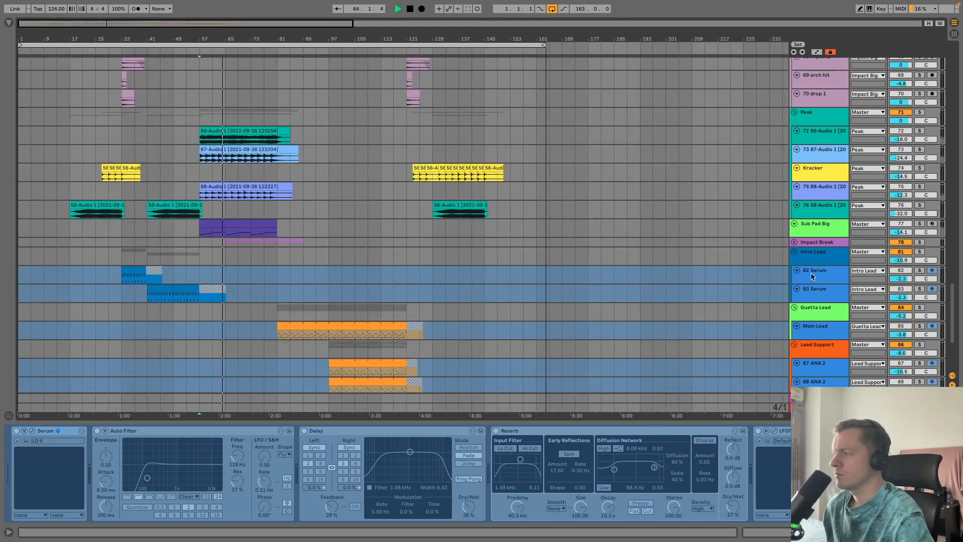
pyautogui.click(812, 253)
pyautogui.scroll(4, 803, 311)
pyautogui.moveTo(813, 340); pyautogui.dragTo(804, 122)
pyautogui.scroll(10, 805, 125)
pyautogui.scroll(6, 394, 358)
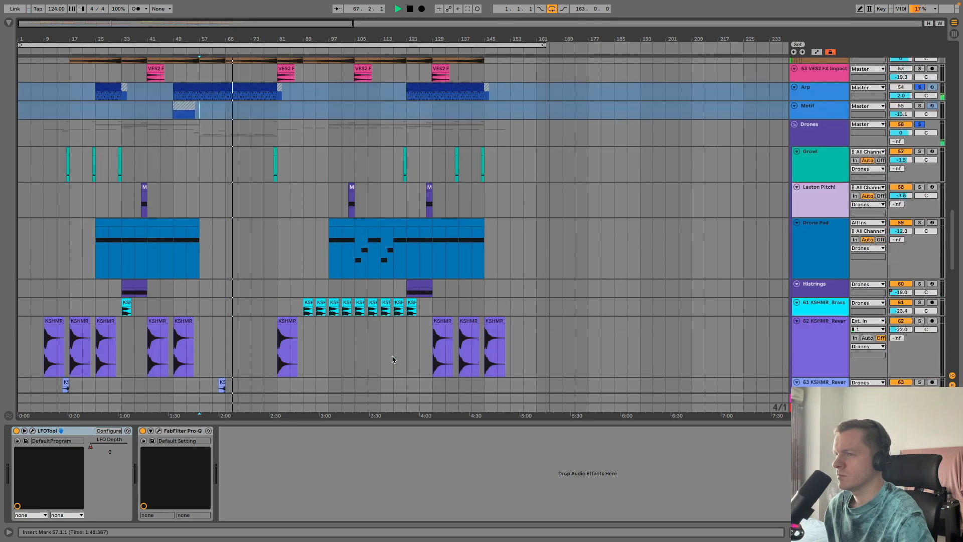
pyautogui.scroll(-2, 380, 352)
pyautogui.scroll(-3, 379, 351)
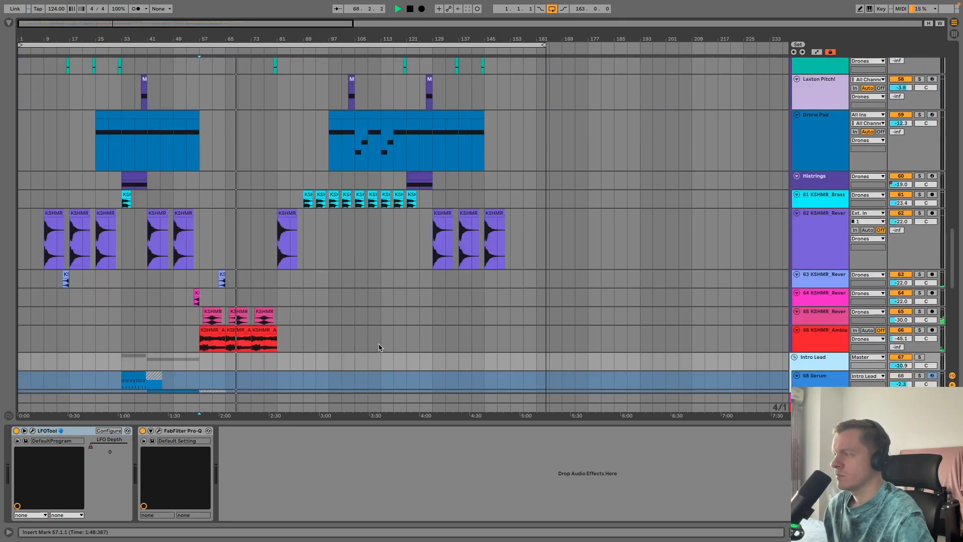
pyautogui.scroll(-6, 380, 347)
pyautogui.press('space')
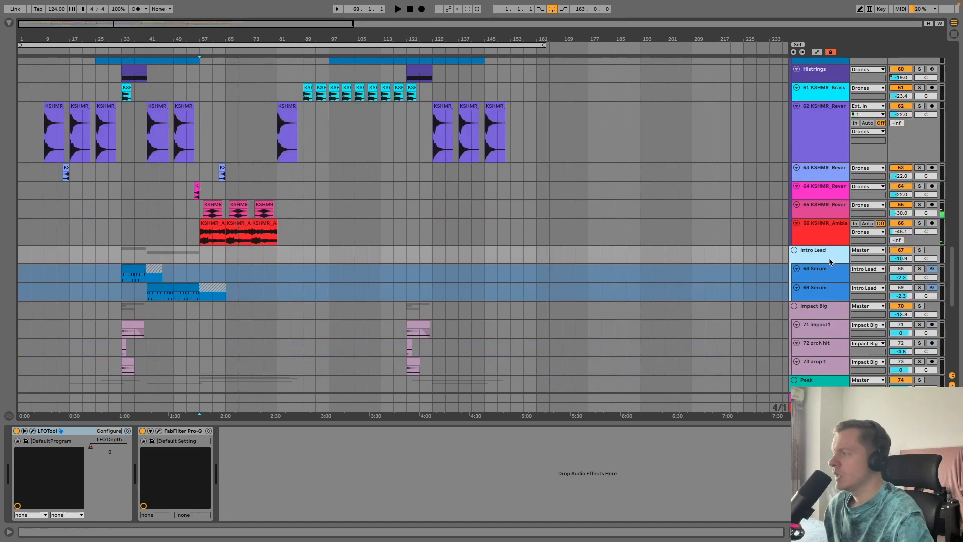
# Step: Select the first Serum clip at bar 33 and solo the Intro Lead group
pyautogui.click(124, 272)
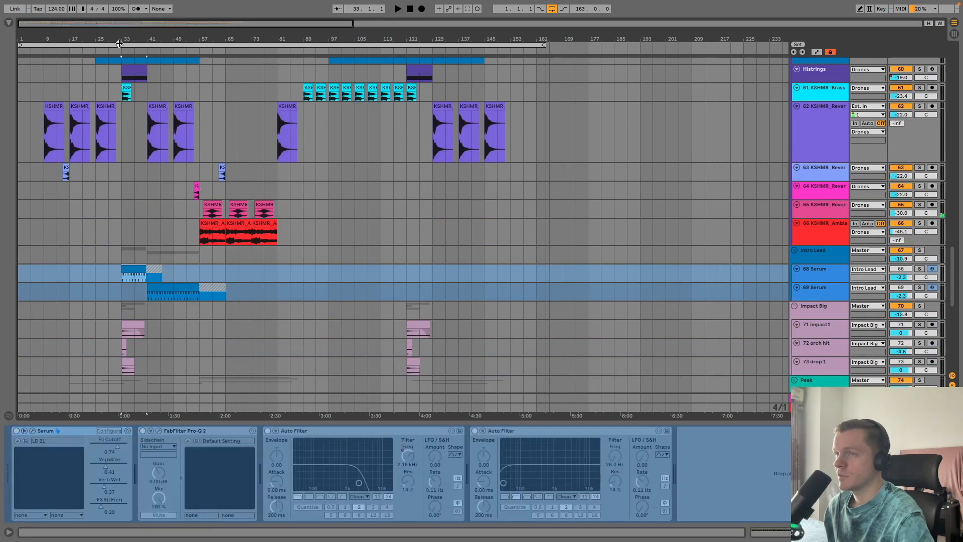
pyautogui.scroll(5, 123, 272)
pyautogui.moveTo(123, 37); pyautogui.dragTo(158, 36)
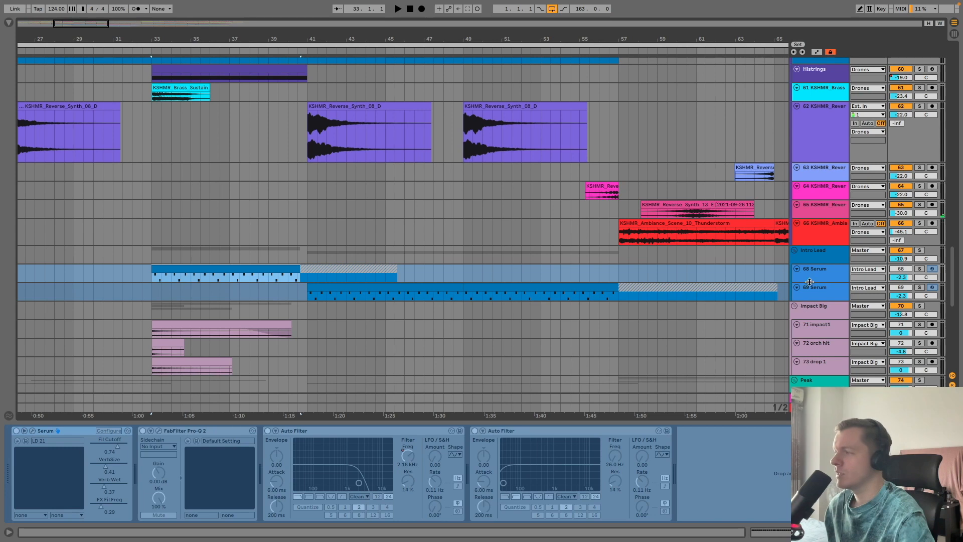
pyautogui.click(828, 260)
pyautogui.click(919, 251)
# Step: Select the 68 Serum track in the Intro Lead group to show its device chain
pyautogui.click(839, 255)
pyautogui.doubleClick(827, 271)
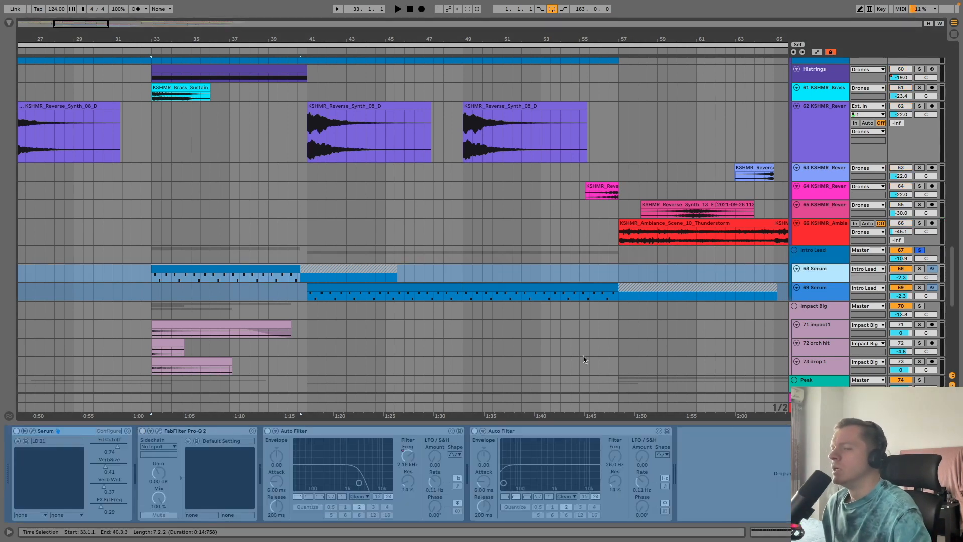
pyautogui.click(802, 296)
pyautogui.click(810, 275)
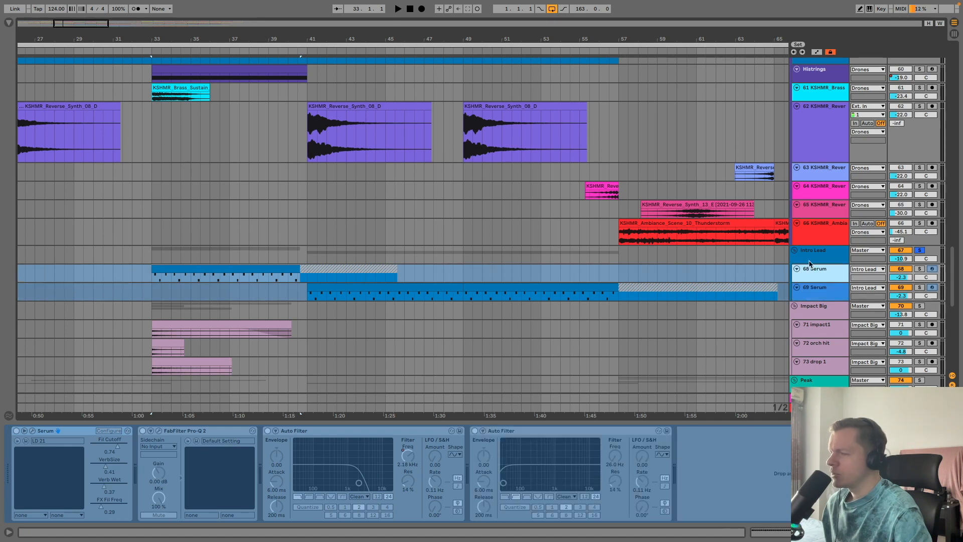
# Step: Play the soloed Intro Lead group from bar 33, stop playback and place the insert marker at bar 41
pyautogui.click(816, 252)
pyautogui.click(159, 252)
pyautogui.press('space')
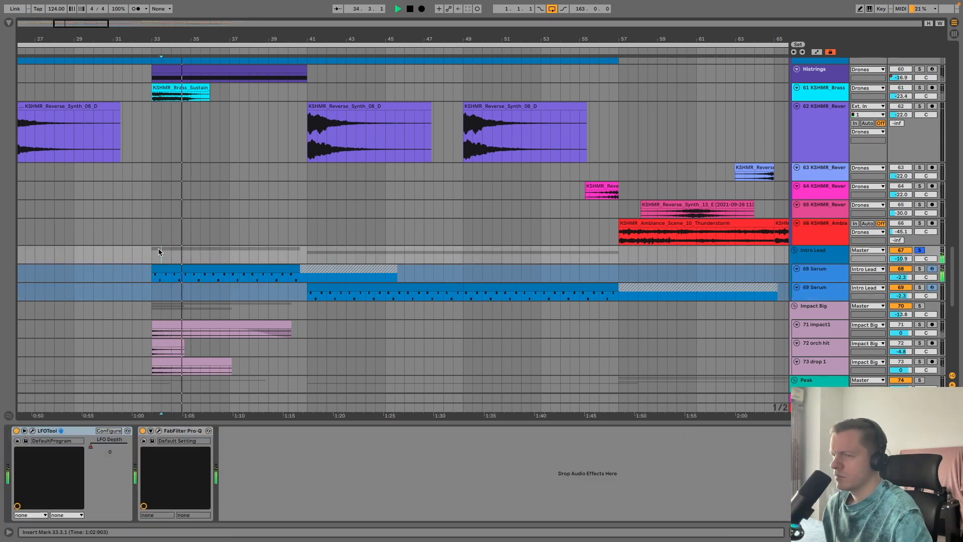
pyautogui.click(283, 256)
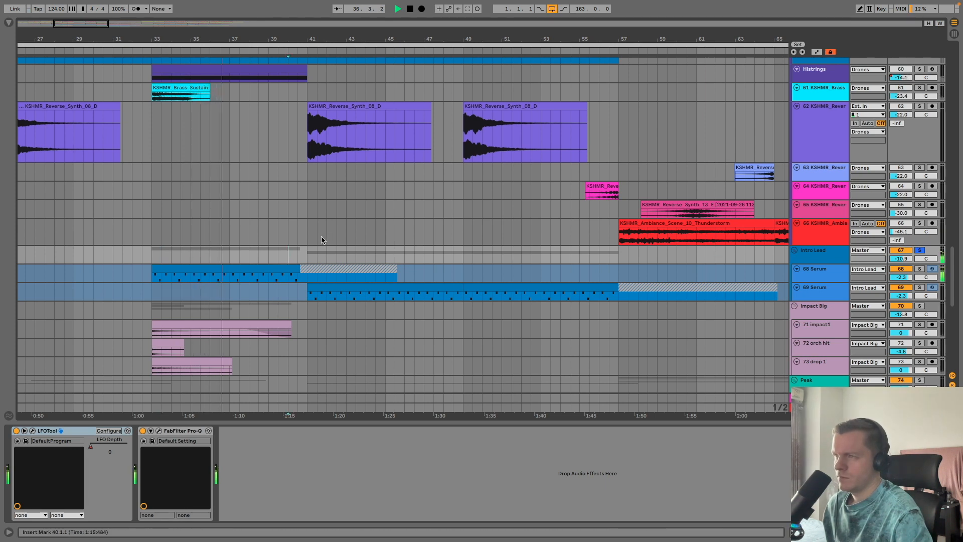
pyautogui.click(306, 243)
pyautogui.press('space')
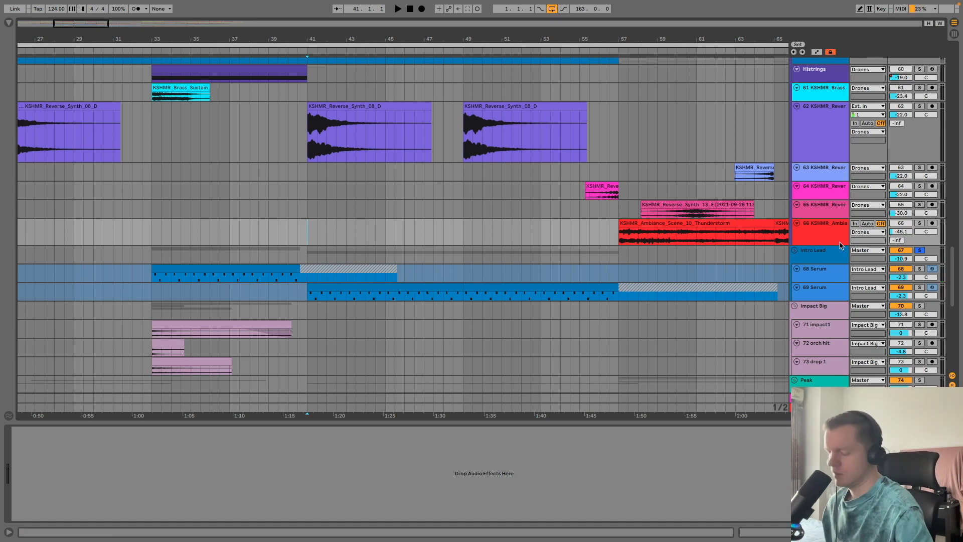
# Step: Solo the Kick & Bass group together with the Intro Lead group and play them from bar 41
pyautogui.scroll(20, 854, 214)
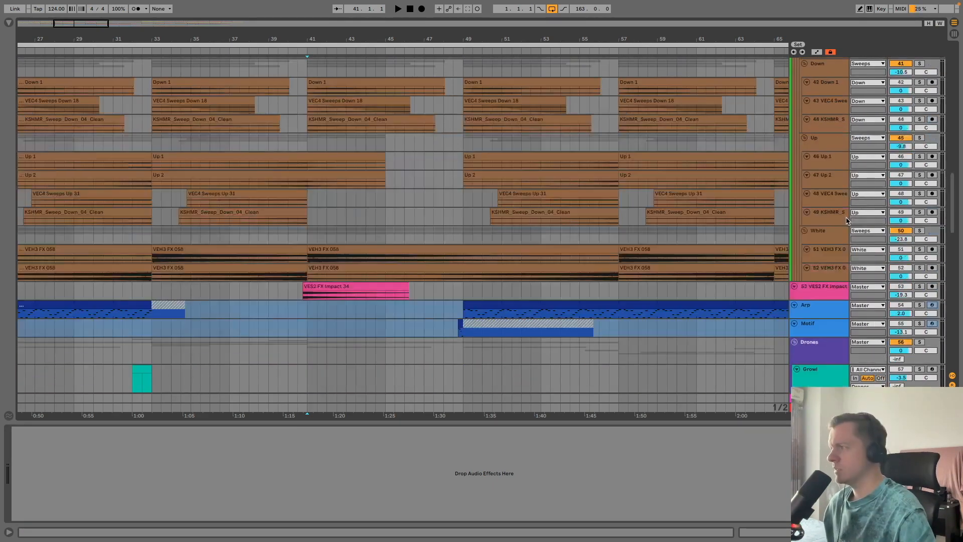
pyautogui.scroll(8, 836, 171)
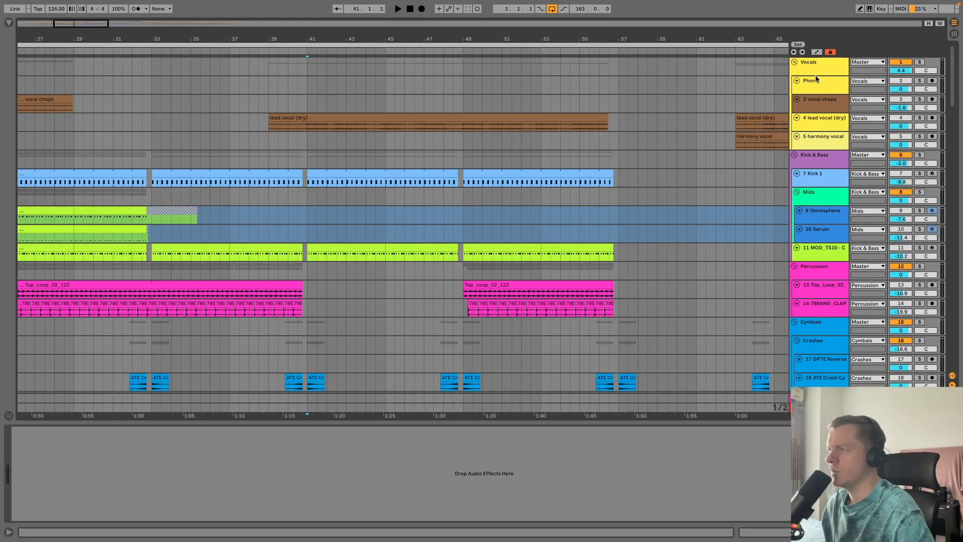
pyautogui.click(919, 156)
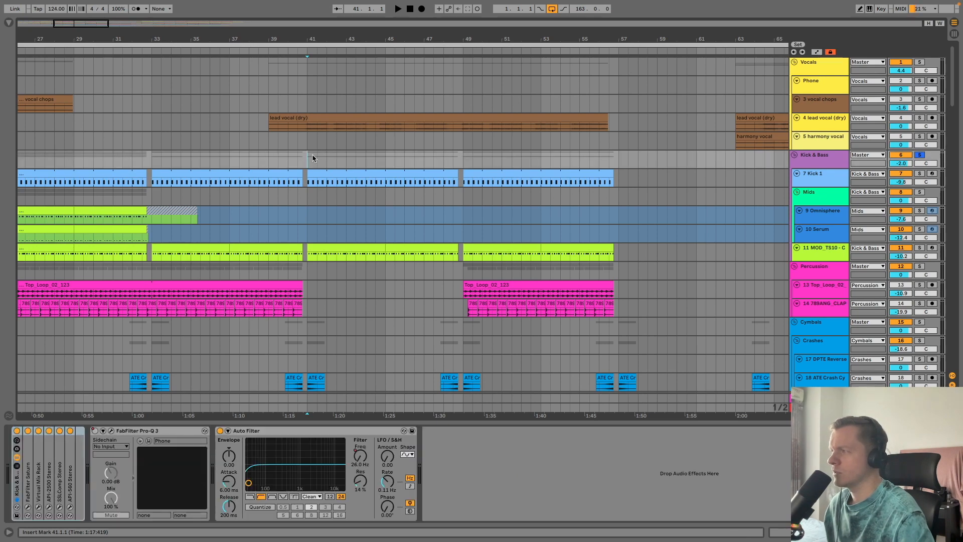
pyautogui.scroll(-15, 345, 270)
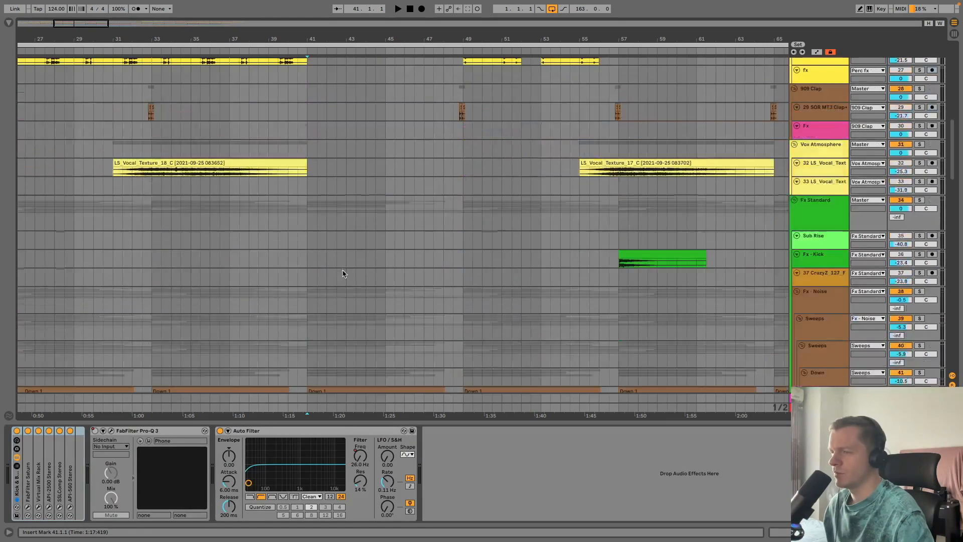
pyautogui.scroll(-10, 326, 301)
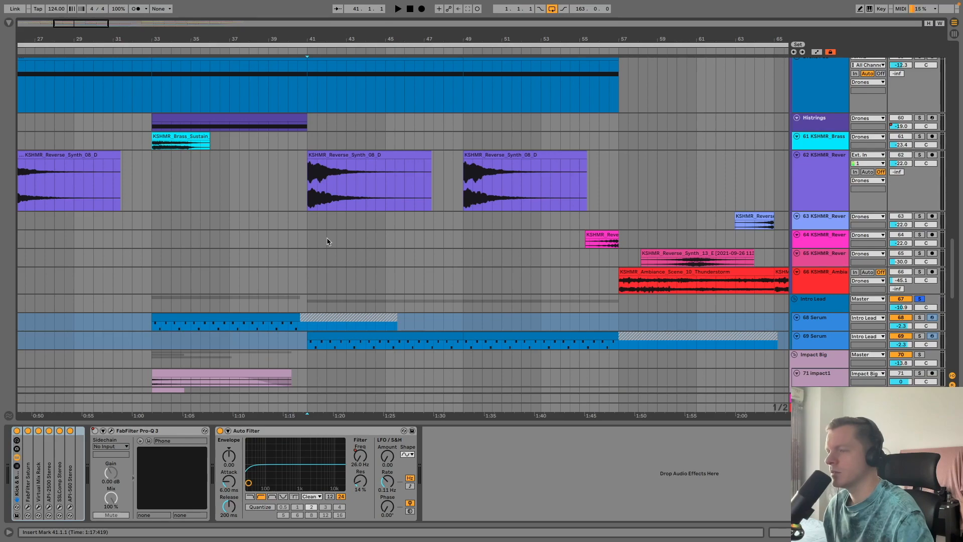
pyautogui.press('space')
# Step: Add the lead vocal (dry) track to the soloed playback, then clear the solos and stop playback
pyautogui.scroll(20, 327, 243)
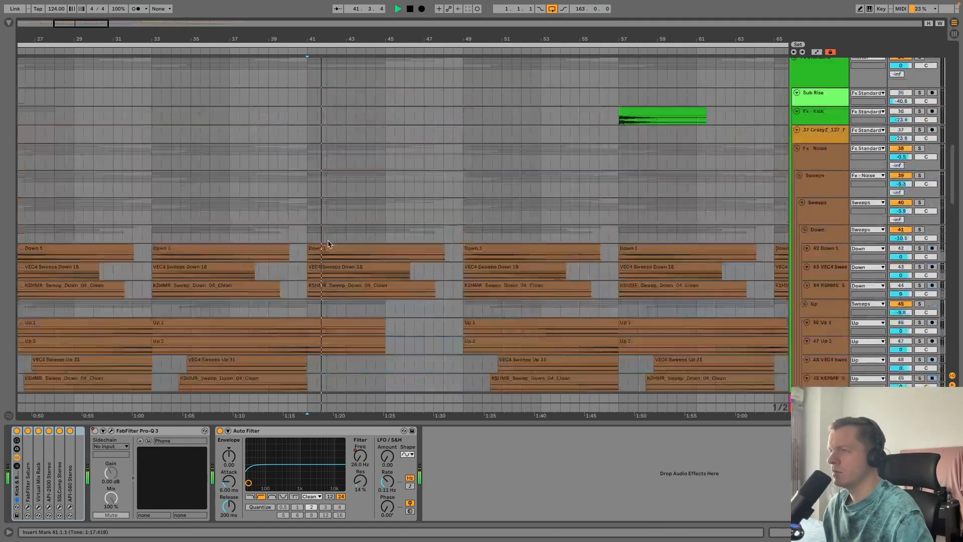
pyautogui.scroll(15, 331, 243)
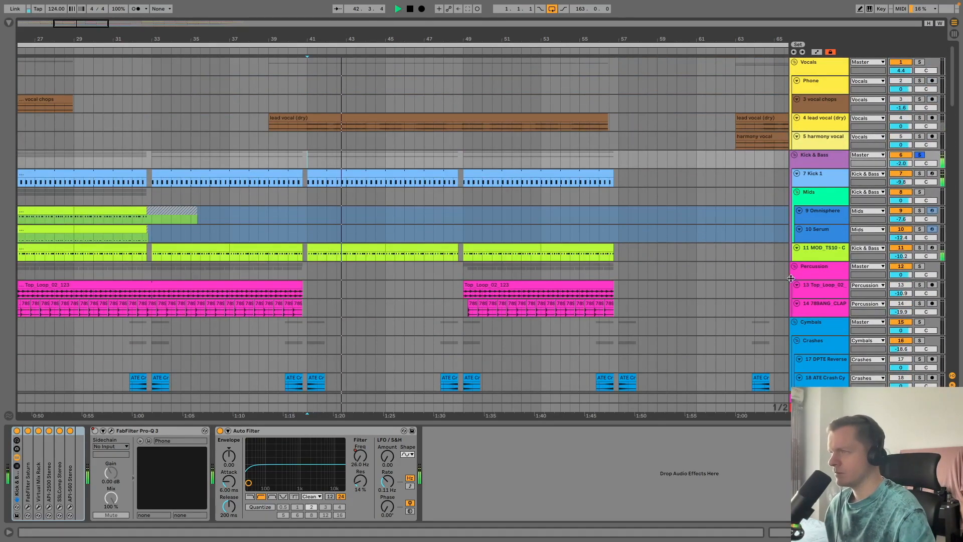
pyautogui.click(919, 117)
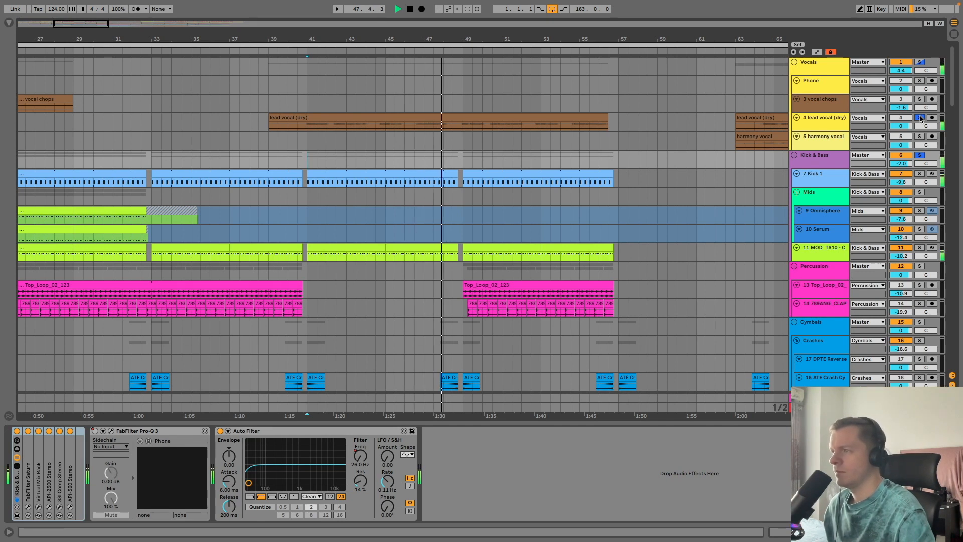
pyautogui.click(920, 119)
pyautogui.press('space')
# Step: Look over the tracks from Fx Standard down to Peak with the arrangement zoomed out to the whole song
pyautogui.scroll(-20, 715, 186)
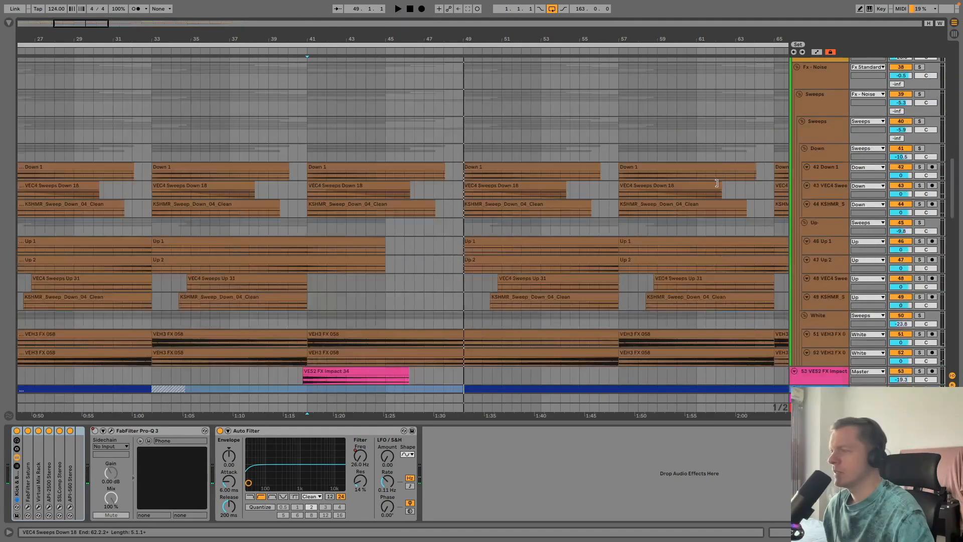
pyautogui.scroll(-10, 715, 186)
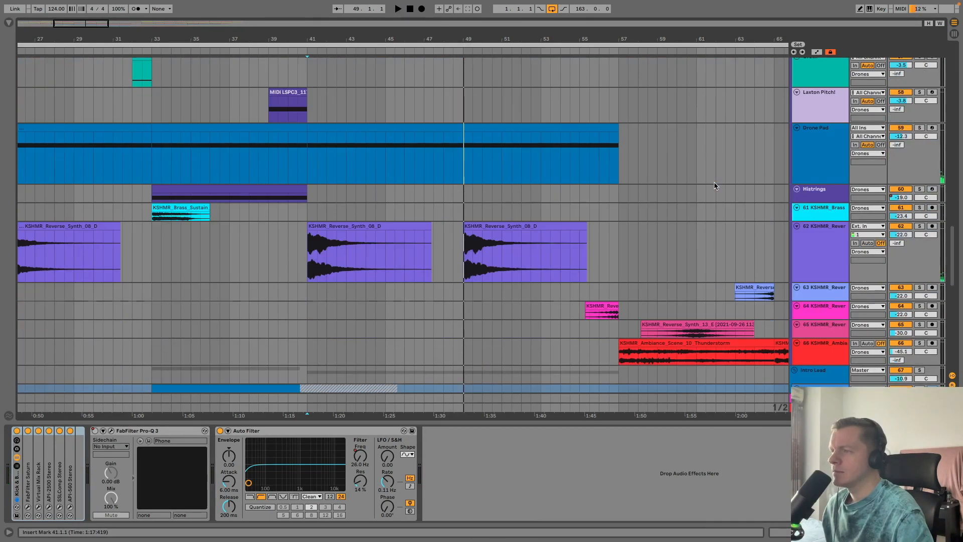
pyautogui.scroll(-15, 714, 186)
pyautogui.scroll(7, 715, 187)
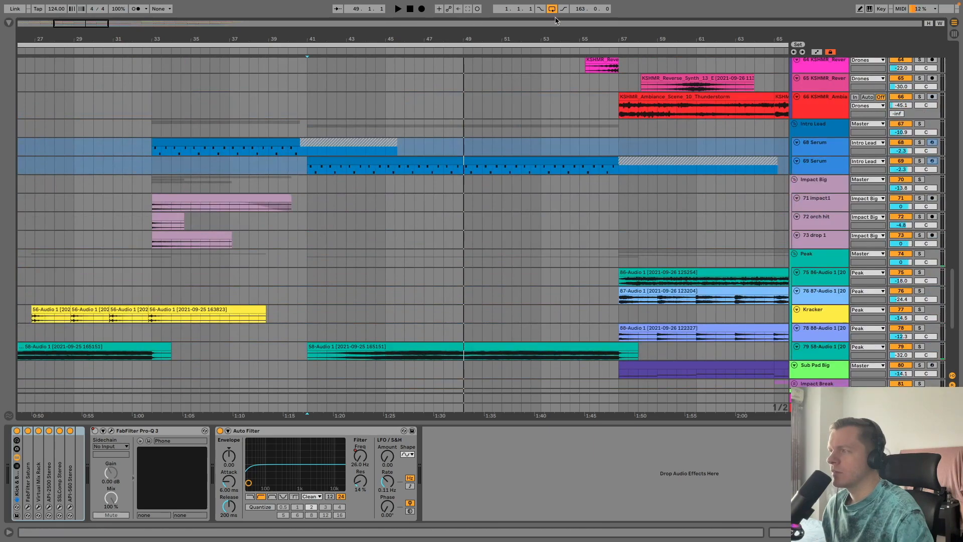
pyautogui.moveTo(553, 42); pyautogui.dragTo(553, 8)
pyautogui.moveTo(72, 47); pyautogui.dragTo(547, 195)
pyautogui.scroll(8, 547, 195)
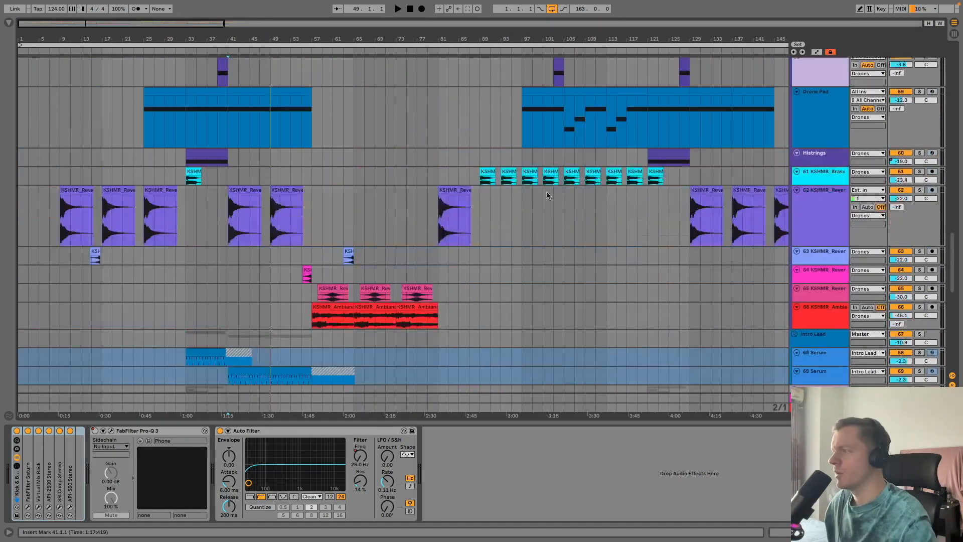
pyautogui.scroll(10, 547, 195)
pyautogui.scroll(10, 603, 207)
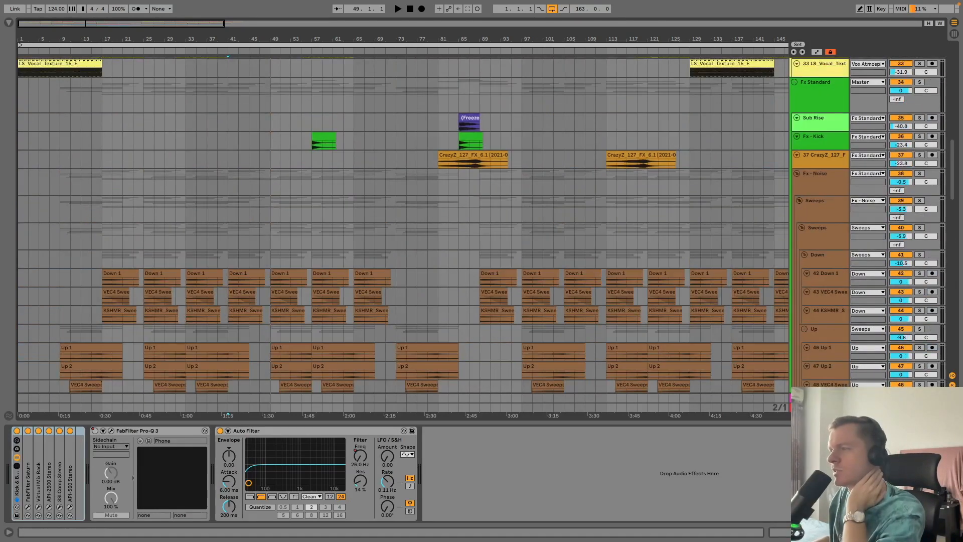
pyautogui.click(500, 243)
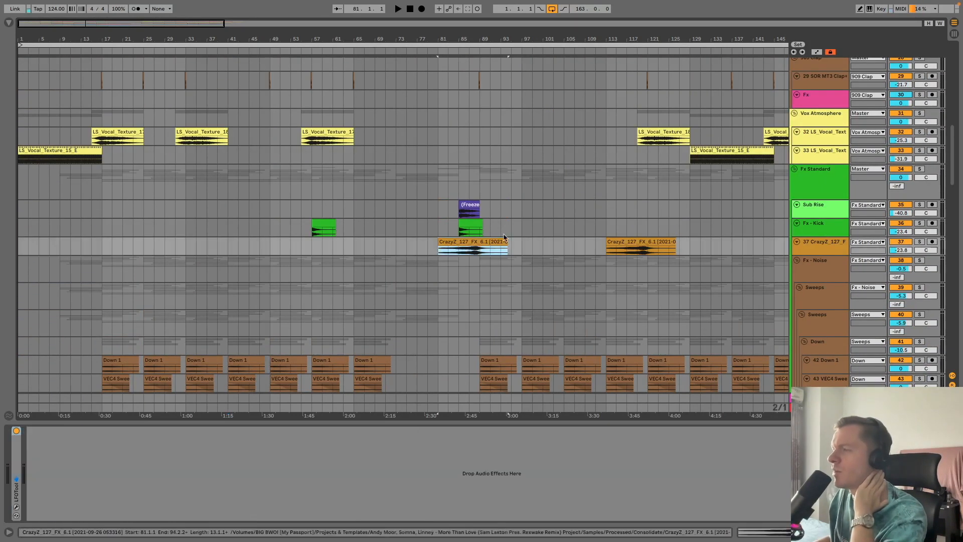
# Step: Fold the Fx Standard, Vox Atmosphere, 909 Clap and Snares groups
pyautogui.click(811, 175)
pyautogui.click(794, 169)
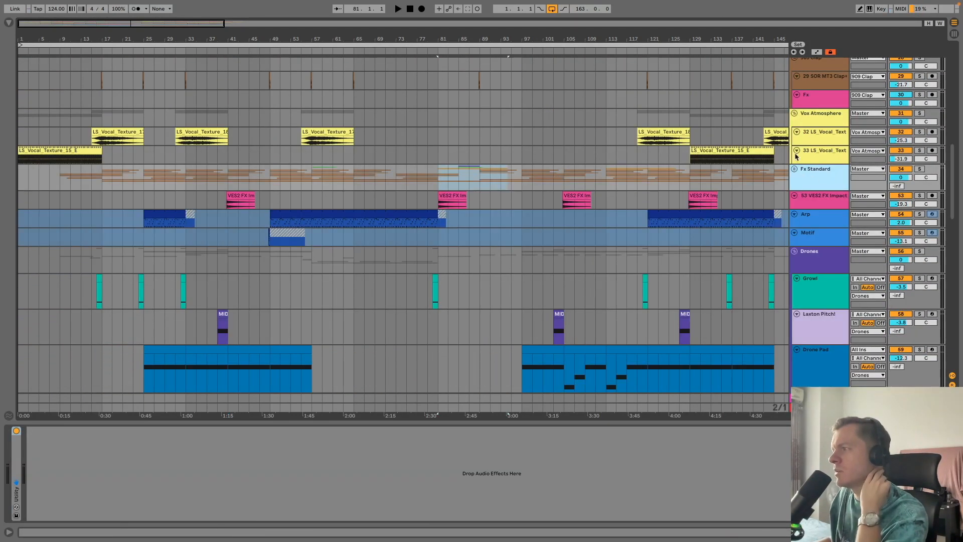
pyautogui.click(795, 114)
pyautogui.scroll(3, 797, 119)
pyautogui.click(794, 184)
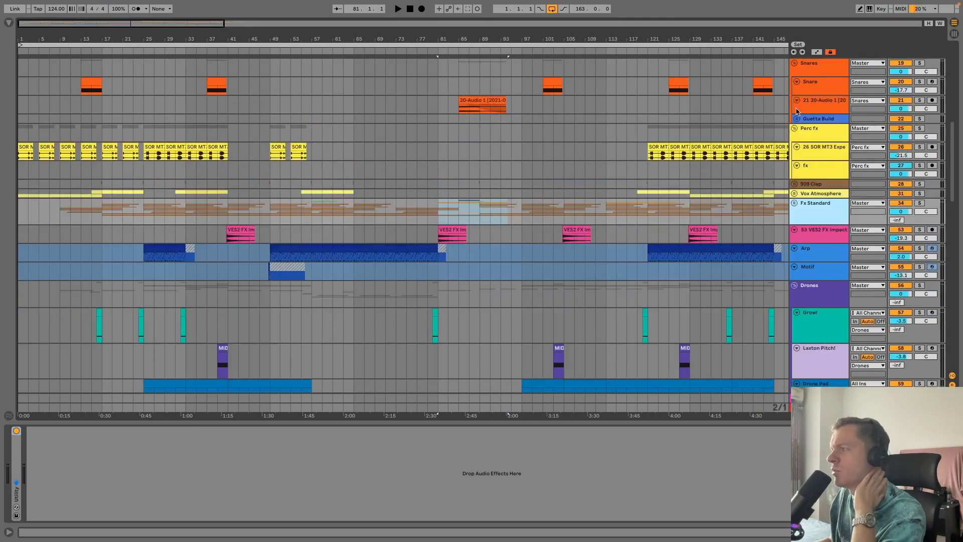
pyautogui.click(794, 63)
# Step: Fold the Vocals, Kick & Bass, Percussion, Cymbals and Perc fx groups
pyautogui.scroll(10, 800, 125)
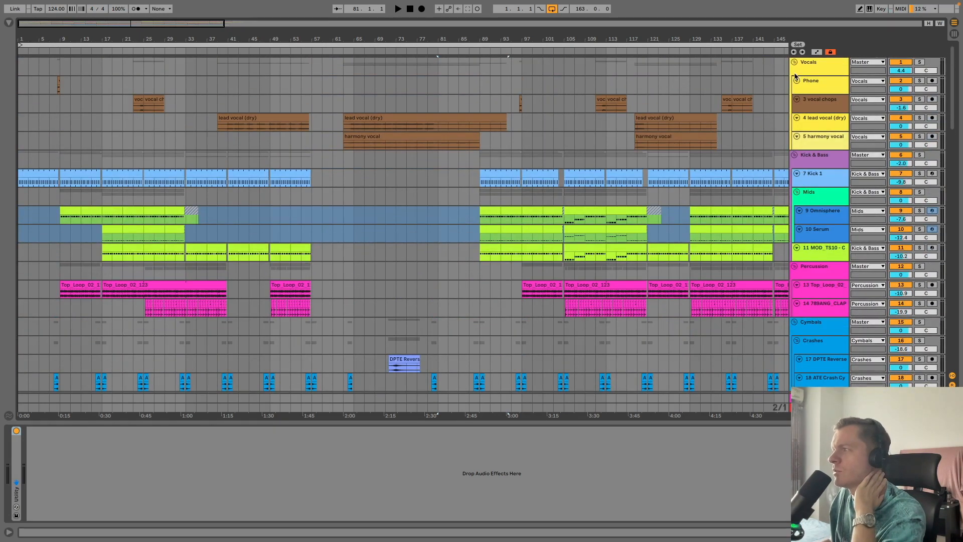
pyautogui.click(795, 63)
pyautogui.click(795, 72)
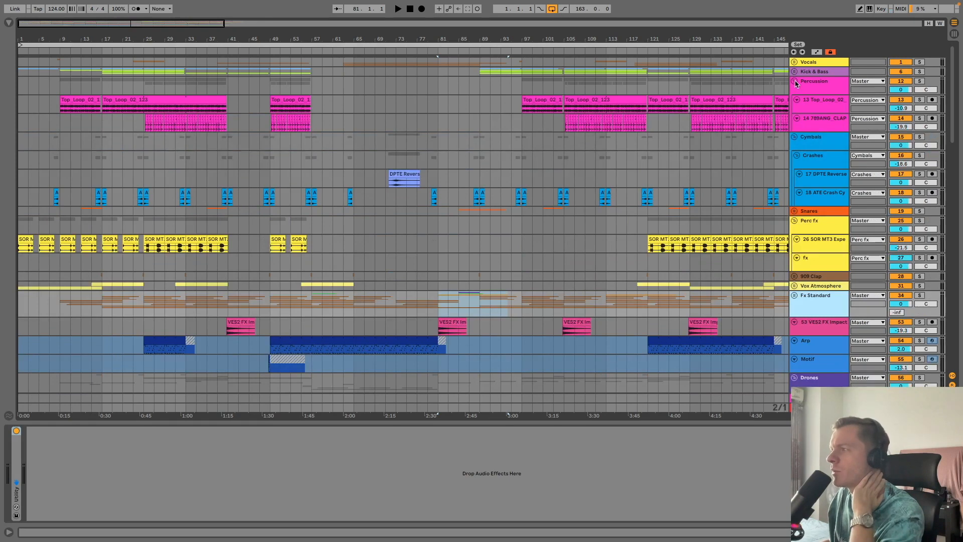
pyautogui.click(794, 81)
pyautogui.click(795, 91)
pyautogui.click(794, 110)
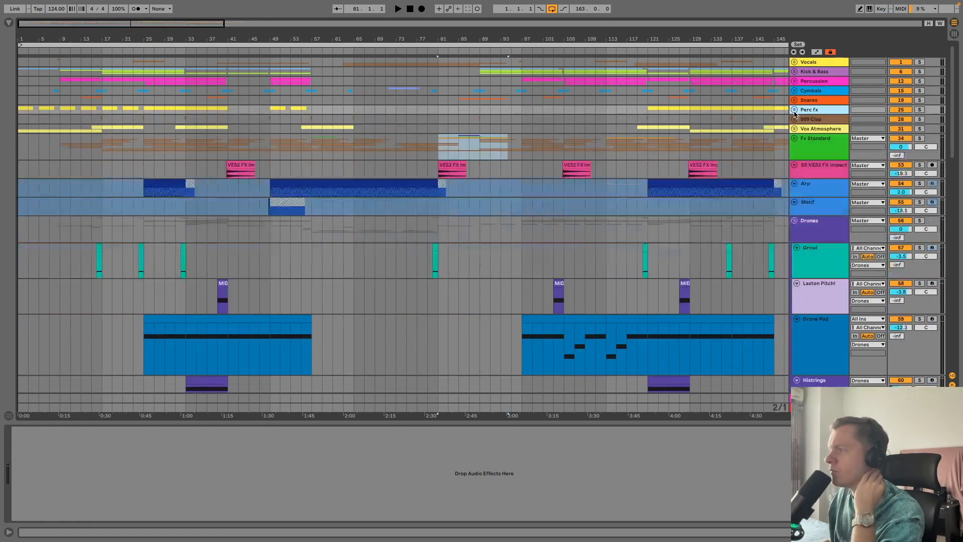
# Step: Fold the VES2 FX Impact, Arp and Motif tracks and the Drones and Intro Lead groups
pyautogui.scroll(-3, 799, 153)
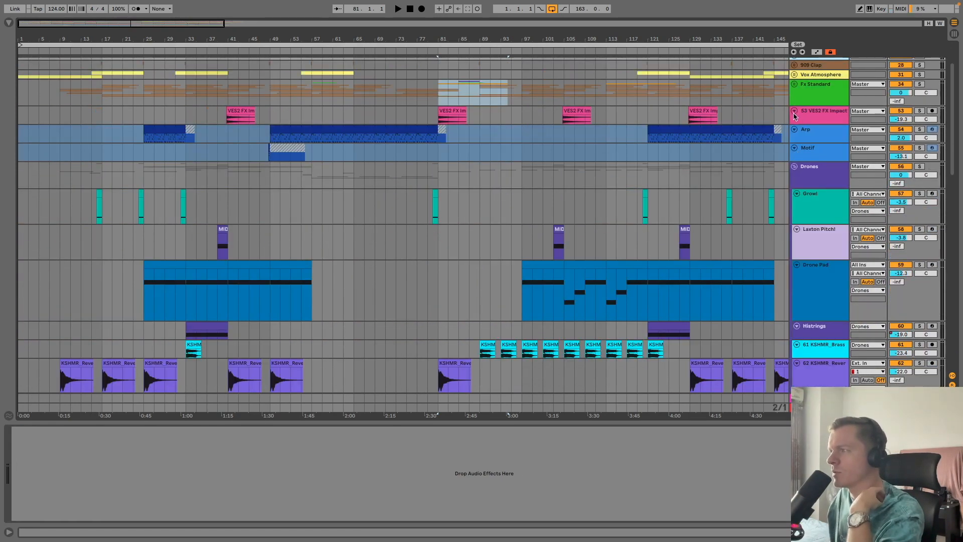
pyautogui.click(794, 112)
pyautogui.click(795, 120)
pyautogui.click(795, 129)
pyautogui.click(795, 140)
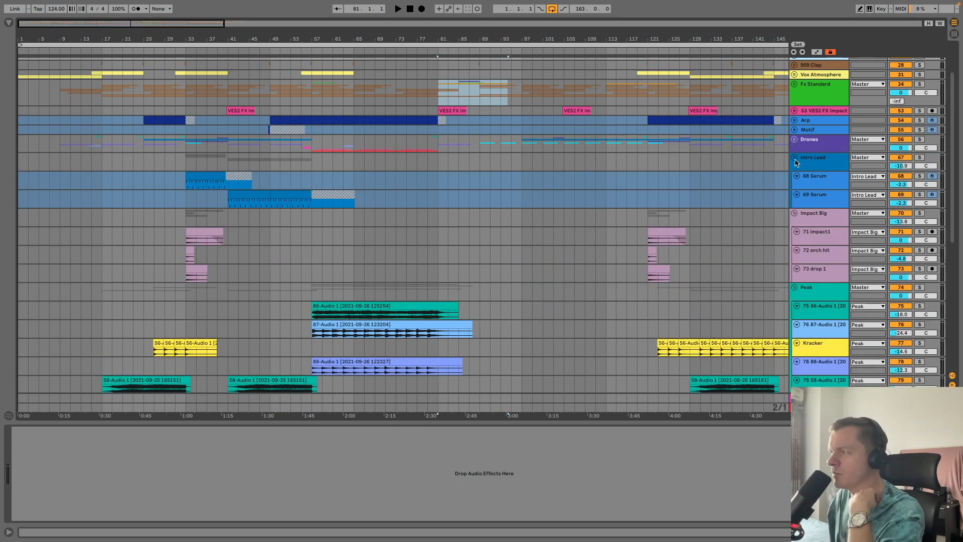
pyautogui.click(795, 158)
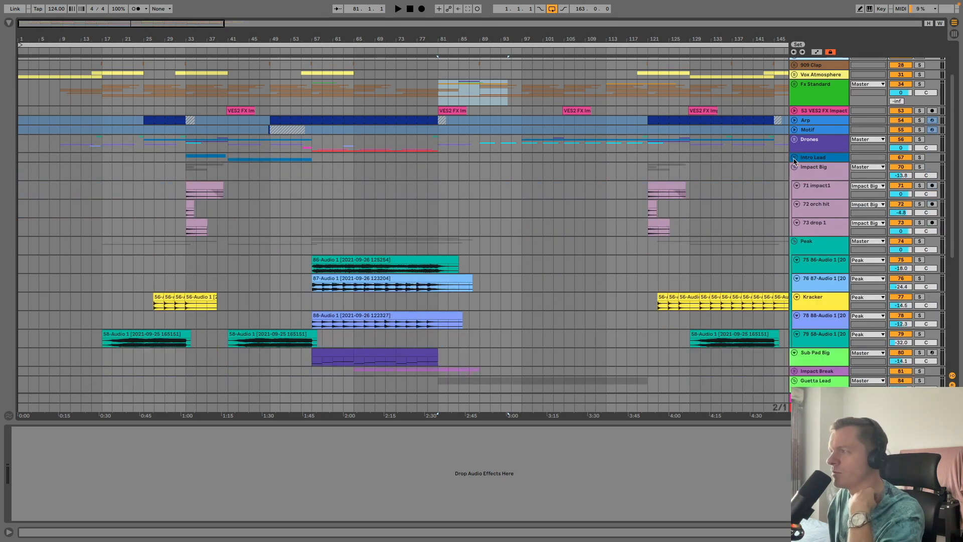
# Step: Place the insert marker at bar 53 on Intro Lead and fold the Impact Big group
pyautogui.click(290, 160)
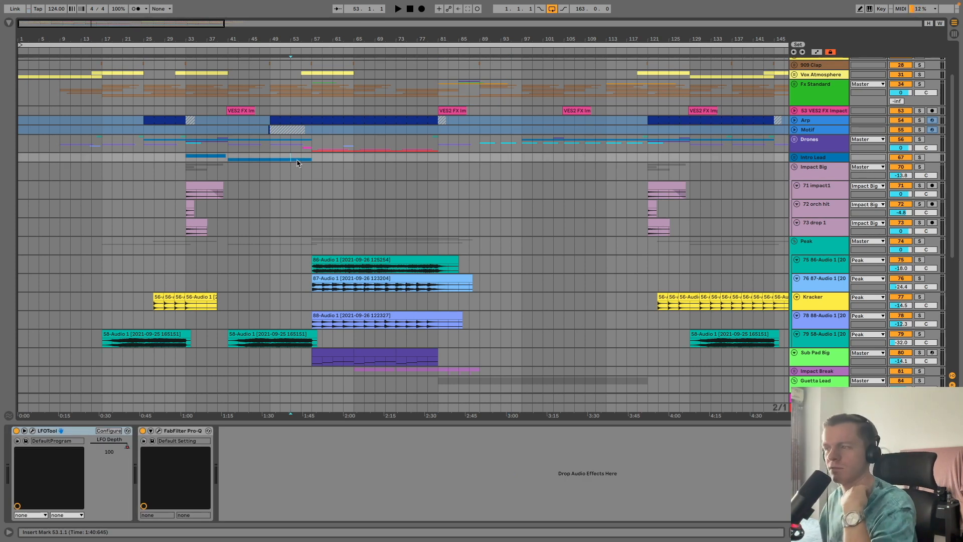
pyautogui.scroll(-3, 296, 162)
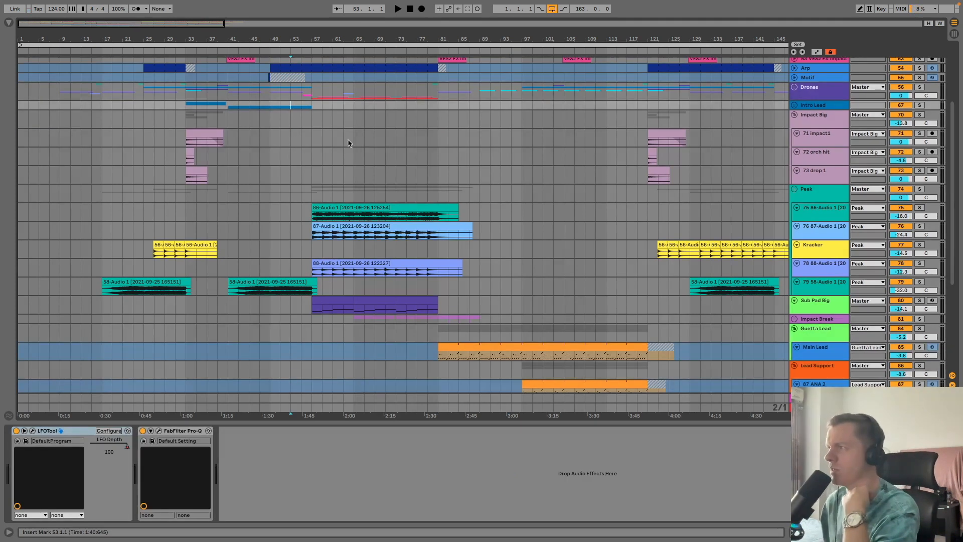
pyautogui.click(815, 118)
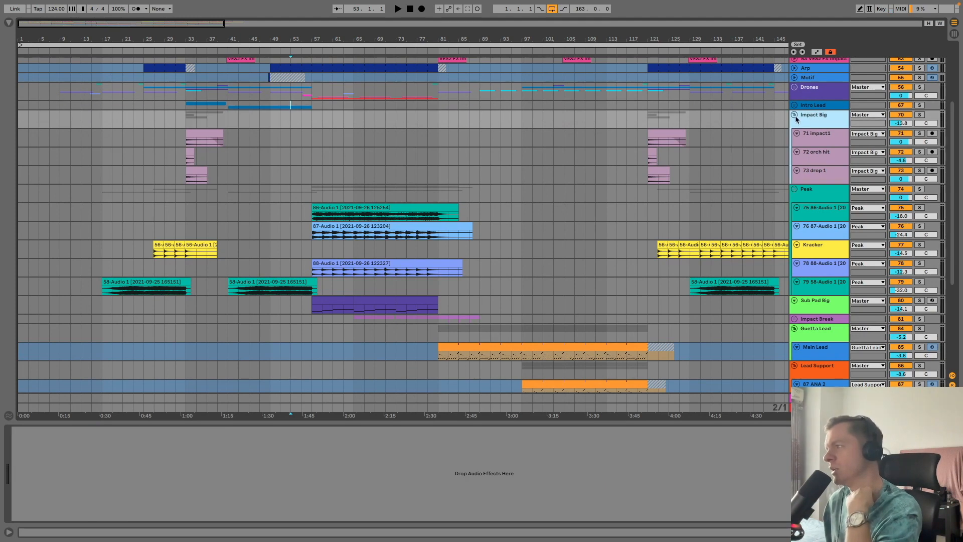
pyautogui.click(795, 116)
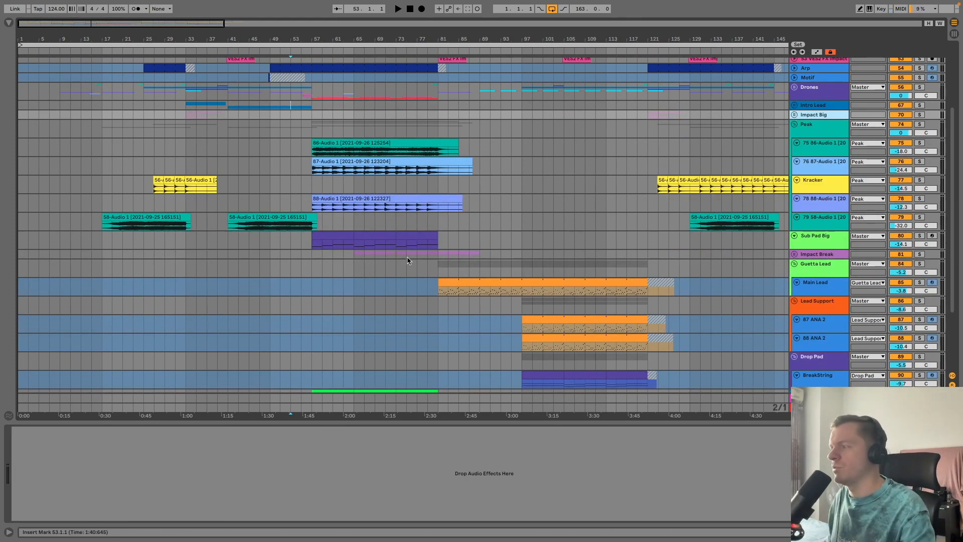
pyautogui.scroll(-5, 407, 260)
pyautogui.scroll(7, 408, 258)
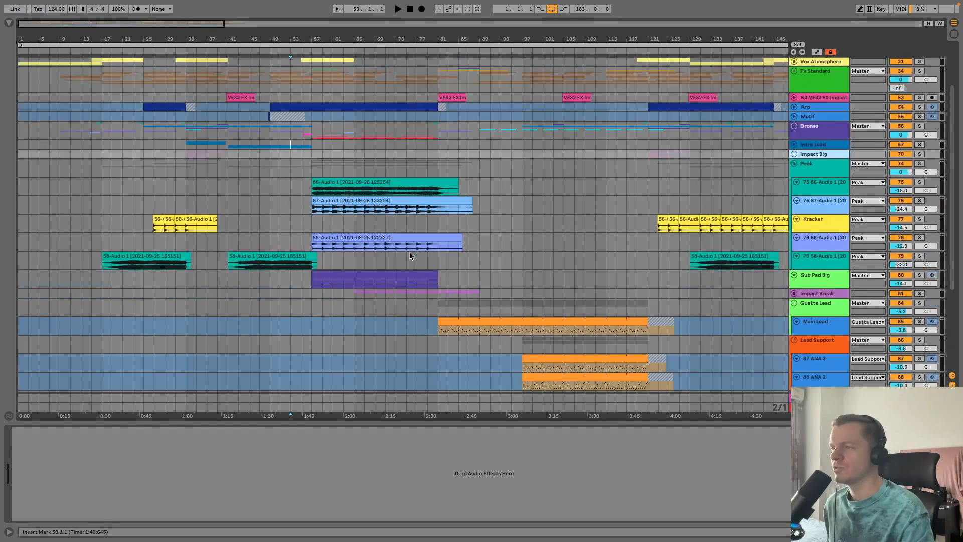
pyautogui.scroll(1, 409, 255)
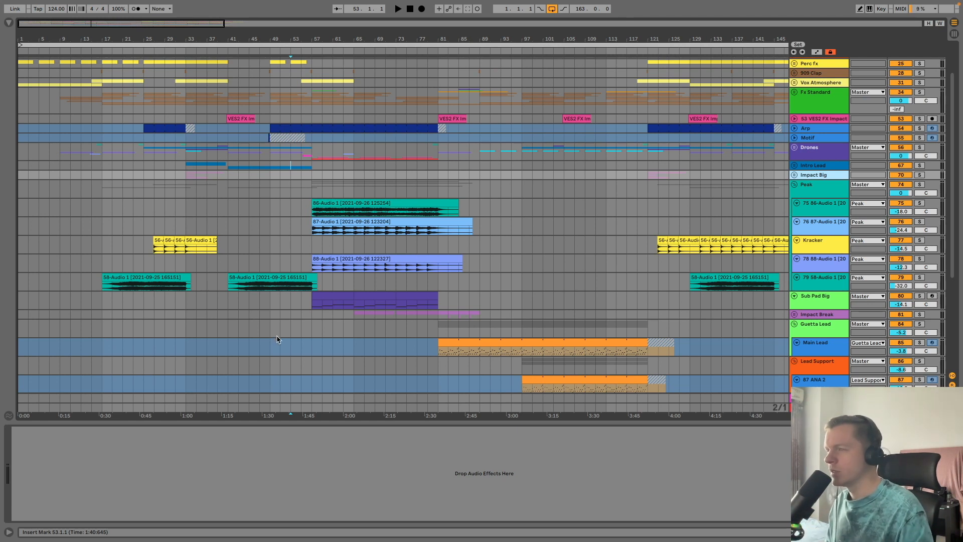
# Step: Solo the 75 86-Audio 1 track in the Peak group, play it from bar 57 and enlarge its track height
pyautogui.click(334, 201)
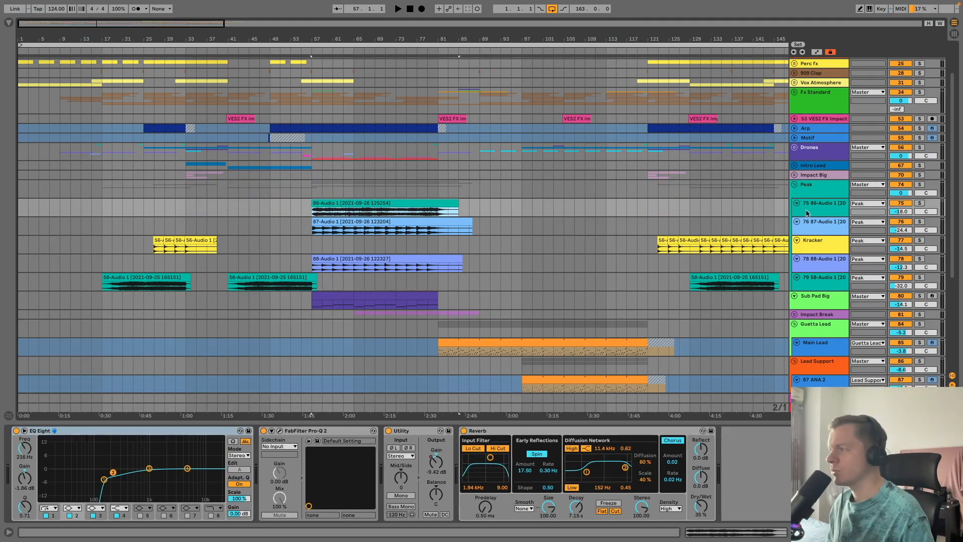
pyautogui.click(919, 202)
pyautogui.click(315, 203)
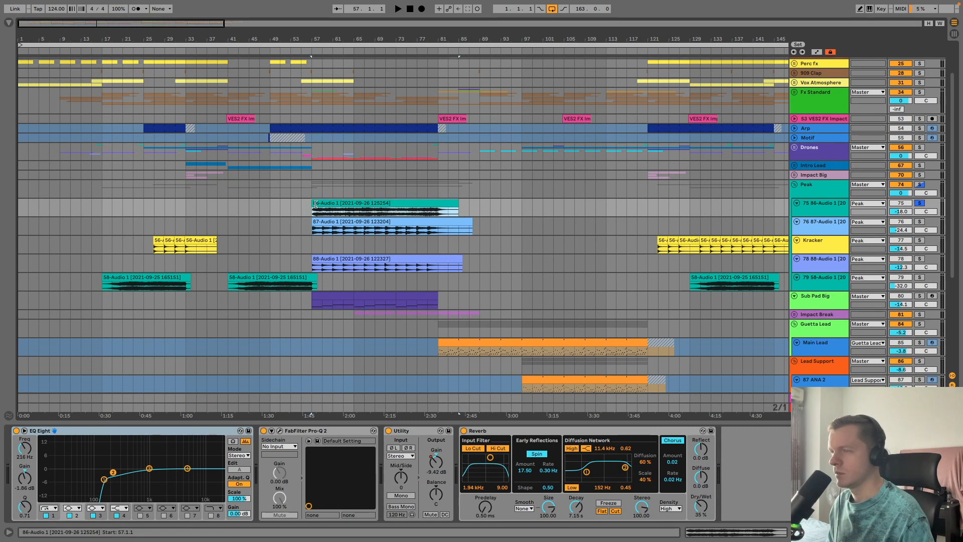
pyautogui.press('space')
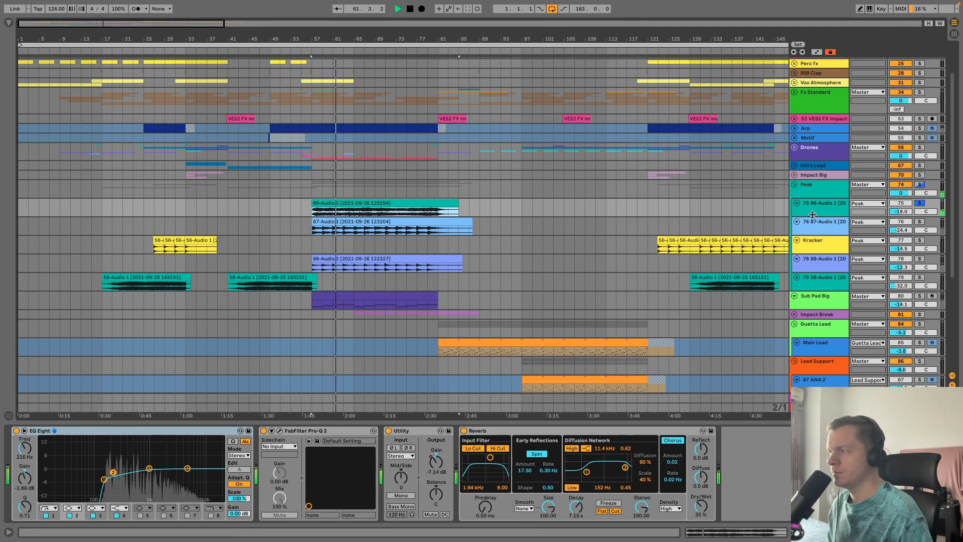
pyautogui.moveTo(813, 217); pyautogui.dragTo(813, 274)
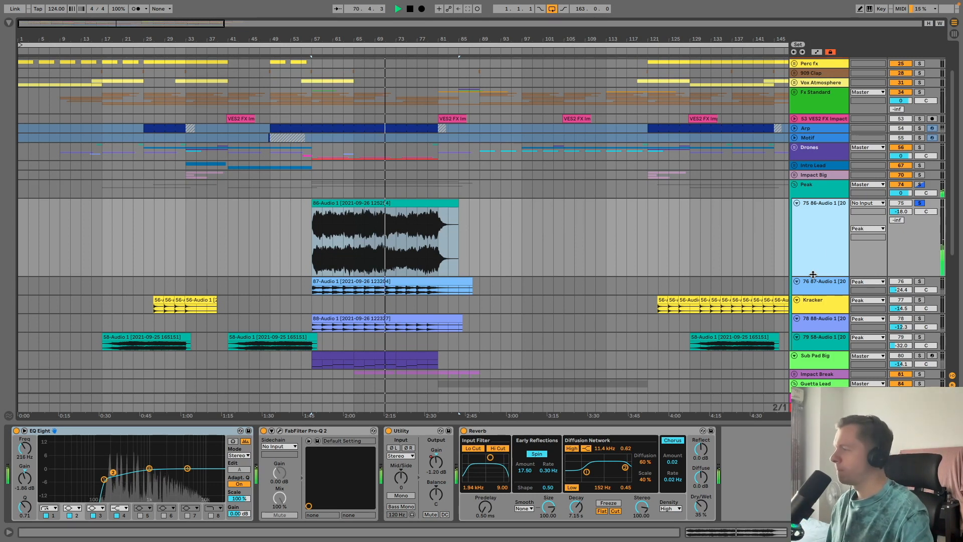
# Step: Solo the 76 87-Audio 1 track in the Peak group and play its clip from bar 57, stopping after a few bars
pyautogui.press('space')
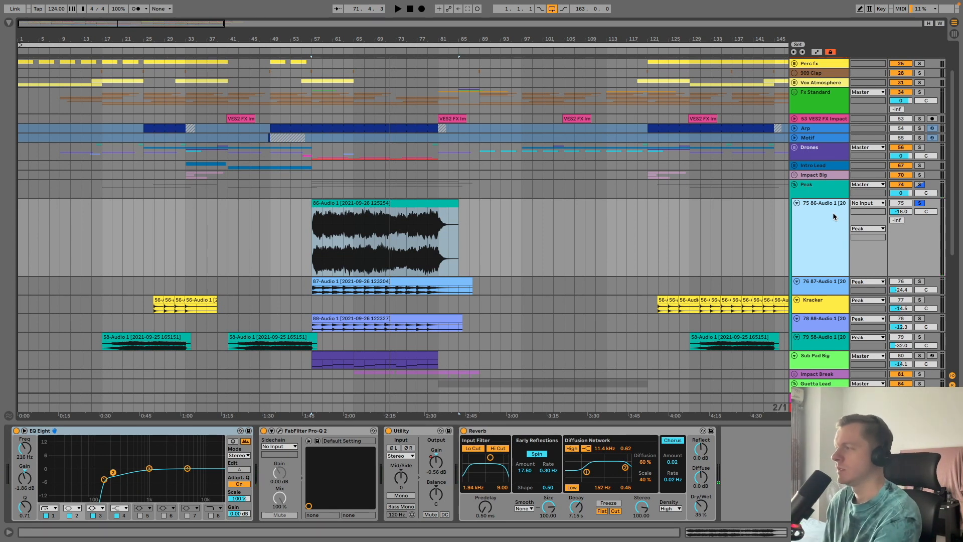
pyautogui.click(843, 286)
pyautogui.moveTo(345, 28); pyautogui.dragTo(380, 83)
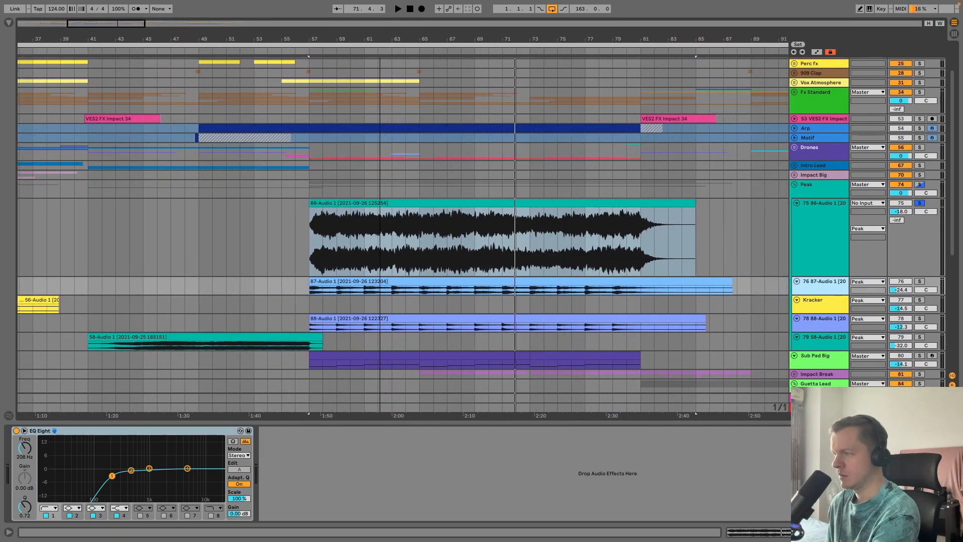
pyautogui.click(921, 282)
pyautogui.click(423, 290)
pyautogui.press('space')
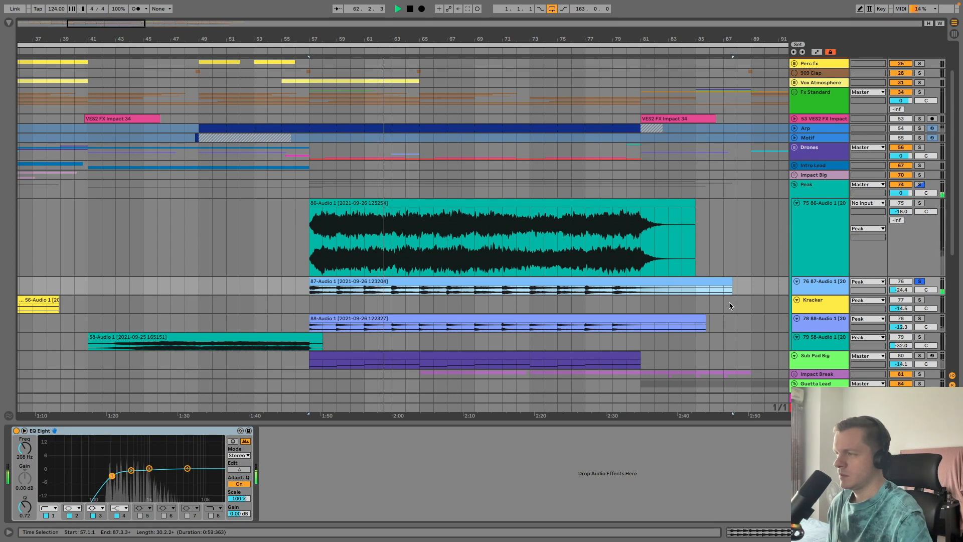
pyautogui.press('space')
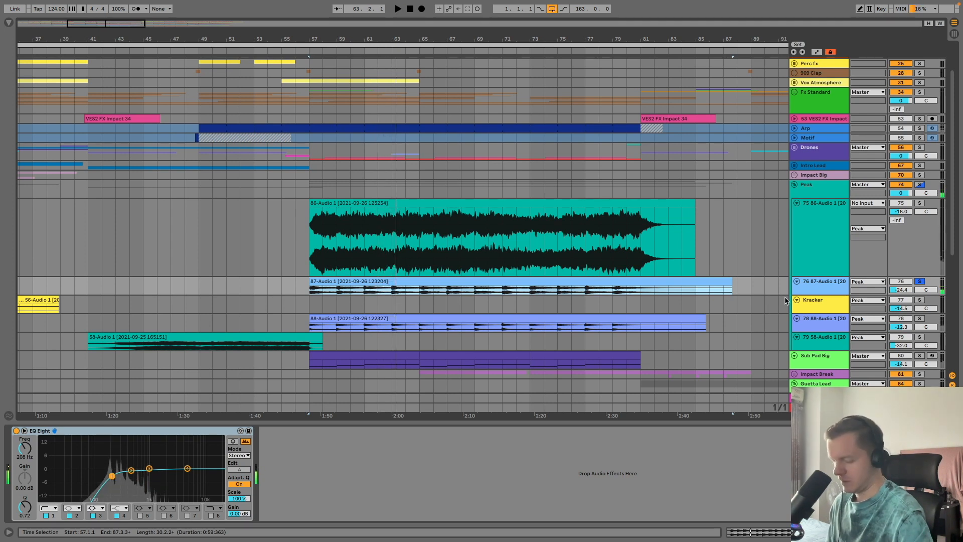
# Step: Solo the 78 88-Audio 1 track instead and play its clip from bar 57
pyautogui.click(920, 318)
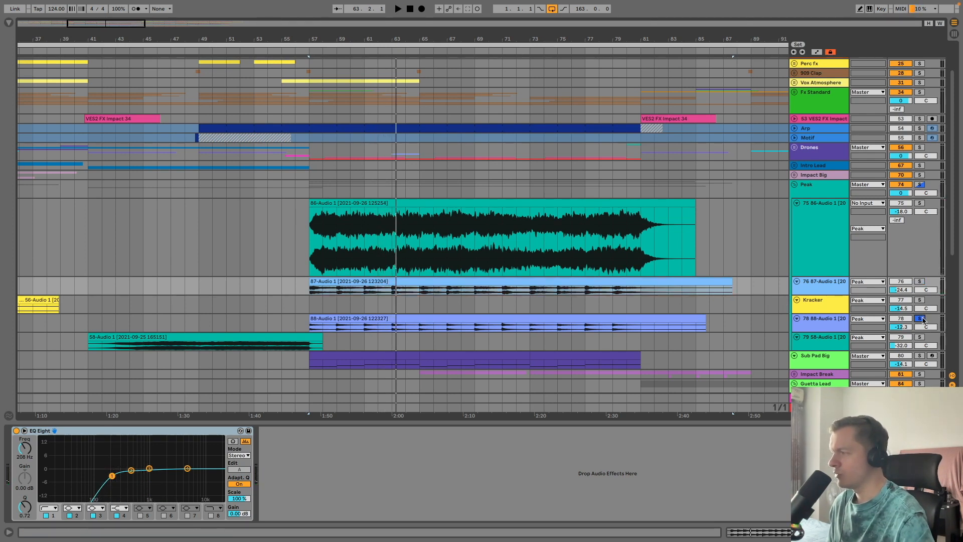
pyautogui.click(392, 316)
pyautogui.press('space')
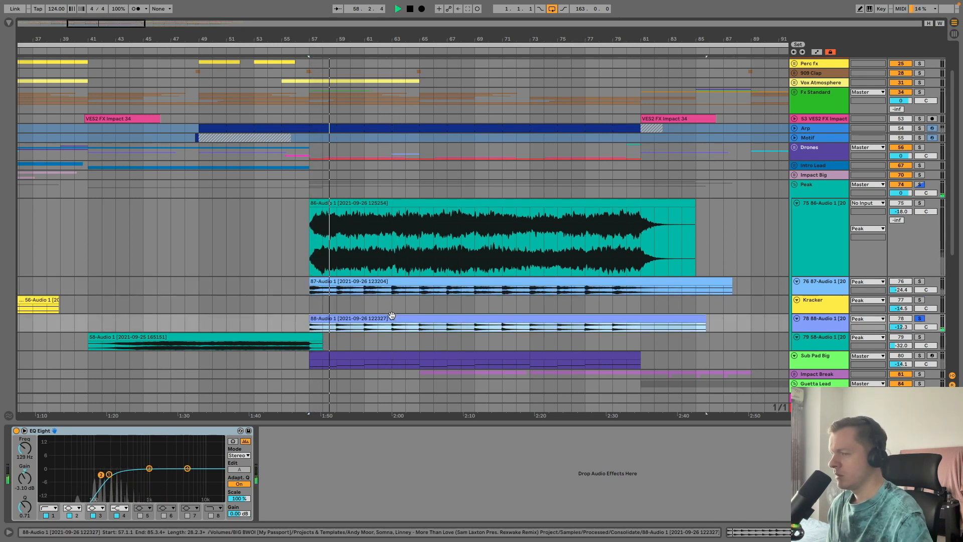
pyautogui.press('space')
# Step: Add audio tracks 75 and 76 to the solo with track 78 and play them together from bar 65
pyautogui.click(918, 282)
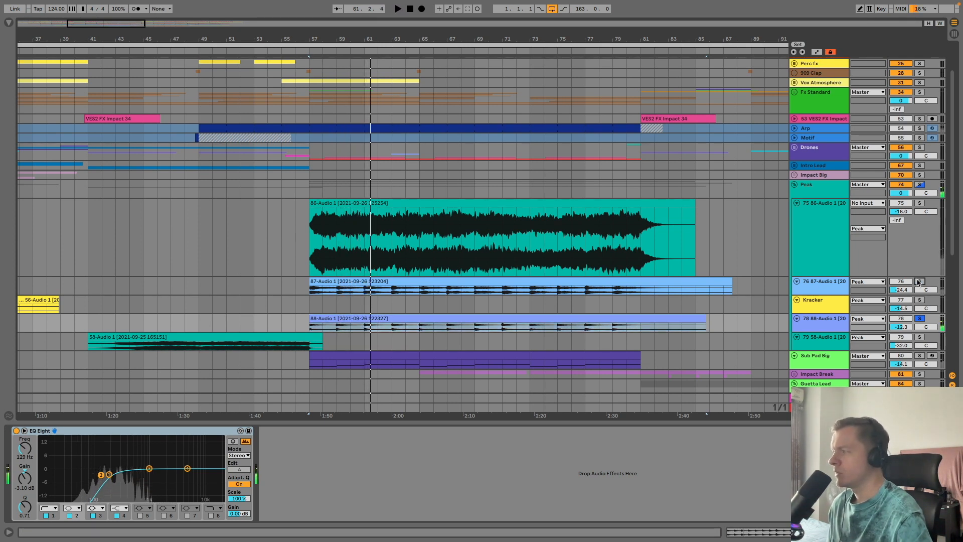
pyautogui.click(920, 202)
pyautogui.click(381, 230)
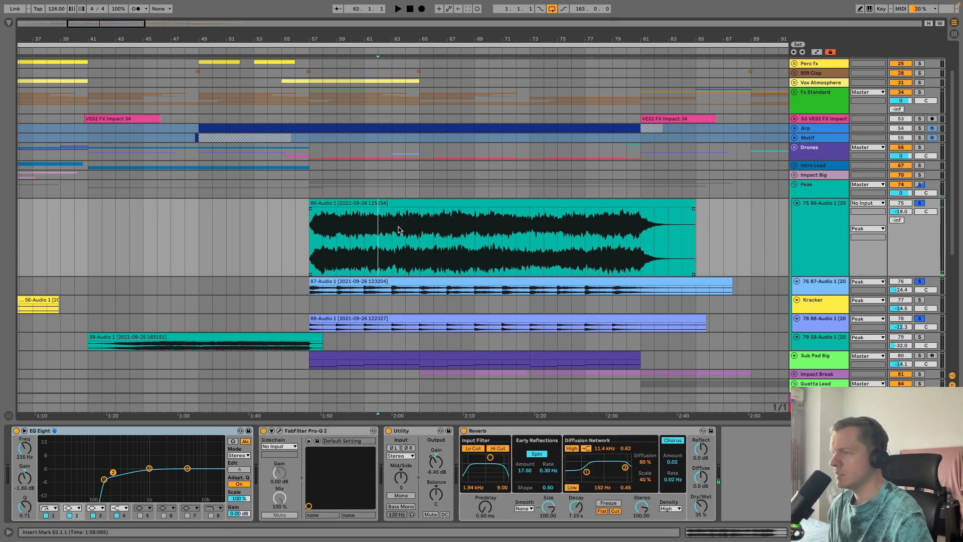
pyautogui.press('space')
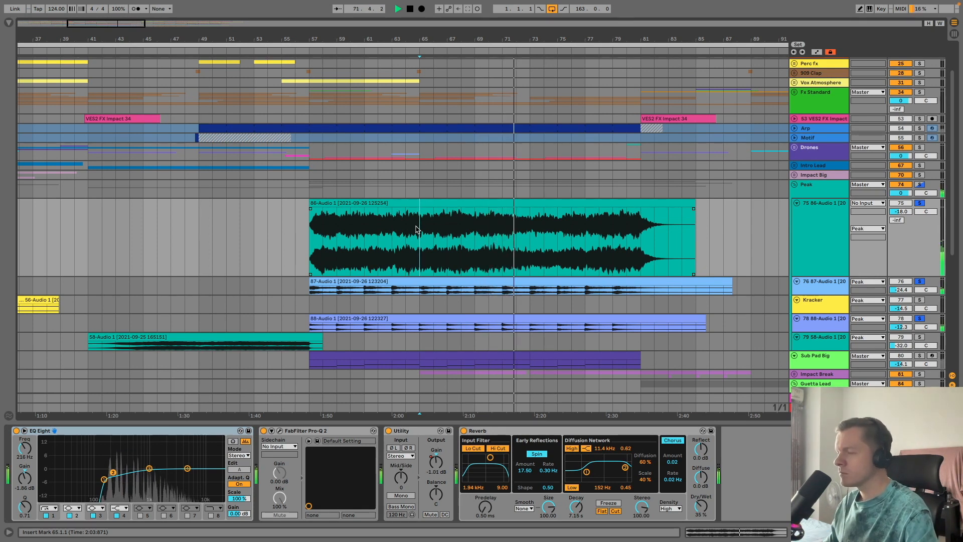
# Step: Fold the 75 86-Audio 1, 76 87-Audio 1, Kracker and 78 88-Audio 1 tracks in the Peak group
pyautogui.scroll(-3, 385, 245)
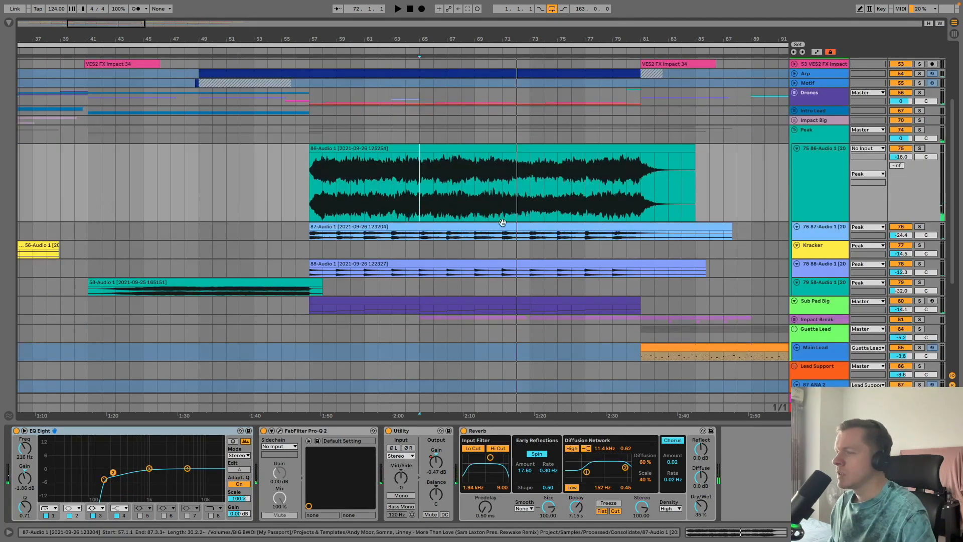
pyautogui.click(798, 149)
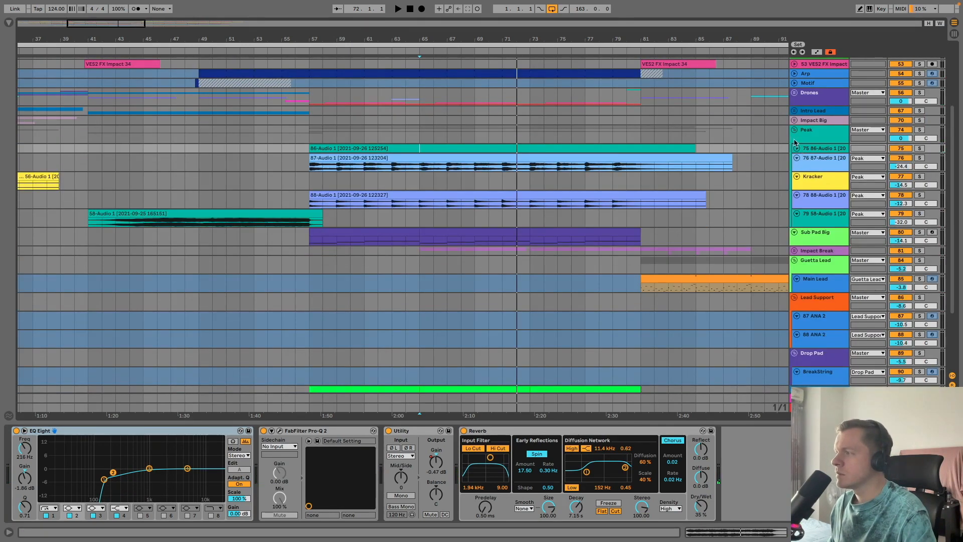
pyautogui.click(797, 158)
pyautogui.click(797, 159)
pyautogui.click(797, 158)
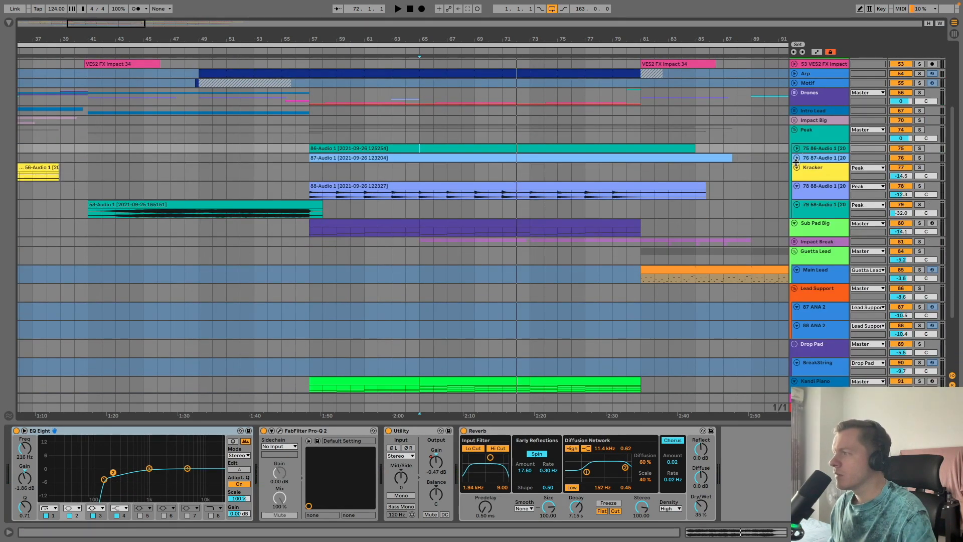
pyautogui.click(797, 168)
pyautogui.click(799, 177)
pyautogui.click(797, 176)
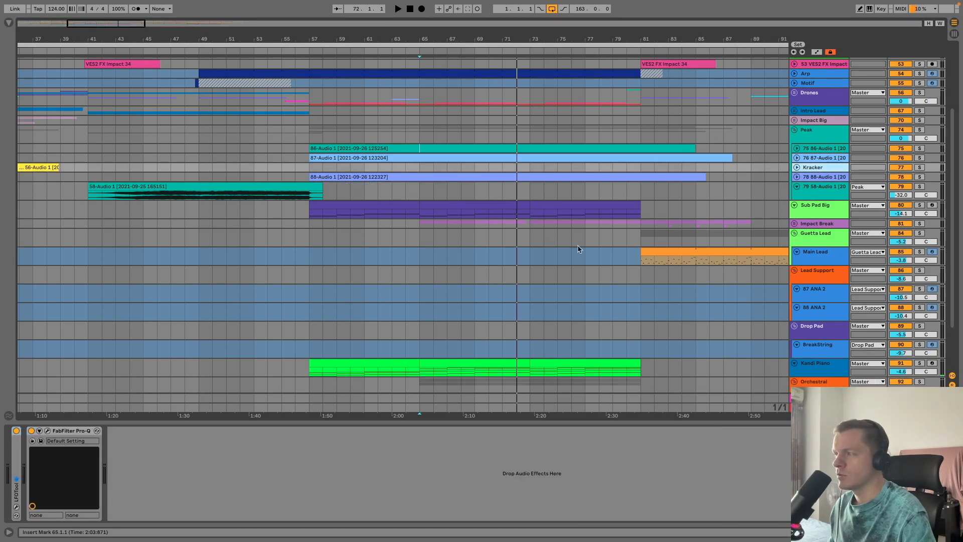
# Step: Play Sub Pad Big soloed together with Peak tracks 75 to 78 from bar 57, then clear the solos
pyautogui.click(807, 207)
pyautogui.click(920, 205)
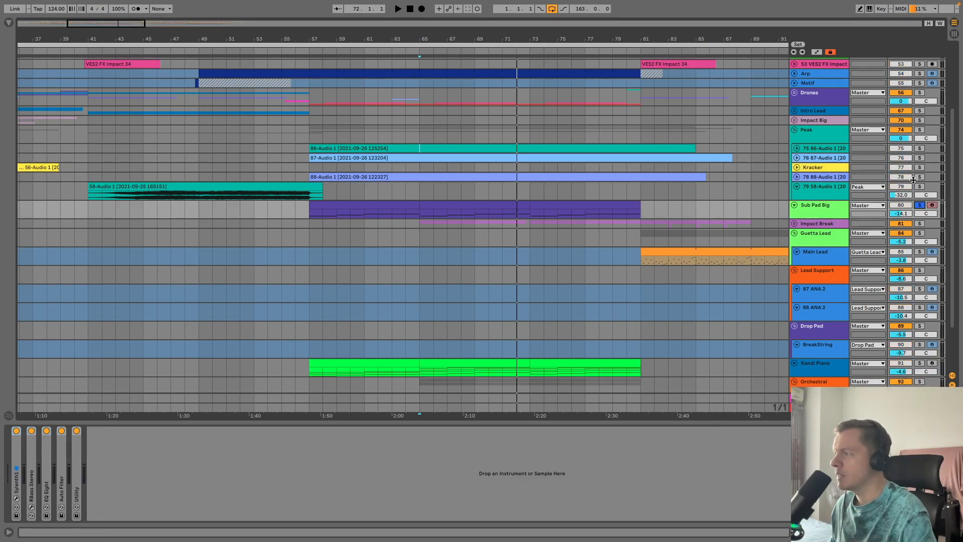
pyautogui.click(918, 152)
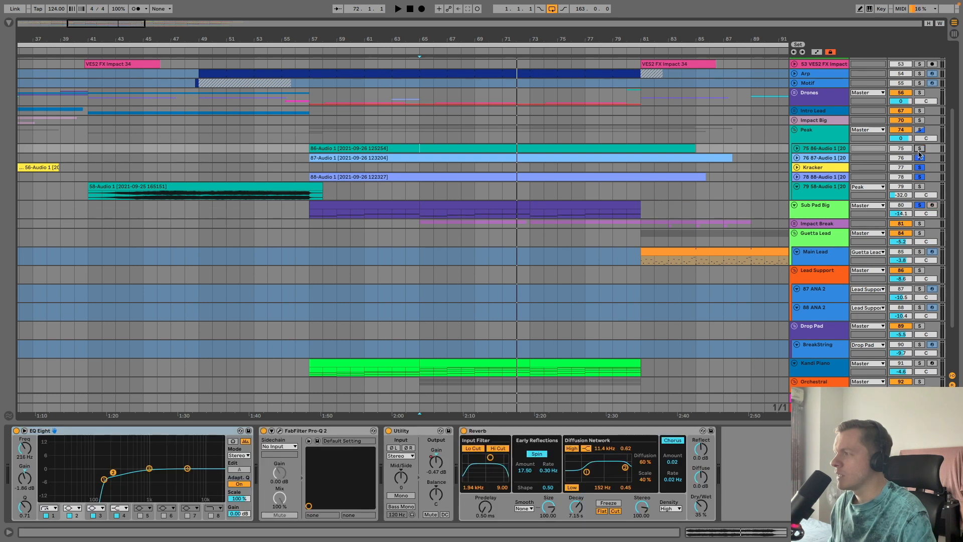
pyautogui.click(313, 218)
pyautogui.press('space')
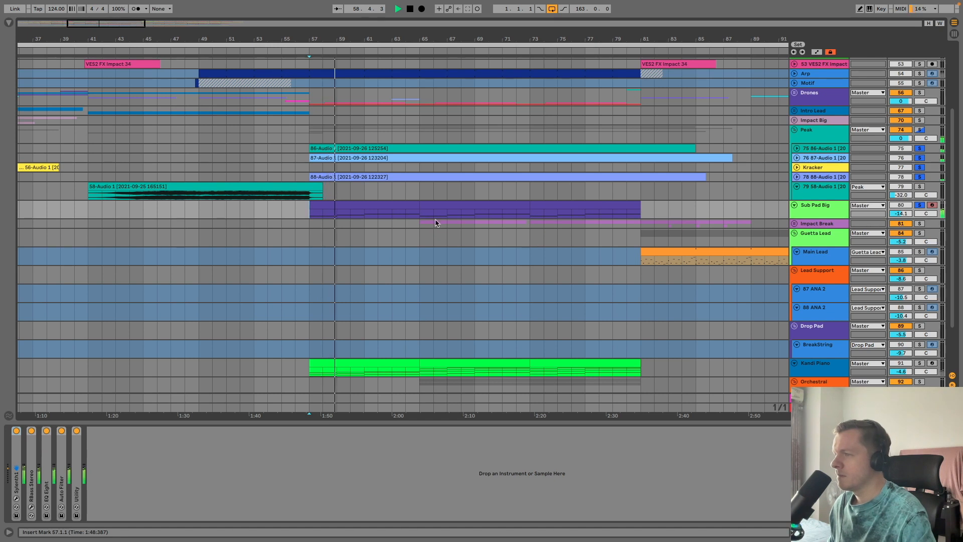
pyautogui.click(420, 216)
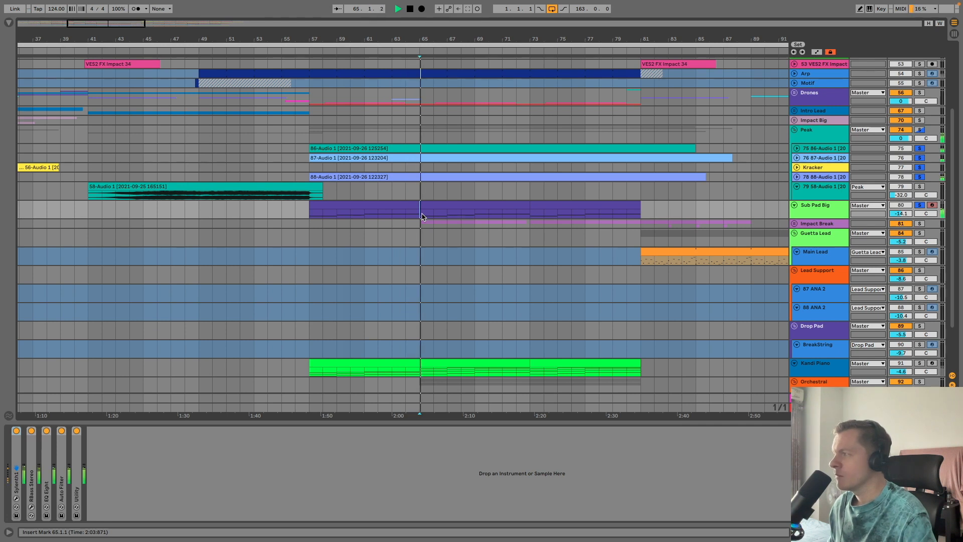
pyautogui.press('space')
pyautogui.click(922, 205)
# Step: Solo the Kandi Piano track and examine the chord notes in its clips at bars 57 and 65
pyautogui.scroll(-3, 462, 281)
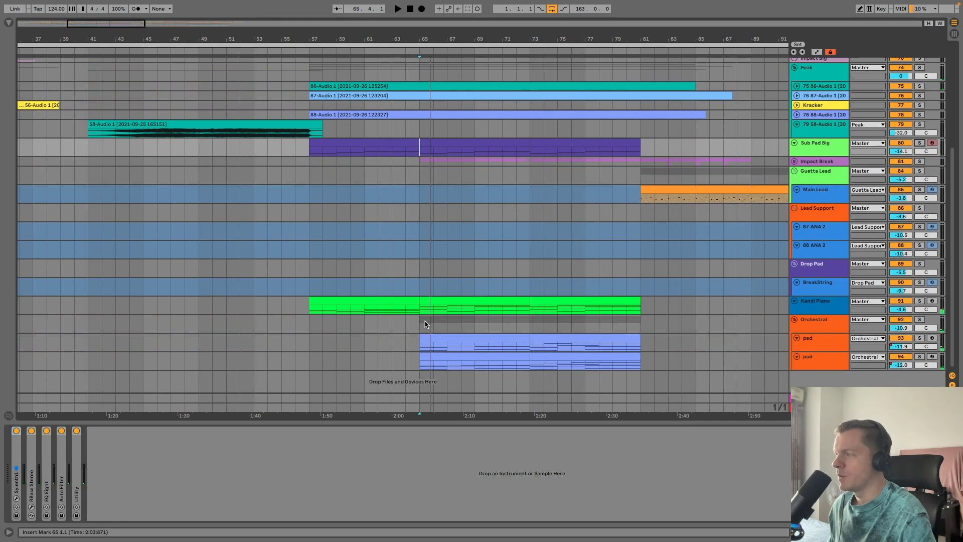
pyautogui.click(908, 303)
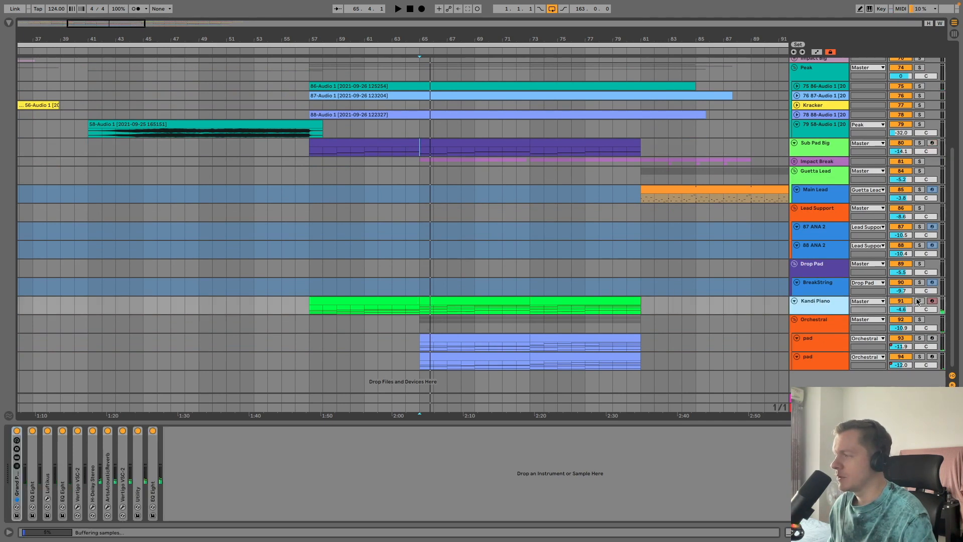
pyautogui.click(920, 301)
pyautogui.doubleClick(387, 304)
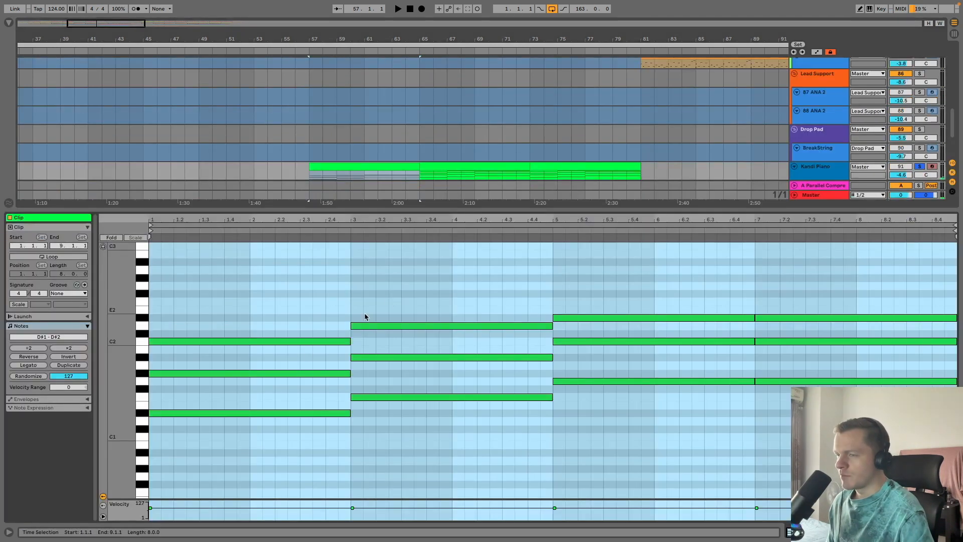
pyautogui.hotkey('ctrl', 'alt', 'l')
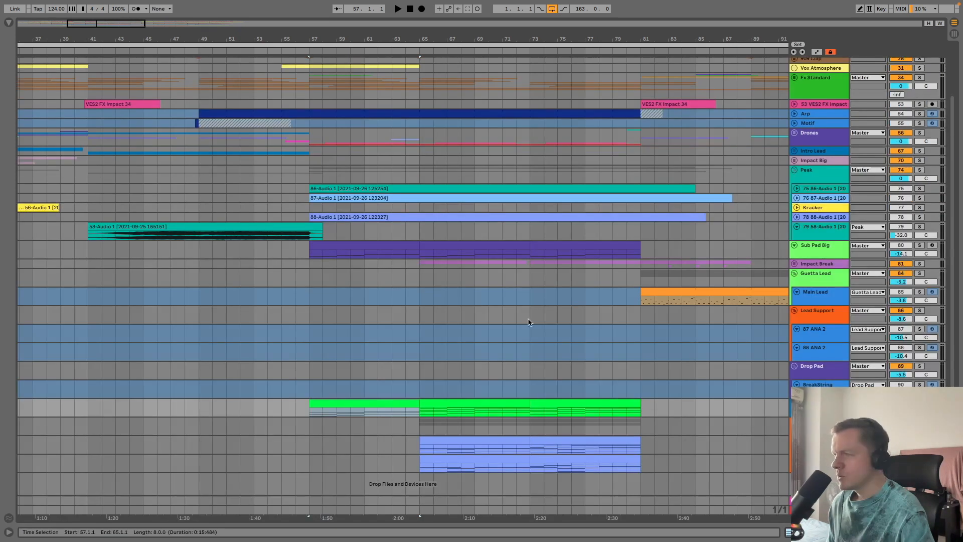
pyautogui.doubleClick(456, 413)
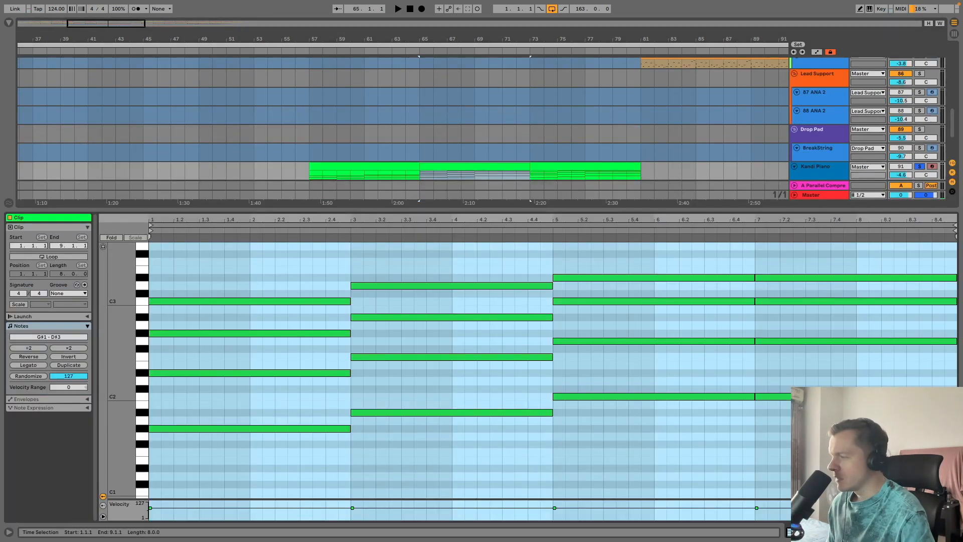
pyautogui.hotkey('ctrl', 'alt', 'l')
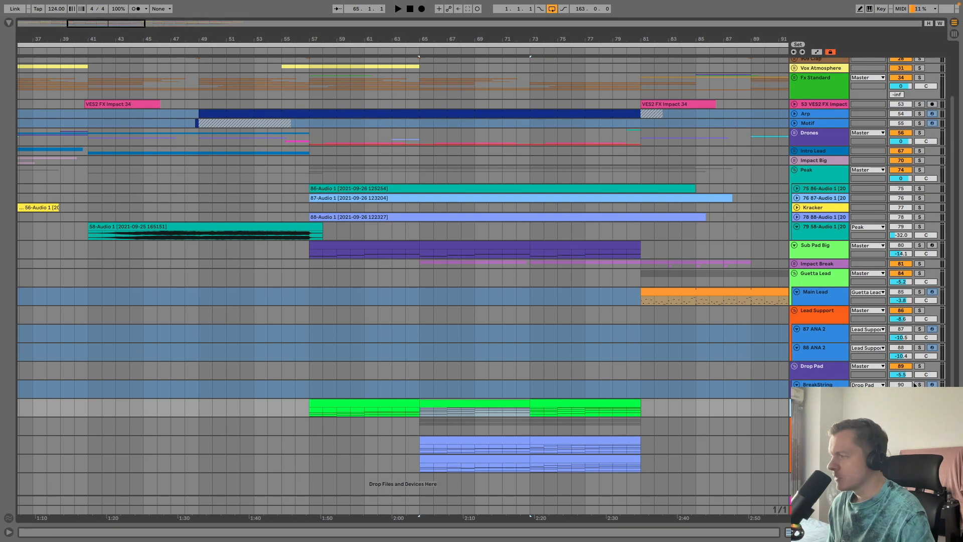
# Step: Add Sub Pad Big and Peak tracks 75 to 78 to the Kandi Piano solo and play from bar 65
pyautogui.click(919, 245)
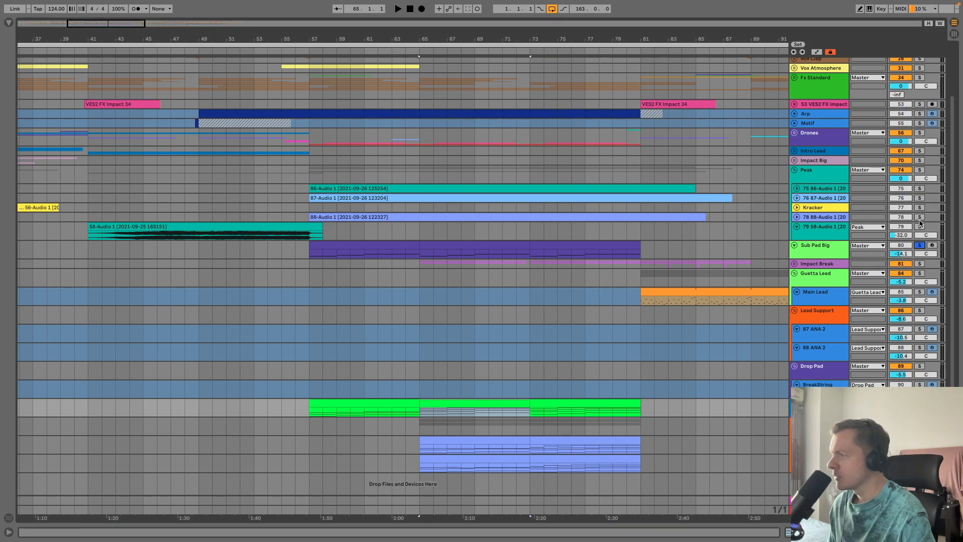
pyautogui.click(919, 188)
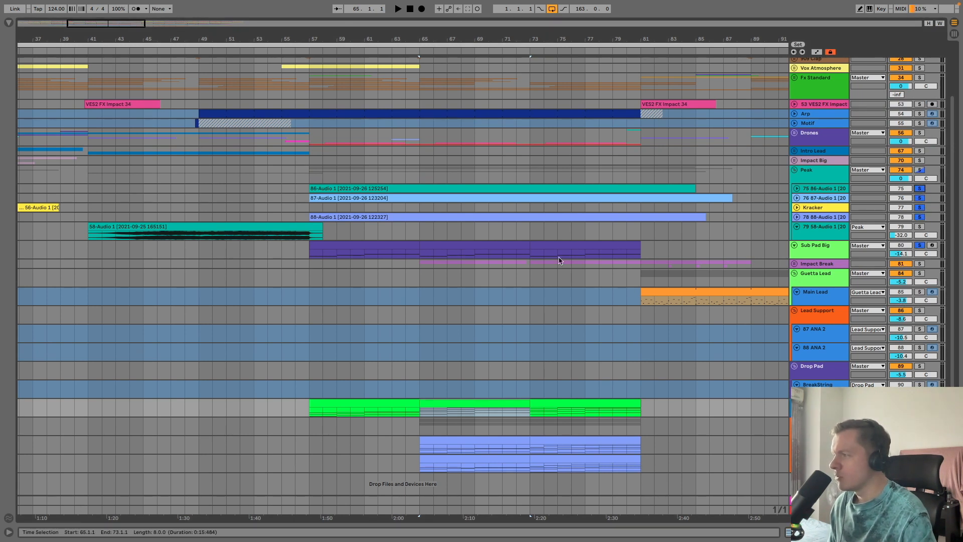
pyautogui.press('space')
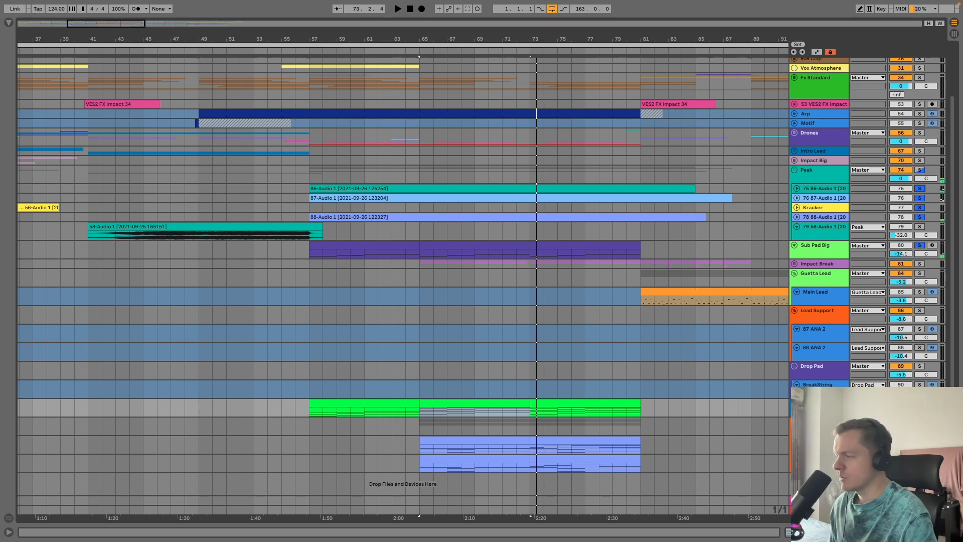
# Step: Show the devices of the two pad tracks in the Orchestral group and enlarge both track heights
pyautogui.click(820, 422)
pyautogui.doubleClick(814, 441)
pyautogui.scroll(-3, 813, 337)
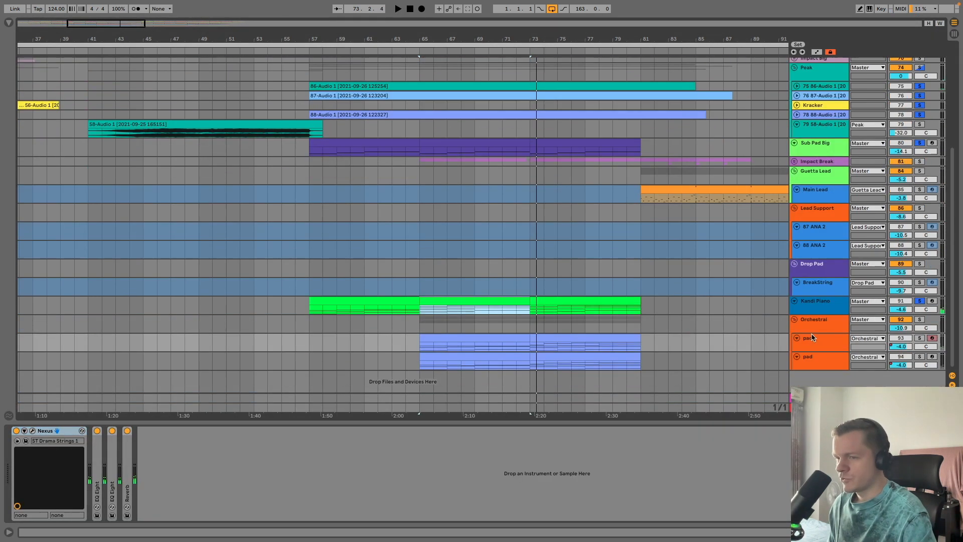
pyautogui.click(819, 361)
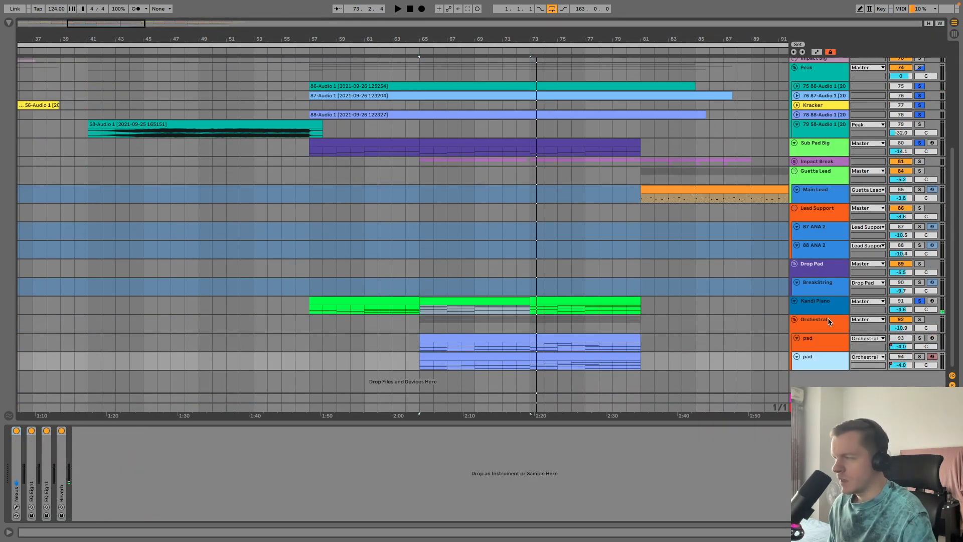
pyautogui.click(828, 328)
pyautogui.click(807, 363)
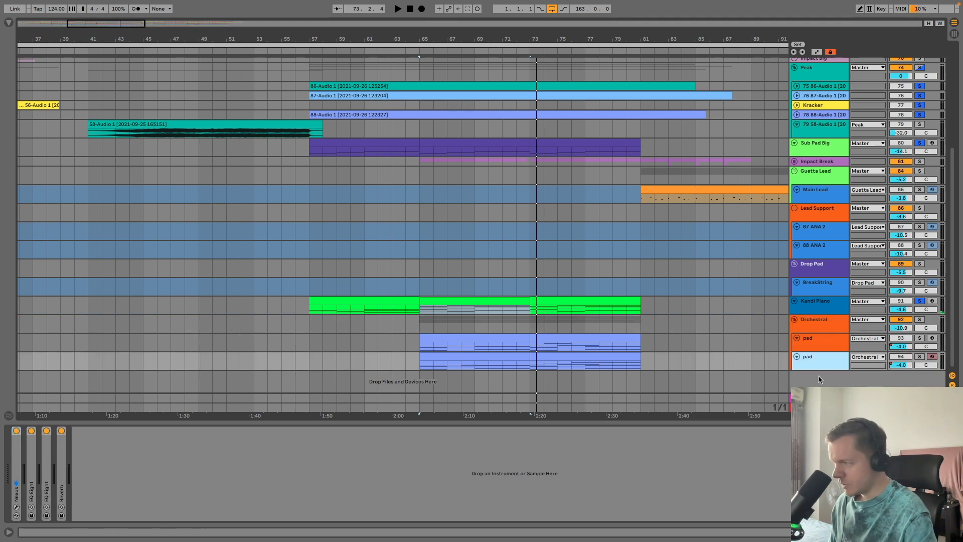
pyautogui.moveTo(819, 370); pyautogui.dragTo(819, 403)
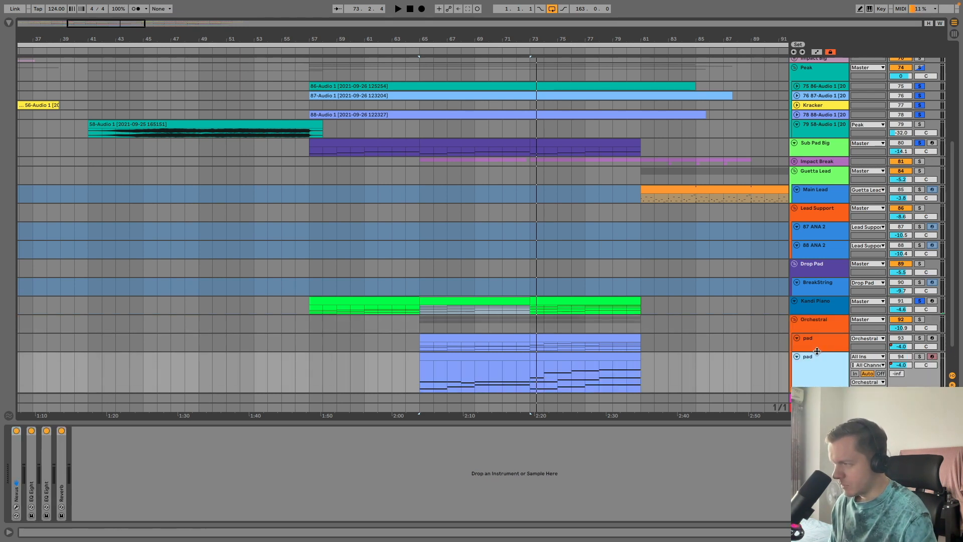
pyautogui.moveTo(817, 351); pyautogui.dragTo(818, 369)
# Step: Show the automation lanes and display the Track Volume envelope on the second Orchestral pad track
pyautogui.press('a')
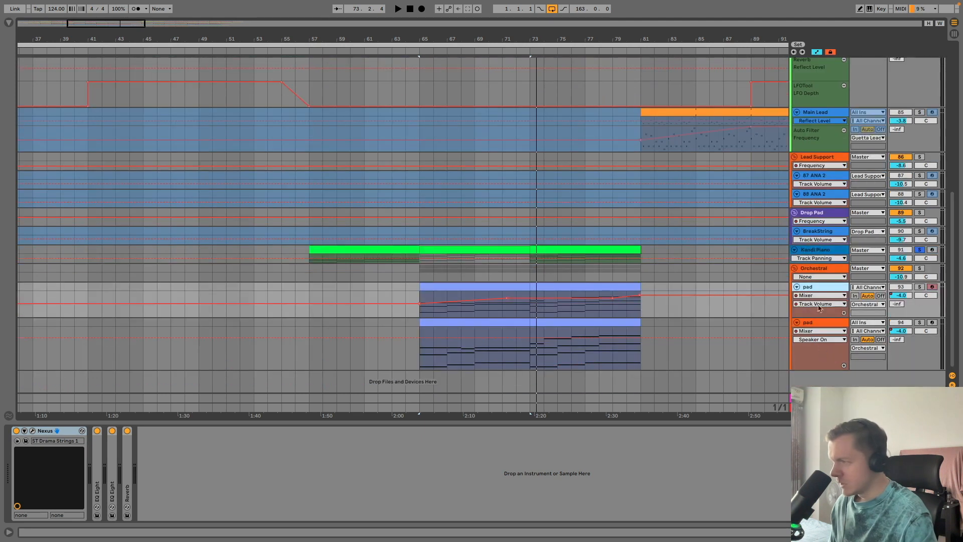
pyautogui.click(819, 295)
pyautogui.click(819, 295)
pyautogui.click(819, 339)
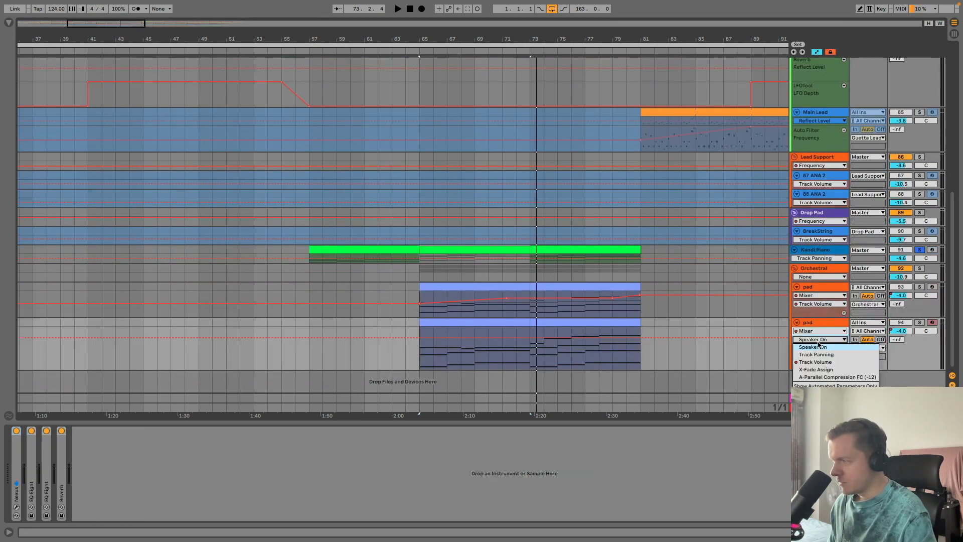
pyautogui.click(820, 363)
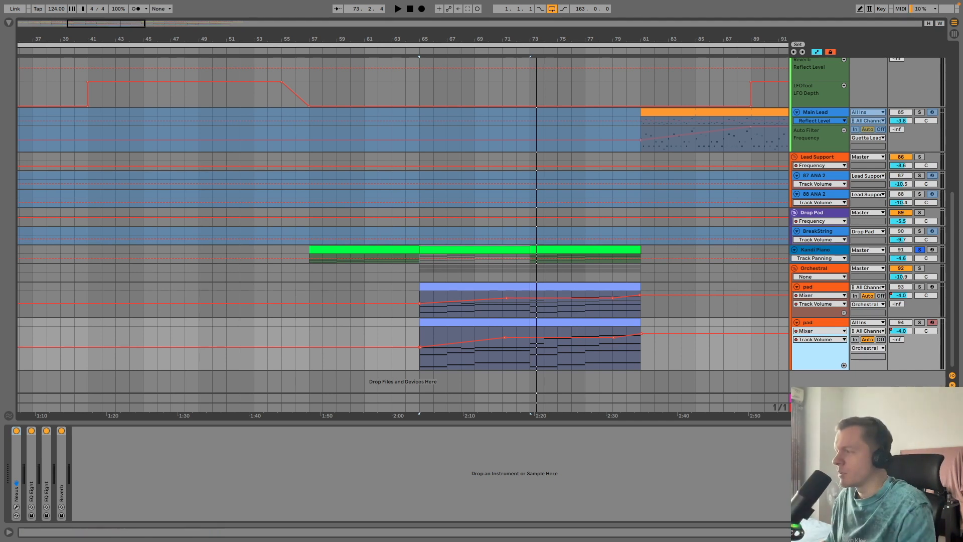
# Step: Add the Orchestral group to the solo and play its pads from bar 65
pyautogui.click(921, 270)
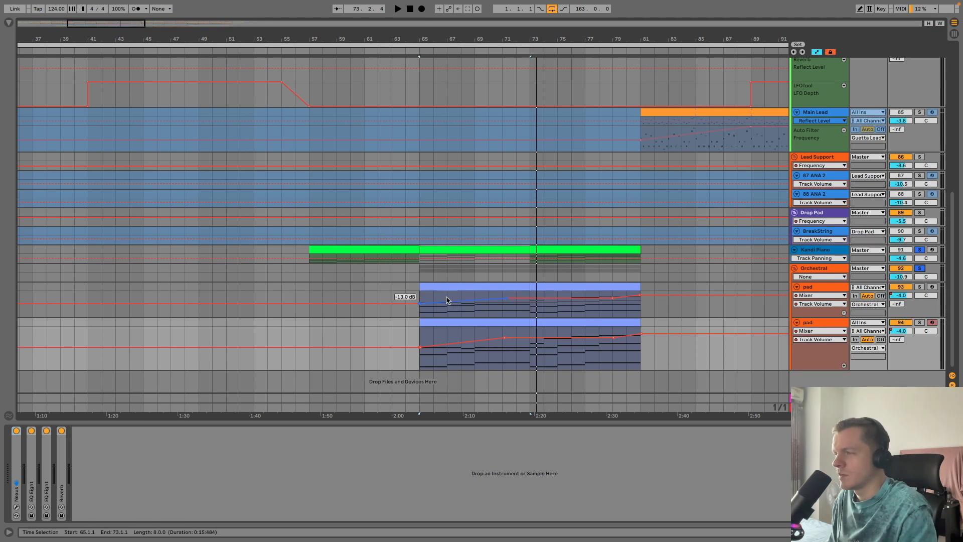
pyautogui.click(409, 290)
pyautogui.press('space')
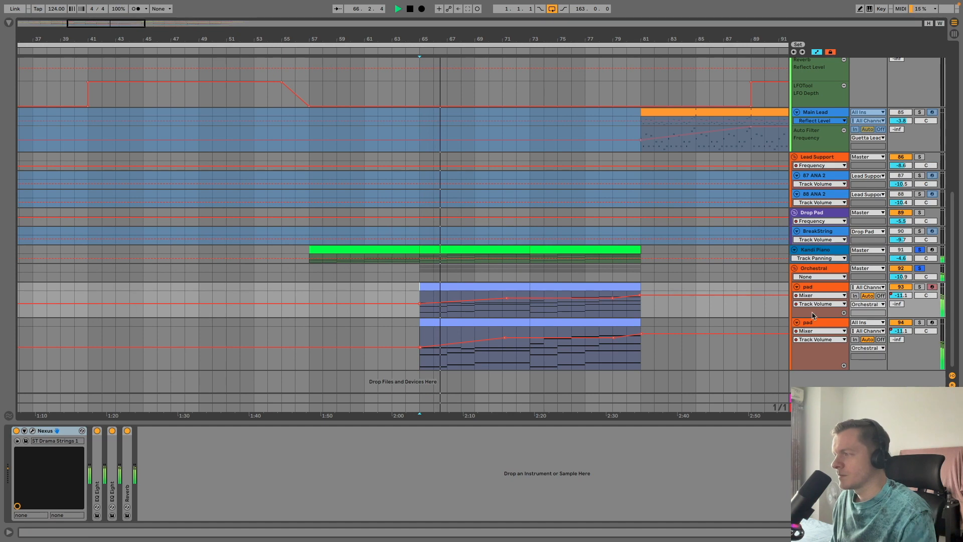
# Step: Enlarge both Orchestral pad tracks and examine their Track Volume automation between bars 65 and 81 during playback
pyautogui.moveTo(812, 317); pyautogui.dragTo(829, 402)
pyautogui.scroll(-2, 698, 322)
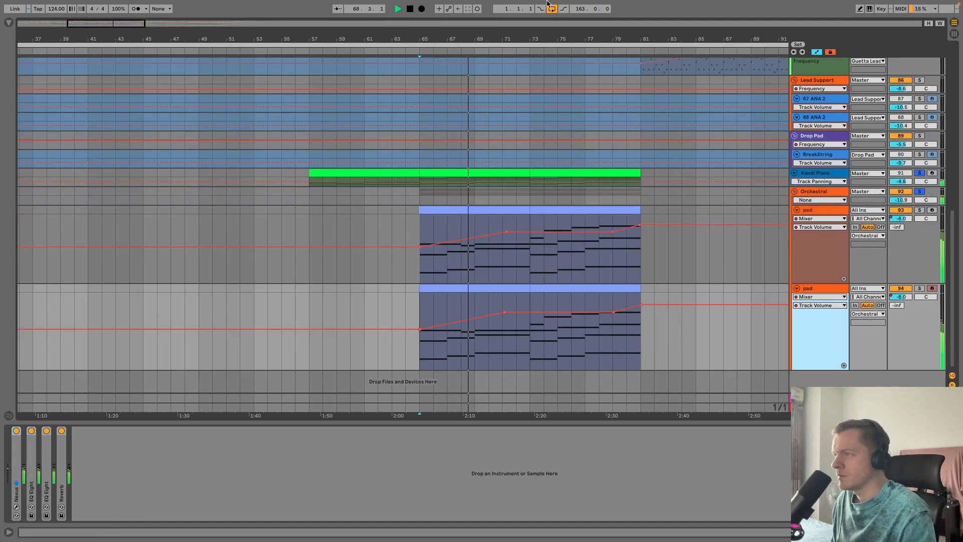
pyautogui.moveTo(544, 43); pyautogui.dragTo(463, 72)
pyautogui.click(718, 270)
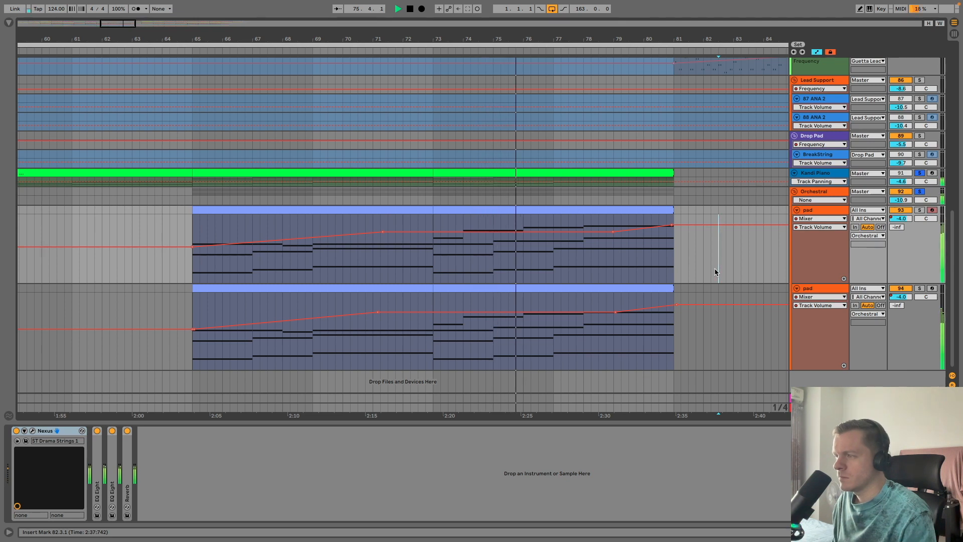
# Step: Inspect the notes of the upper Orchestral pad clip starting at bar 73, hide the clip view and listen past bar 81
pyautogui.doubleClick(636, 209)
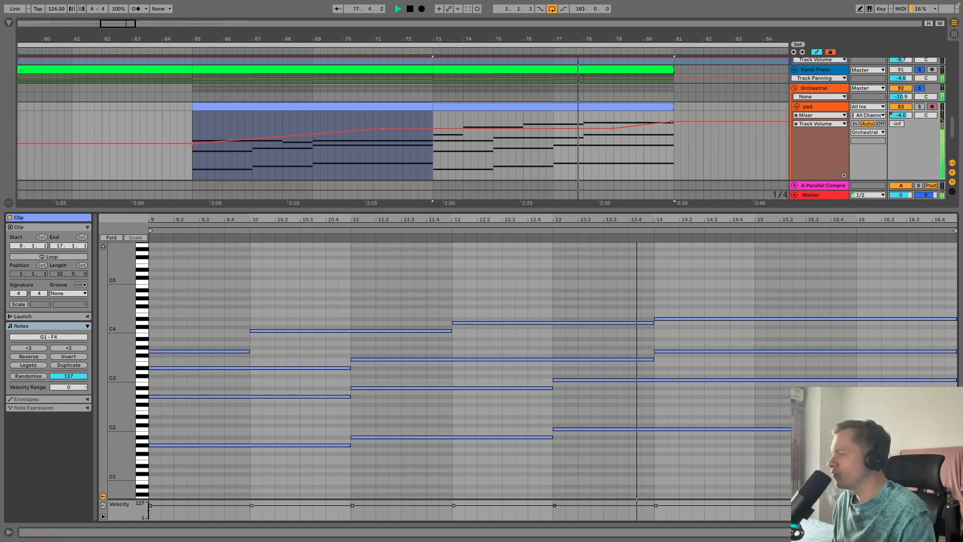
pyautogui.click(954, 532)
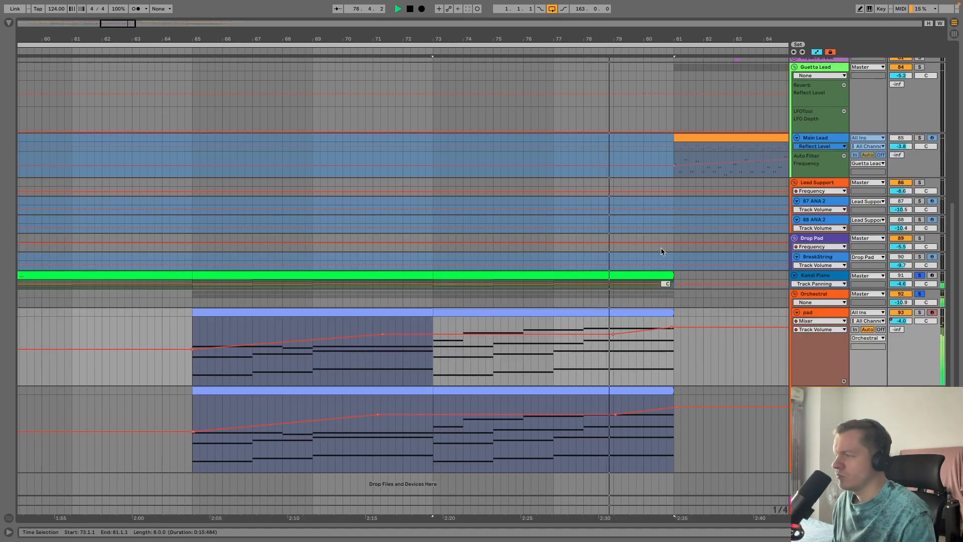
pyautogui.moveTo(709, 39); pyautogui.dragTo(408, 59)
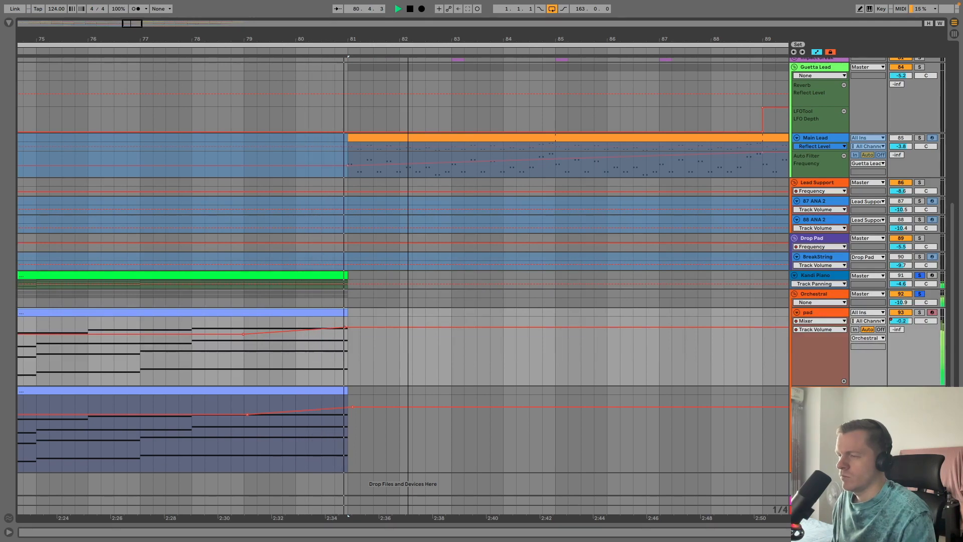
pyautogui.moveTo(408, 58); pyautogui.dragTo(578, 42)
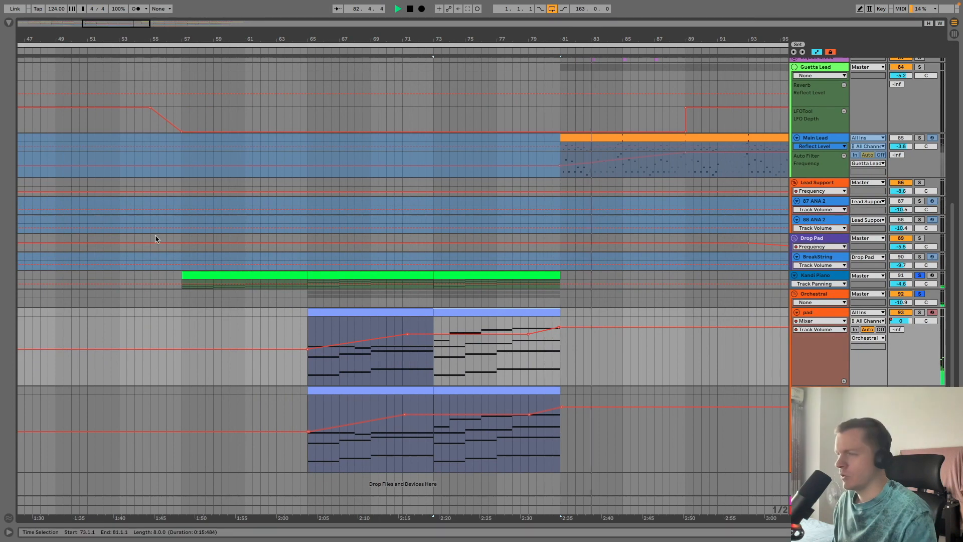
pyautogui.moveTo(449, 37); pyautogui.dragTo(507, 36)
# Step: Enlarge track 79 in the Peak group to show its LFO Depth automation and solo that track
pyautogui.scroll(5, 418, 120)
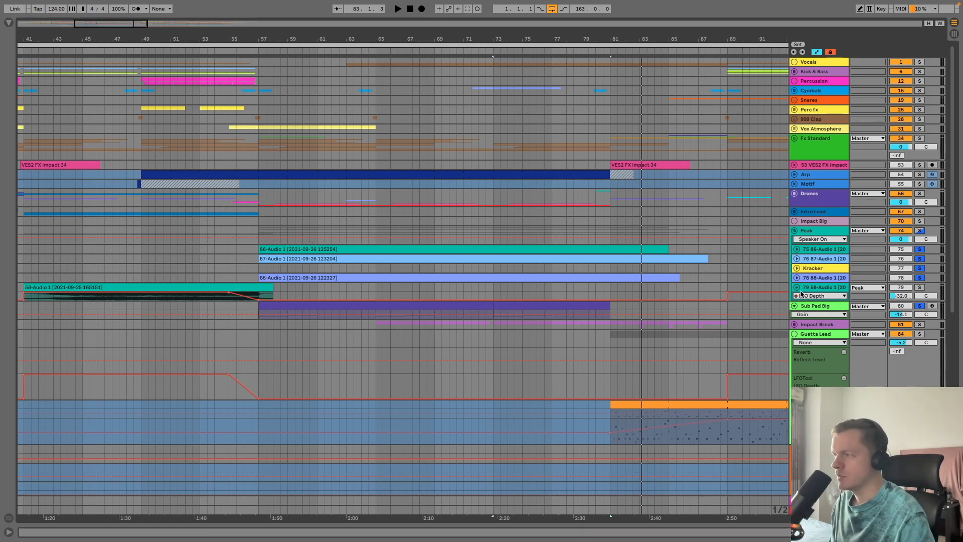
pyautogui.moveTo(804, 300); pyautogui.dragTo(804, 325)
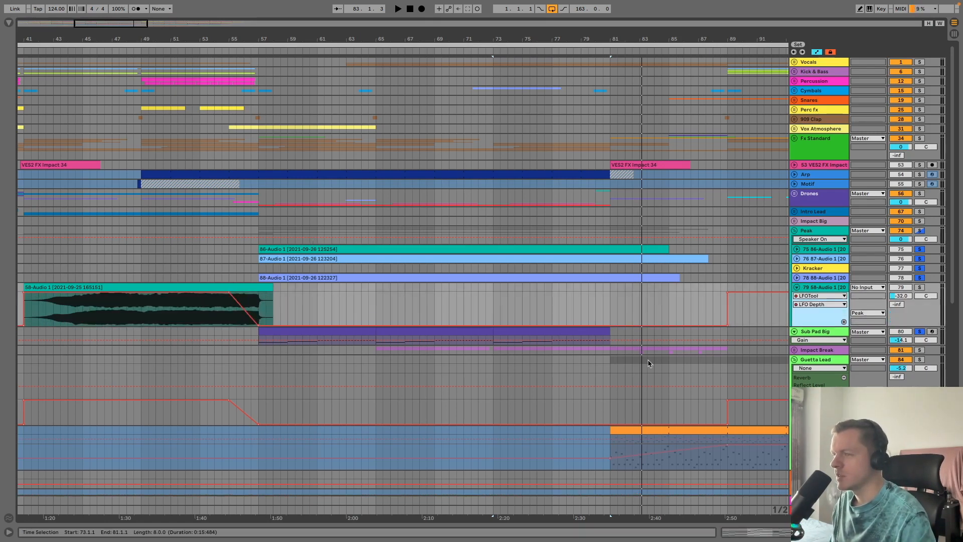
pyautogui.click(76, 307)
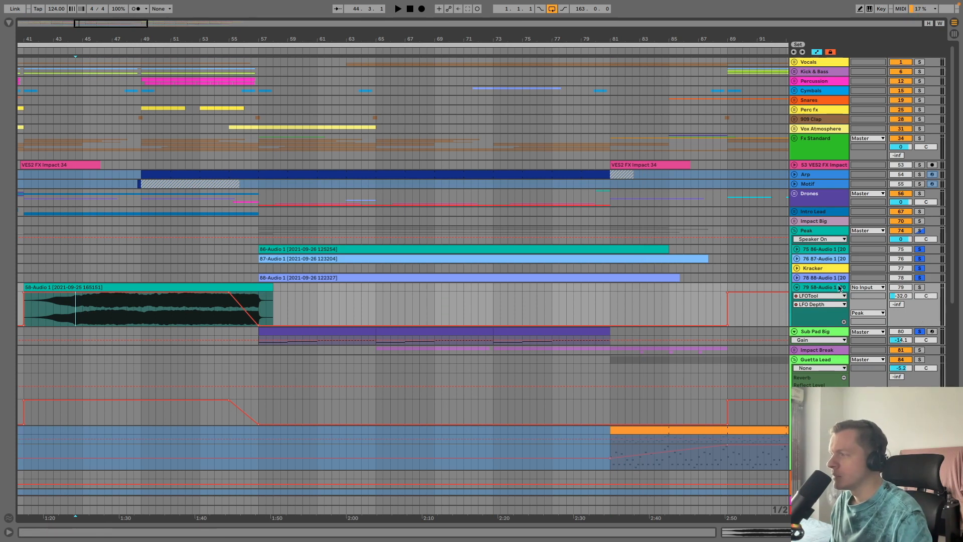
pyautogui.click(919, 287)
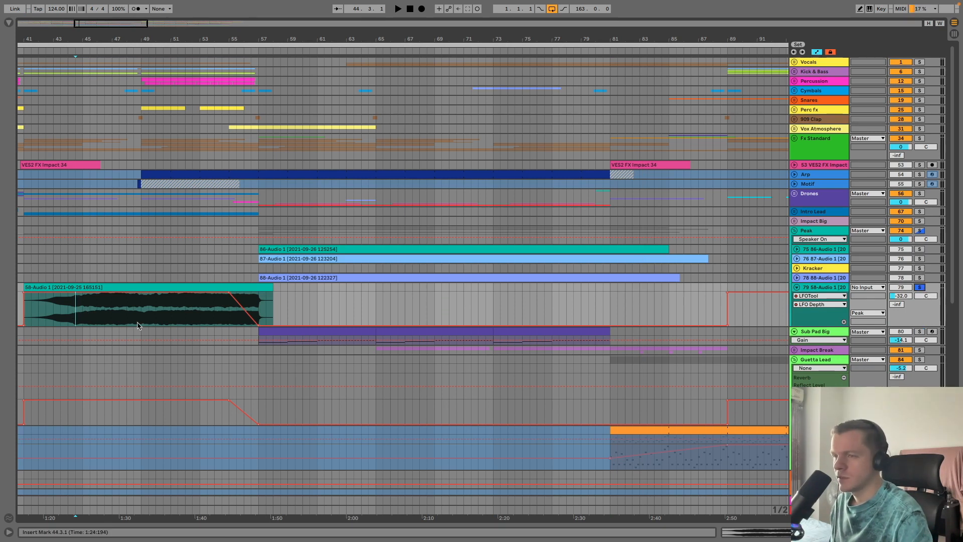
# Step: Play the soloed track 79 from bar 25 and stop playback around bar 31
pyautogui.click(31, 311)
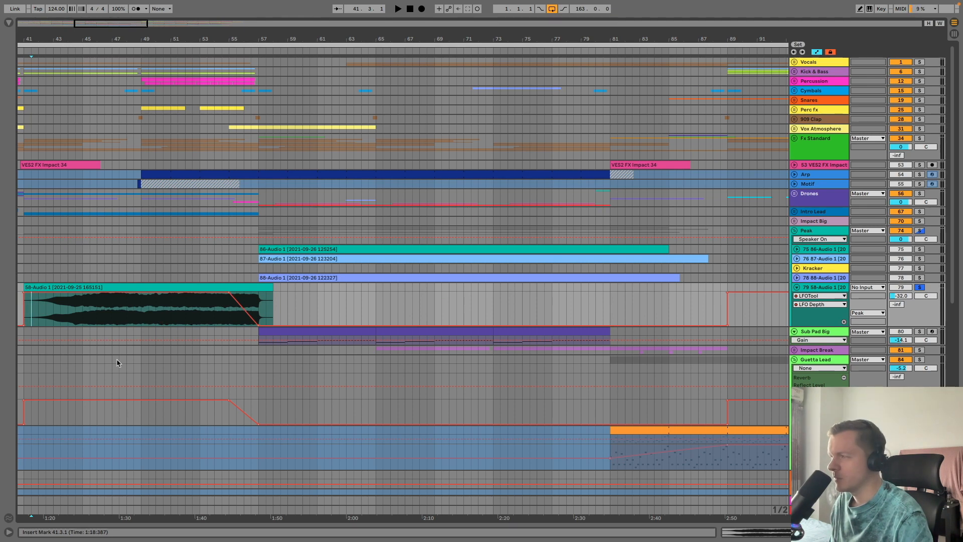
pyautogui.doubleClick(225, 23)
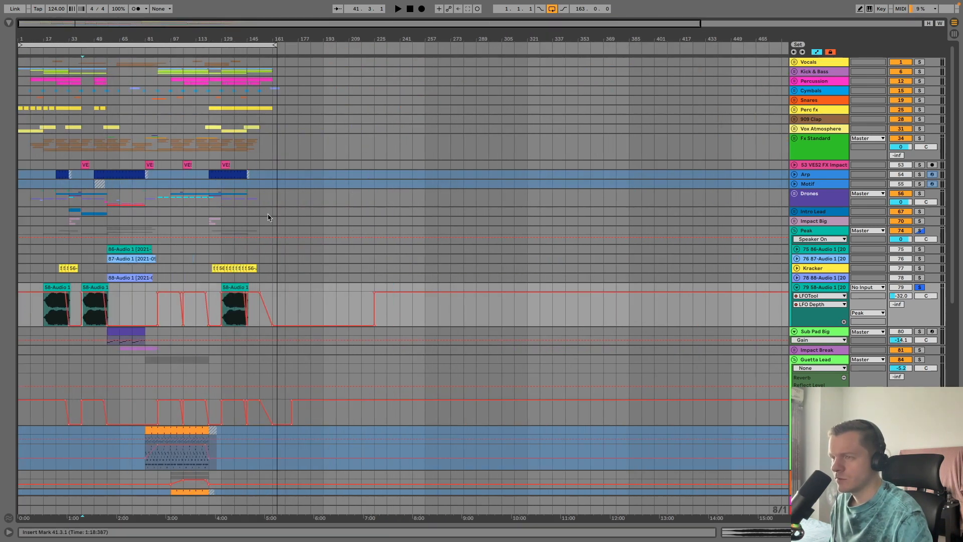
pyautogui.moveTo(49, 45); pyautogui.dragTo(100, 301)
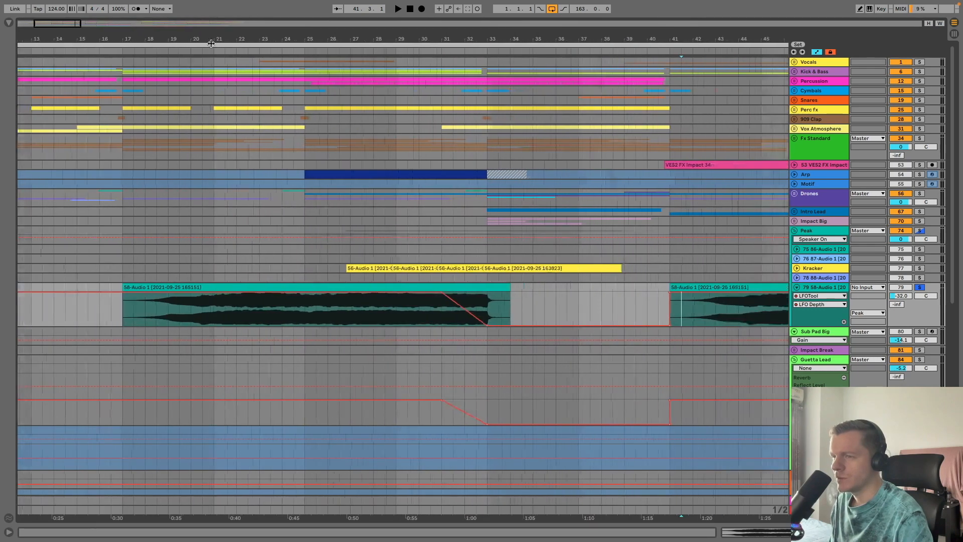
pyautogui.click(305, 314)
pyautogui.press('space')
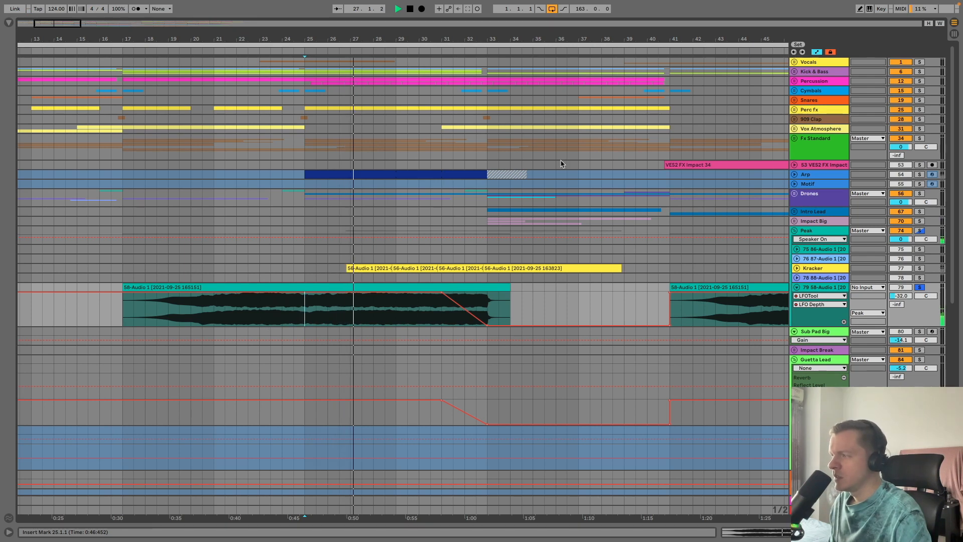
pyautogui.moveTo(537, 39); pyautogui.dragTo(141, 22)
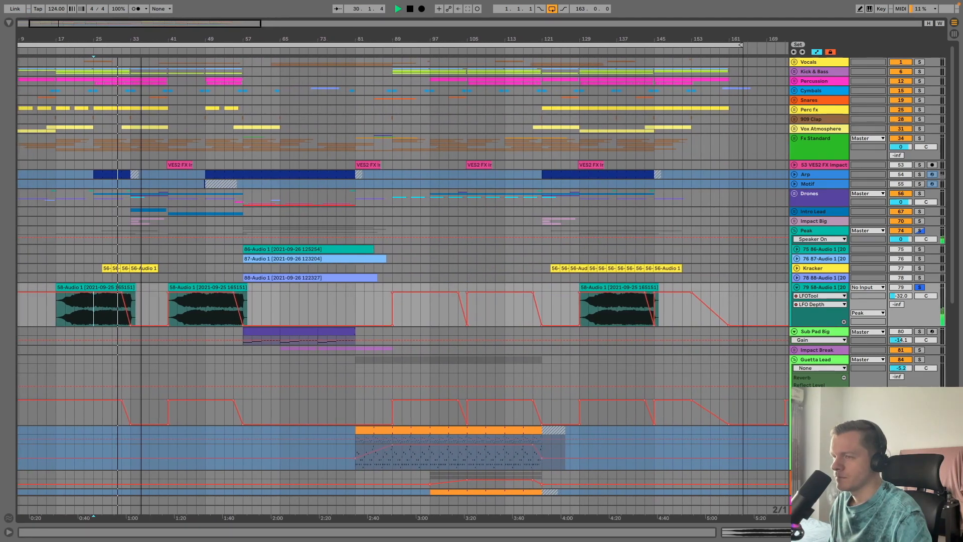
pyautogui.press('space')
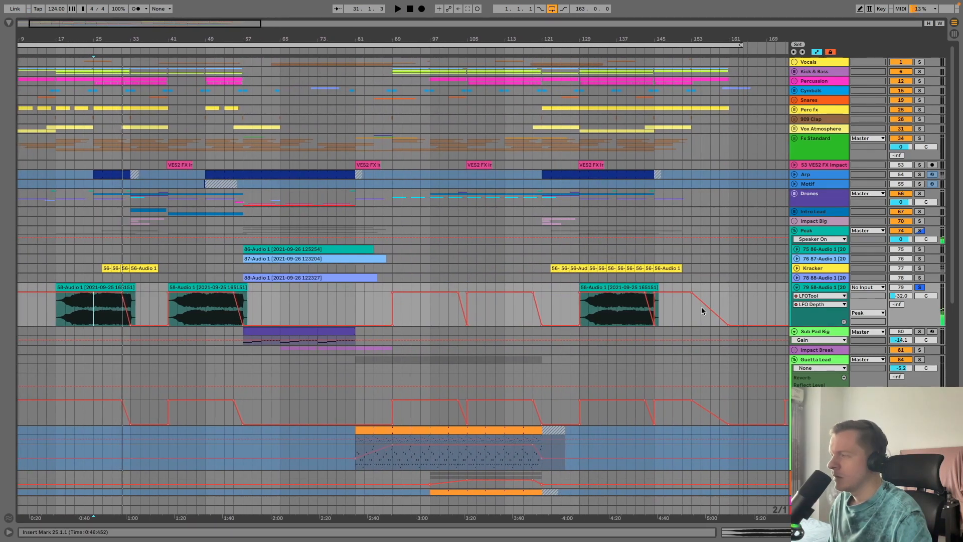
# Step: Show the device chain of track 79, hide it again and turn off the track's solo
pyautogui.doubleClick(818, 287)
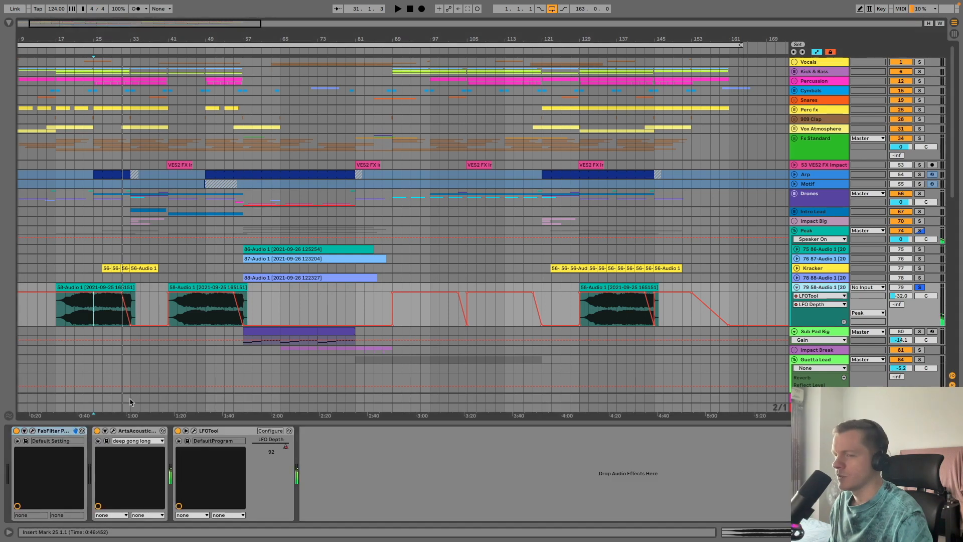
pyautogui.click(954, 531)
pyautogui.click(920, 288)
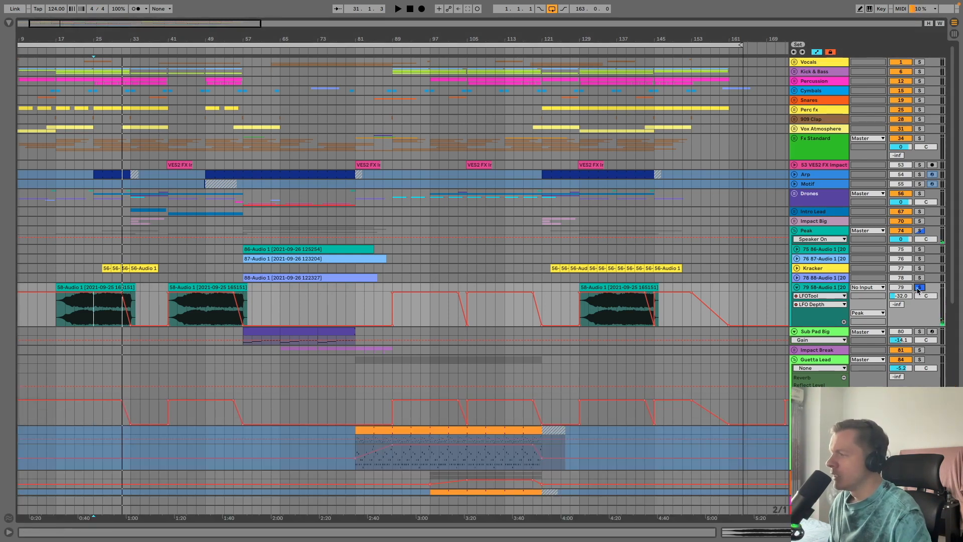
# Step: Hide the automation lanes and collapse track 79, the Peak group and the Sub Pad Big track
pyautogui.click(804, 288)
pyautogui.click(797, 287)
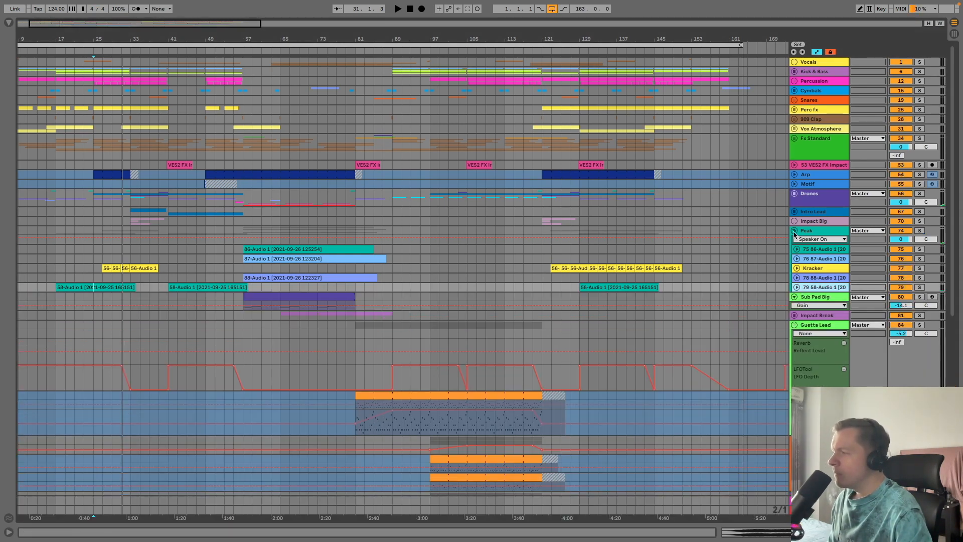
pyautogui.press('a')
pyautogui.click(794, 231)
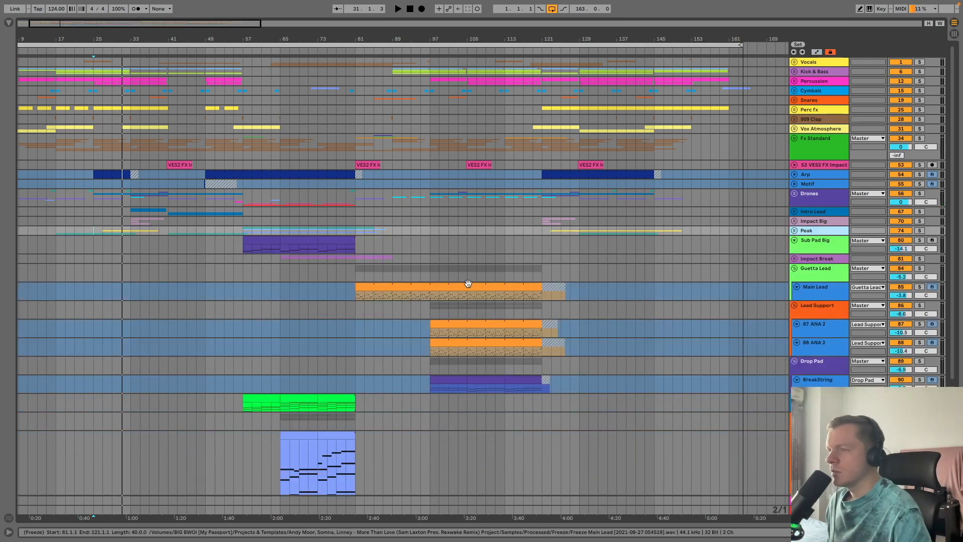
pyautogui.click(794, 240)
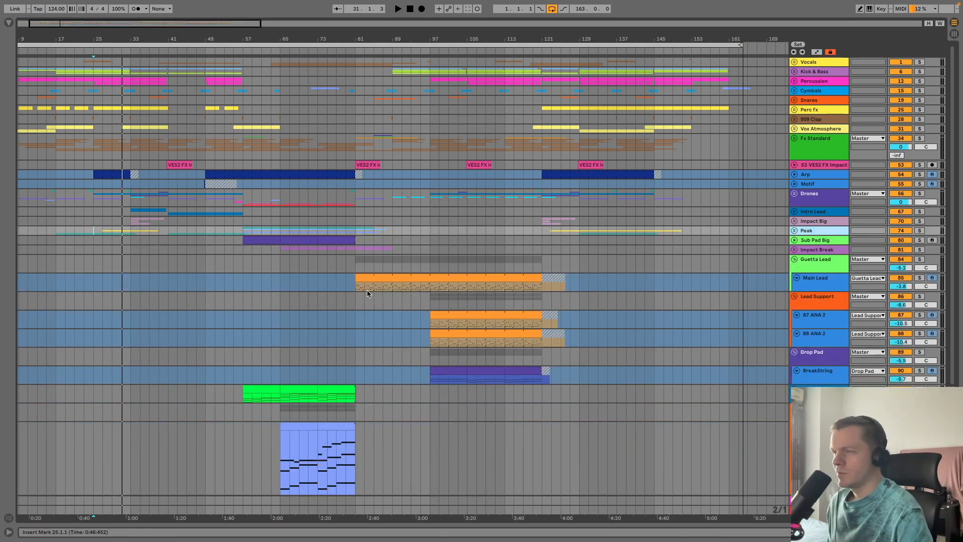
# Step: Collapse the Kandi Piano track and the Orchestral group
pyautogui.click(336, 370)
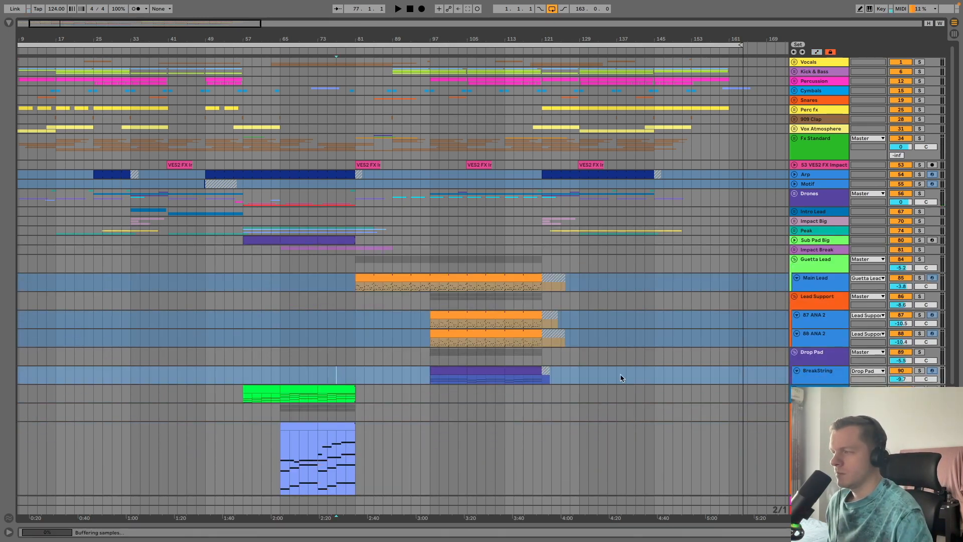
pyautogui.click(798, 407)
pyautogui.click(795, 407)
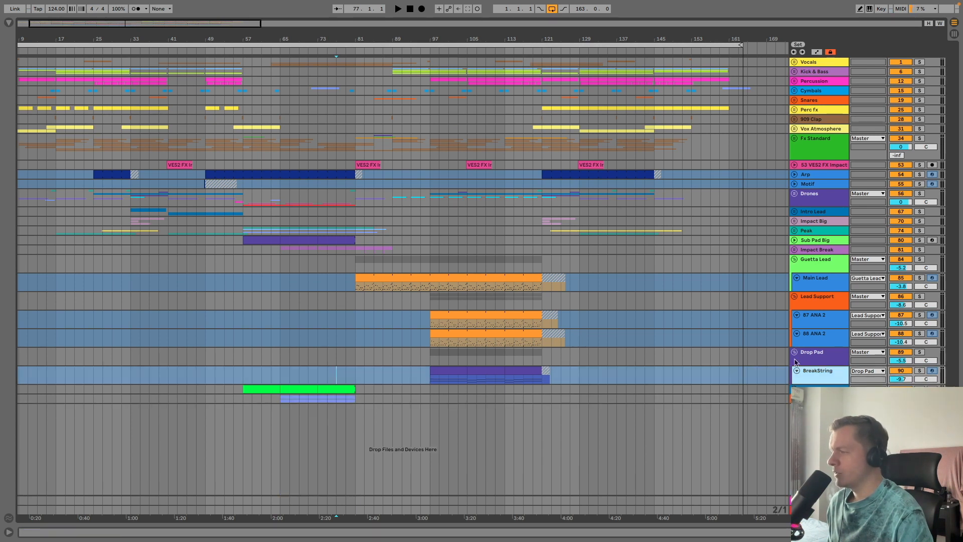
# Step: Play the full mix through the break from about bar 56 and stop in bar 84
pyautogui.click(242, 356)
pyautogui.press('space')
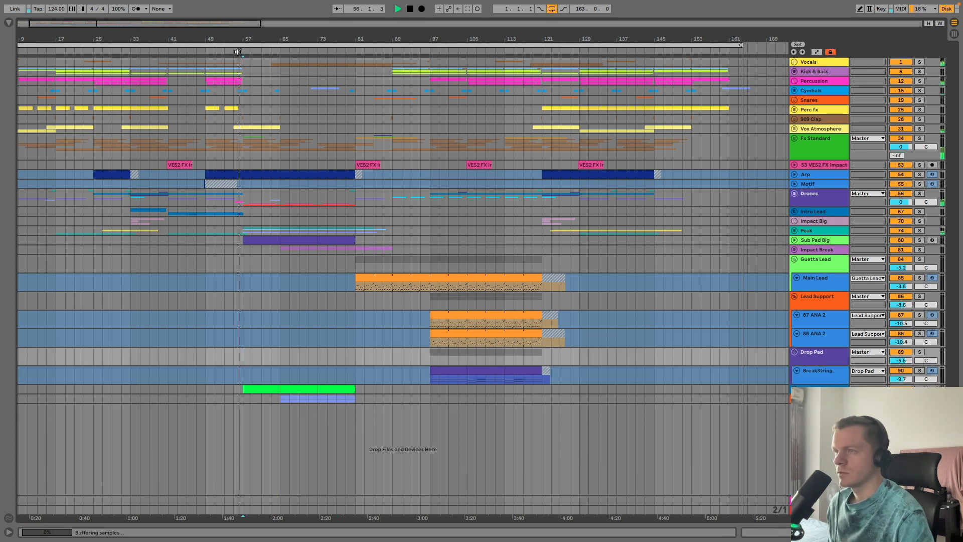
pyautogui.click(692, 249)
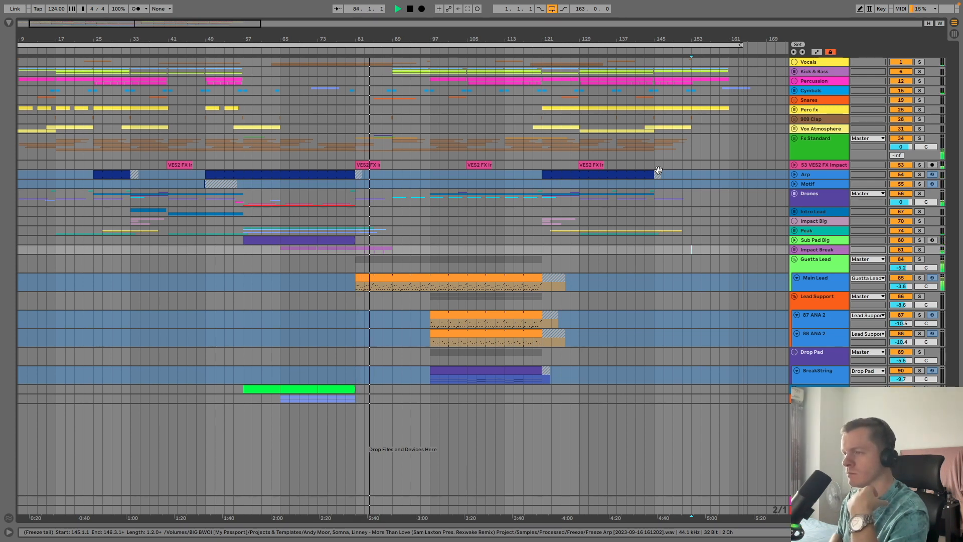
pyautogui.press('space')
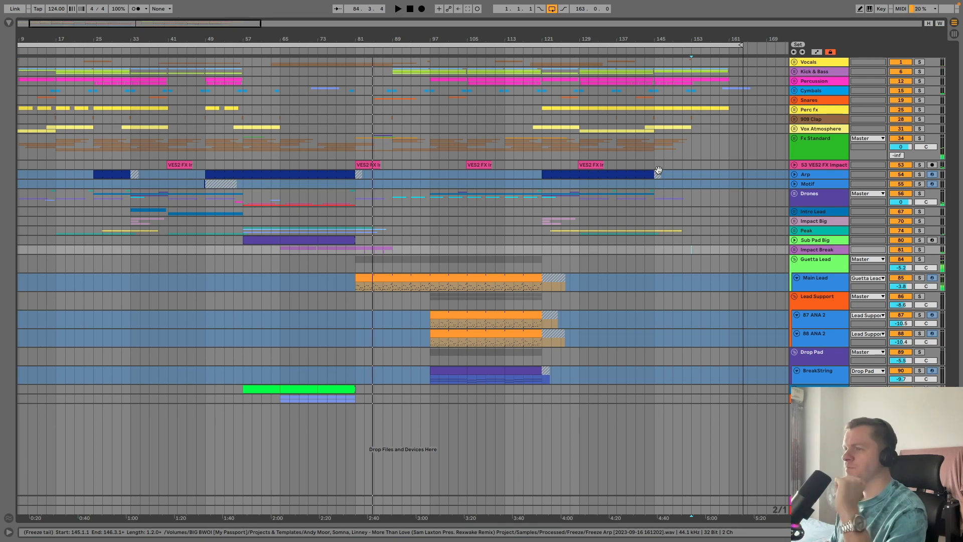
# Step: Examine the arrangement around the Main Lead entry at bar 81, briefly selecting and deselecting all content
pyautogui.moveTo(344, 41)
pyautogui.mouseDown()
pyautogui.moveTo(345, 100)
pyautogui.moveTo(345, 42)
pyautogui.mouseUp()
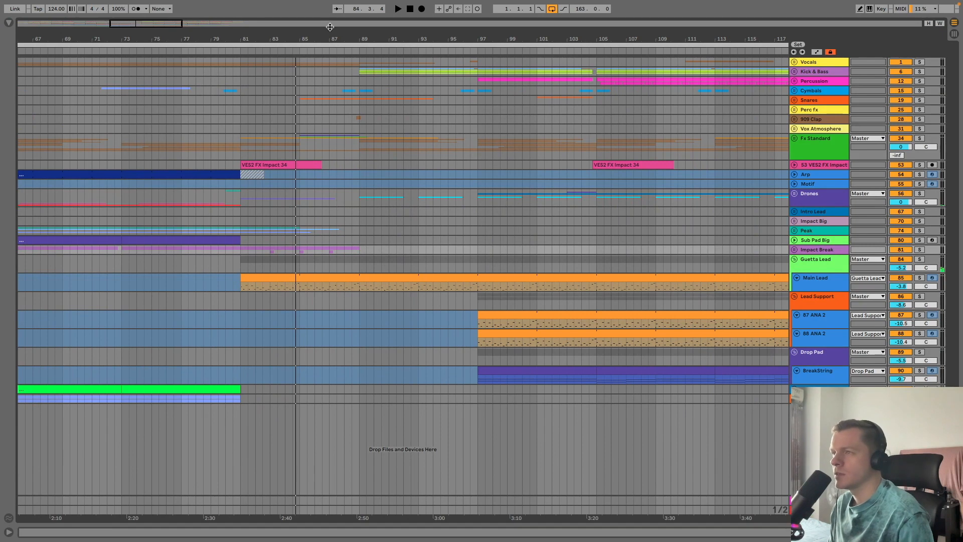
pyautogui.moveTo(331, 34)
pyautogui.mouseDown()
pyautogui.moveTo(266, 52)
pyautogui.moveTo(265, 32)
pyautogui.mouseUp()
pyautogui.click(180, 284)
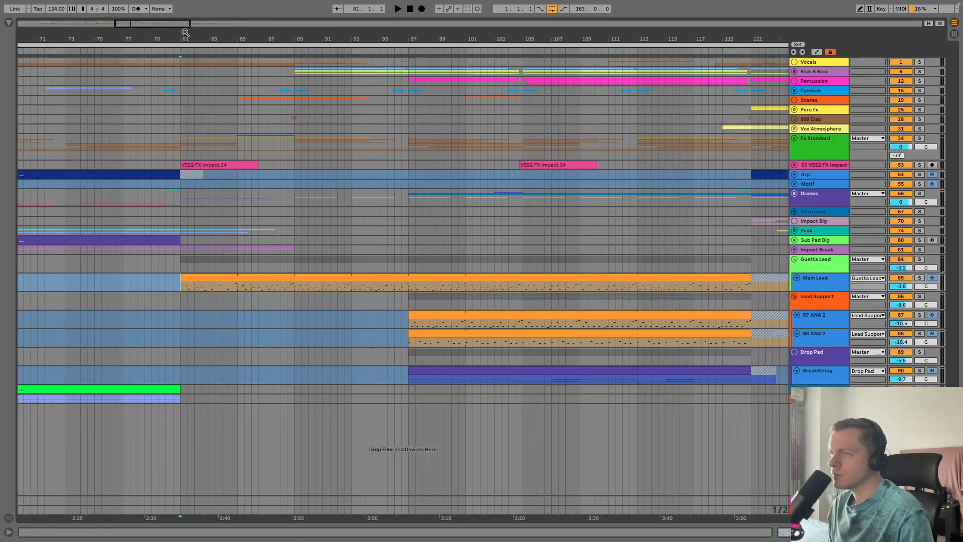
pyautogui.moveTo(187, 33); pyautogui.dragTo(193, 147)
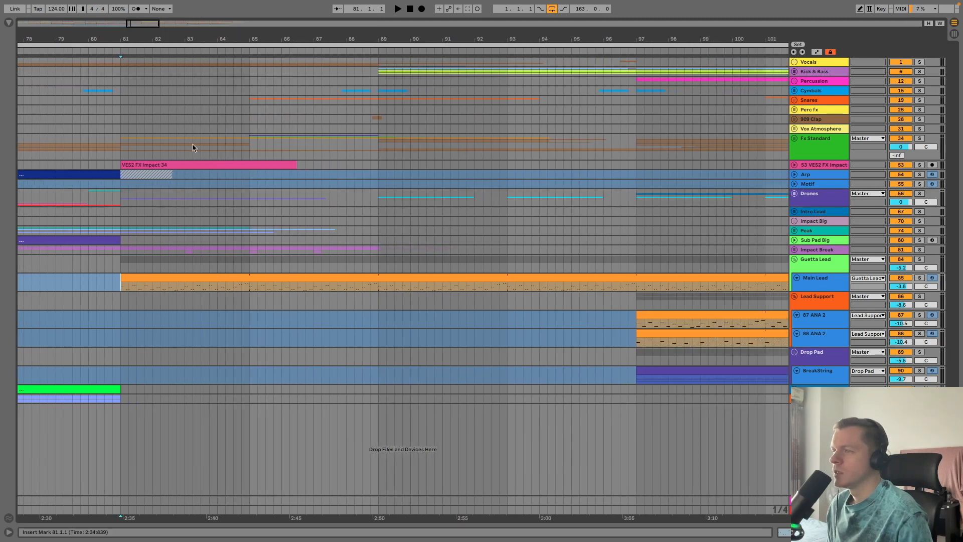
pyautogui.moveTo(144, 40); pyautogui.dragTo(351, 16)
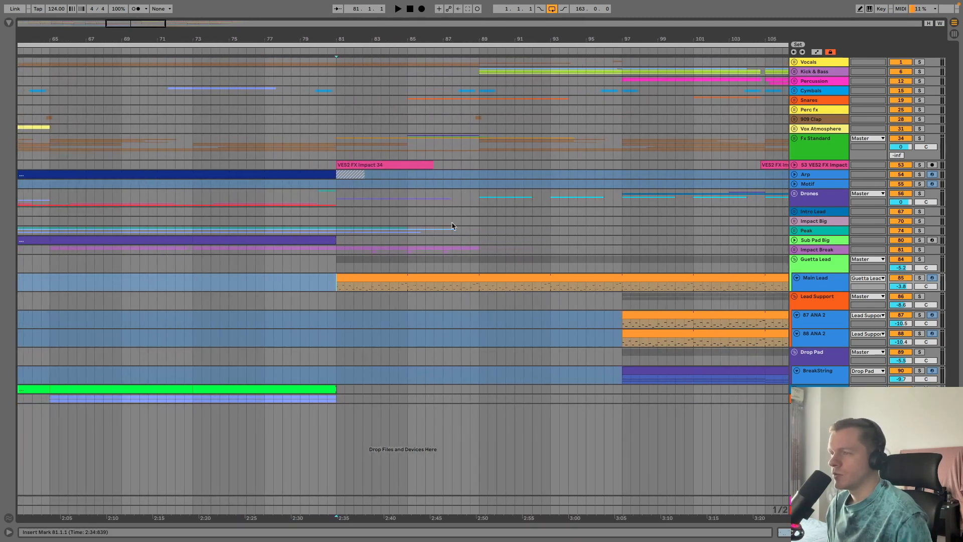
pyautogui.hotkey('ctrl', 'a')
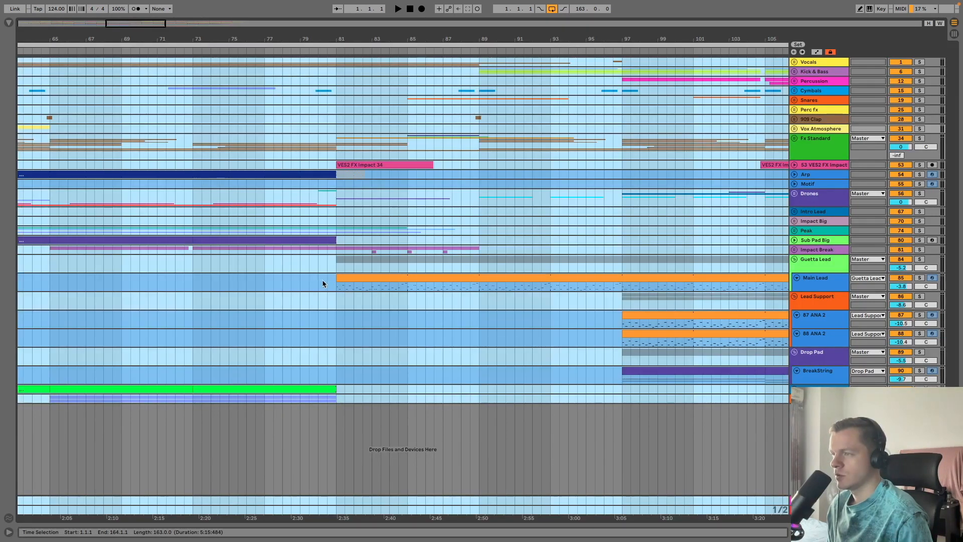
pyautogui.click(322, 279)
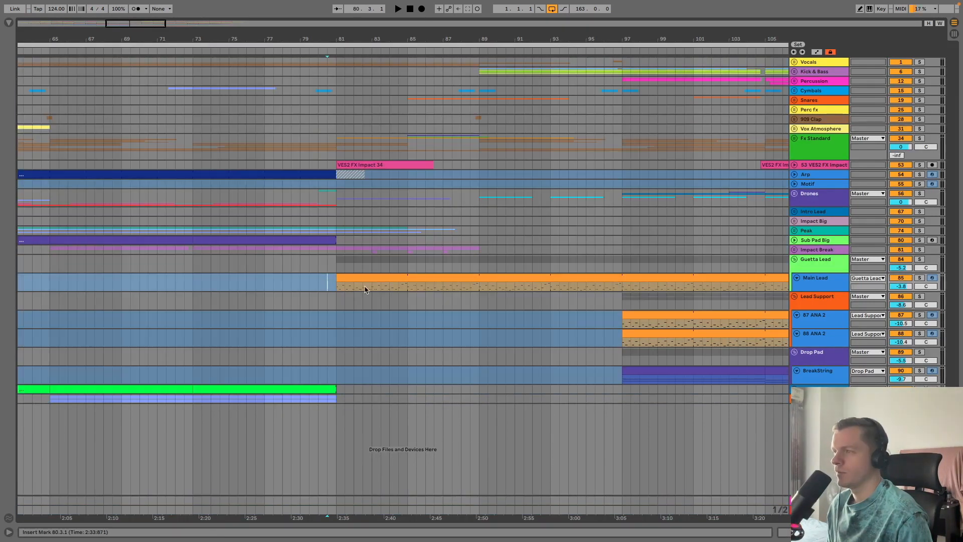
# Step: Play the build-up from bar 85 and stop around bar 89
pyautogui.click(408, 120)
pyautogui.press('space')
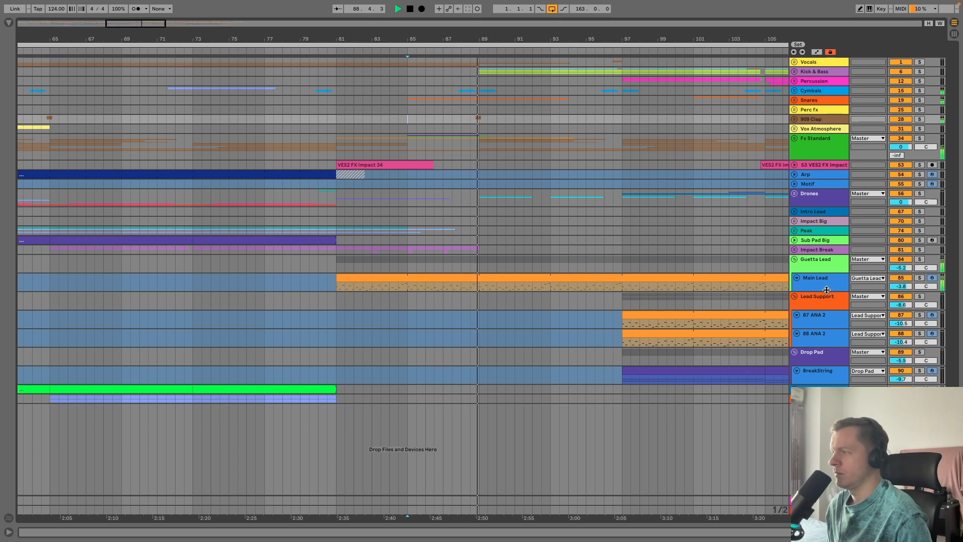
pyautogui.press('space')
# Step: Unfold the Fx Standard group to show its effect tracks and place the insert marker at 81.3.1
pyautogui.click(346, 153)
pyautogui.click(794, 139)
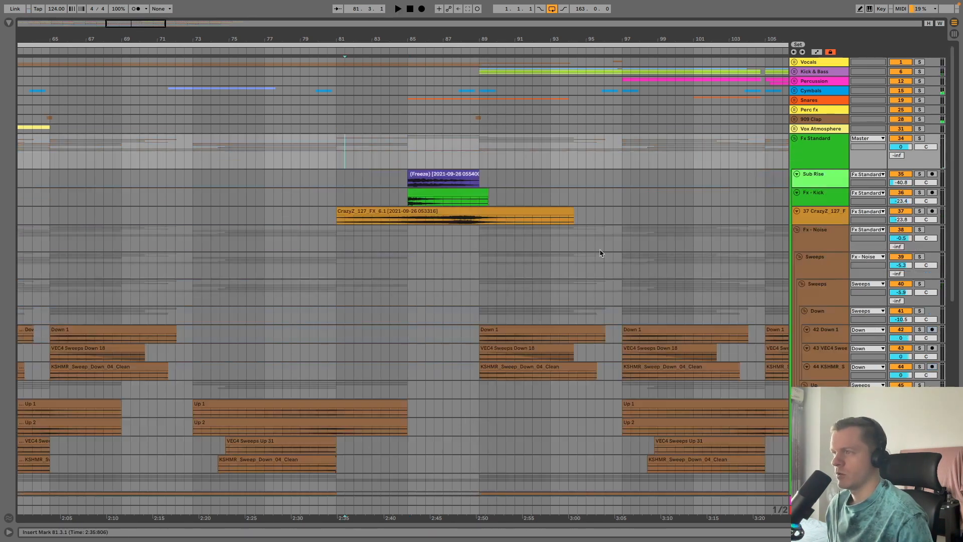
pyautogui.click(344, 153)
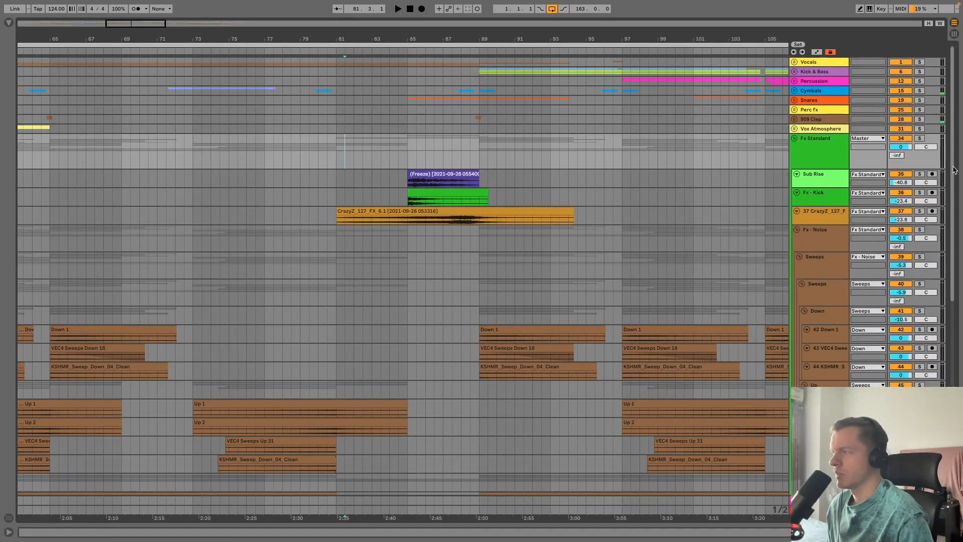
# Step: Solo the Fx Standard group and play from 81.3.1, selecting the VES2 FX Impact 34 and CrazyZ_127_FX clips while they sound
pyautogui.click(919, 138)
pyautogui.press('space')
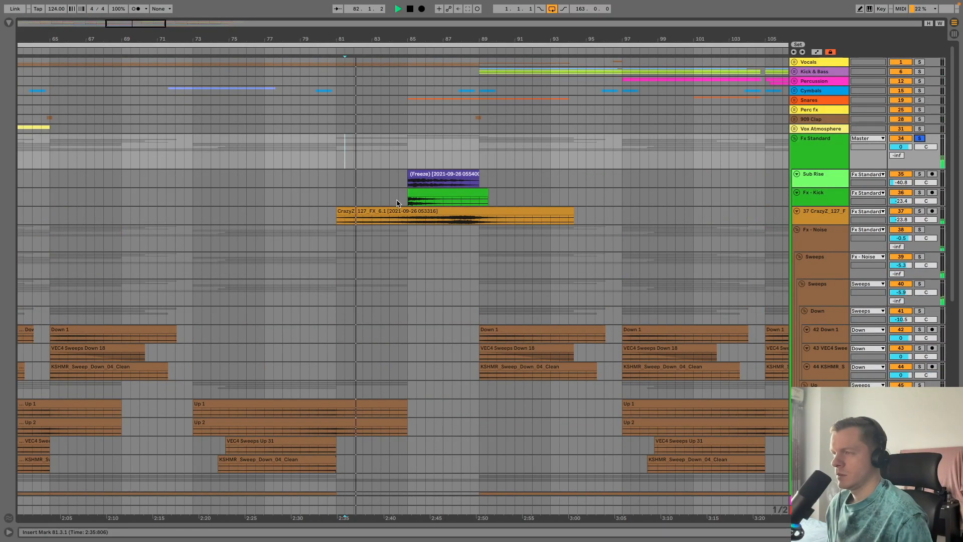
pyautogui.scroll(-8, 397, 200)
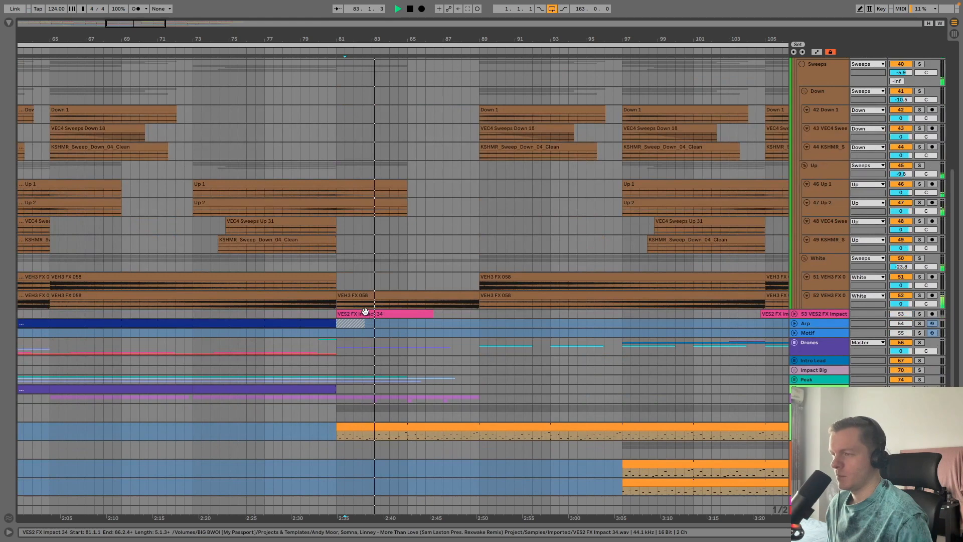
pyautogui.click(414, 314)
pyautogui.scroll(8, 419, 290)
pyautogui.click(400, 211)
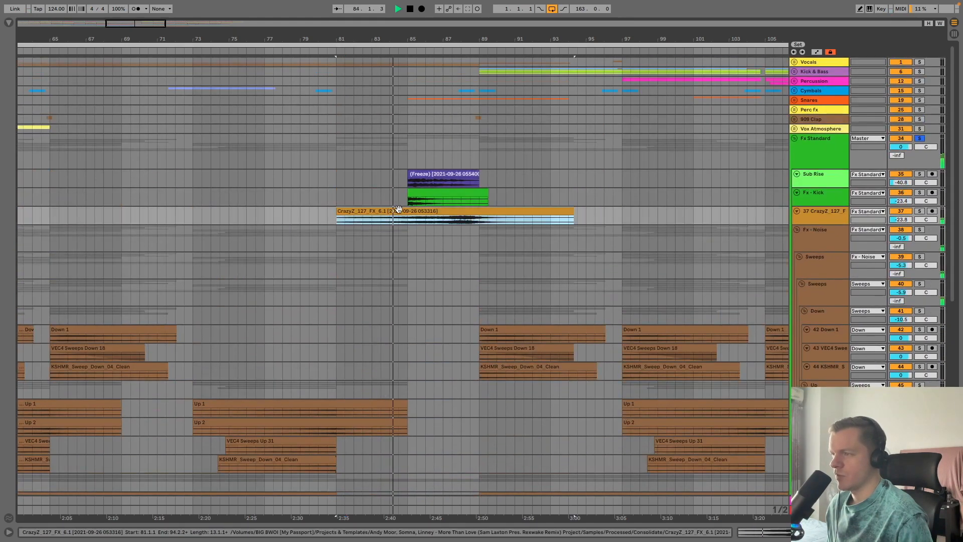
# Step: Select the Fx - Kick and Sub Rise clips at bar 85 during playback and enlarge the Sub Rise track to show its waveform
pyautogui.click(419, 194)
pyautogui.click(419, 182)
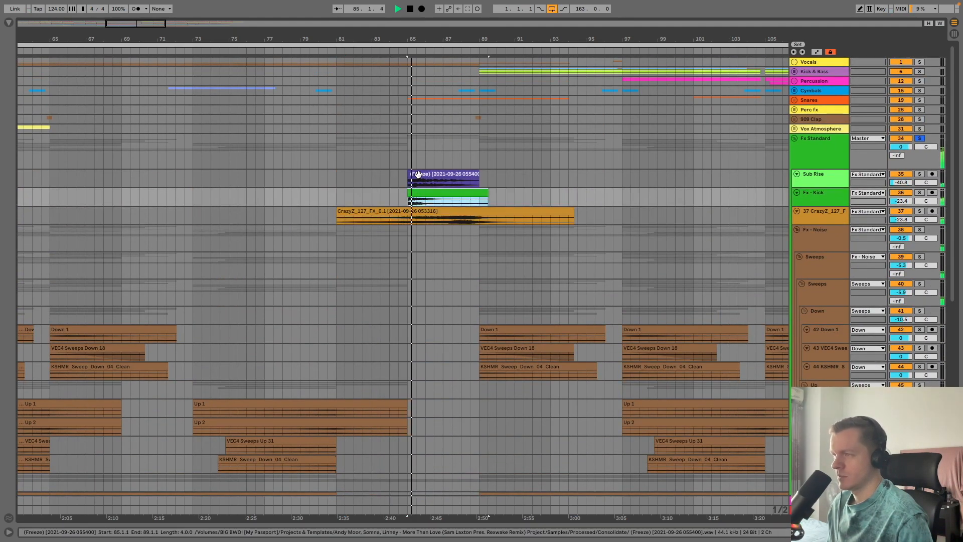
pyautogui.moveTo(820, 188); pyautogui.dragTo(833, 204)
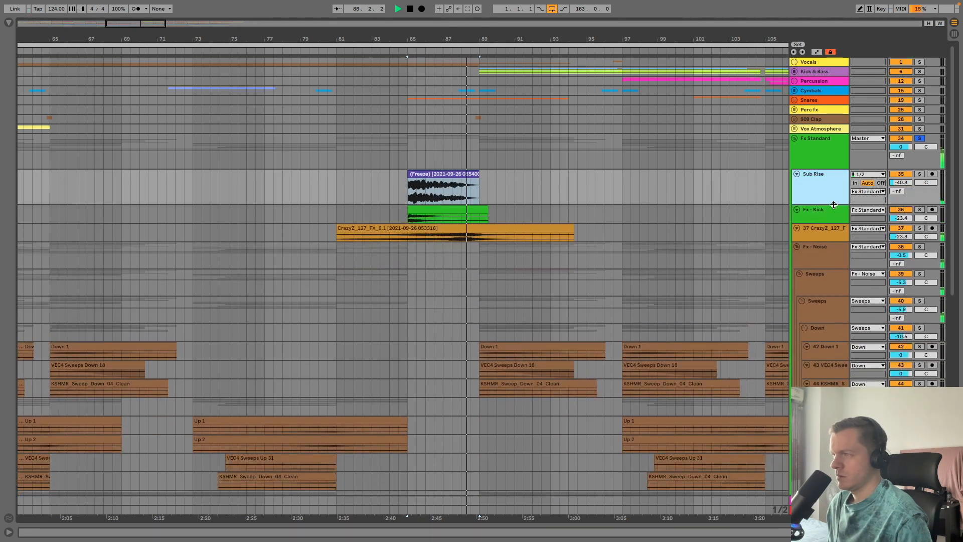
pyautogui.click(464, 175)
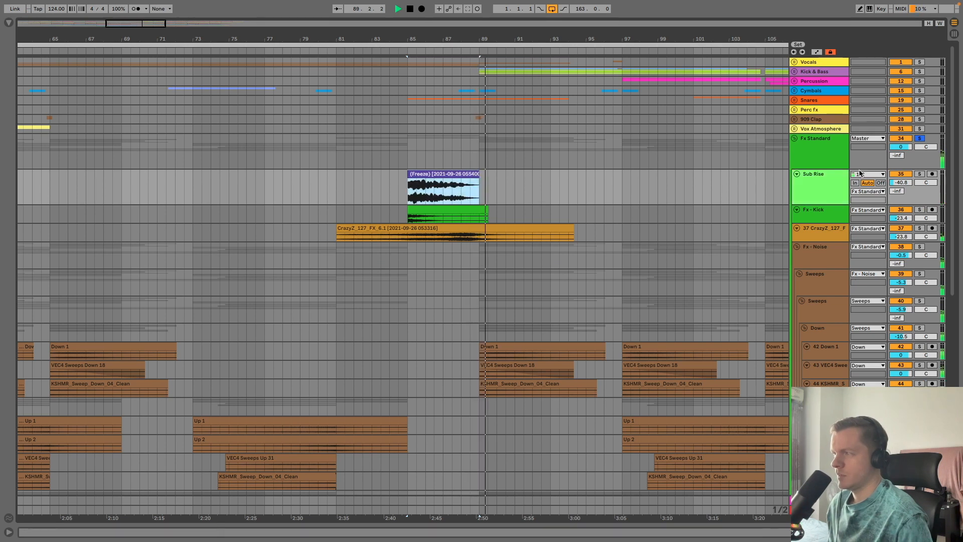
# Step: Solo the Sub Rise track, briefly play its clip from bar 85, and show the track's devices
pyautogui.click(920, 174)
pyautogui.press('space')
pyautogui.press('space')
pyautogui.doubleClick(805, 185)
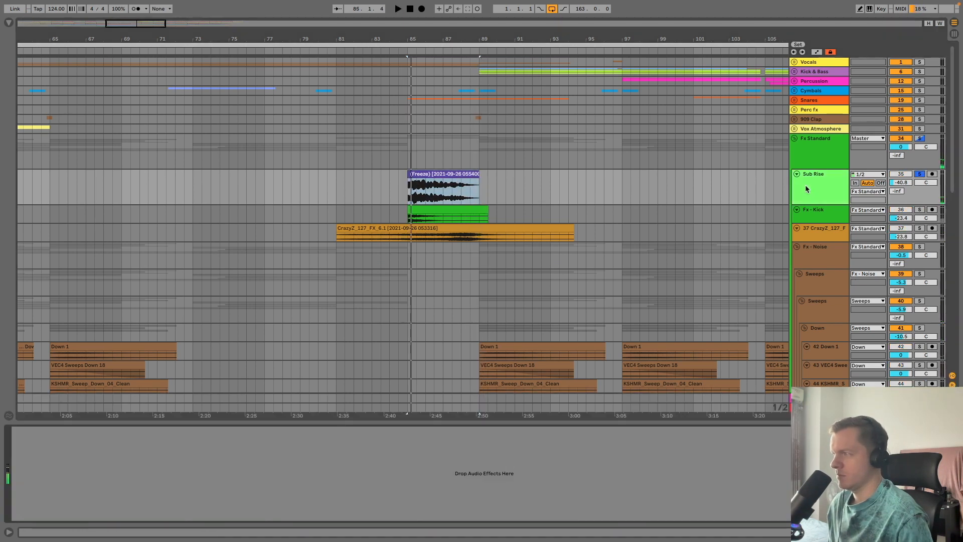
pyautogui.click(436, 183)
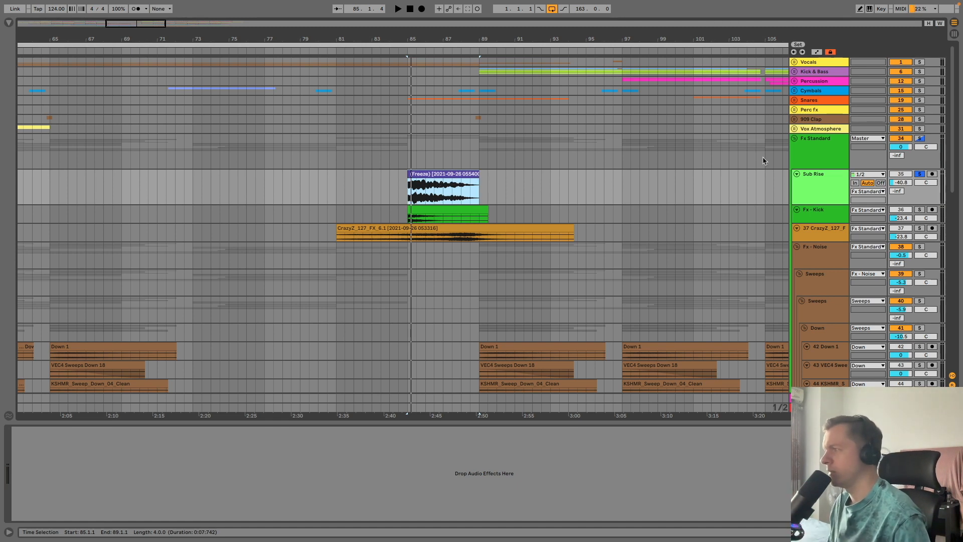
# Step: Unsolo and collapse the Sub Rise track, and fold the Fx Standard group
pyautogui.click(921, 174)
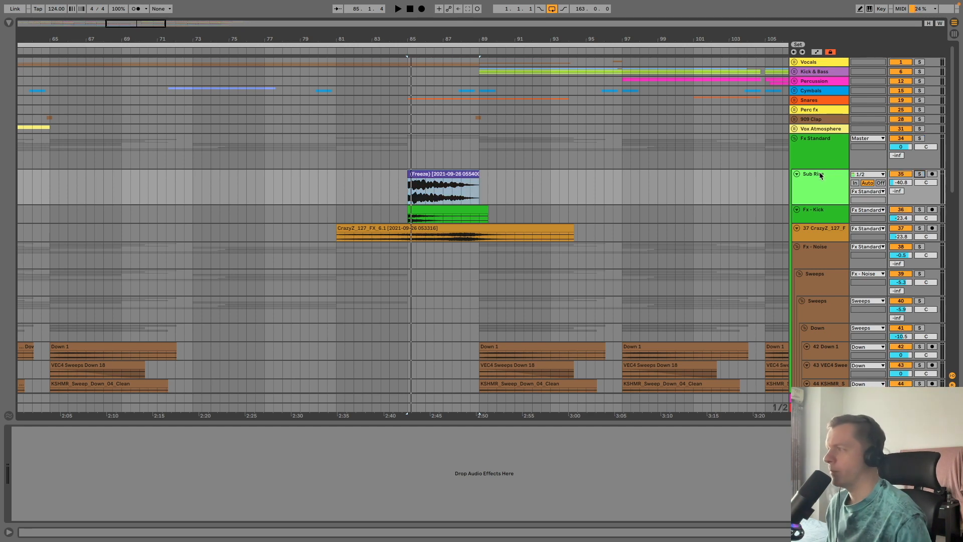
pyautogui.click(798, 174)
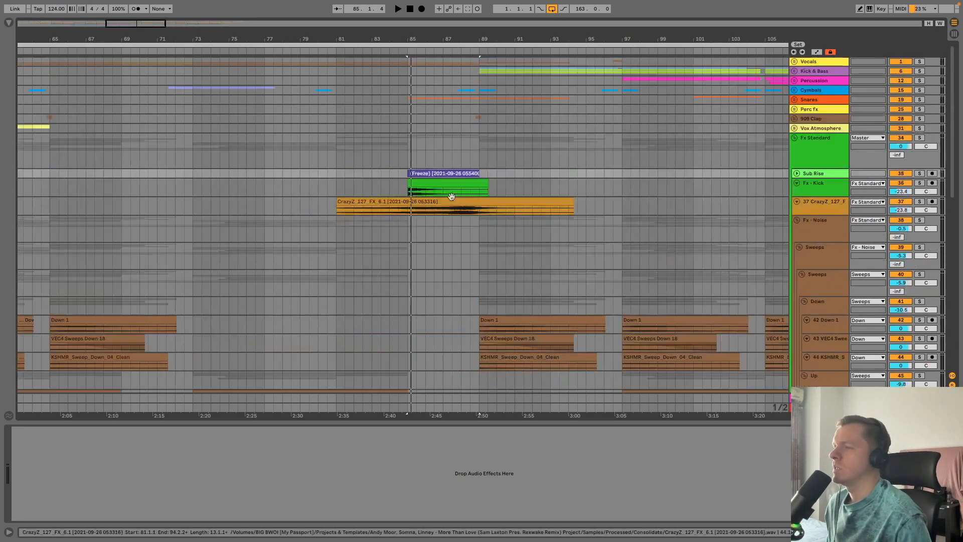
pyautogui.click(796, 139)
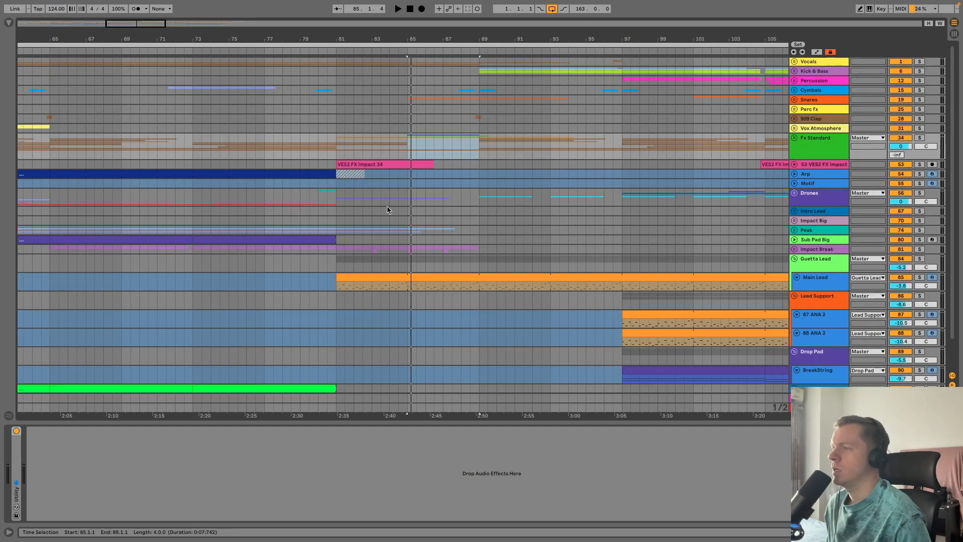
# Step: Unfold the Impact Break group and select the Qestia Kit 120 A FX clip starting at 80.4.1
pyautogui.click(324, 169)
pyautogui.scroll(-2, 343, 239)
pyautogui.click(345, 235)
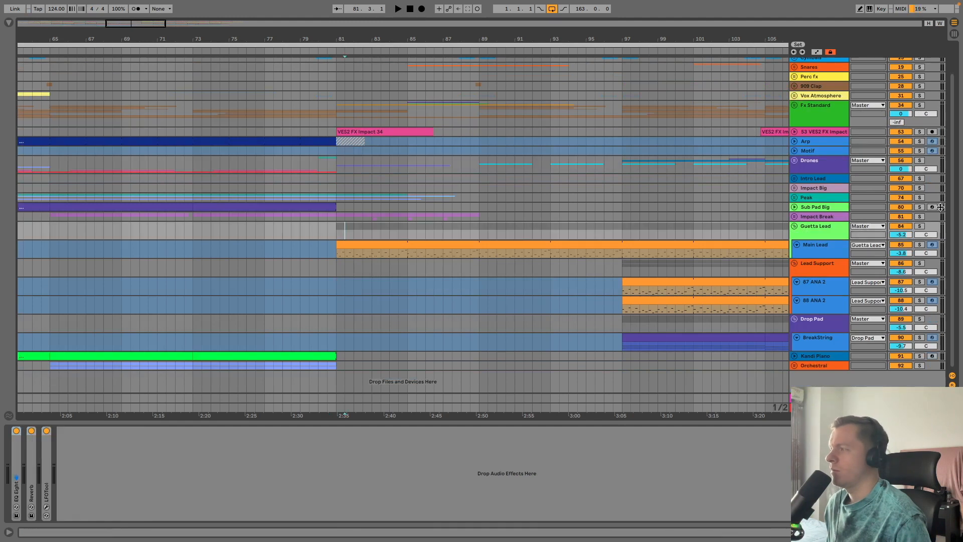
pyautogui.click(794, 216)
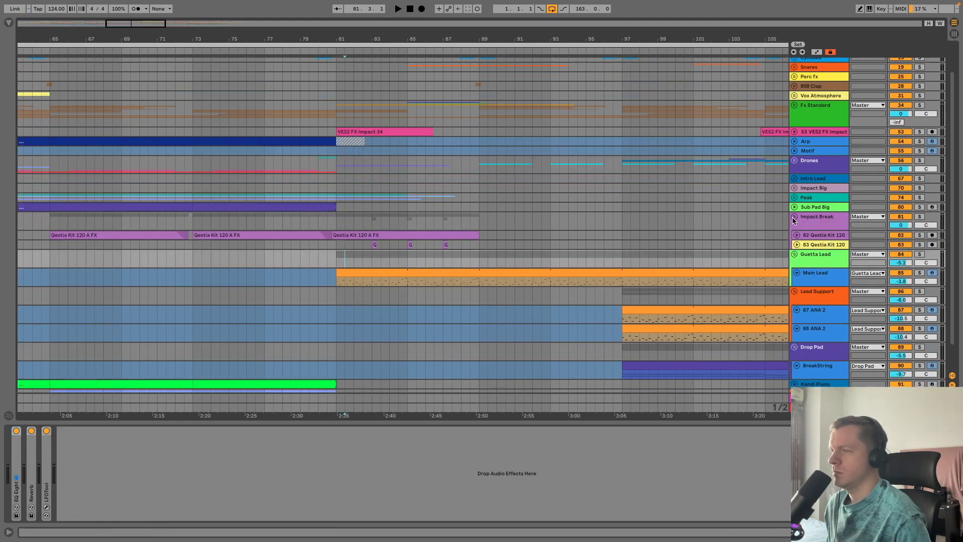
pyautogui.click(816, 223)
pyautogui.click(368, 234)
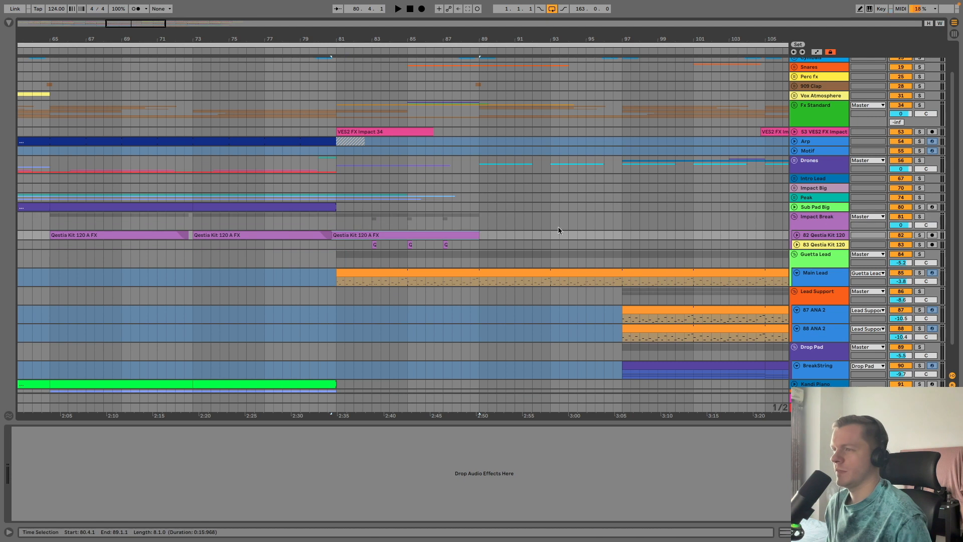
# Step: Solo the Impact Break group and play its Qestia Kit 120 A FX clip from 80.4.1
pyautogui.click(920, 216)
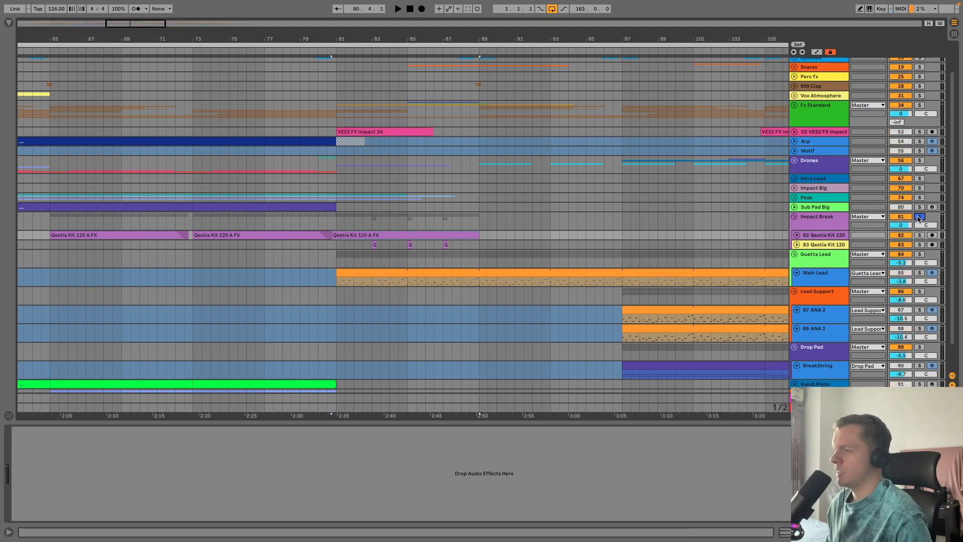
pyautogui.press('space')
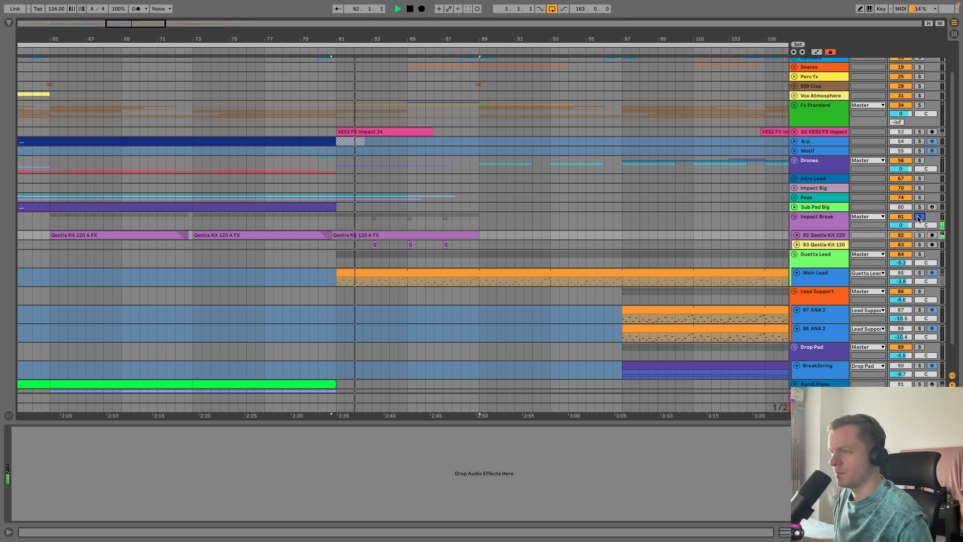
pyautogui.press('space')
pyautogui.press('space')
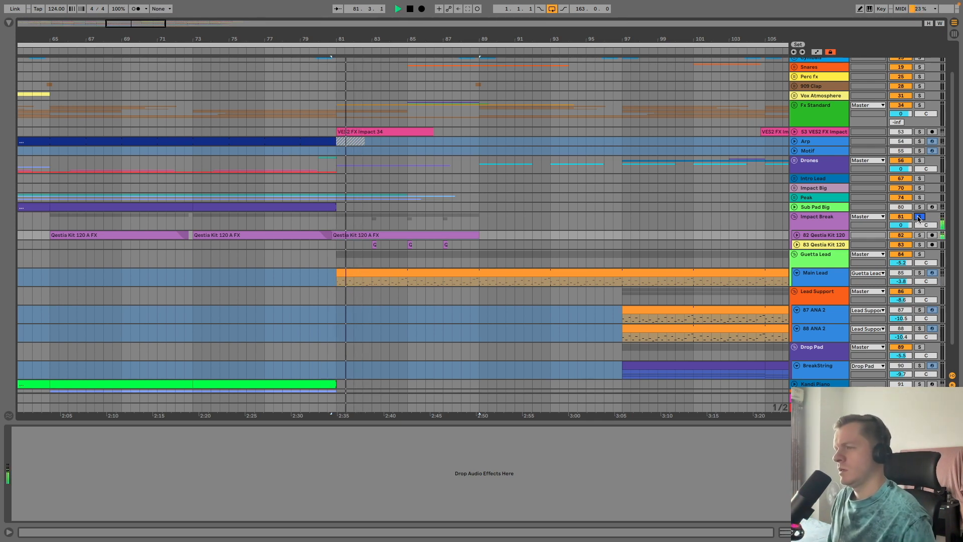
# Step: Audition the short Qestia Kit hits at bars 83, 85 and 87, and unsolo the Impact Break group
pyautogui.click(375, 244)
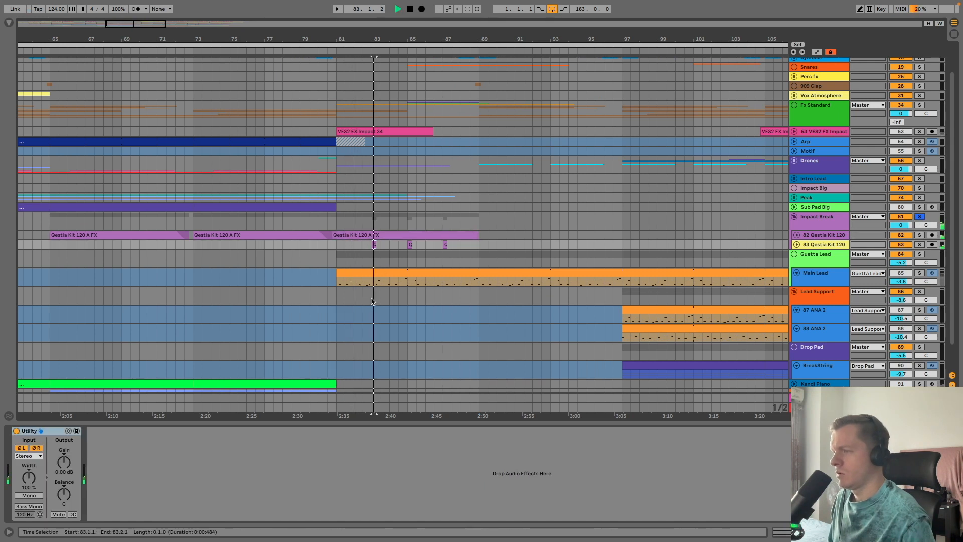
pyautogui.click(410, 244)
pyautogui.press('space')
pyautogui.press('space')
pyautogui.click(446, 245)
pyautogui.press('space')
pyautogui.press('space')
pyautogui.press('space')
pyautogui.click(921, 217)
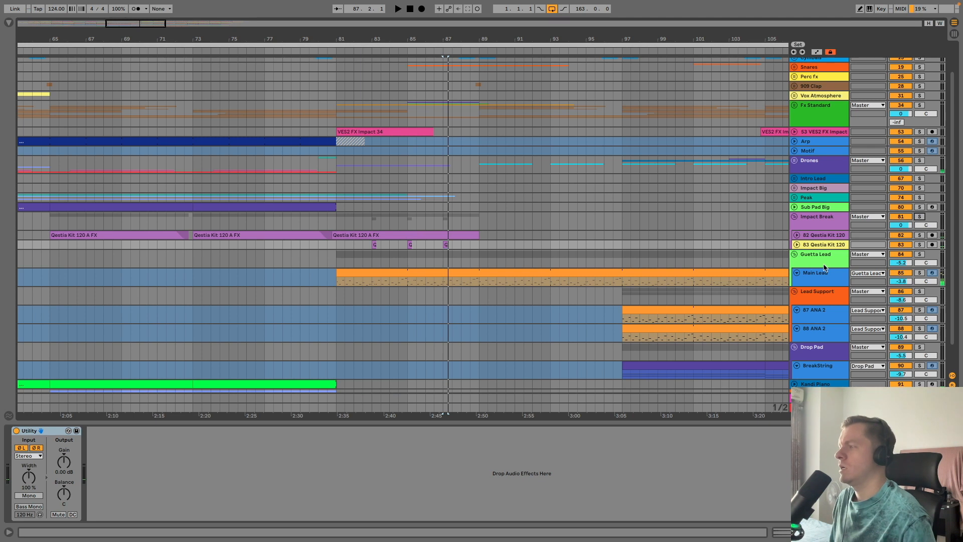
# Step: Enlarge the Main Lead track and the Guetta Lead group track in height
pyautogui.click(824, 267)
pyautogui.scroll(-2, 601, 301)
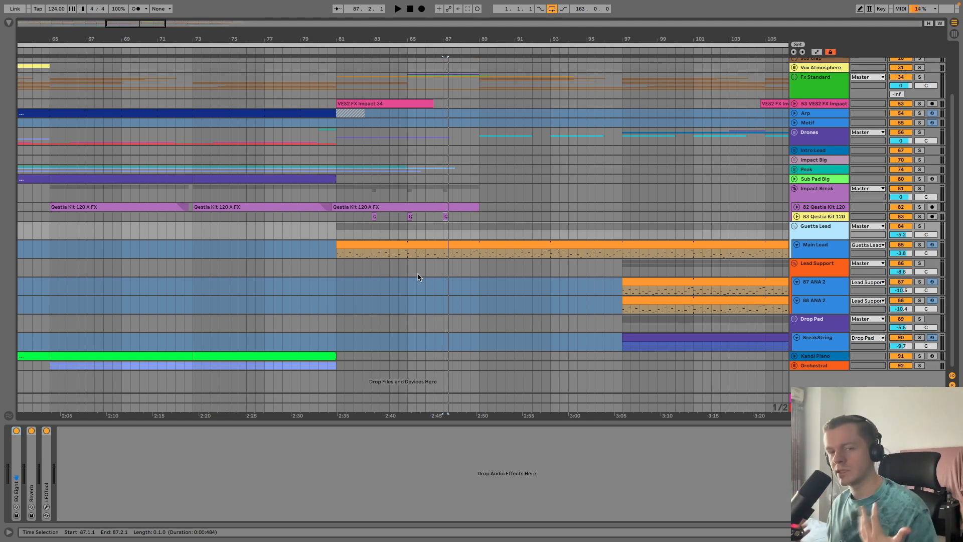
pyautogui.click(829, 249)
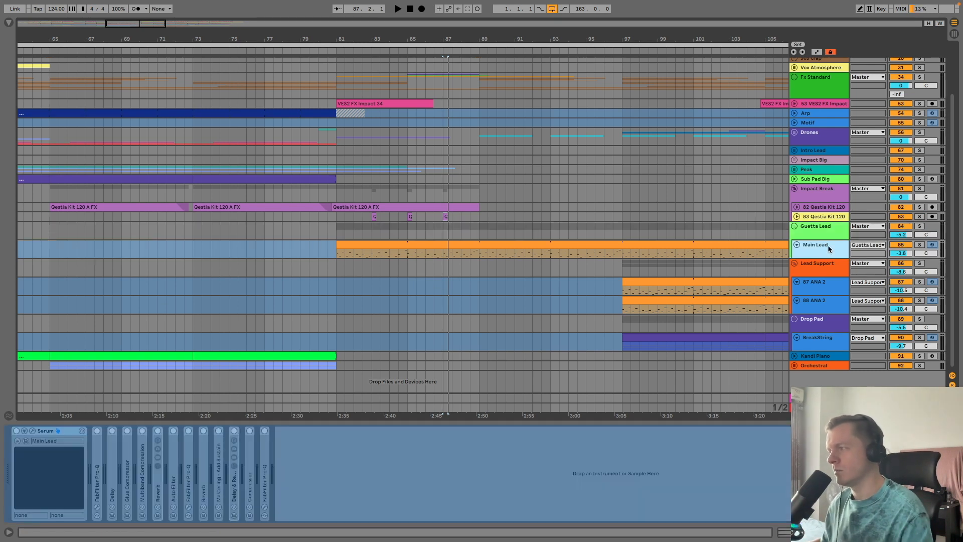
pyautogui.moveTo(787, 258); pyautogui.dragTo(788, 290)
pyautogui.click(819, 235)
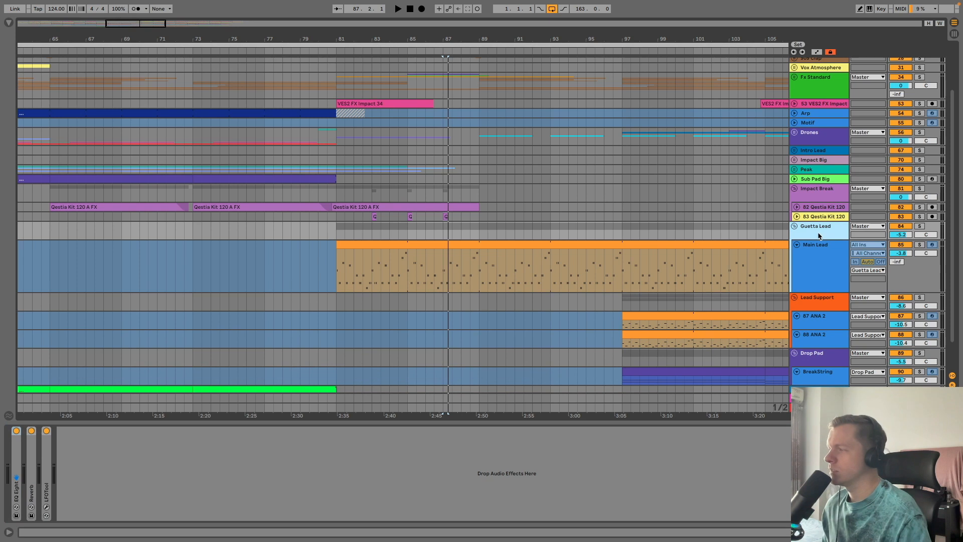
pyautogui.moveTo(819, 239); pyautogui.dragTo(826, 246)
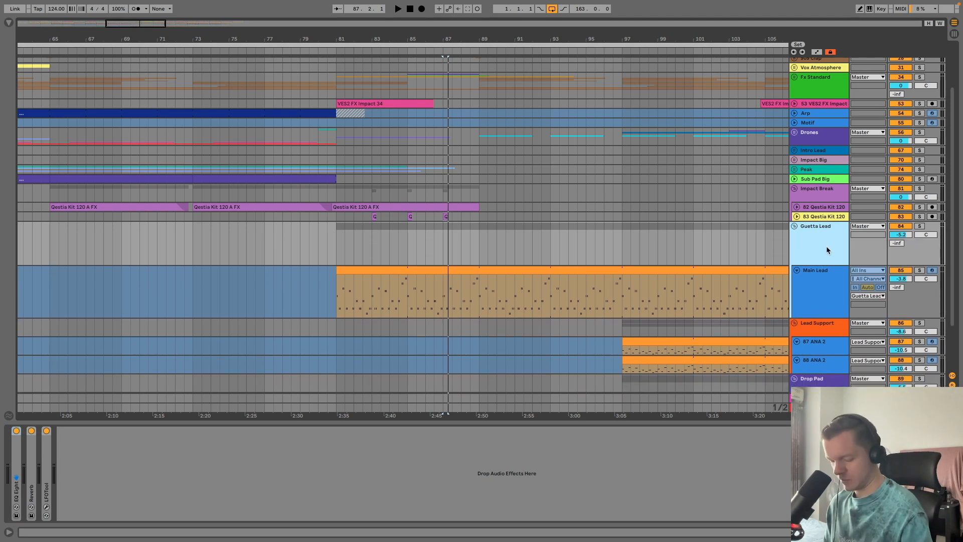
# Step: Show the automation lanes, solo the Guetta Lead group and play from 80.3.1
pyautogui.press('a')
pyautogui.scroll(-5, 541, 270)
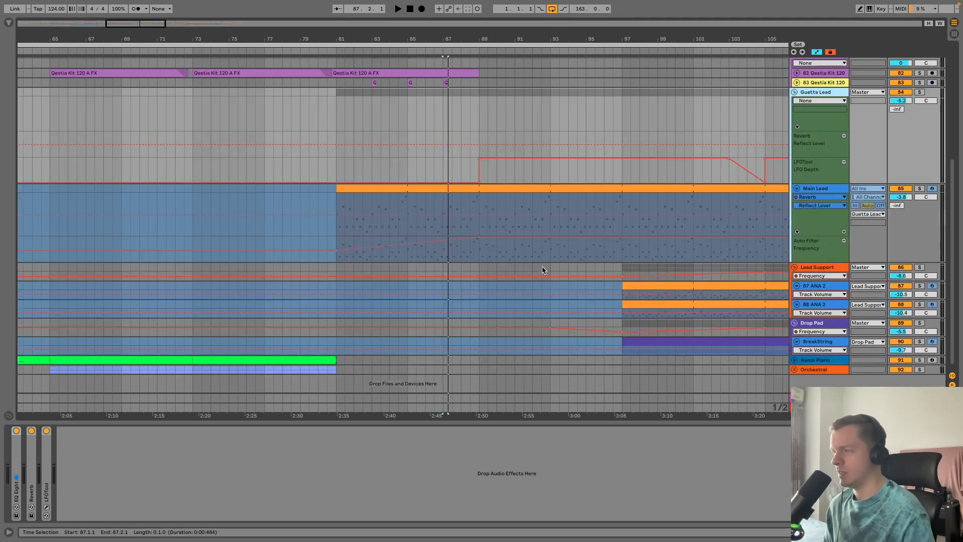
pyautogui.click(331, 188)
pyautogui.click(919, 92)
pyautogui.press('space')
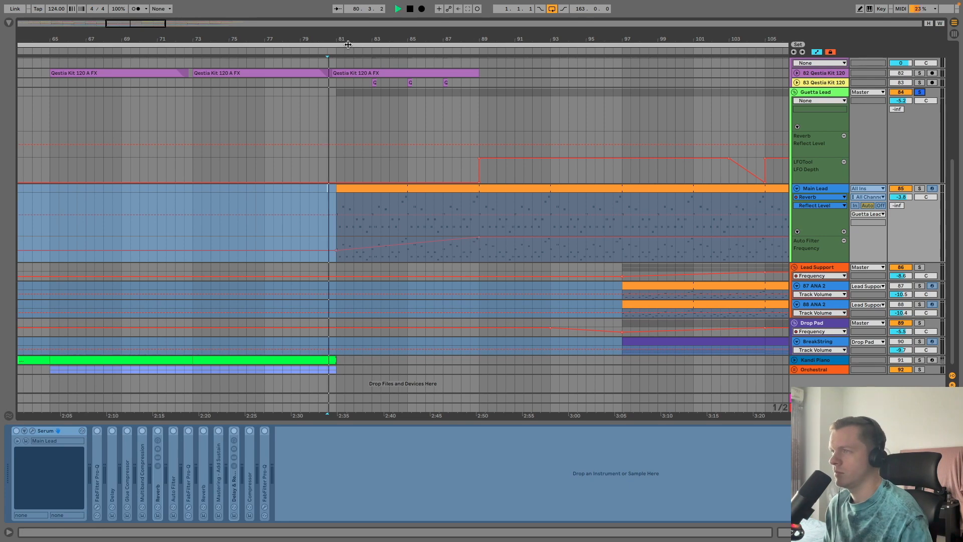
# Step: Enlarge the Main Lead's Auto Filter Frequency automation lane around bars 79 to 90 during playback
pyautogui.press('+')
pyautogui.press('+')
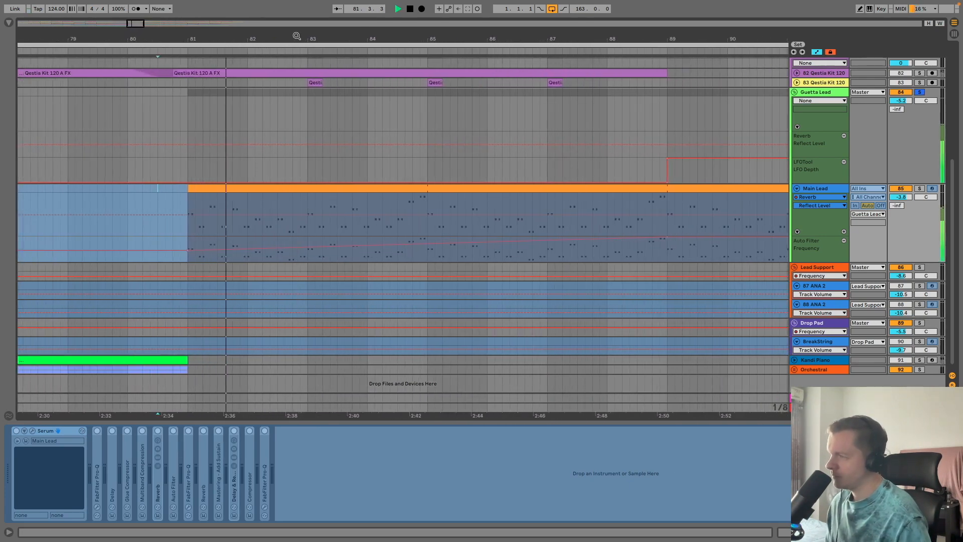
pyautogui.moveTo(831, 258); pyautogui.dragTo(830, 331)
pyautogui.scroll(-2, 809, 260)
pyautogui.scroll(4, 809, 261)
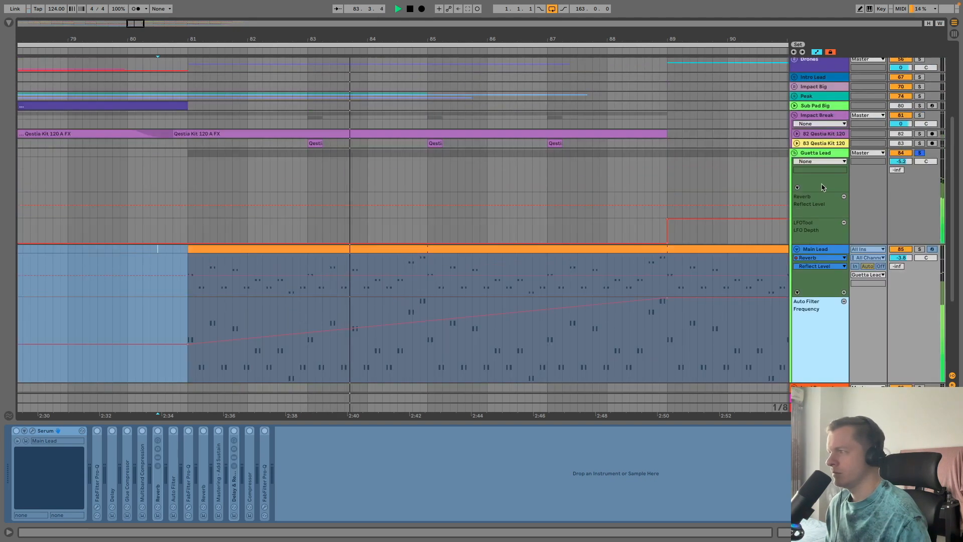
# Step: Show the Guetta Lead group's EQ Eight 1 Frequency A automation in its own lane
pyautogui.click(820, 173)
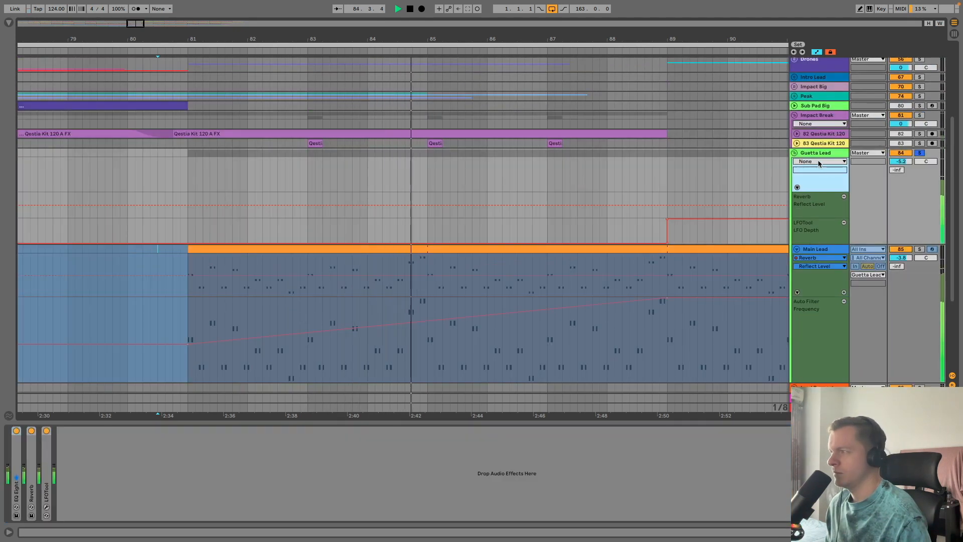
pyautogui.click(819, 161)
pyautogui.click(819, 179)
pyautogui.click(844, 188)
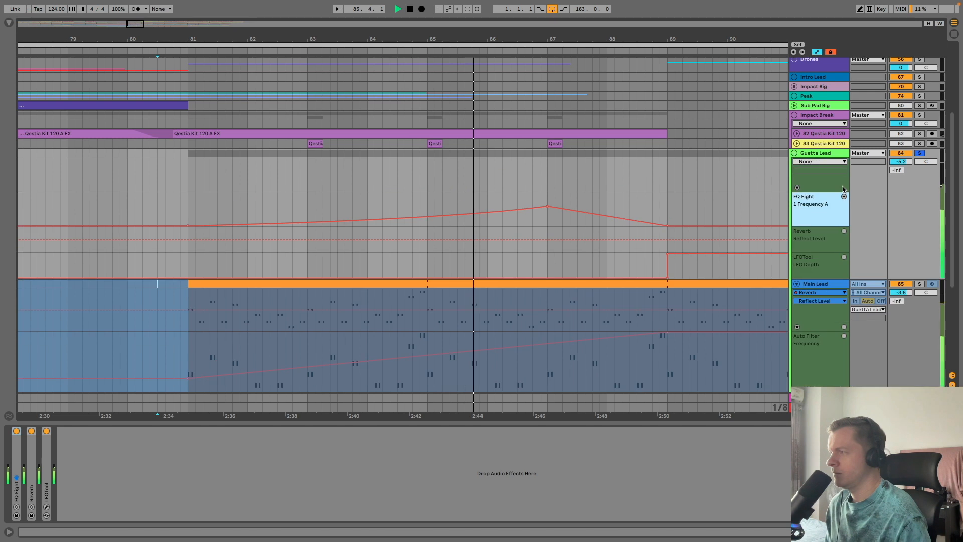
# Step: Show the Guetta Lead group's Reverb Dry/Wet automation in its own lane and stop playback in bar 89
pyautogui.moveTo(648, 41); pyautogui.dragTo(600, 20)
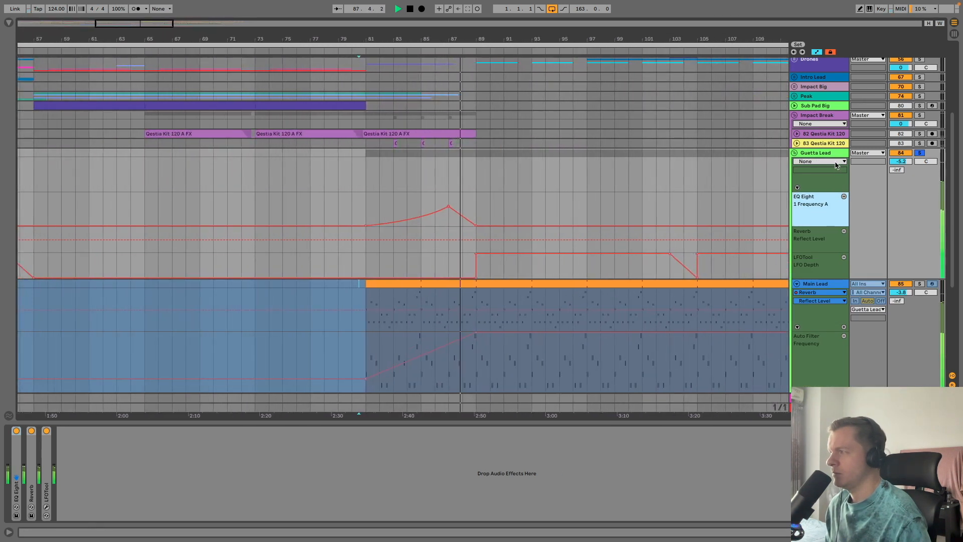
pyautogui.click(819, 162)
pyautogui.click(831, 185)
pyautogui.click(821, 169)
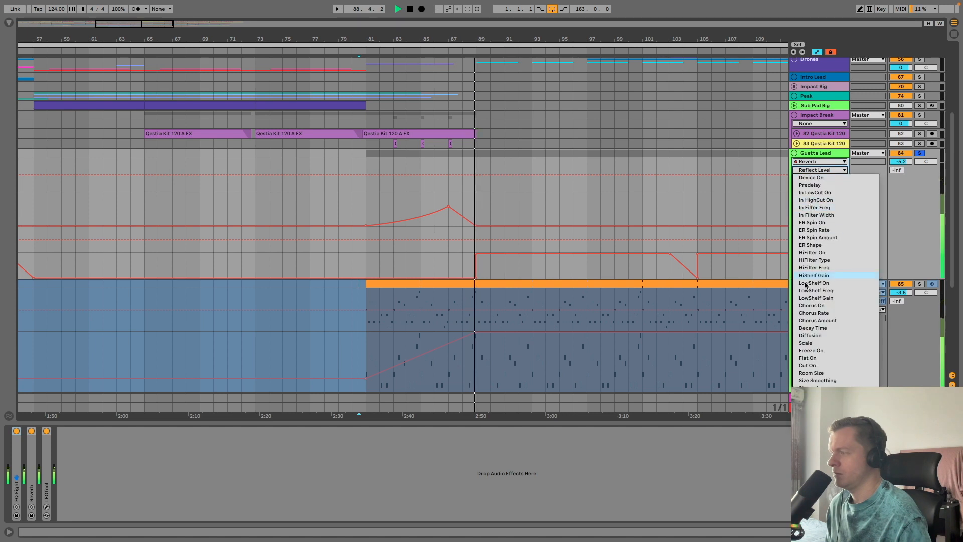
pyautogui.click(815, 418)
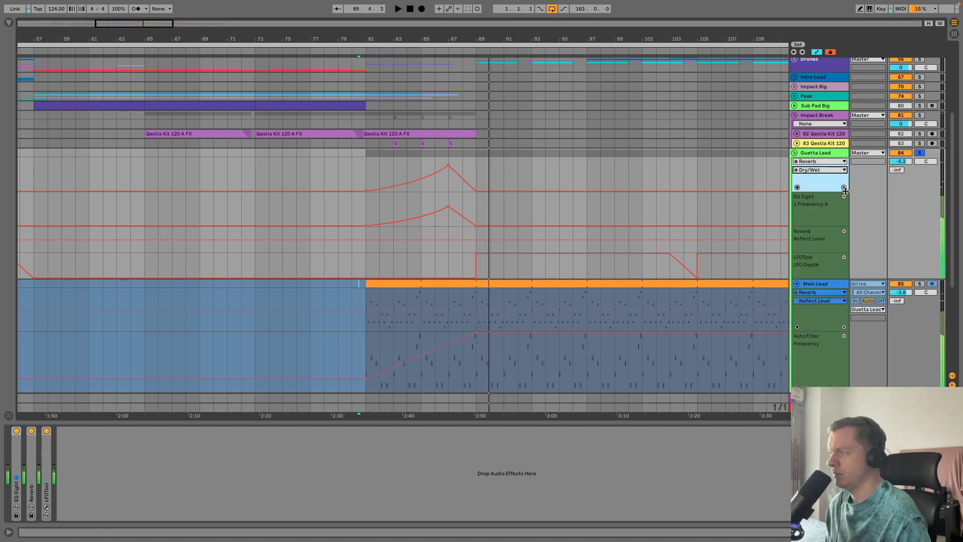
pyautogui.press('space')
pyautogui.click(843, 187)
# Step: Remove the Guetta Lead group's Reverb Reflect Level lane and add a separate lane for the LFOTool LFO Depth automation
pyautogui.click(844, 265)
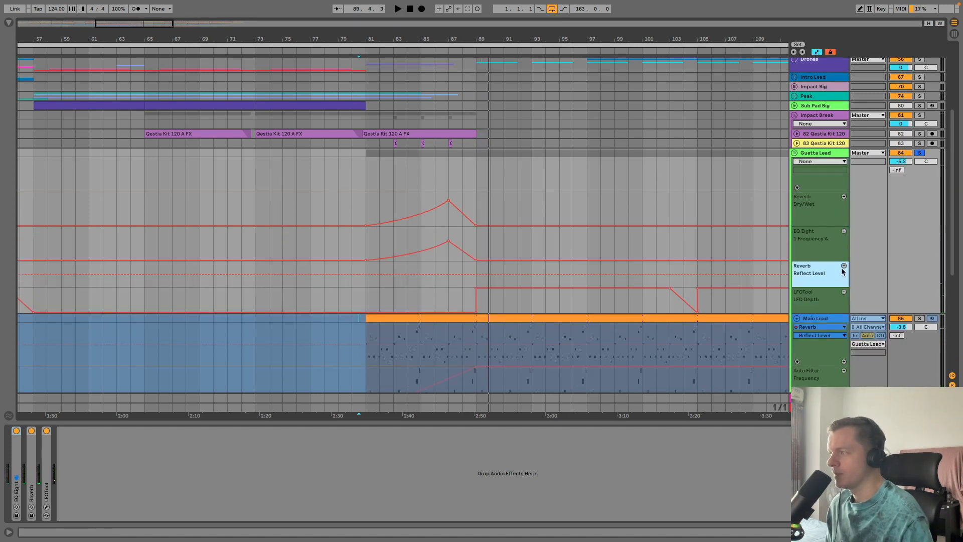
pyautogui.click(824, 161)
pyautogui.click(796, 181)
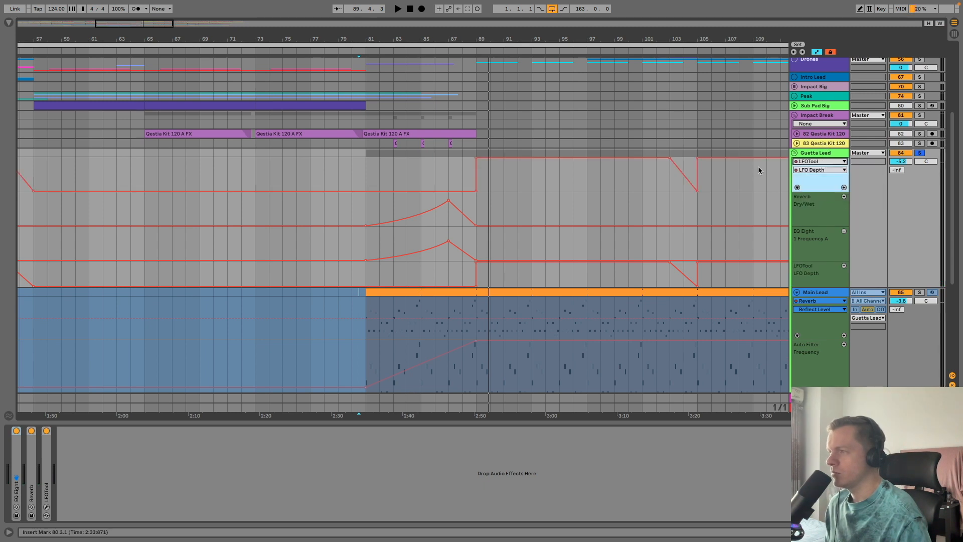
pyautogui.click(843, 188)
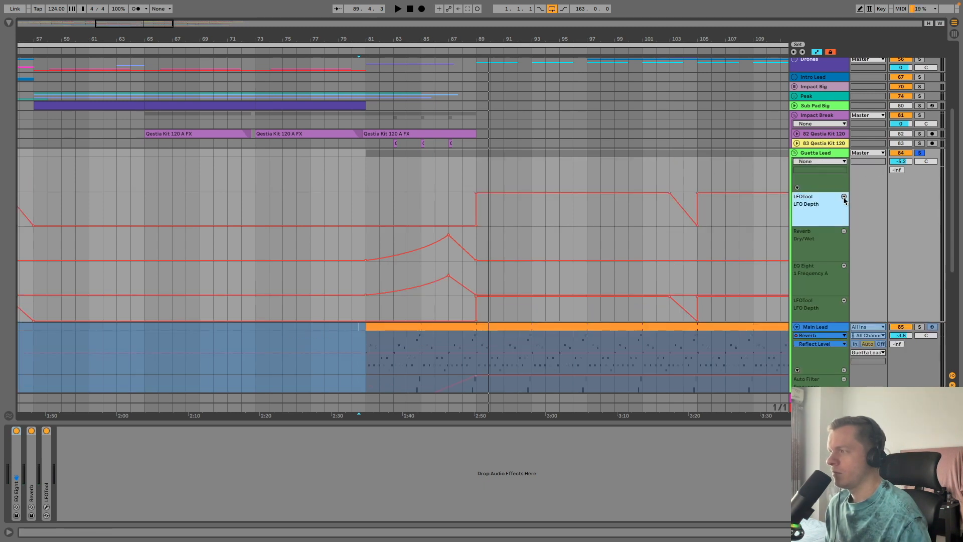
# Step: Remove the Guetta Lead group's duplicate LFOTool LFO Depth lane and place the insert marker at bar 83
pyautogui.click(396, 198)
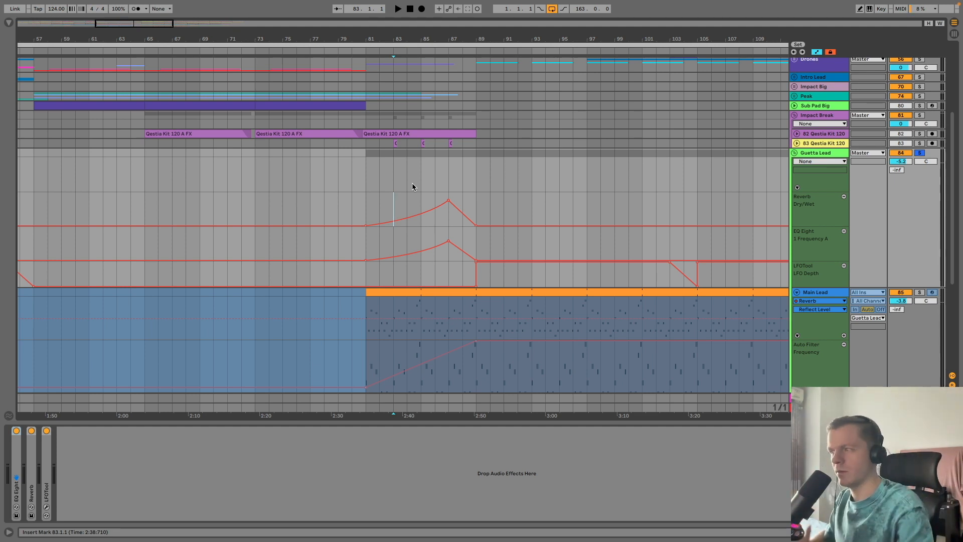
pyautogui.scroll(-5, 461, 115)
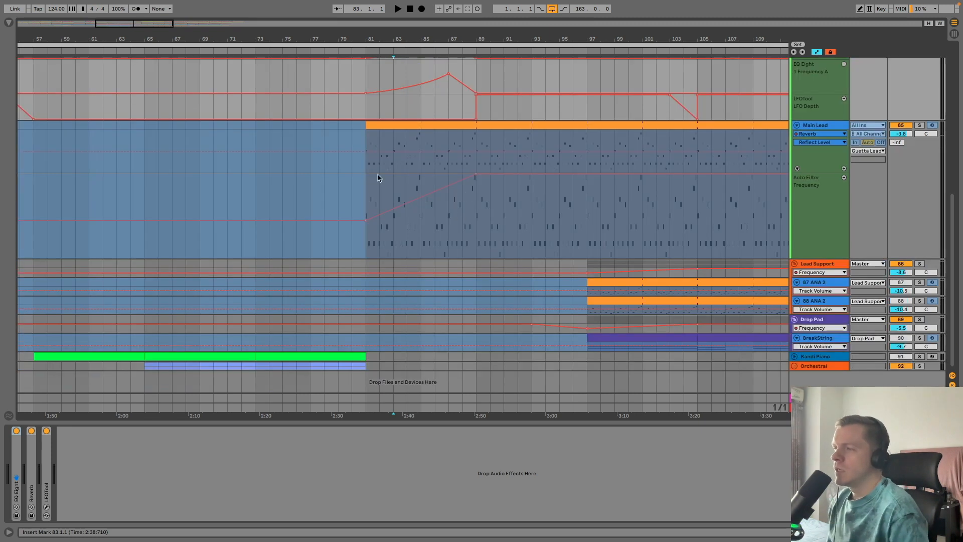
pyautogui.scroll(2, 452, 145)
pyautogui.scroll(4, 812, 117)
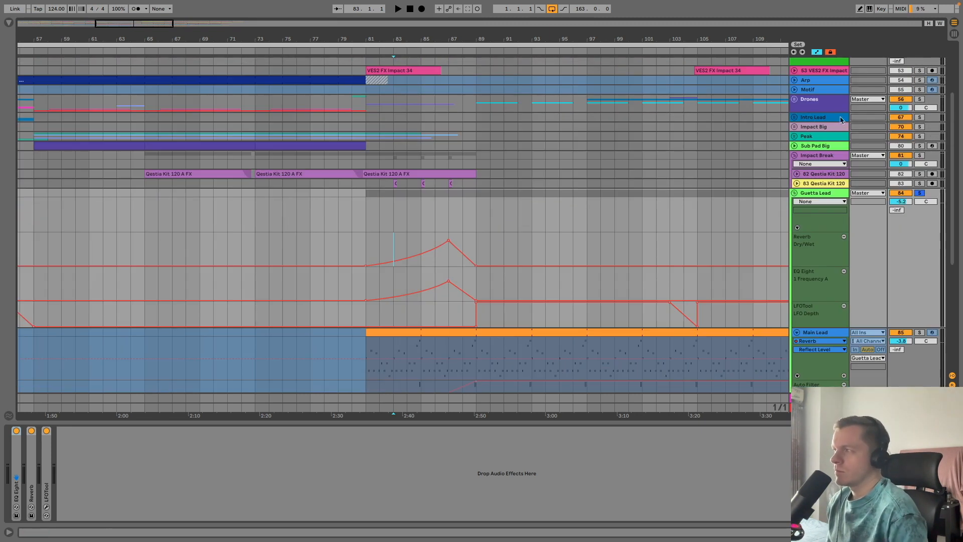
# Step: Unfold the Guetta Lead group's Reverb and EQ Eight devices, showing the EQ Eight 1 Frequency A automation at bars 92 and 84
pyautogui.doubleClick(32, 490)
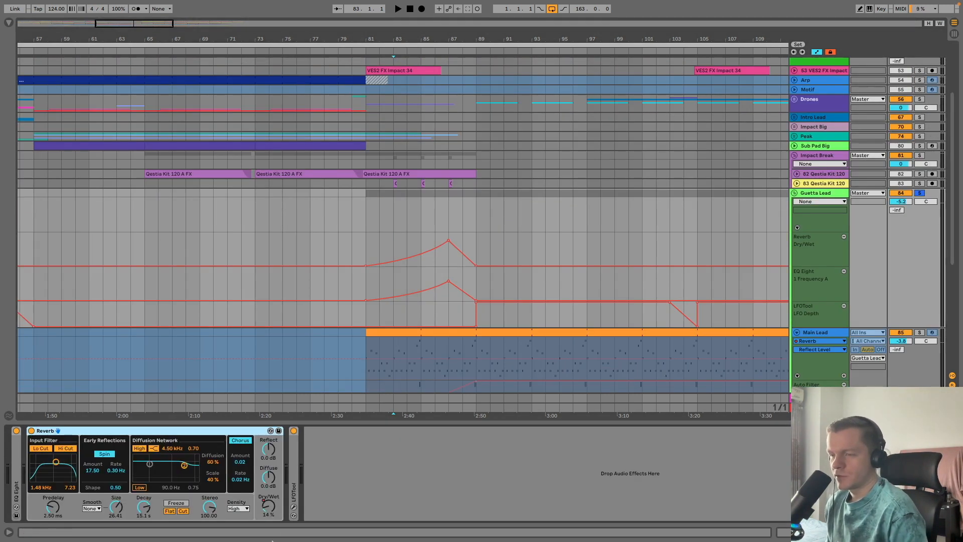
pyautogui.doubleClick(21, 459)
pyautogui.click(21, 457)
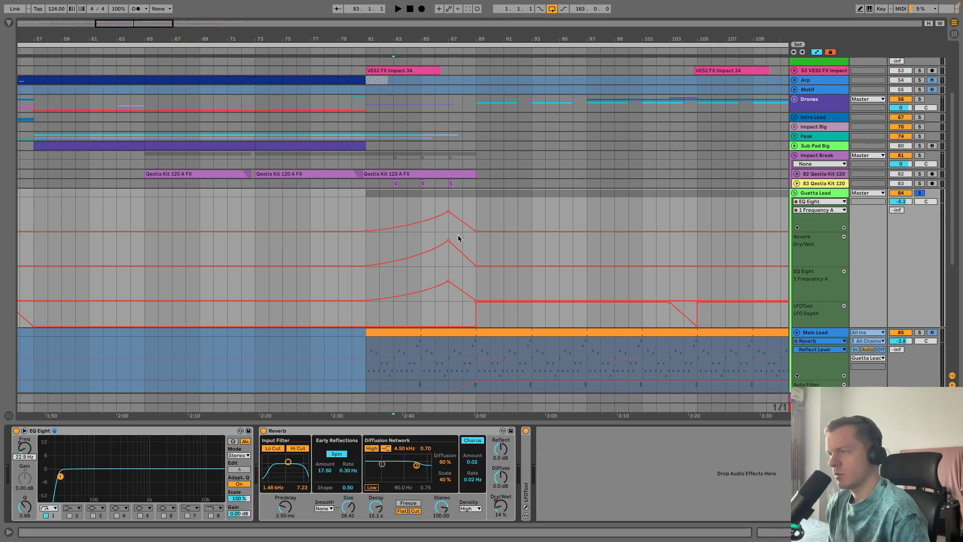
pyautogui.click(517, 248)
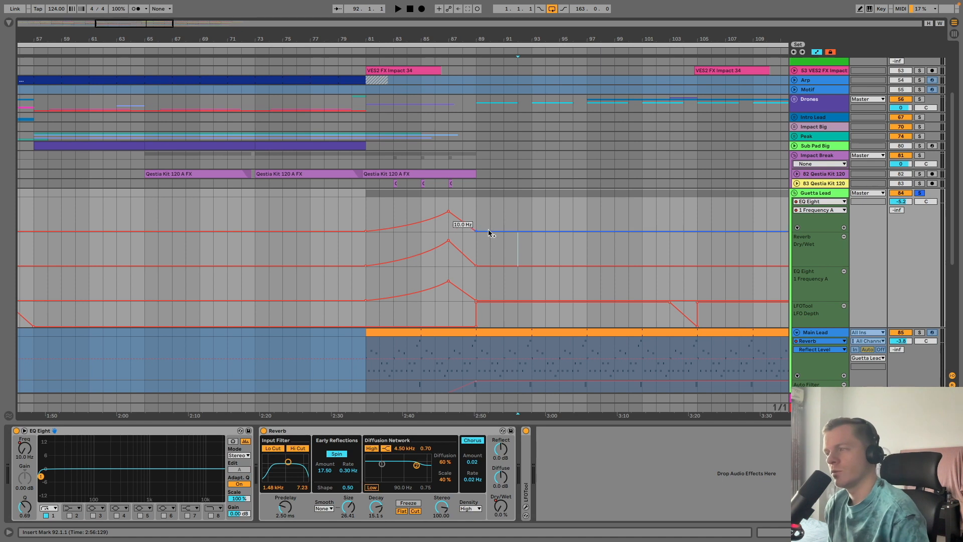
pyautogui.click(407, 192)
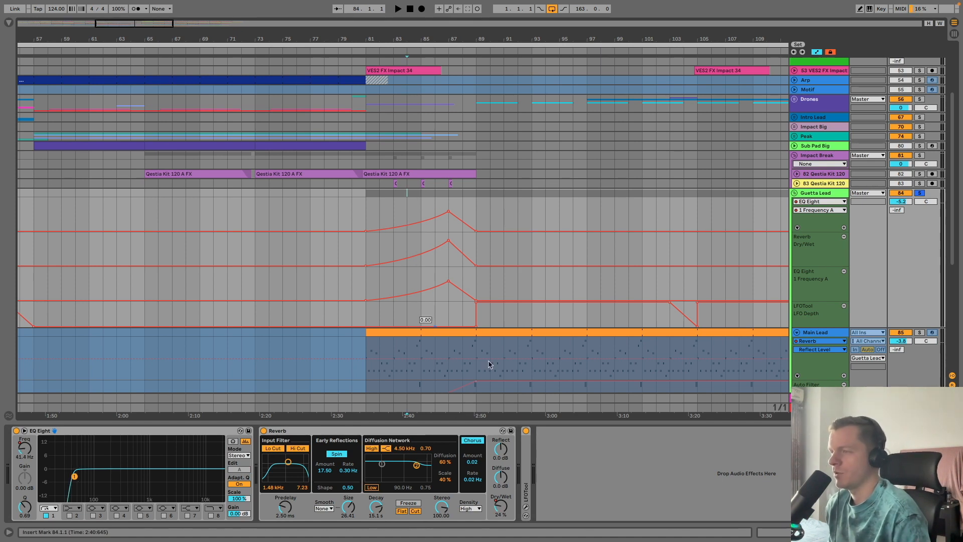
# Step: Select the Main Lead track and show its Auto Filter Frequency automation in the main lane
pyautogui.scroll(-4, 816, 300)
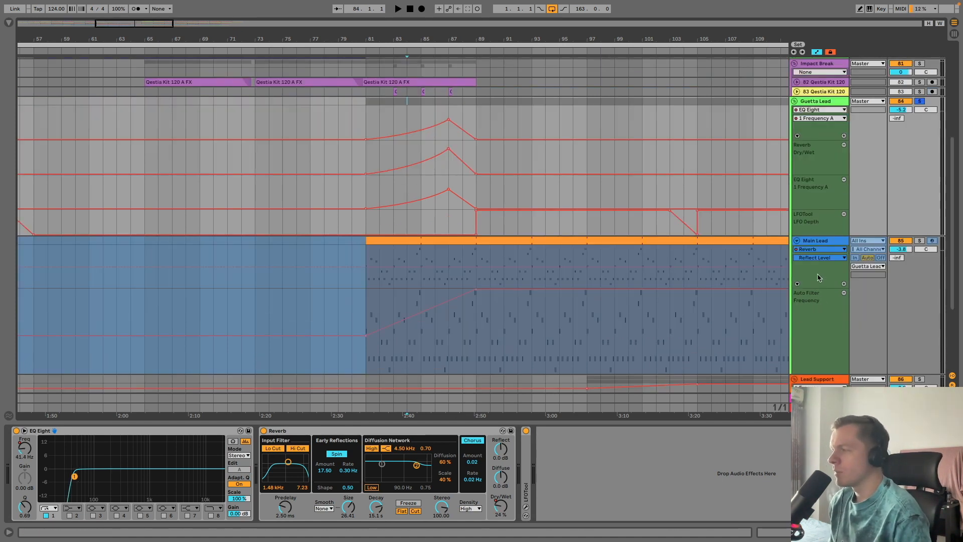
pyautogui.click(819, 245)
pyautogui.click(847, 252)
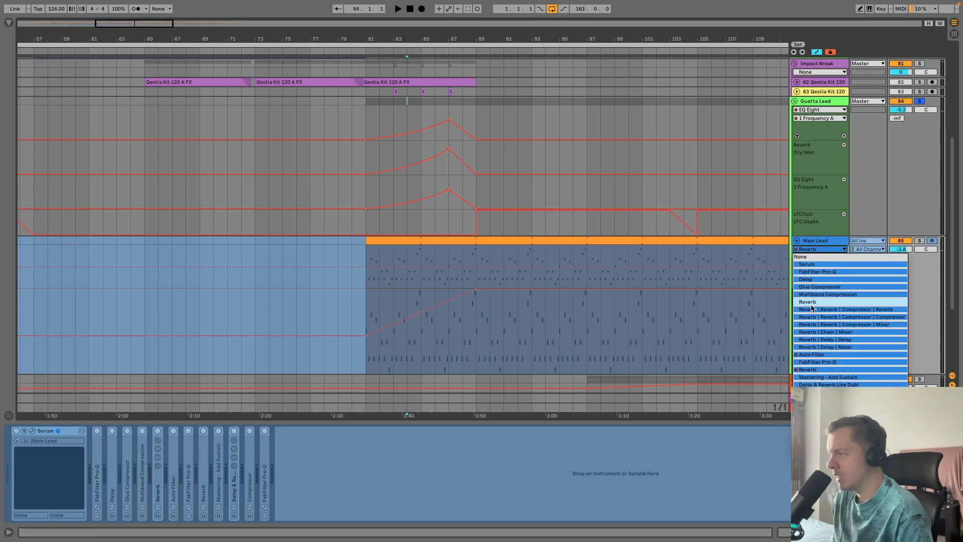
pyautogui.click(883, 356)
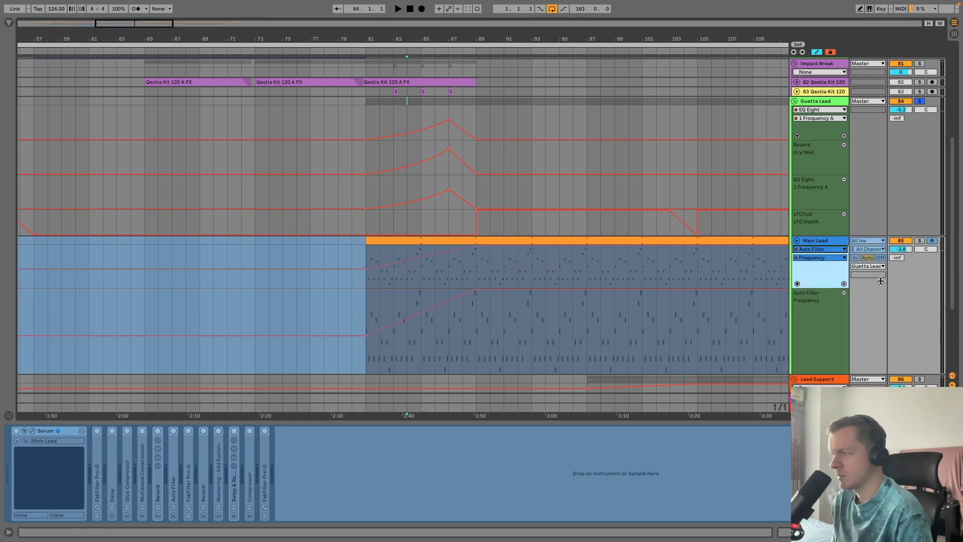
# Step: Show the Main Lead's Reverb Dry/Wet automation in its own lane
pyautogui.click(837, 250)
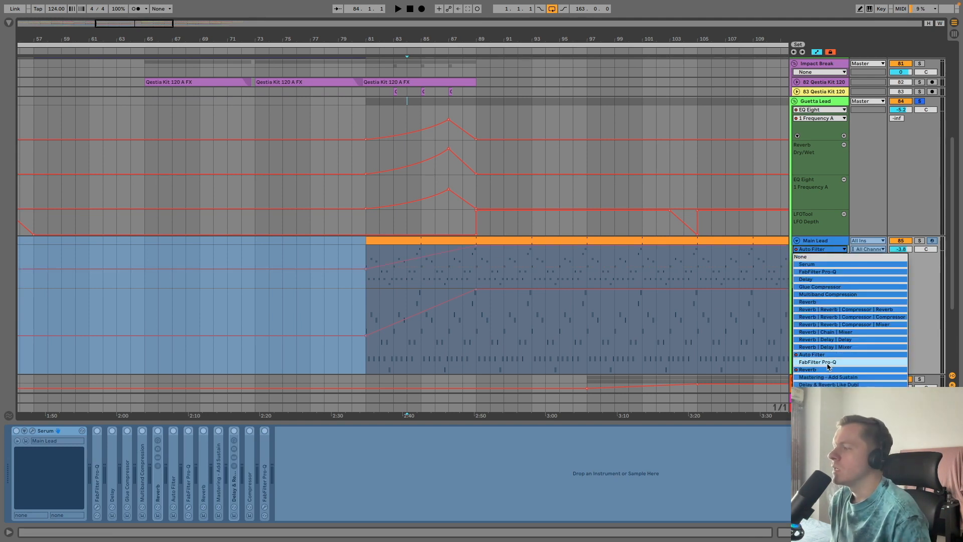
pyautogui.click(825, 366)
pyautogui.click(821, 257)
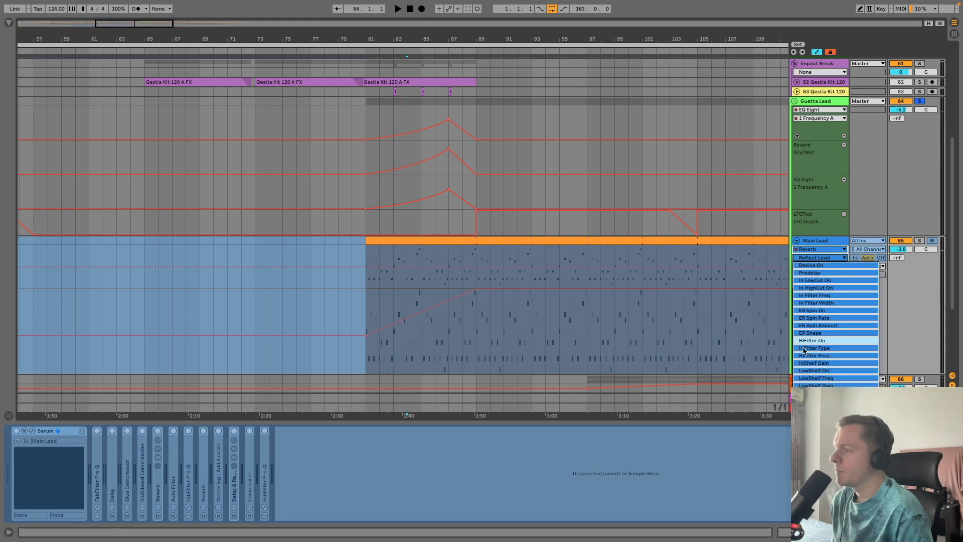
pyautogui.click(822, 497)
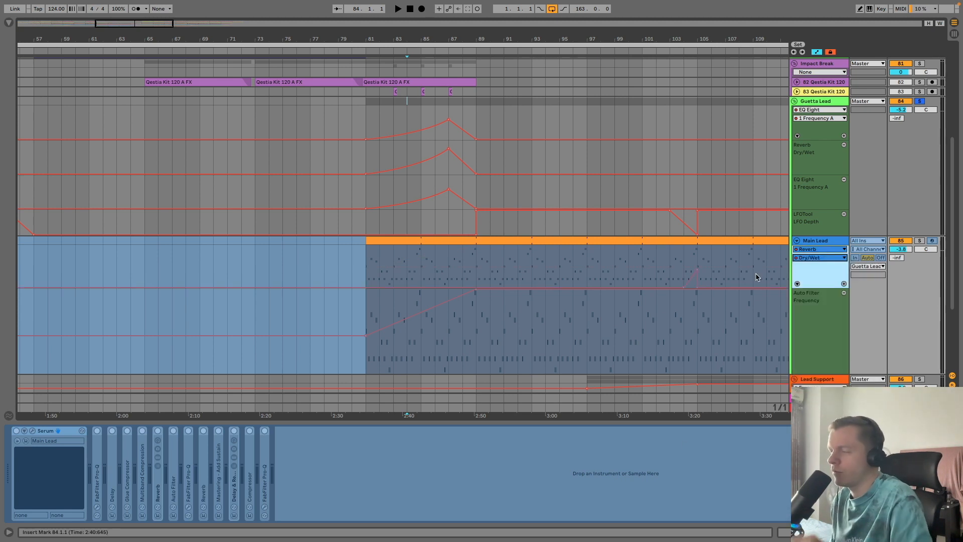
pyautogui.click(844, 284)
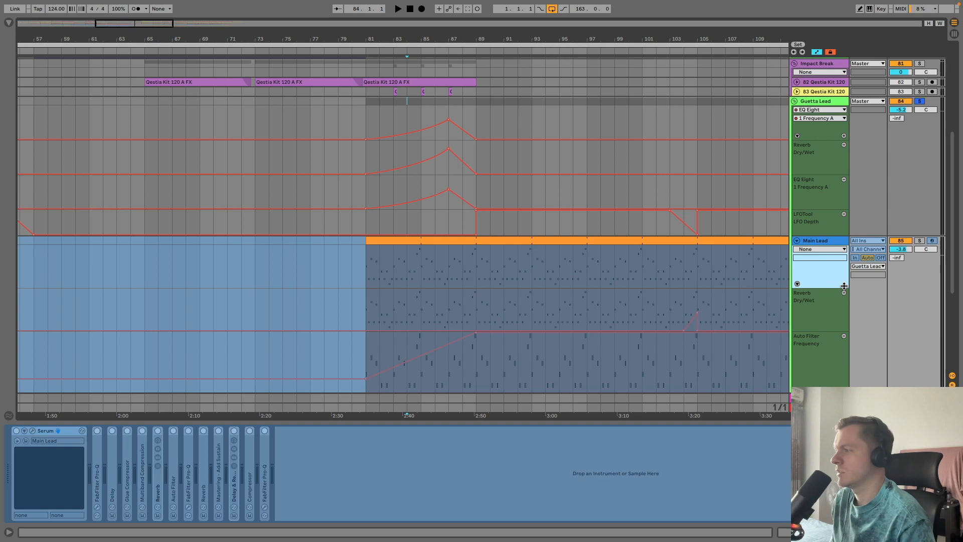
# Step: Examine the Main Lead's automation lanes up to bar 125 and check its device list for automated parameters
pyautogui.moveTo(577, 33); pyautogui.dragTo(377, 32)
pyautogui.scroll(-5, 300, 209)
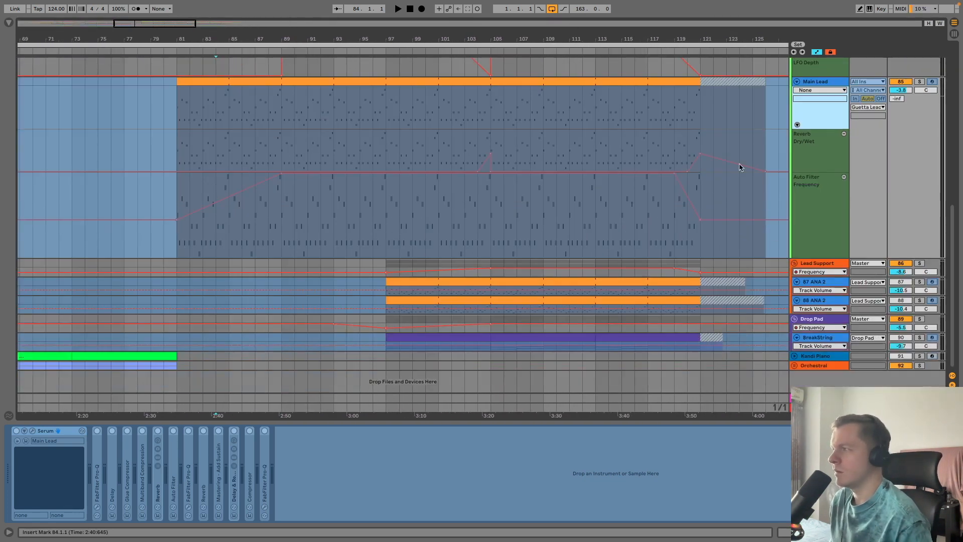
pyautogui.click(812, 158)
pyautogui.click(810, 90)
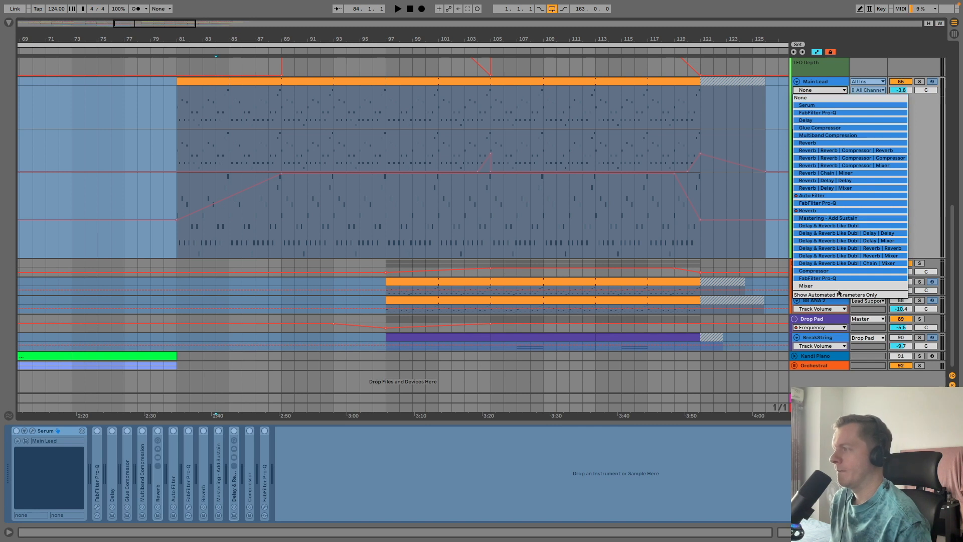
pyautogui.click(810, 90)
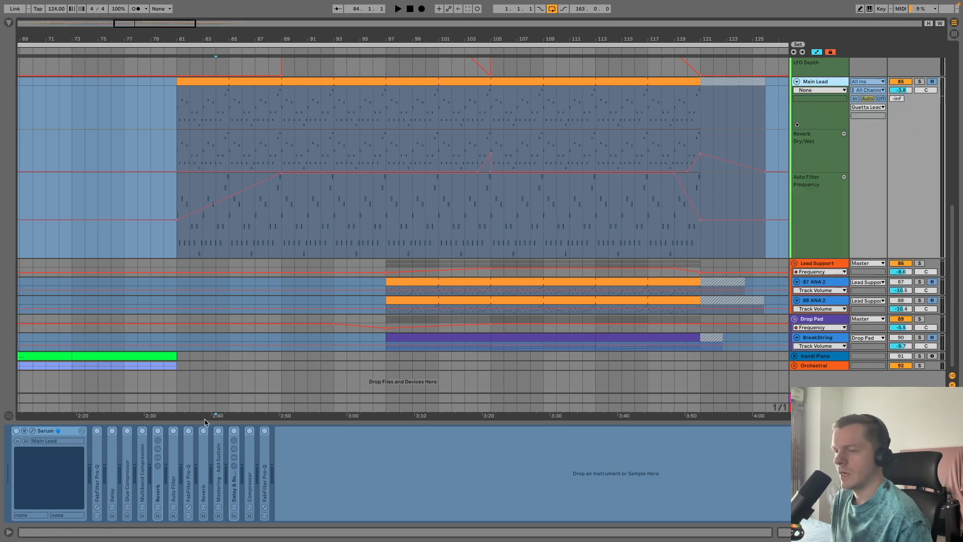
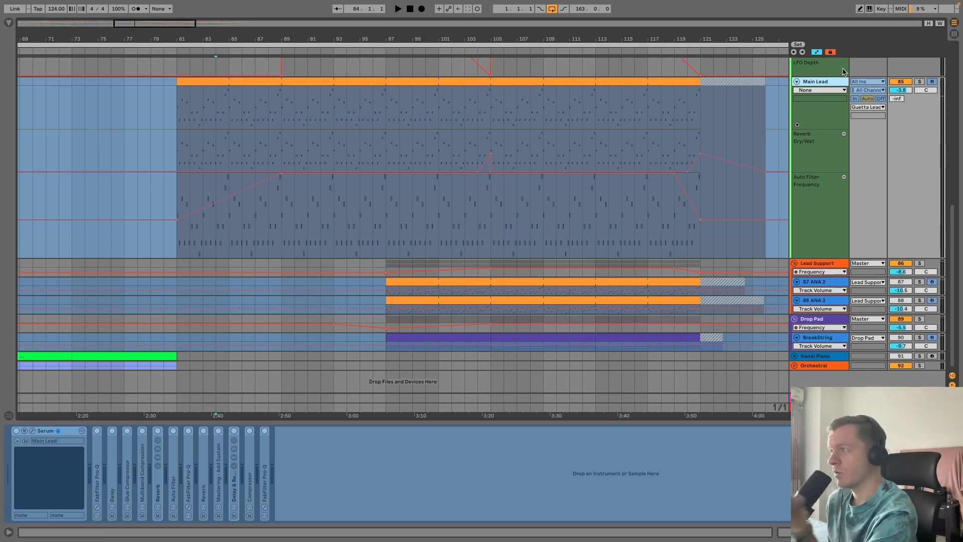
# Step: Play the soloed Guetta Lead from bar 89 and stop playback in bar 93
pyautogui.click(390, 99)
pyautogui.click(294, 98)
pyautogui.click(285, 102)
pyautogui.scroll(5, 301, 125)
pyautogui.scroll(-3, 338, 192)
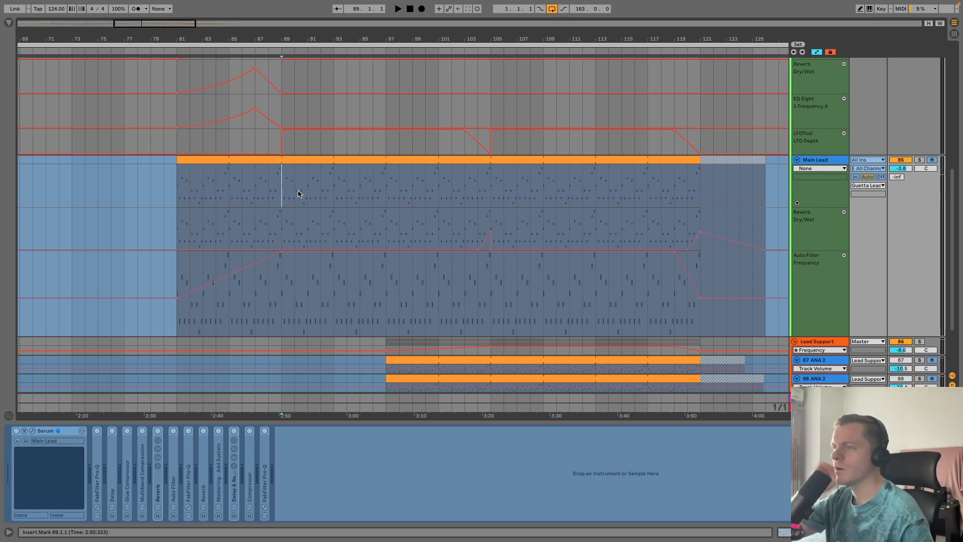
pyautogui.press('space')
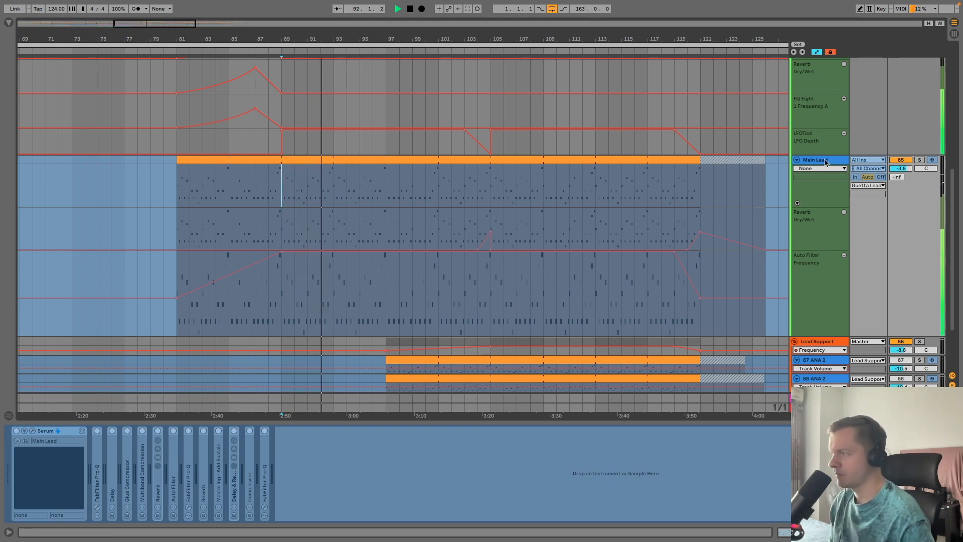
pyautogui.press('space')
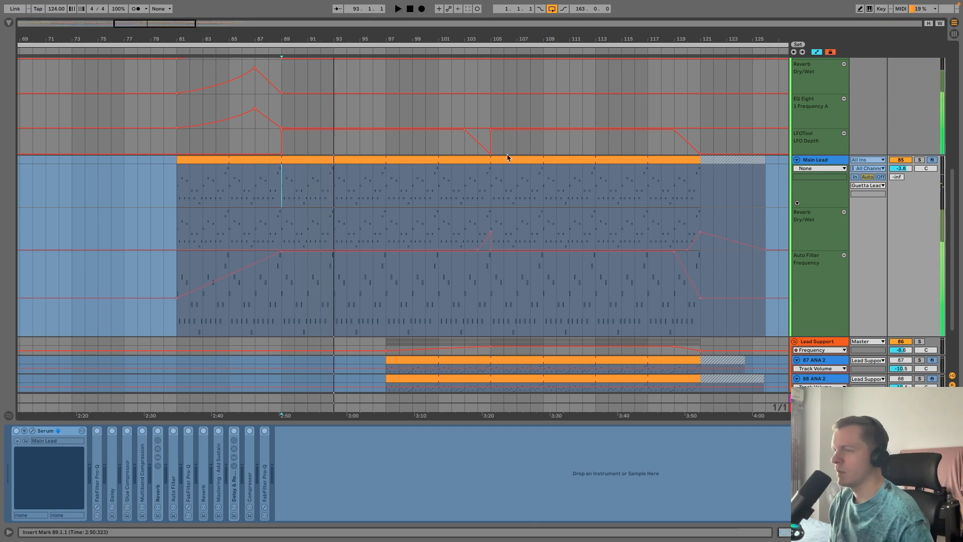
# Step: Hide the detail view below the arrangement and place the insert marker at bar 94 on the Main Lead track
pyautogui.click(309, 157)
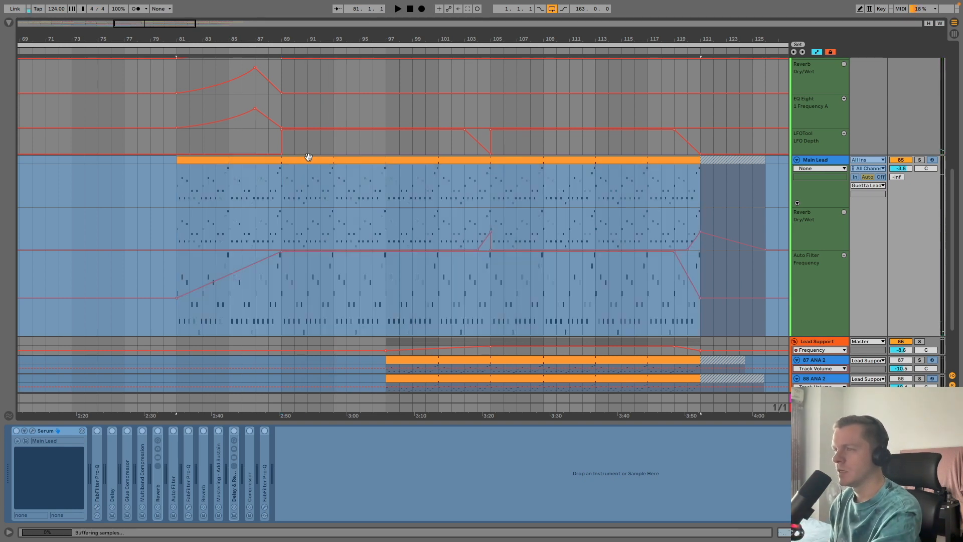
pyautogui.click(308, 157)
pyautogui.click(954, 532)
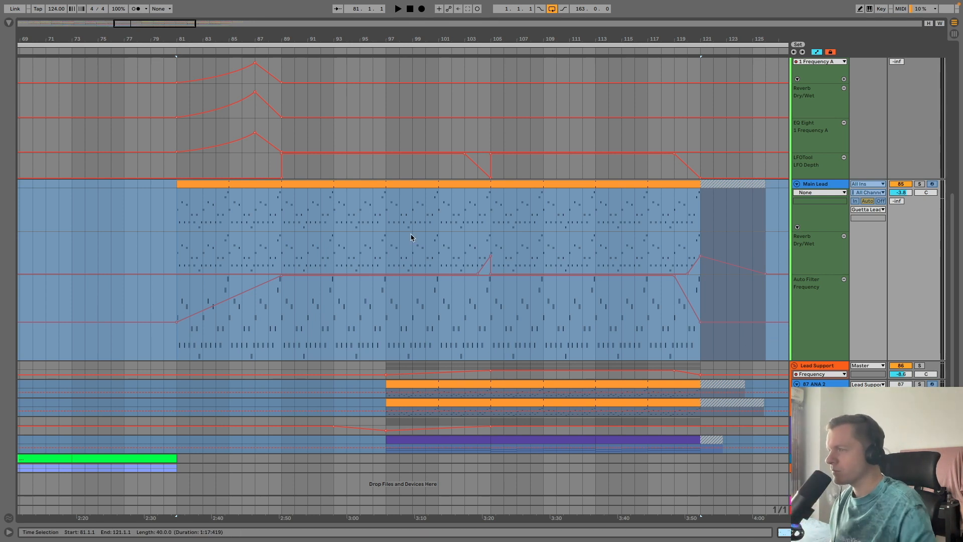
pyautogui.click(356, 236)
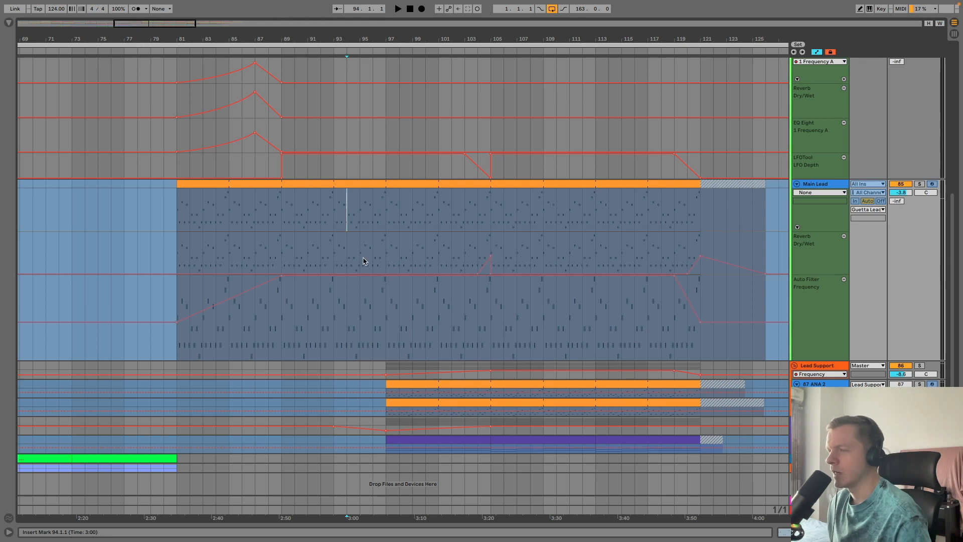
# Step: Unsolo the Guetta Lead group and play the full mix from bar 88
pyautogui.scroll(10, 396, 271)
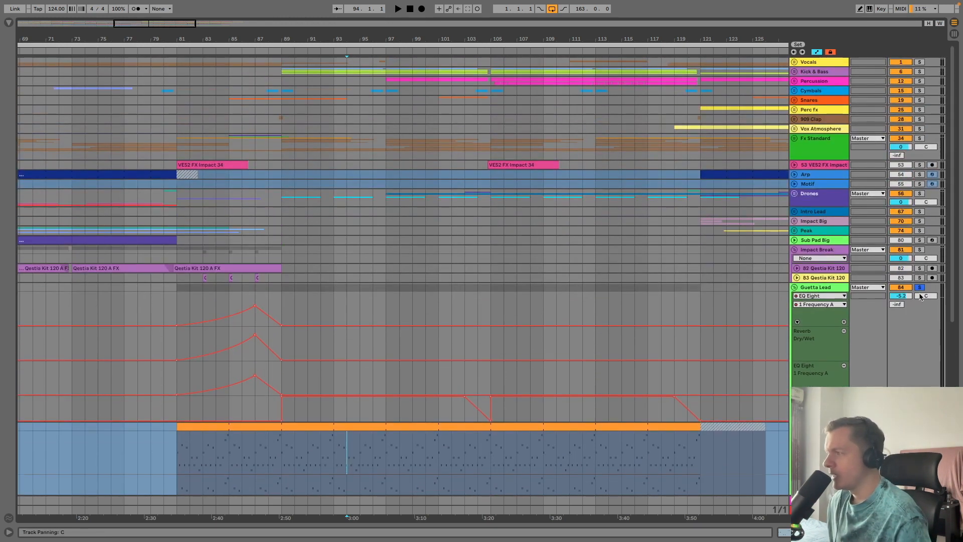
pyautogui.click(269, 72)
pyautogui.press('space')
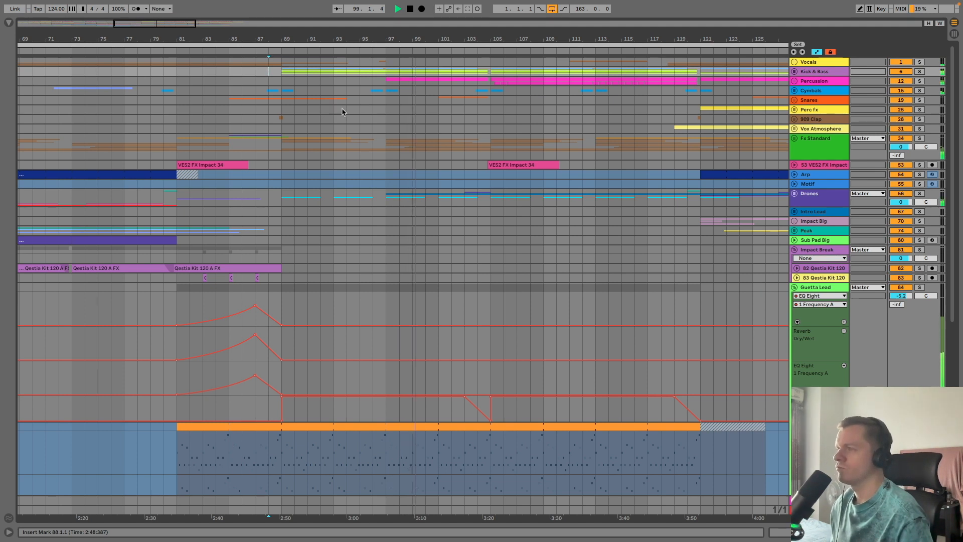
# Step: Hide the automation lanes and enlarge the BreakString track to show its MIDI notes during playback
pyautogui.scroll(-5, 336, 106)
pyautogui.scroll(-2, 595, 421)
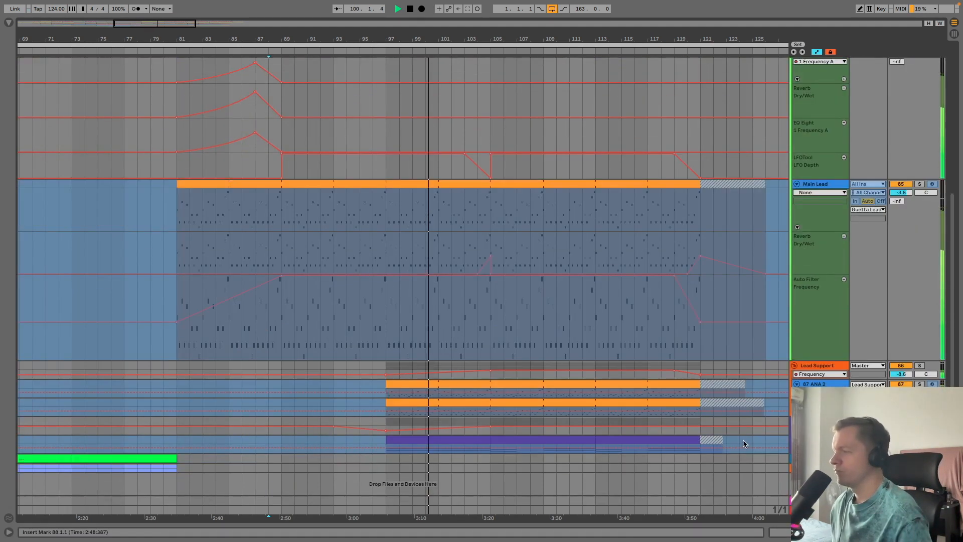
pyautogui.press('a')
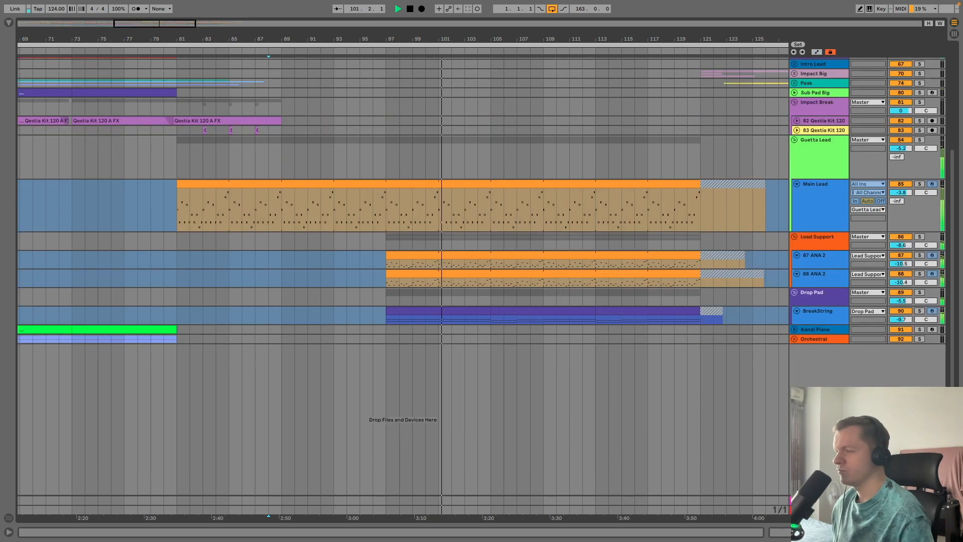
pyautogui.moveTo(808, 325); pyautogui.dragTo(808, 383)
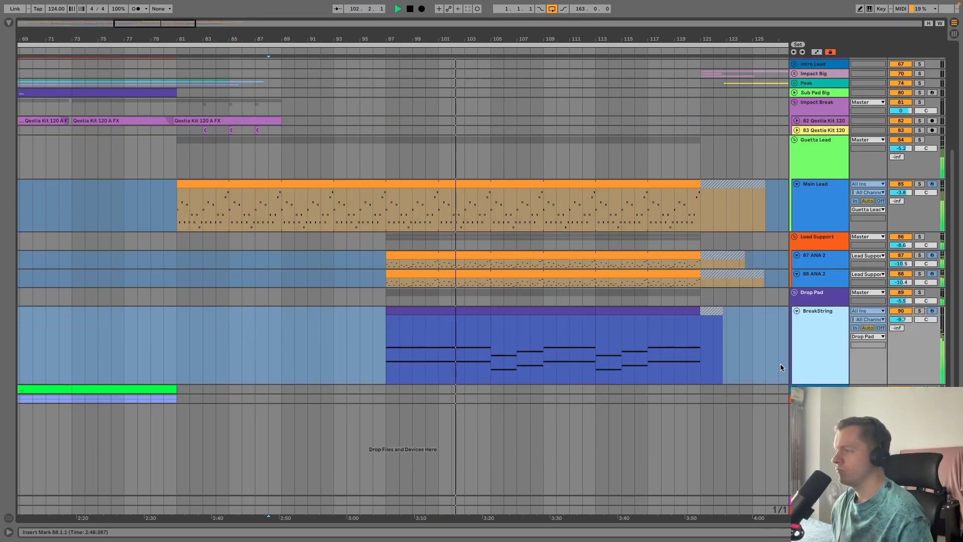
pyautogui.click(797, 255)
pyautogui.click(797, 264)
pyautogui.click(797, 255)
pyautogui.click(797, 273)
# Step: Listen to the full mix across bars 104 to 109, placing the insert marker at bar 101 on the Cymbals group
pyautogui.scroll(5, 470, 300)
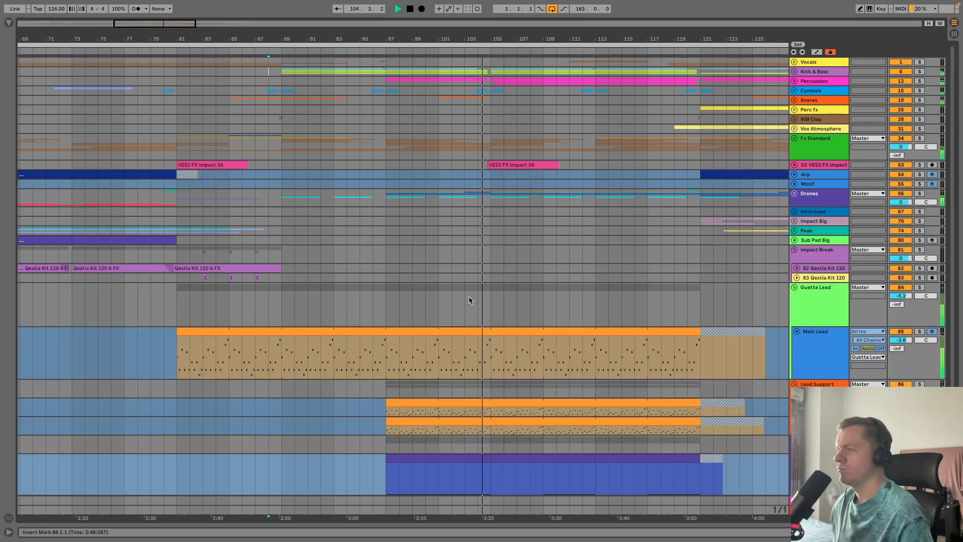
pyautogui.click(439, 100)
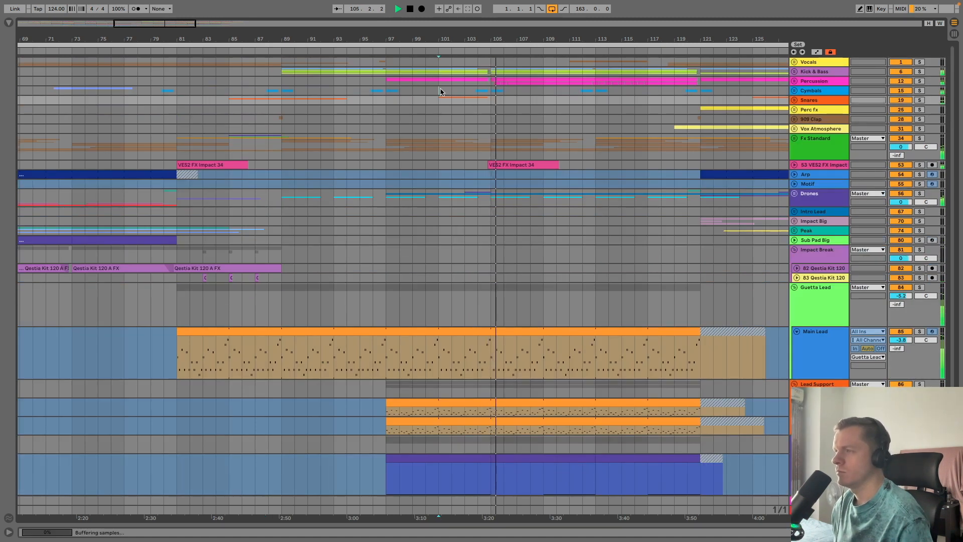
pyautogui.click(440, 92)
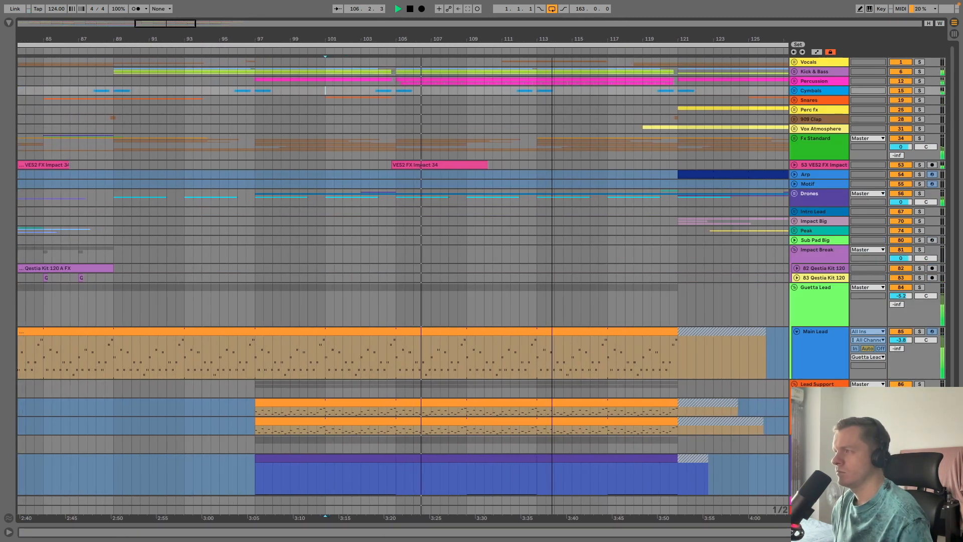
pyautogui.scroll(-3, 516, 195)
pyautogui.scroll(3, 441, 301)
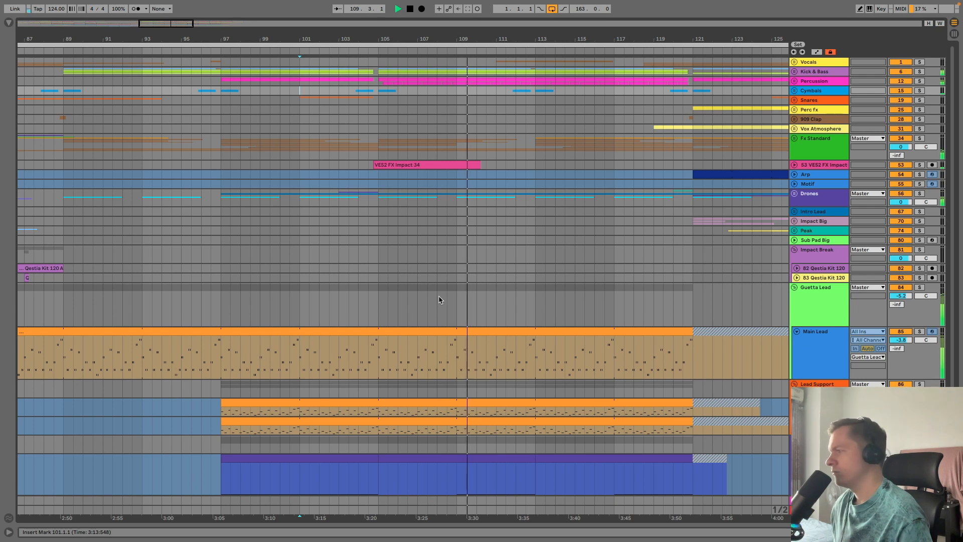
# Step: Place the insert marker at bar 103 on the Guetta Lead group and stop playback in bar 113
pyautogui.scroll(-2, 439, 300)
pyautogui.scroll(-2, 475, 163)
pyautogui.click(487, 176)
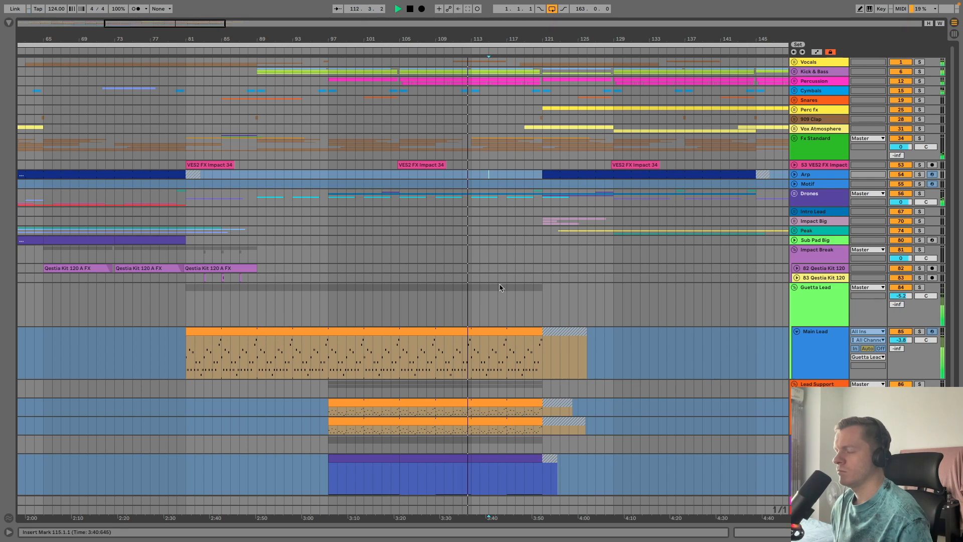
pyautogui.click(383, 304)
pyautogui.press('space')
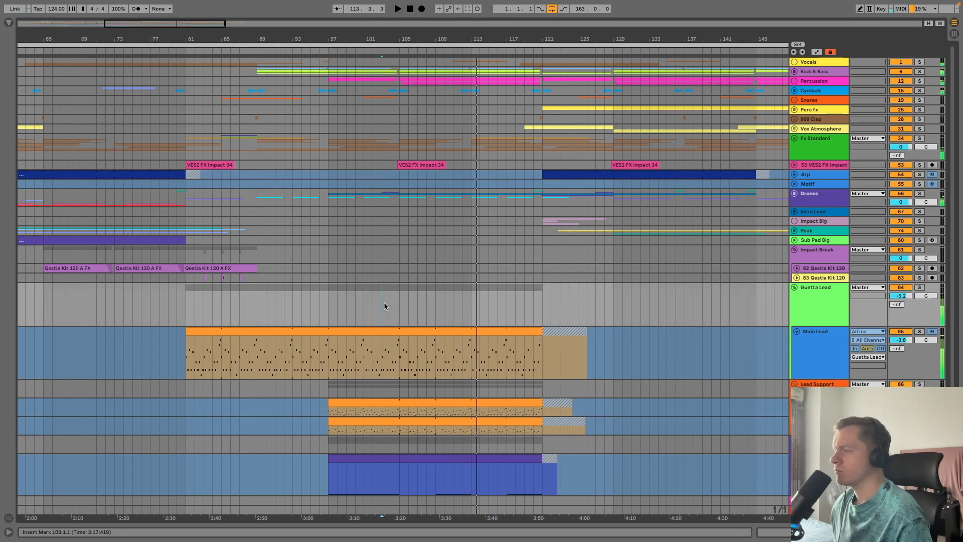
# Step: Place the insert marker at bar 95 on the Guetta Lead group, and select the Lead Support and Drop Pad groups in turn
pyautogui.click(311, 297)
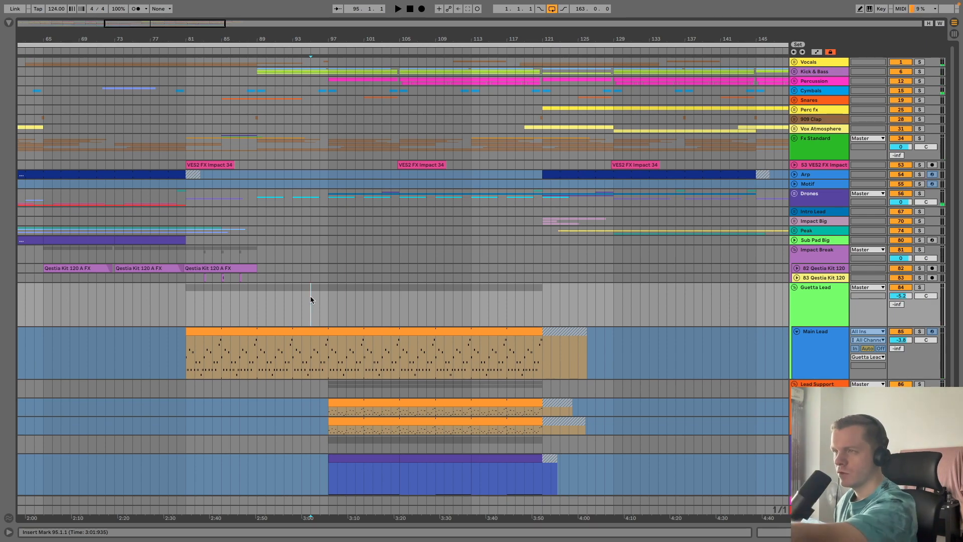
pyautogui.moveTo(279, 35); pyautogui.dragTo(19, 97)
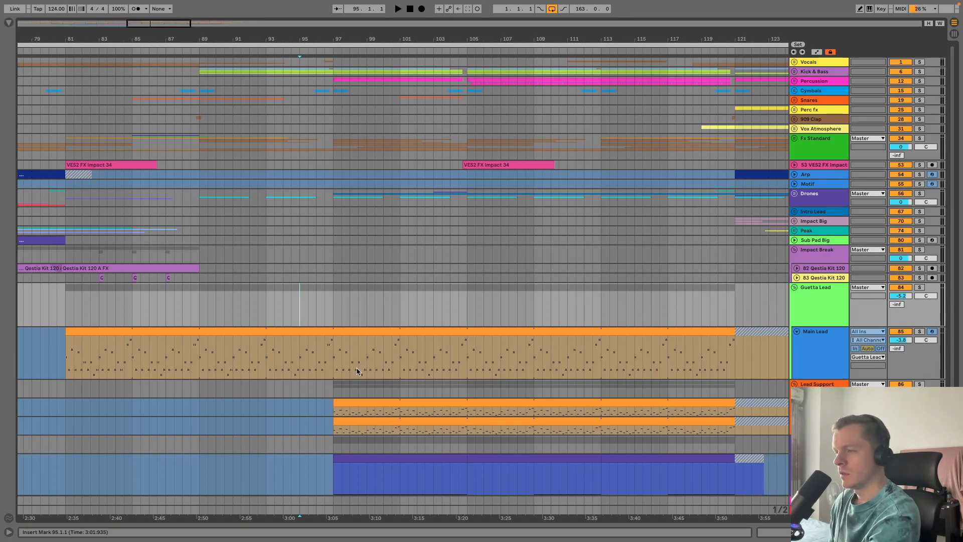
pyautogui.scroll(-3, 355, 377)
pyautogui.click(814, 306)
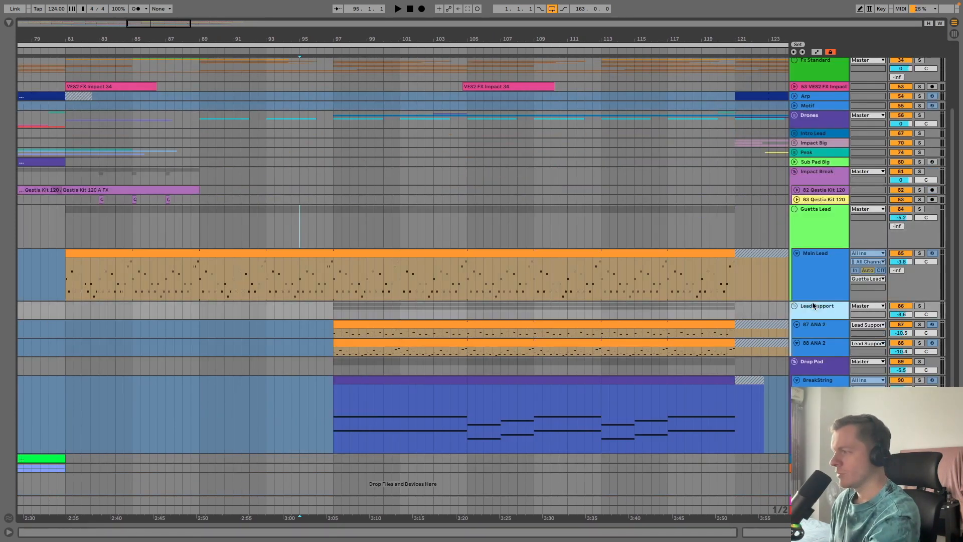
pyautogui.click(808, 374)
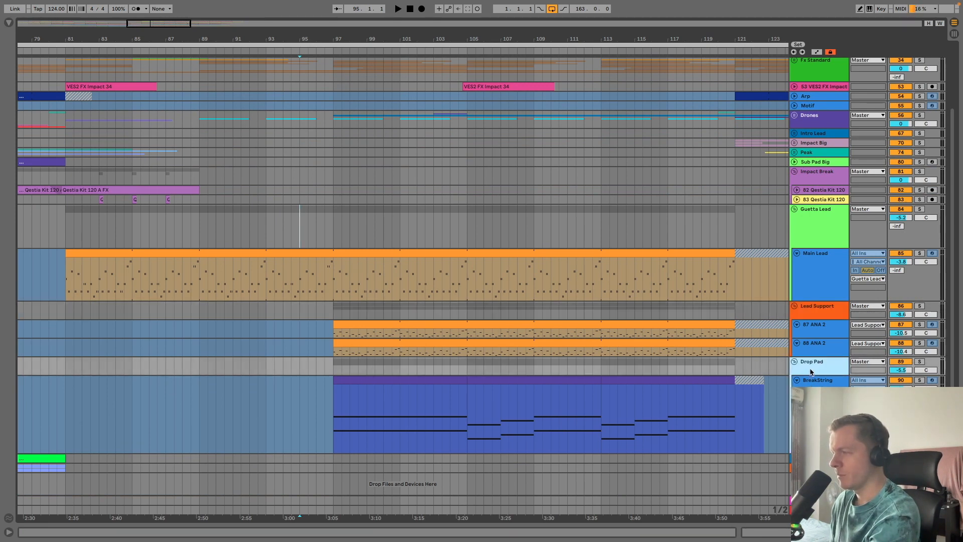
# Step: Highlight bars 105 to 121 of the Guetta Lead group, and place the insert marker just before bar 97 on the first ANA 2 track
pyautogui.click(468, 218)
pyautogui.moveTo(733, 228); pyautogui.dragTo(734, 229)
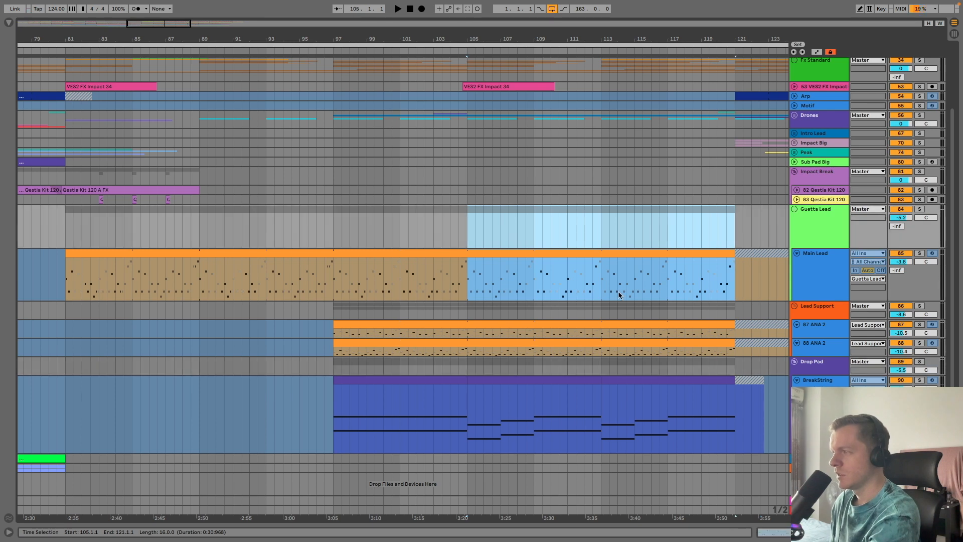
pyautogui.click(332, 408)
pyautogui.click(326, 286)
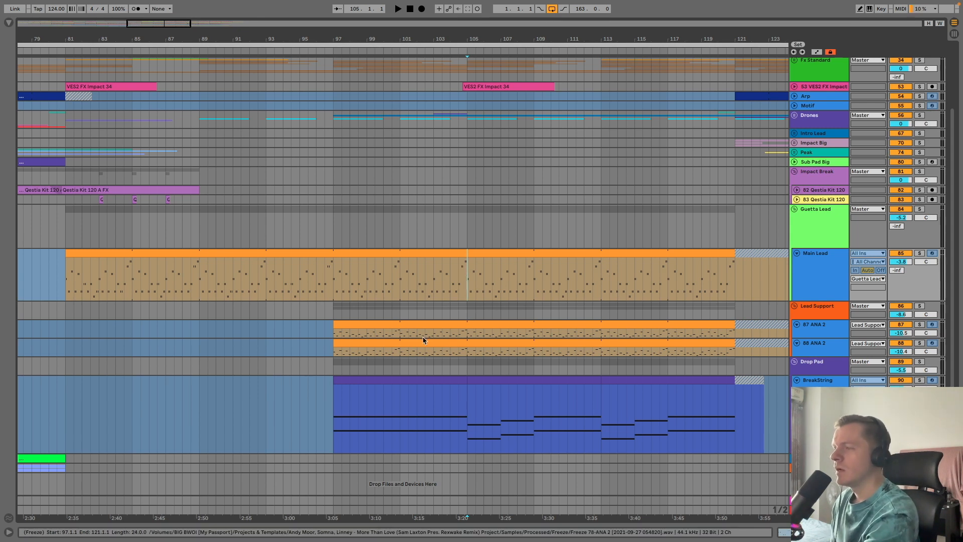
pyautogui.click(326, 336)
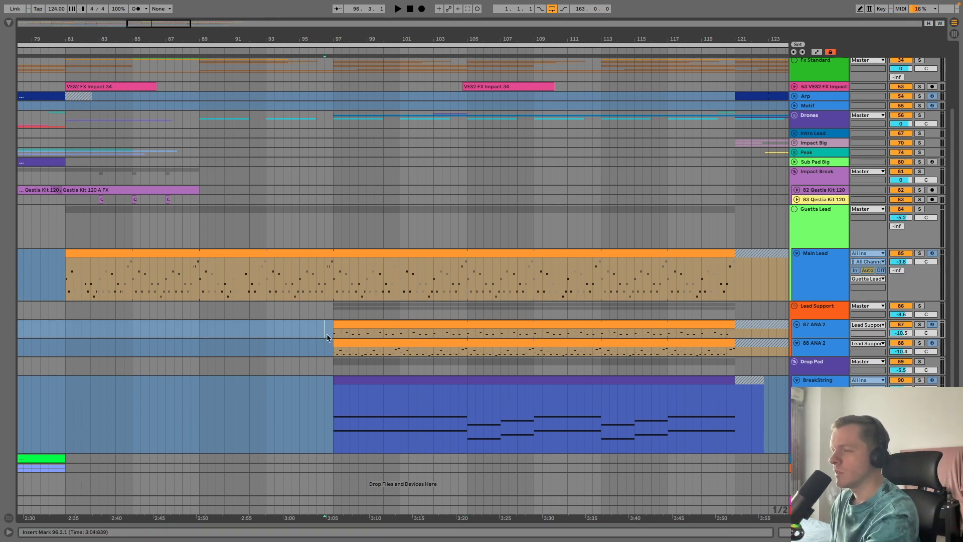
# Step: Solo the Lead Support group, play it from bar 105, and select its first ANA 2 track
pyautogui.click(813, 307)
pyautogui.click(921, 305)
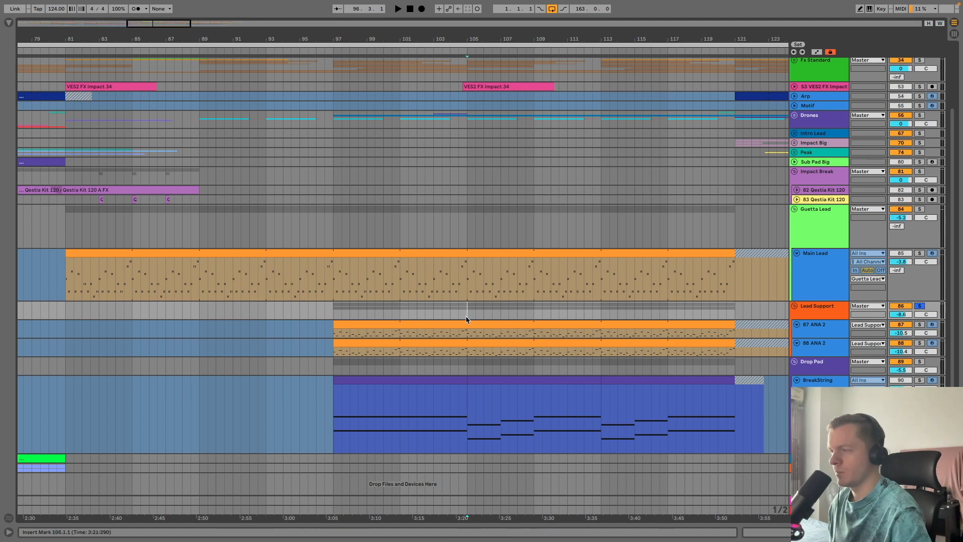
pyautogui.press('space')
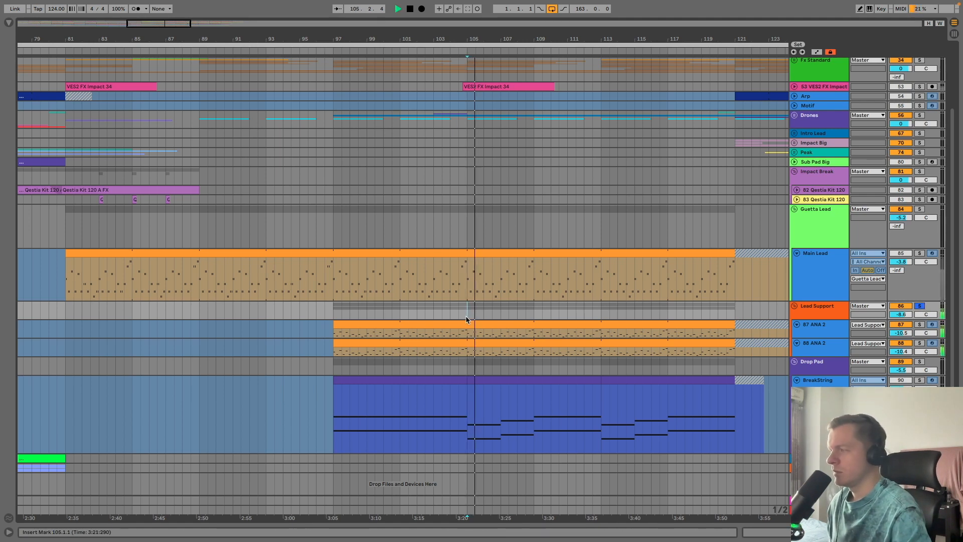
pyautogui.click(834, 350)
pyautogui.click(832, 333)
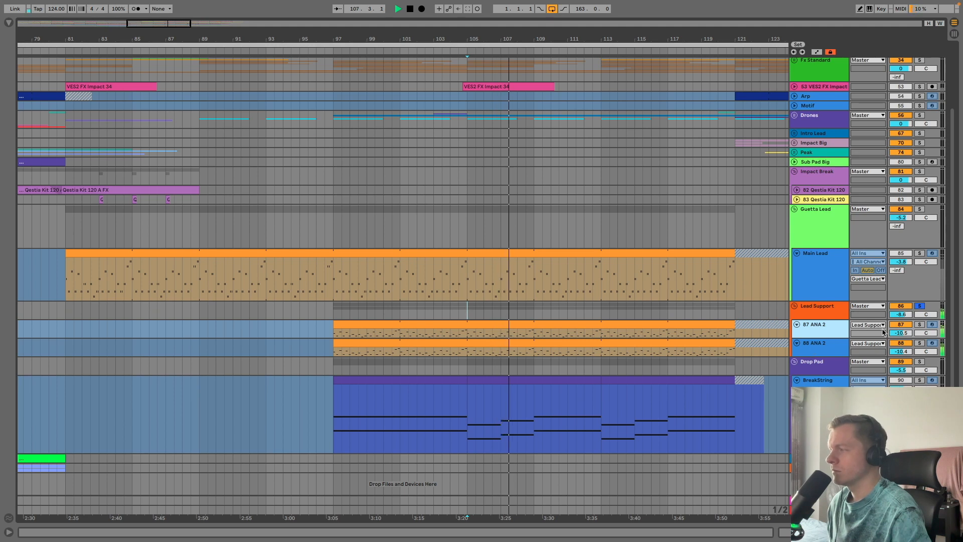
# Step: Listen to each ANA 2 track soloed in turn, restore the solo on the whole Lead Support group, and stop playback
pyautogui.click(918, 325)
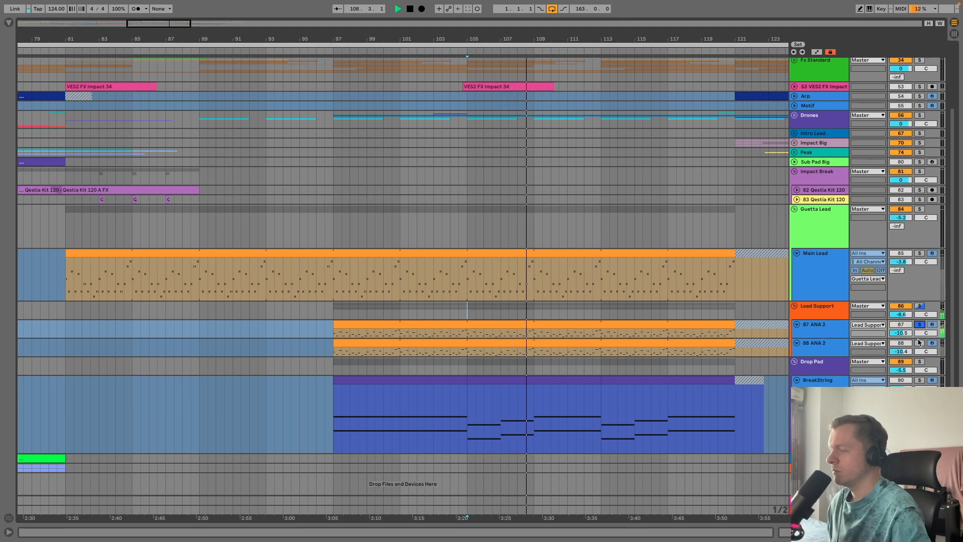
pyautogui.click(919, 343)
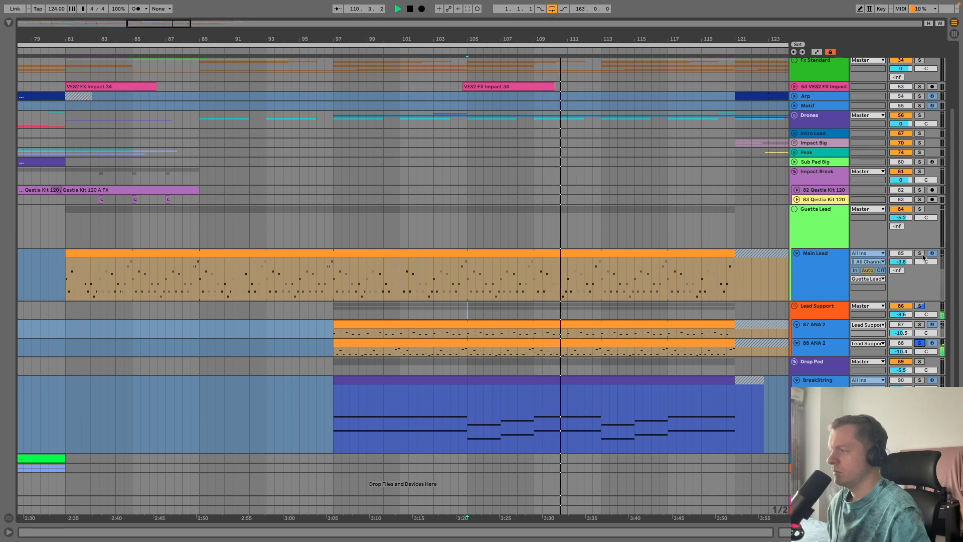
pyautogui.click(919, 306)
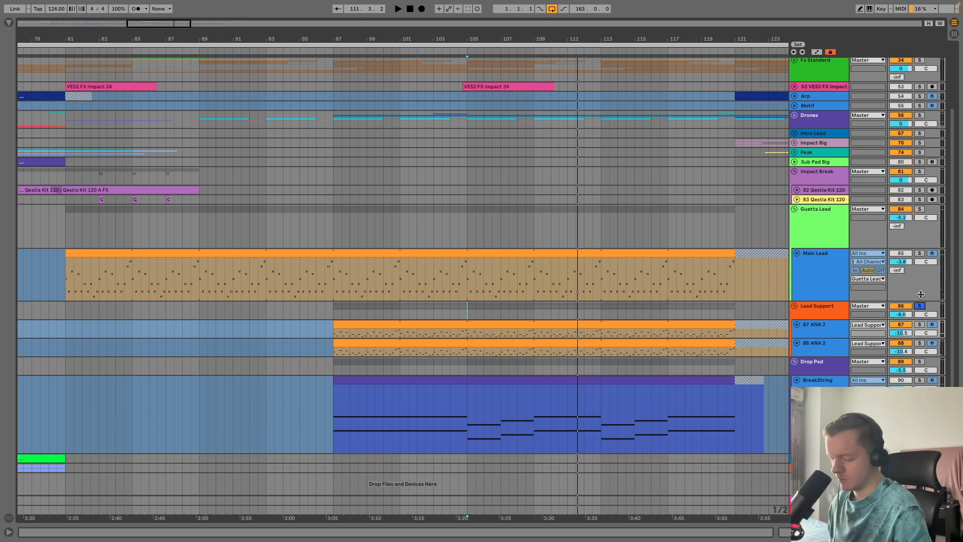
# Step: Play the Main Lead and Lead Support together from bar 105, then stop and place the insert marker in bar 97 on BreakString
pyautogui.click(466, 283)
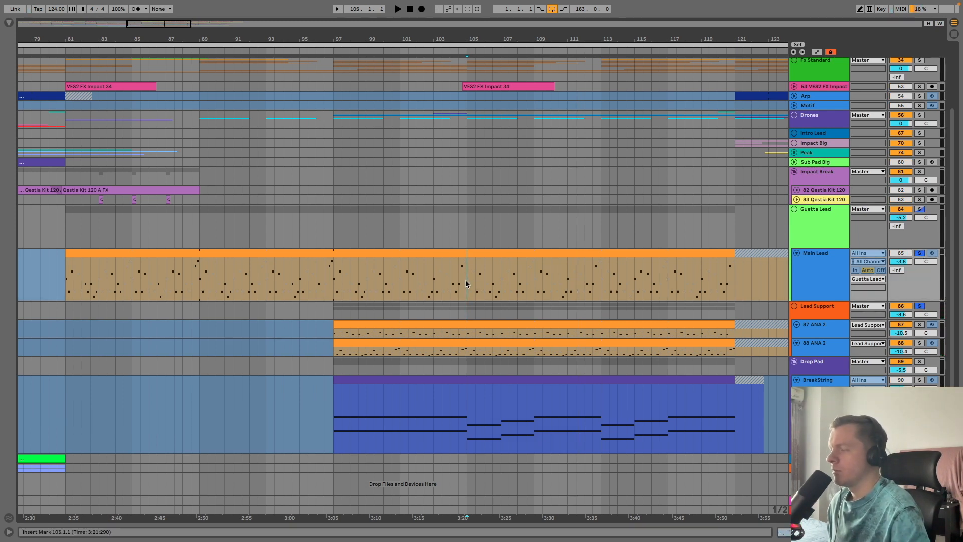
pyautogui.press('space')
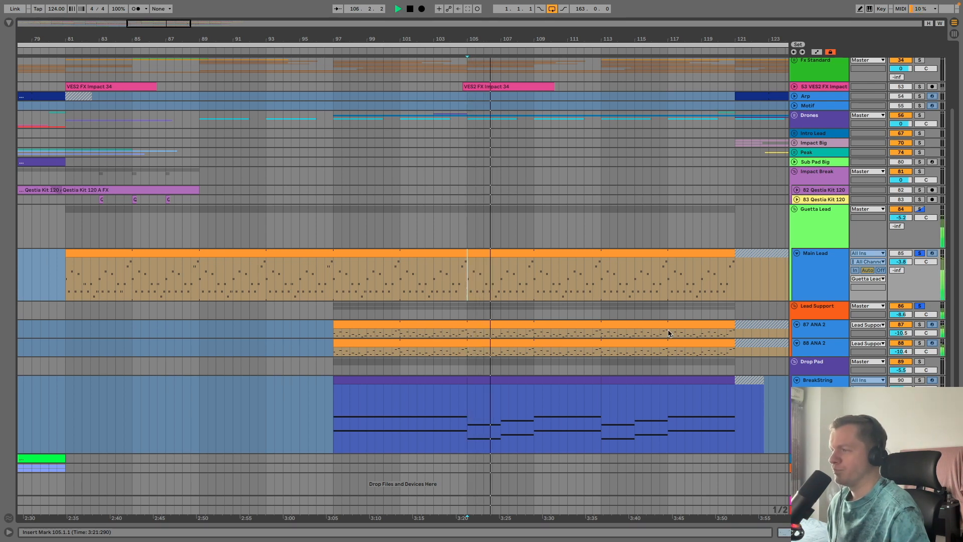
pyautogui.moveTo(628, 40); pyautogui.dragTo(580, 65)
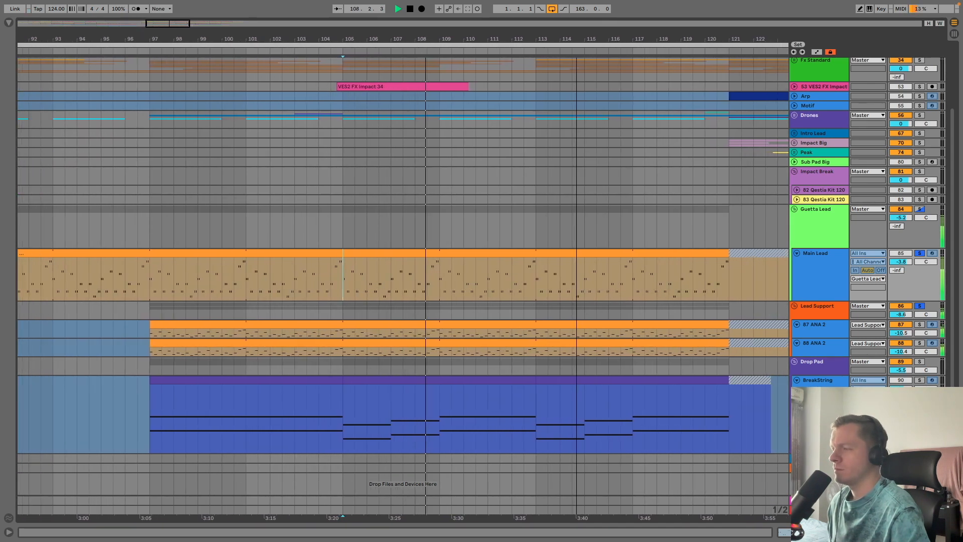
pyautogui.click(153, 419)
pyautogui.press('space')
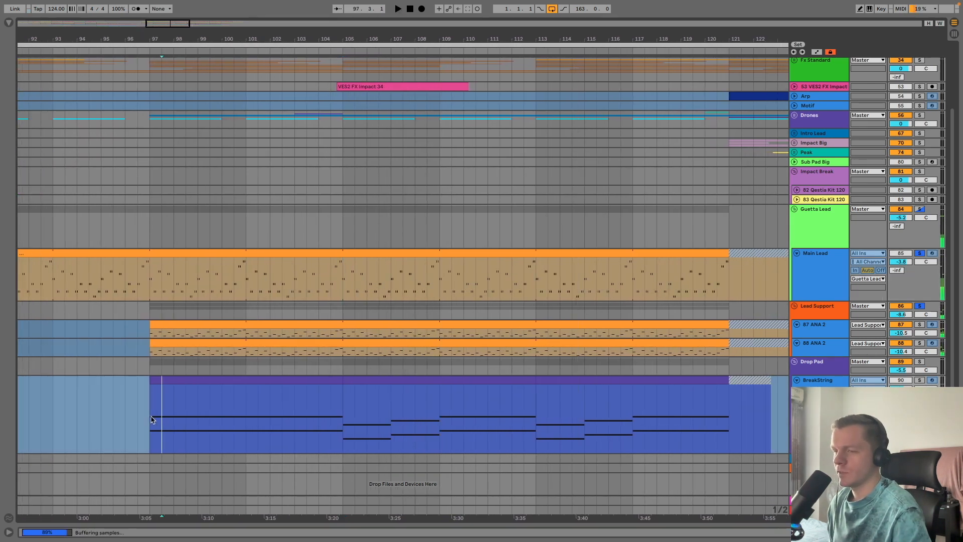
# Step: Add BreakString to the solo, play the three layers together from bar 97, and show the automation lanes
pyautogui.click(921, 380)
pyautogui.click(148, 277)
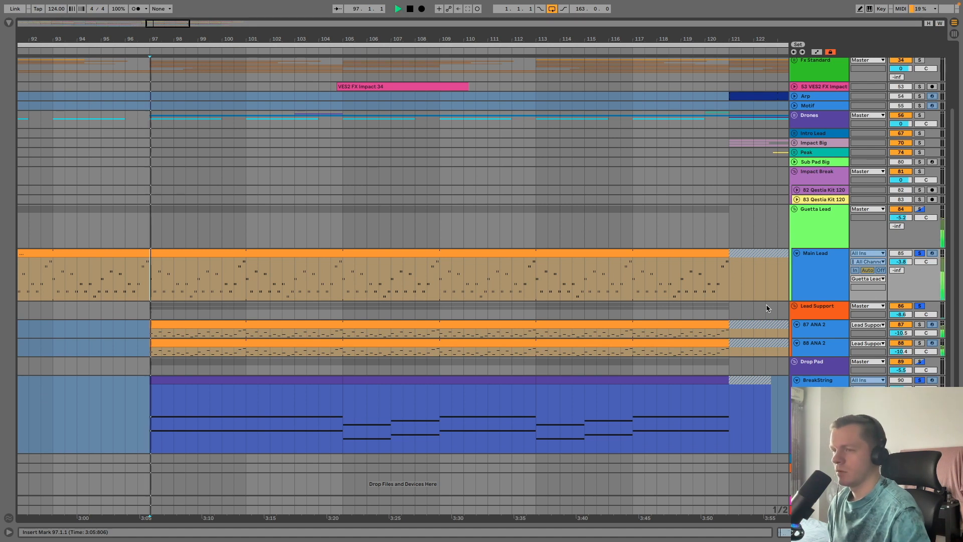
pyautogui.click(818, 381)
pyautogui.press('a')
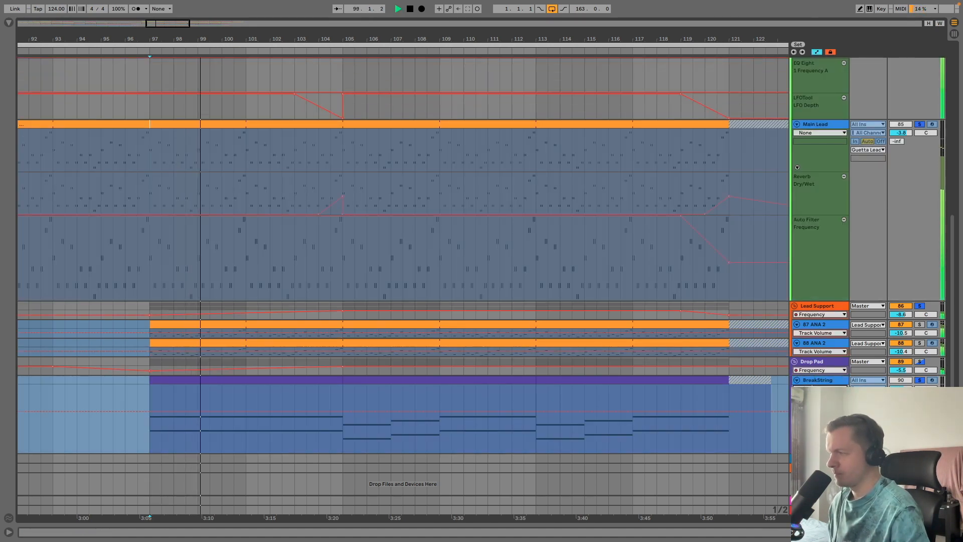
# Step: Open BreakString's device chain to show Omnisphere, close it, and enlarge the Drop Pad group's Frequency automation lane
pyautogui.click(819, 382)
pyautogui.click(818, 382)
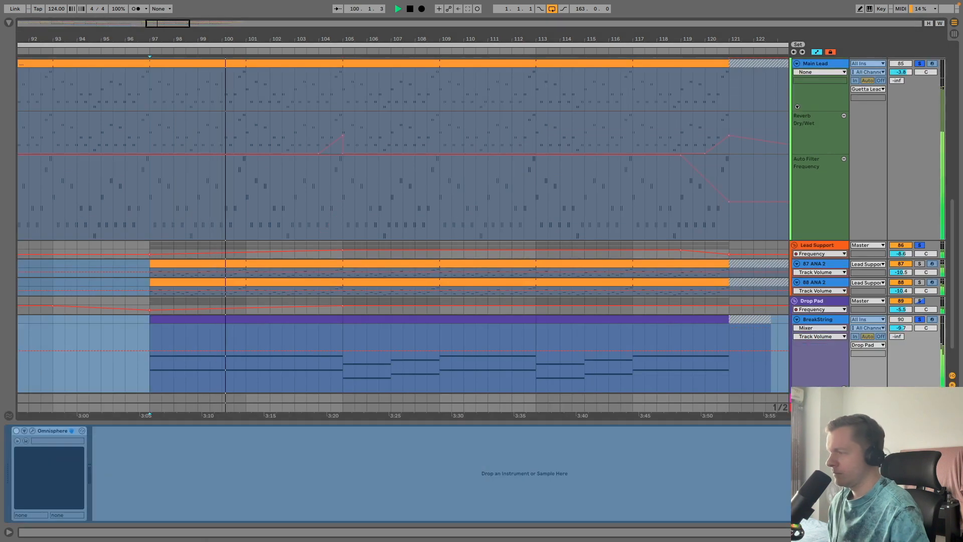
pyautogui.click(955, 532)
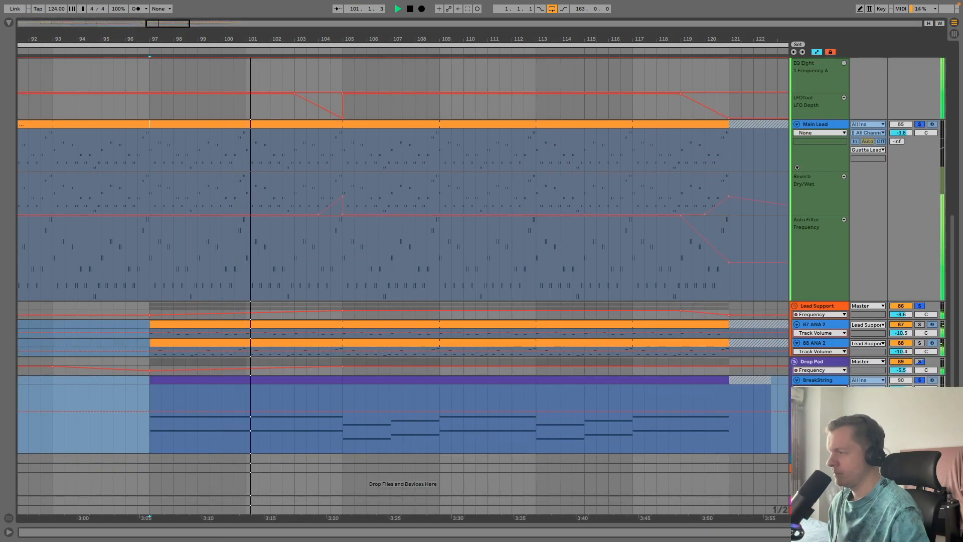
pyautogui.moveTo(838, 375)
pyautogui.mouseDown()
pyautogui.moveTo(838, 409)
pyautogui.moveTo(838, 384)
pyautogui.mouseUp()
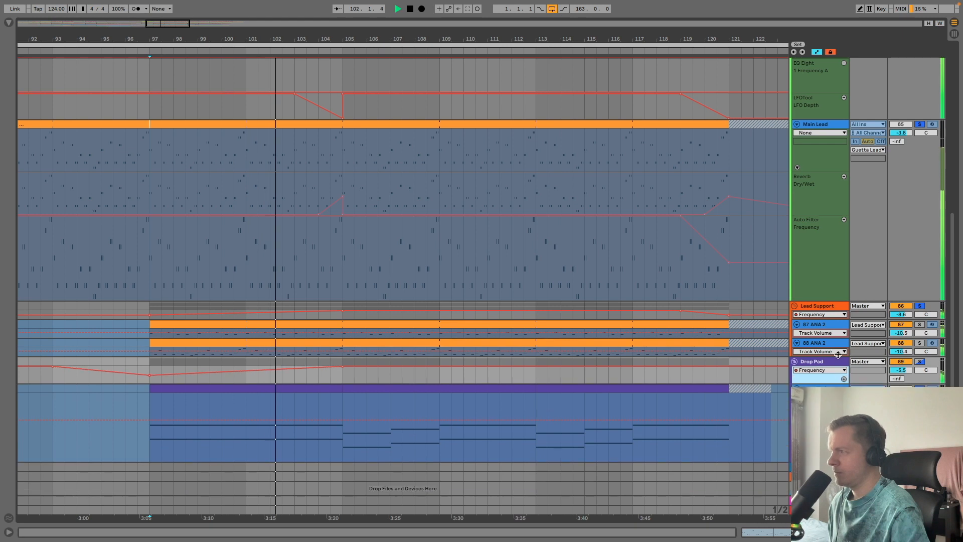
# Step: Remove Main Lead from the solo during playback, then solo BreakString alone
pyautogui.scroll(5, 896, 172)
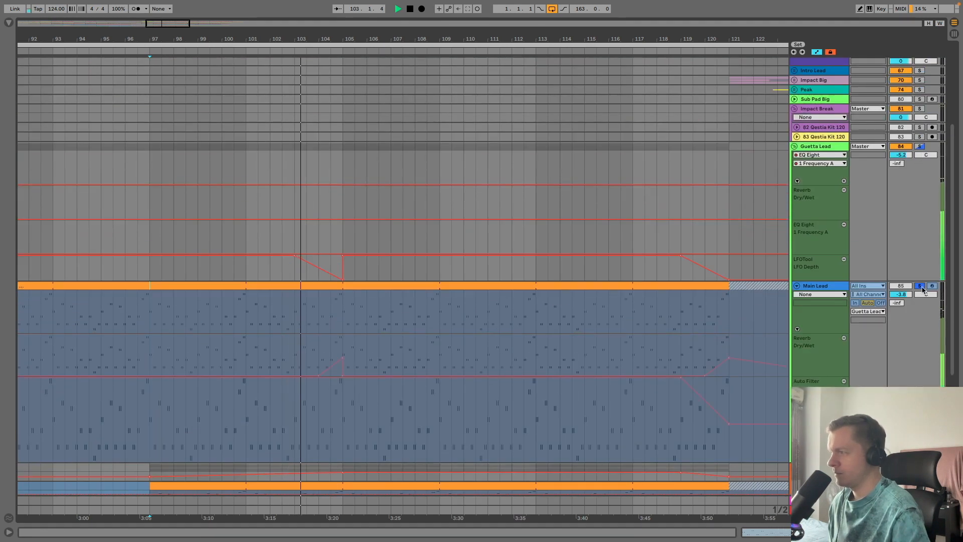
pyautogui.scroll(-5, 527, 319)
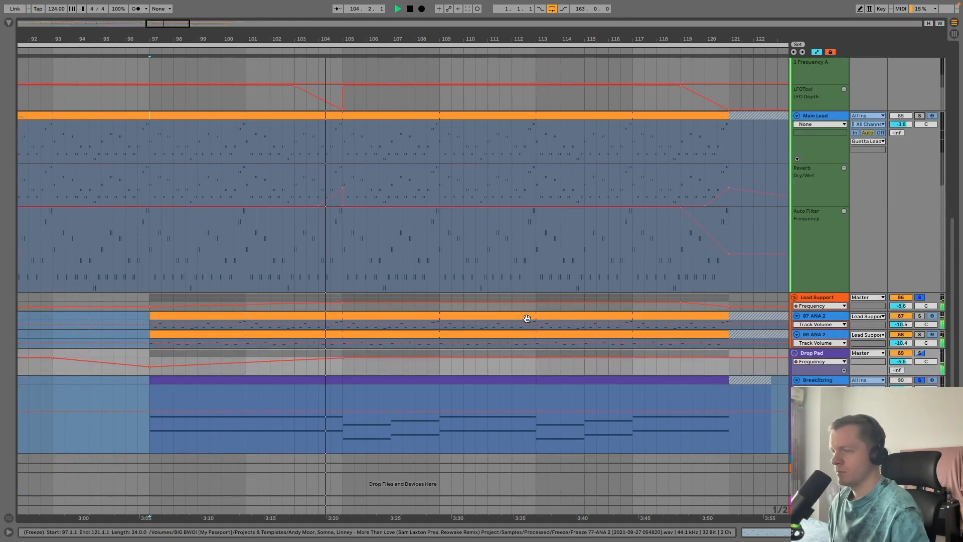
pyautogui.moveTo(399, 40); pyautogui.dragTo(329, 44)
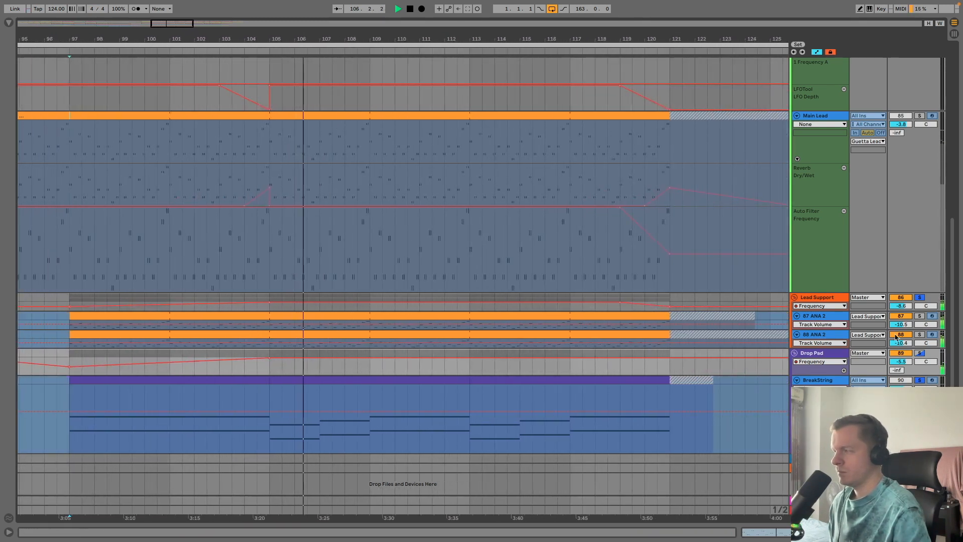
pyautogui.click(921, 381)
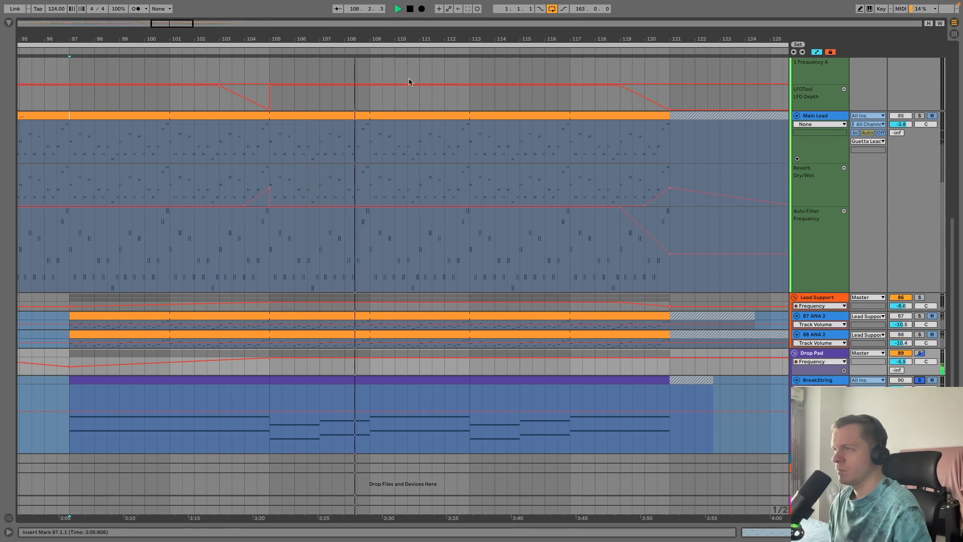
# Step: Listen to the soloed BreakString through to bar 113, hide the automation lanes, and stop playback
pyautogui.moveTo(392, 37); pyautogui.dragTo(415, 27)
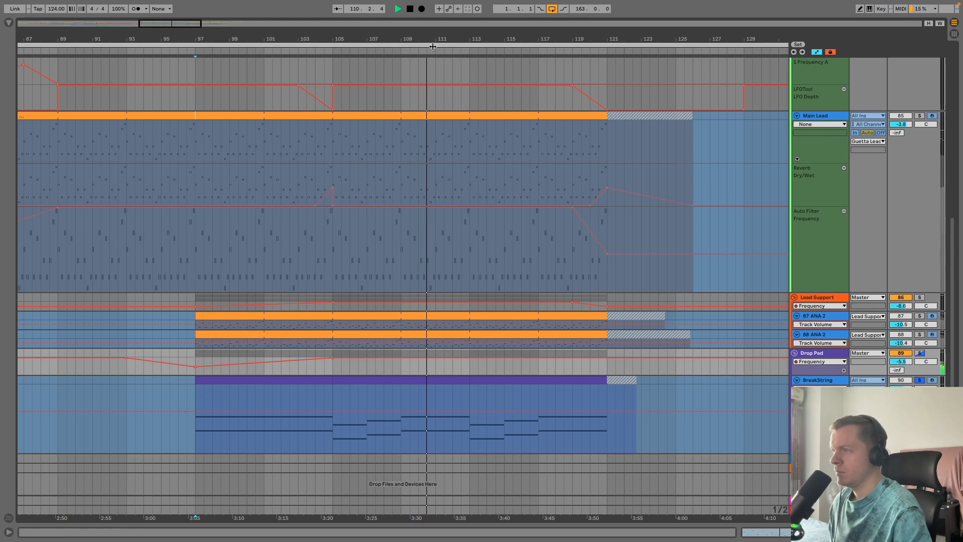
pyautogui.moveTo(411, 40); pyautogui.dragTo(387, 38)
pyautogui.press('a')
pyautogui.press('space')
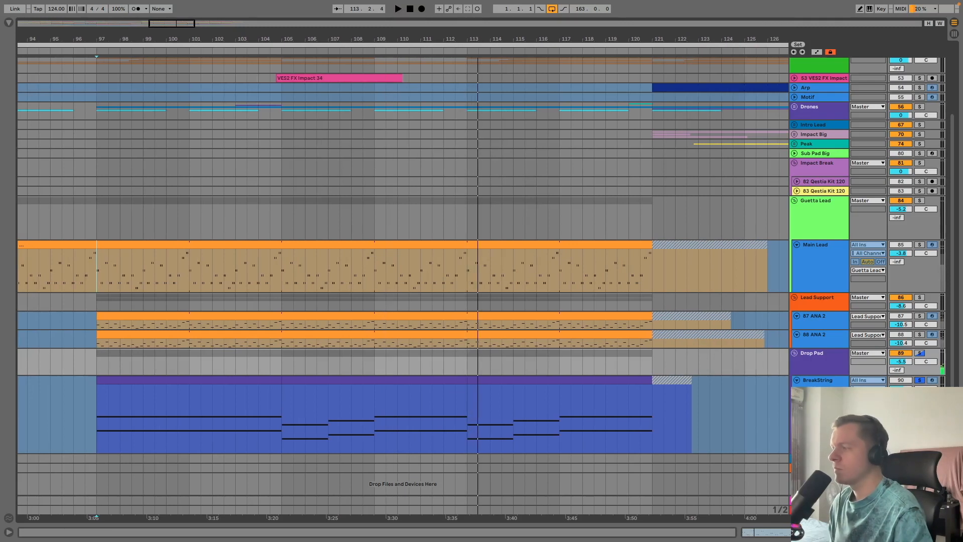
# Step: Fold the BreakString and Main Lead tracks and the Drop Pad, Lead Support and Guetta Lead groups, and show the whole arrangement
pyautogui.click(796, 380)
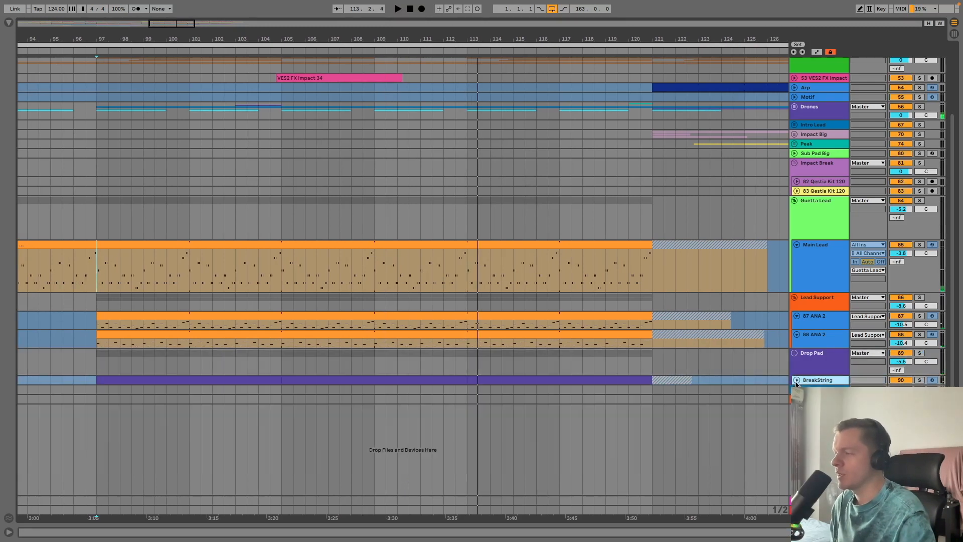
pyautogui.click(794, 353)
pyautogui.click(794, 384)
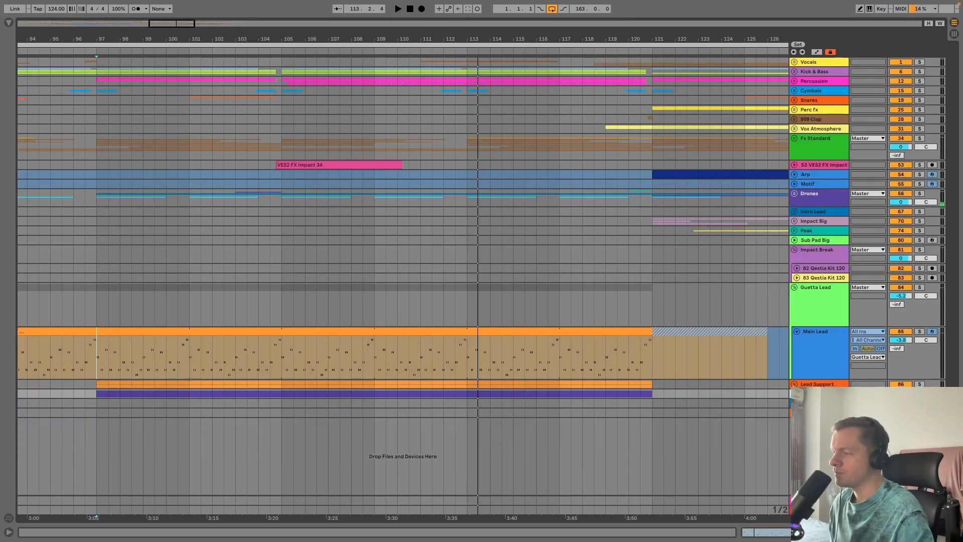
pyautogui.click(796, 332)
pyautogui.click(795, 288)
pyautogui.moveTo(629, 41); pyautogui.dragTo(344, 70)
pyautogui.moveTo(345, 35); pyautogui.dragTo(346, 16)
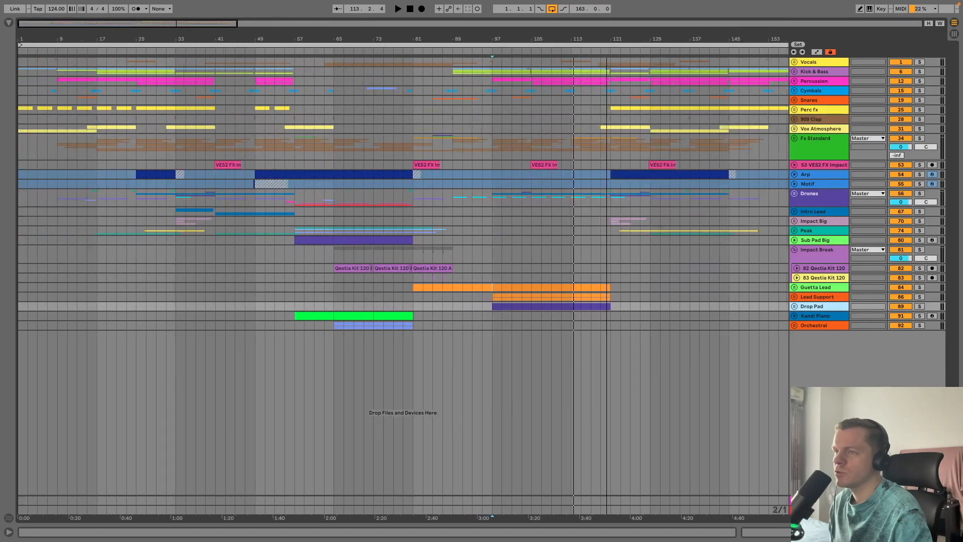
# Step: Highlight bars 33 to 39 on the drum groups, then bars 121 to 129 from Percussion down to the Impact Break tracks
pyautogui.click(625, 111)
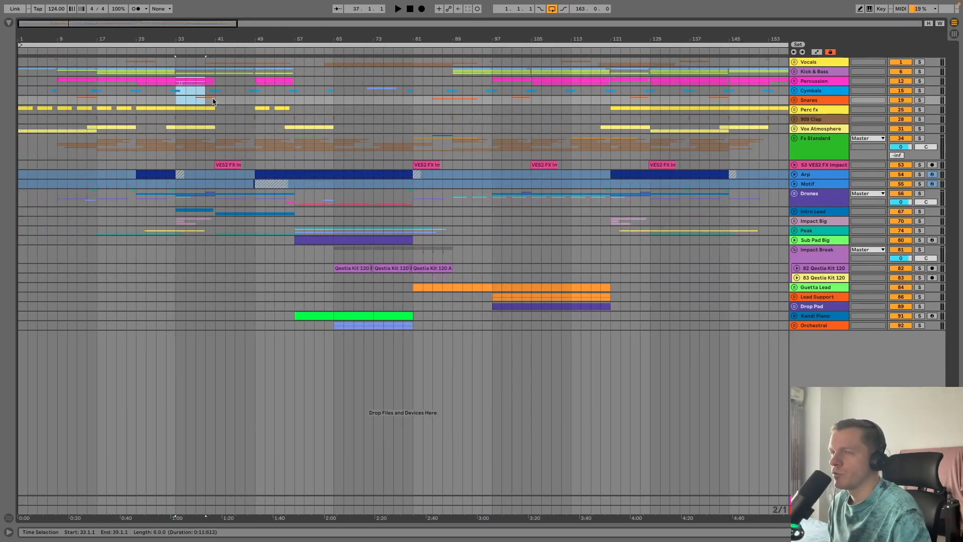
pyautogui.moveTo(610, 84); pyautogui.dragTo(654, 132)
pyautogui.moveTo(657, 83); pyautogui.dragTo(648, 260)
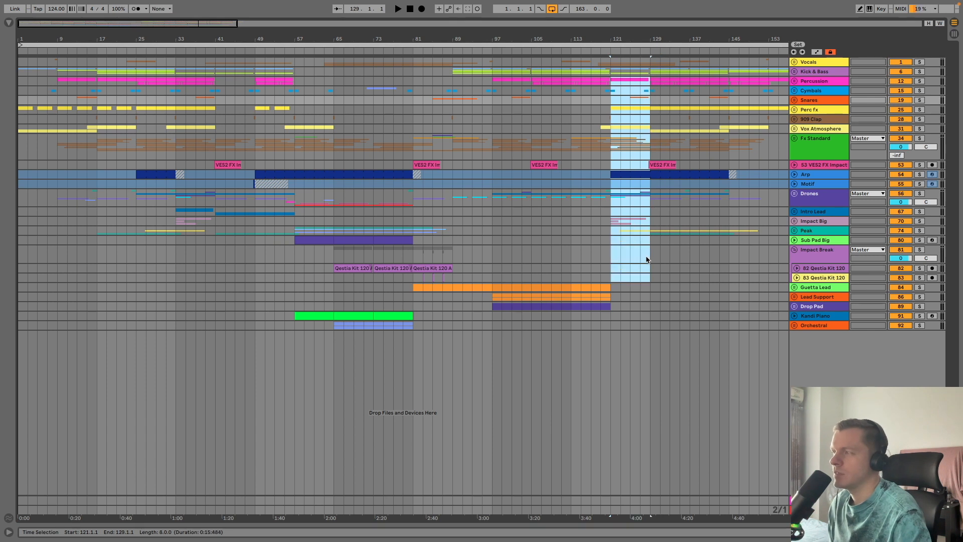
# Step: Place the insert marker at bar 127 and then bar 129 on the Fx Standard group, and examine the arrangement's ending
pyautogui.click(630, 165)
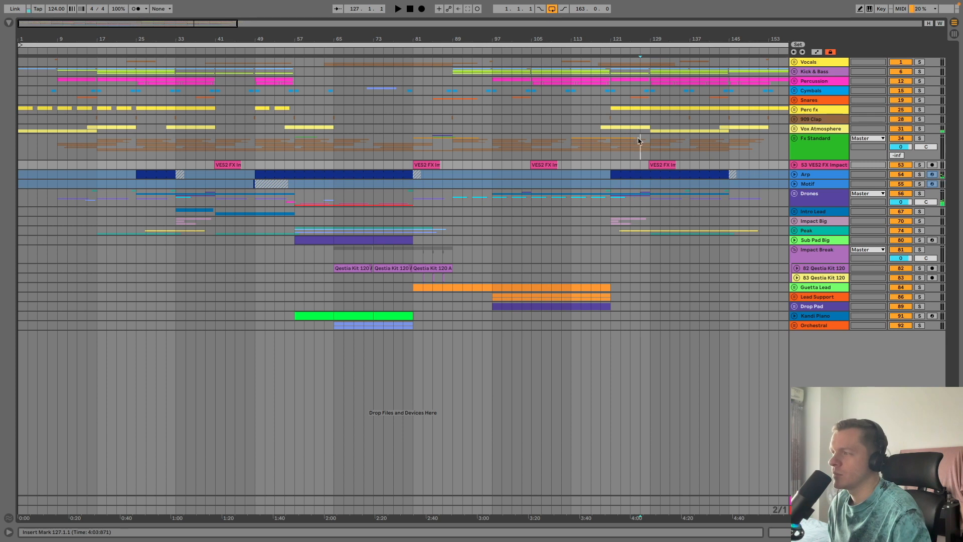
pyautogui.click(652, 139)
pyautogui.hscroll(5, 673, 51)
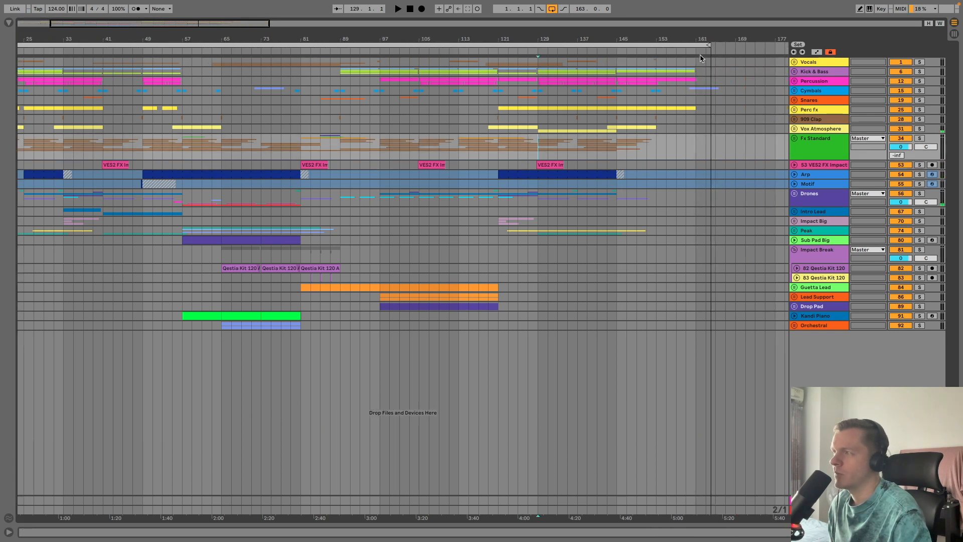
# Step: Play the arrangement from bar 121 and expand the Peak group to show its tracks
pyautogui.click(493, 51)
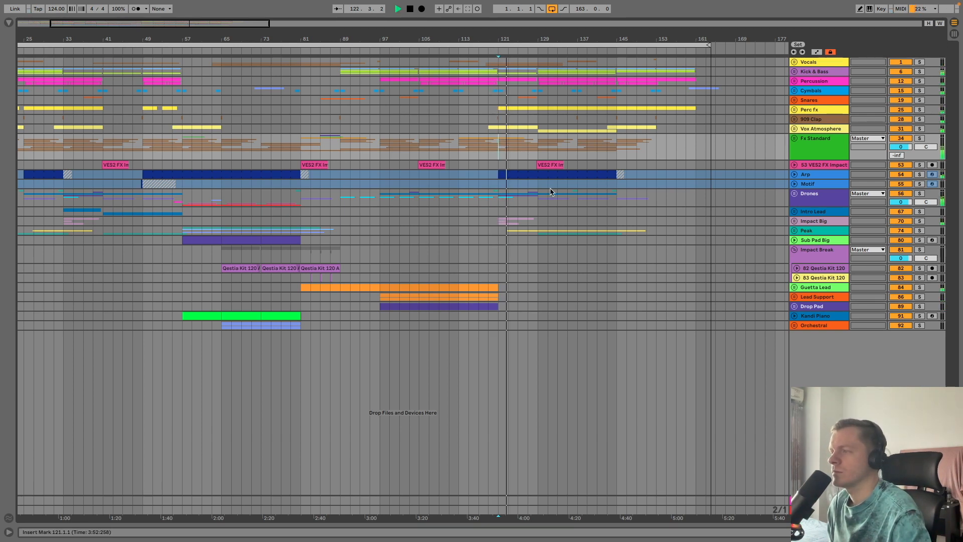
pyautogui.moveTo(529, 41); pyautogui.dragTo(507, 89)
pyautogui.click(795, 231)
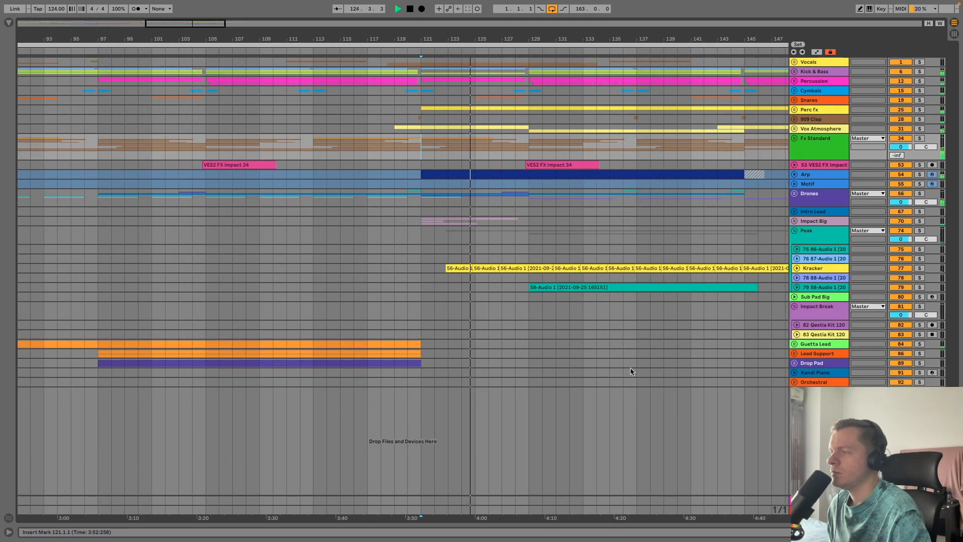
# Step: Expand the Kracker track in the Peak group, solo it briefly, and fold it again
pyautogui.click(800, 269)
pyautogui.click(797, 269)
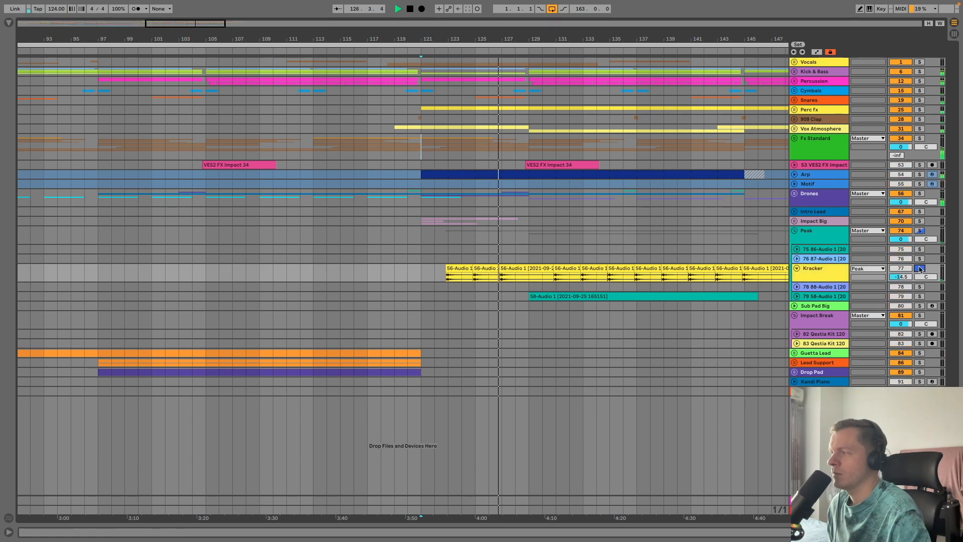
pyautogui.click(831, 288)
pyautogui.click(810, 260)
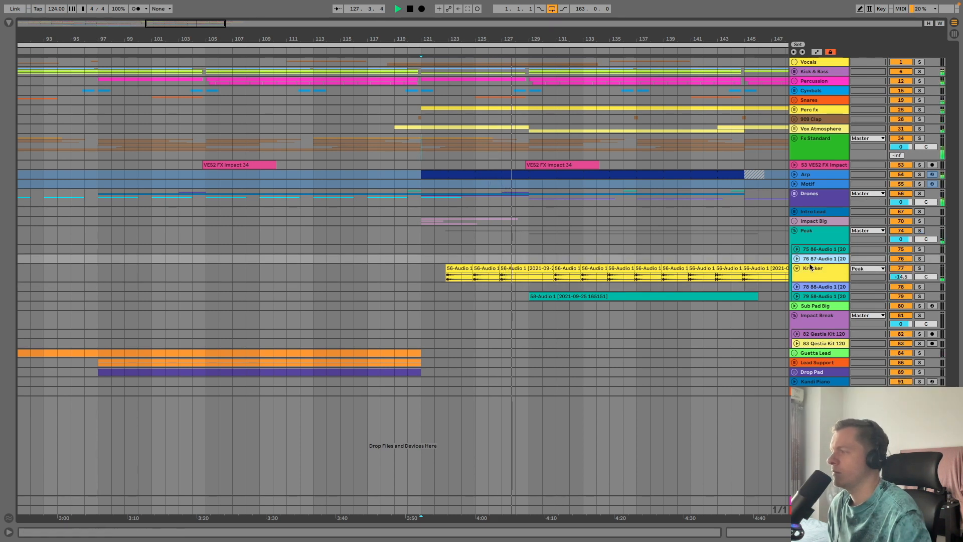
pyautogui.click(797, 268)
pyautogui.click(808, 241)
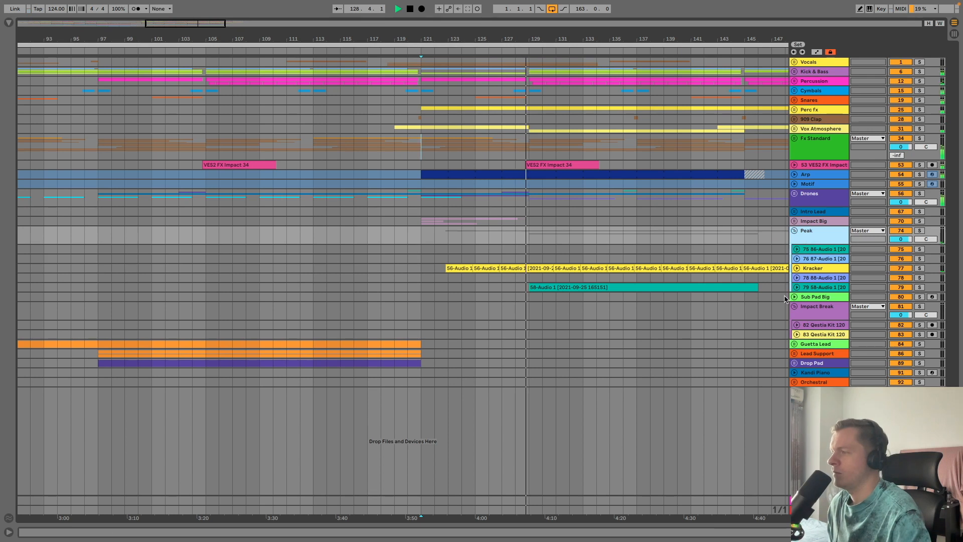
# Step: Listen to the Kracker and 58-Audio 1 clips of the Peak group from bar 129 through bar 137
pyautogui.moveTo(562, 38); pyautogui.dragTo(329, 104)
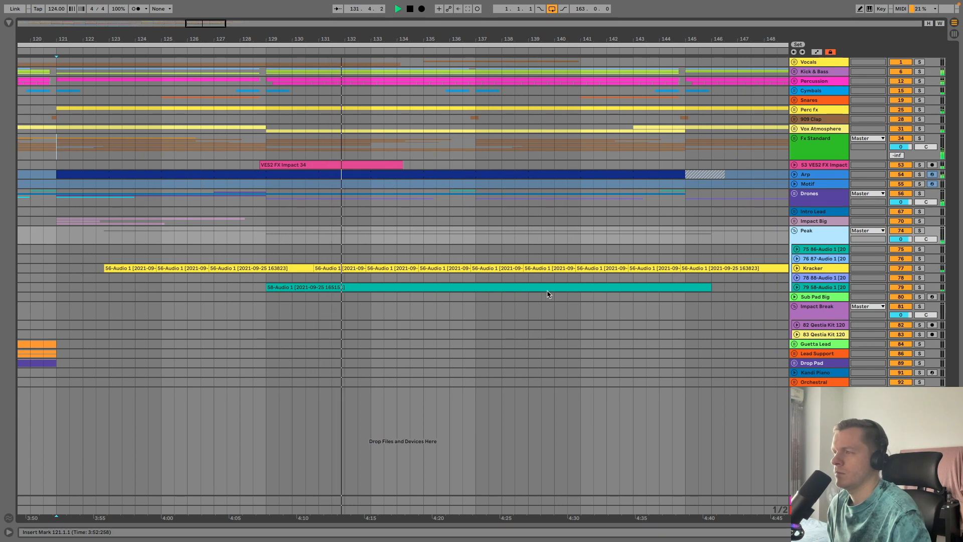
pyautogui.press('-')
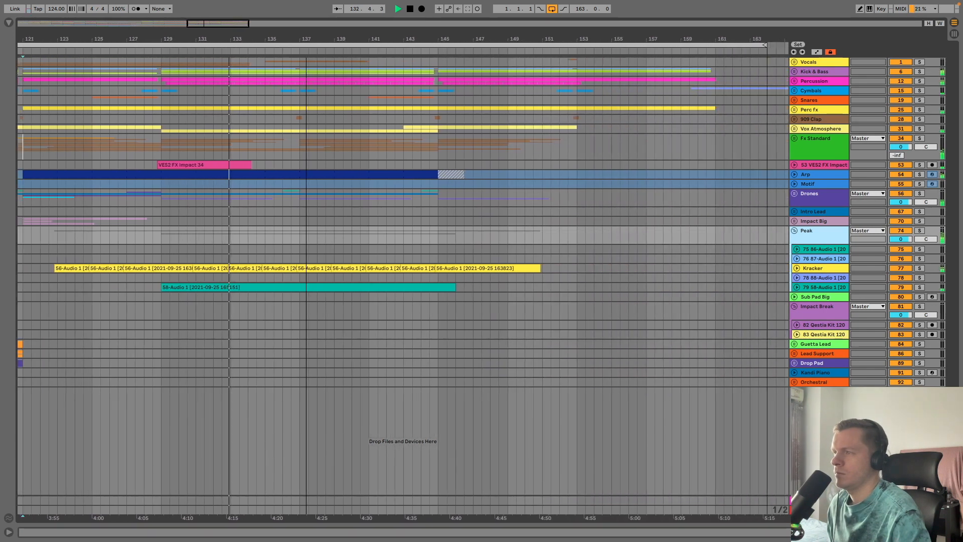
pyautogui.press('+')
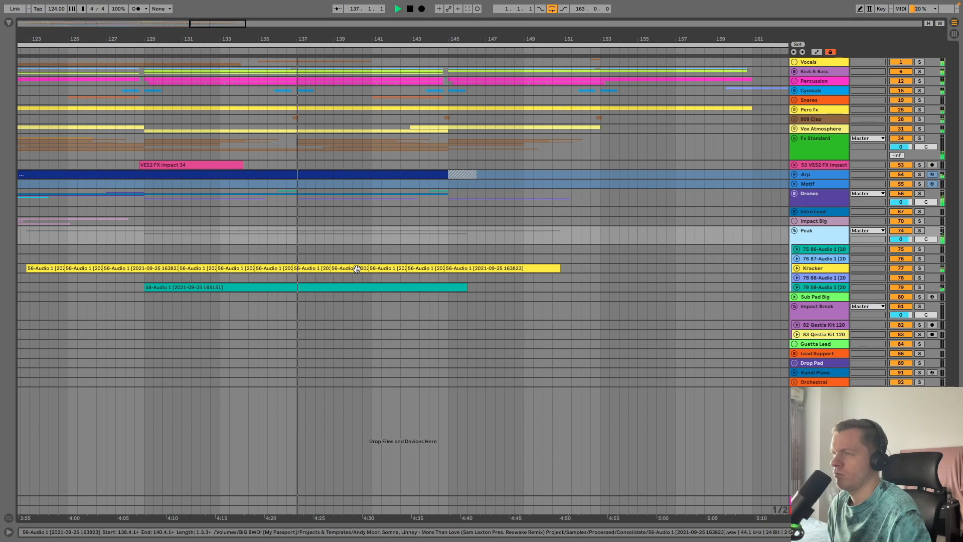
# Step: Place the insert marker at 144.3 on the Fx Standard group, stop playback, and move the marker to bar 156 on Percussion
pyautogui.click(435, 147)
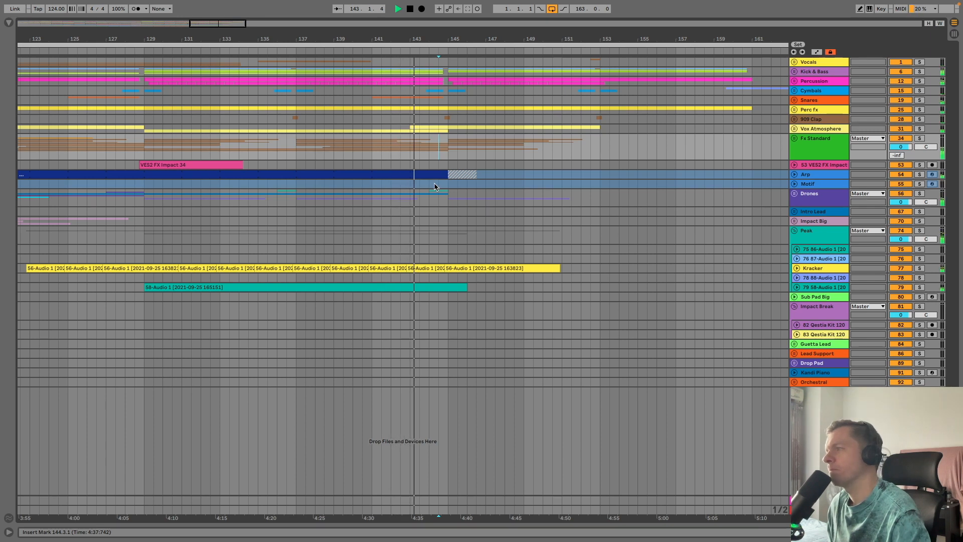
pyautogui.moveTo(463, 40)
pyautogui.mouseDown()
pyautogui.moveTo(463, 10)
pyautogui.moveTo(373, 3)
pyautogui.moveTo(349, 44)
pyautogui.moveTo(312, 46)
pyautogui.moveTo(315, 33)
pyautogui.moveTo(540, 34)
pyautogui.moveTo(545, 20)
pyautogui.mouseUp()
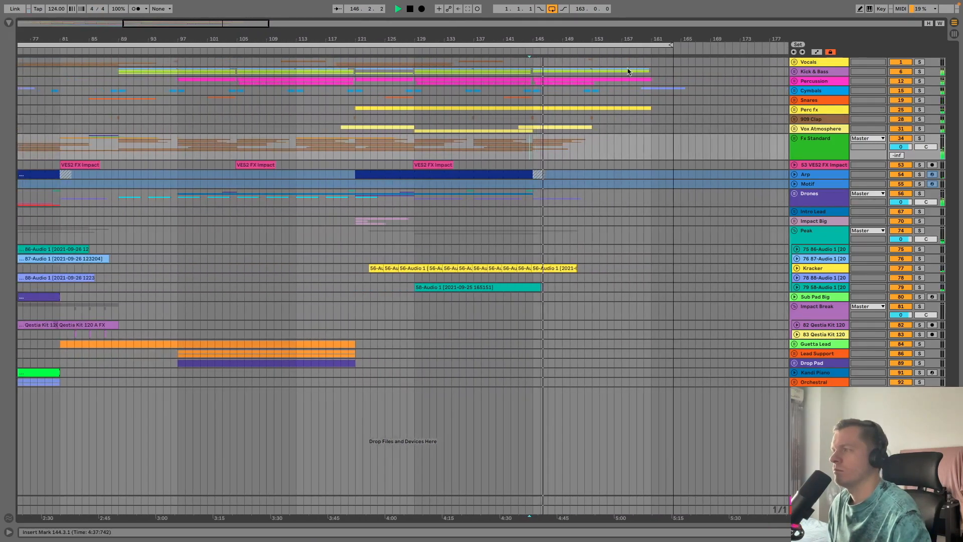
pyautogui.press('space')
pyautogui.click(614, 82)
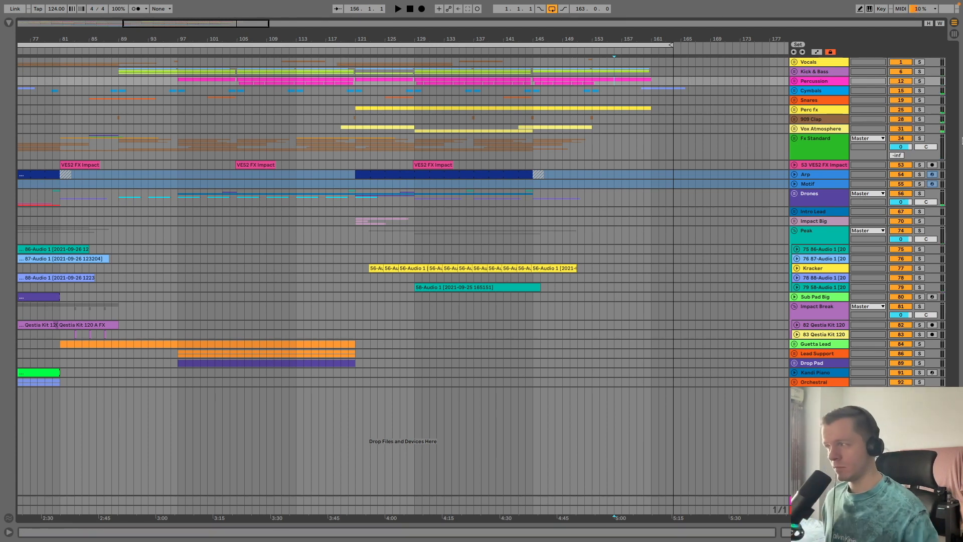
# Step: Expand the Orchestral group, fold its first track, and collapse the group
pyautogui.click(842, 147)
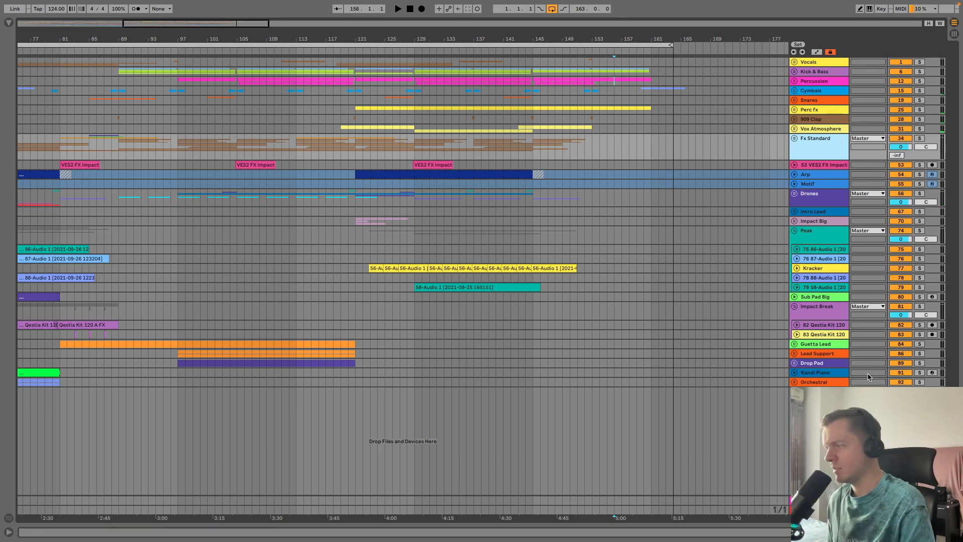
pyautogui.click(848, 382)
pyautogui.click(794, 382)
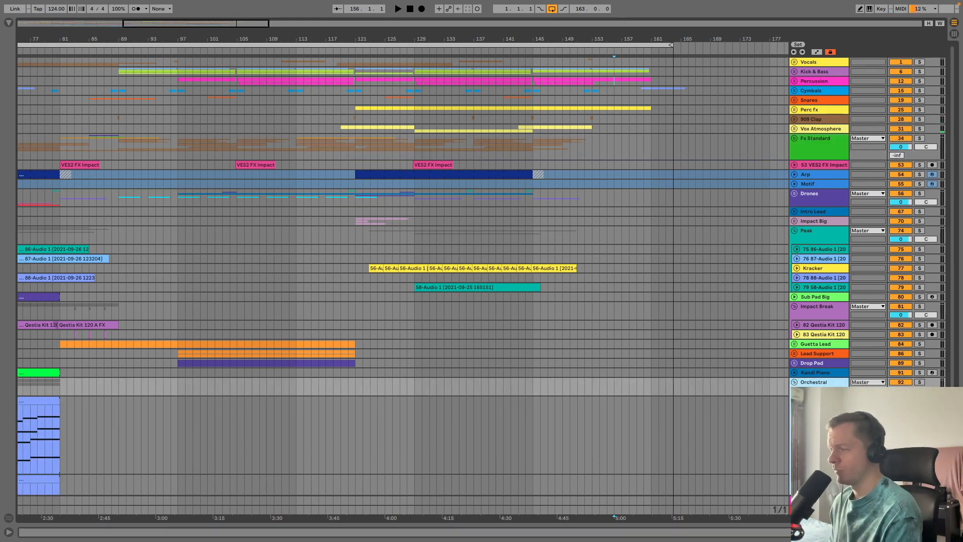
pyautogui.click(797, 401)
pyautogui.click(802, 410)
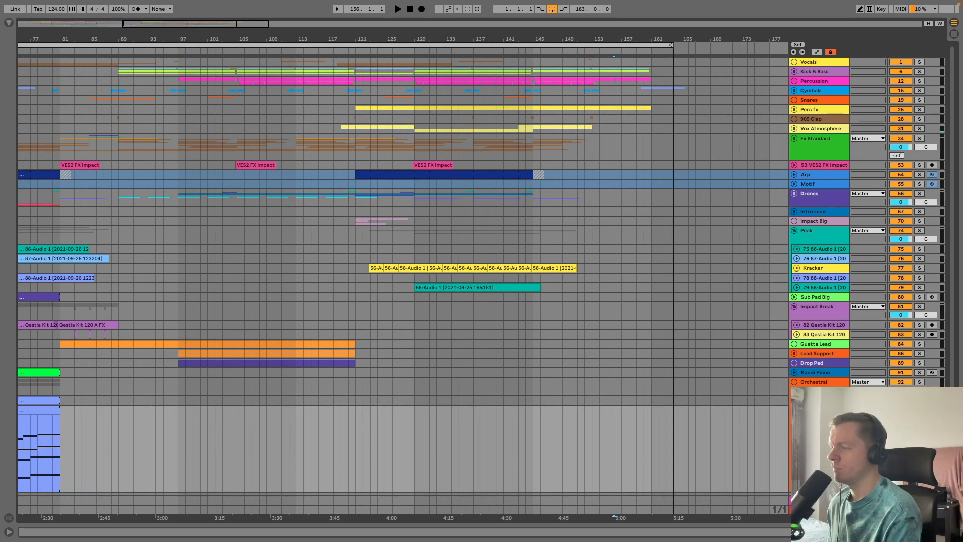
pyautogui.click(795, 382)
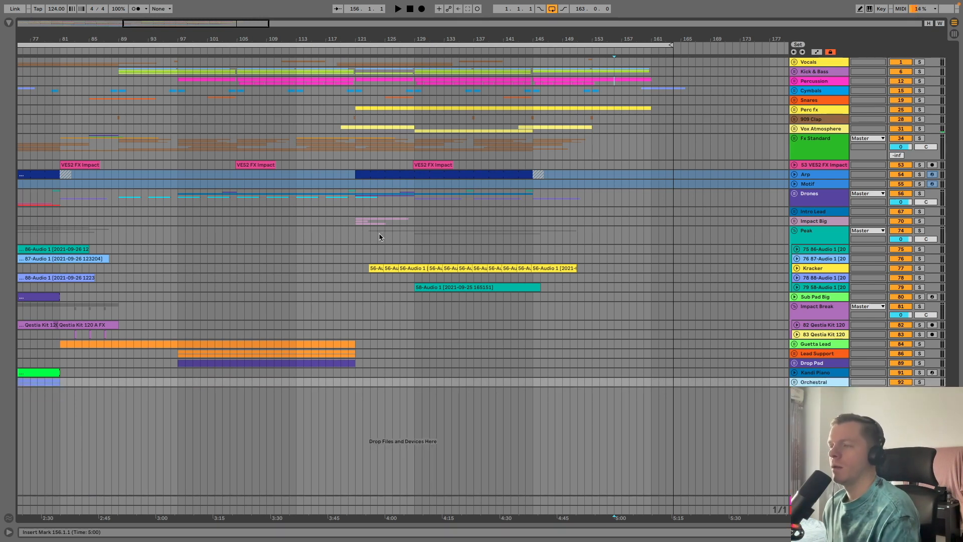
# Step: Place the insert marker at bar 121, expand the Impact Big group to view its clips, and collapse both Impact Big and Peak
pyautogui.click(360, 229)
pyautogui.click(795, 221)
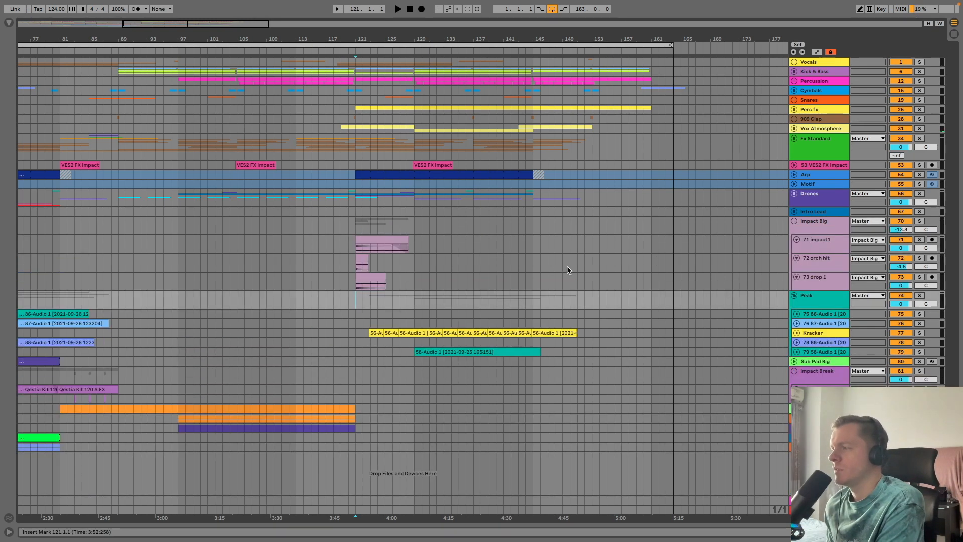
pyautogui.moveTo(374, 25); pyautogui.dragTo(380, 35)
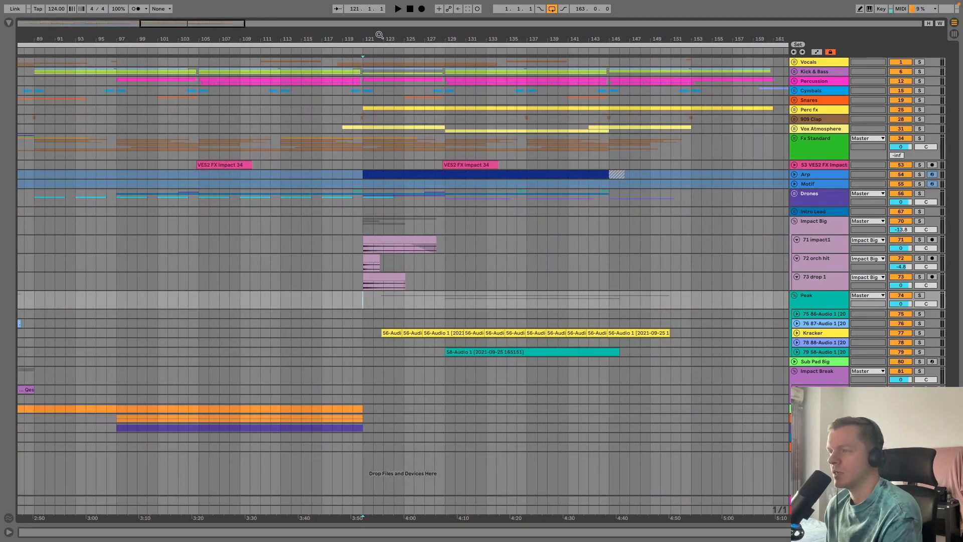
pyautogui.click(795, 221)
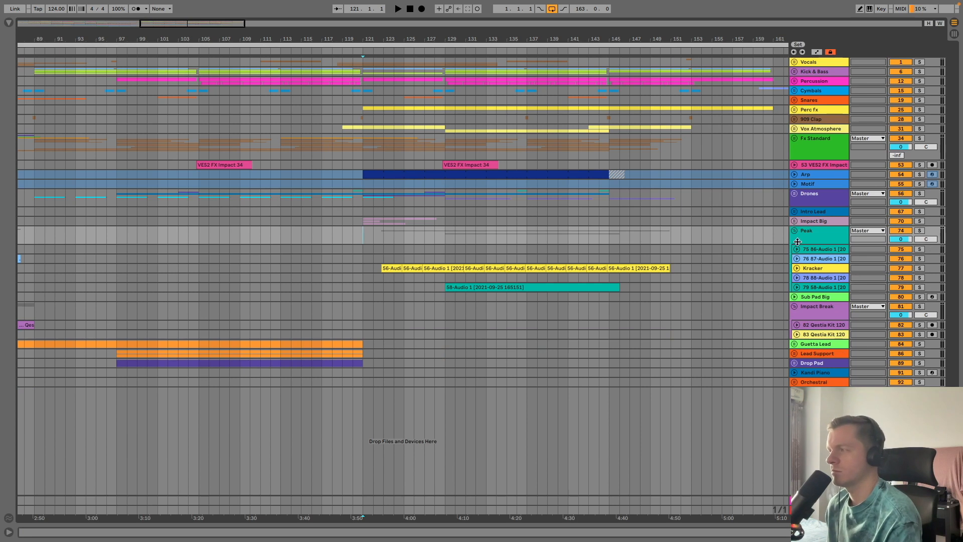
pyautogui.click(795, 230)
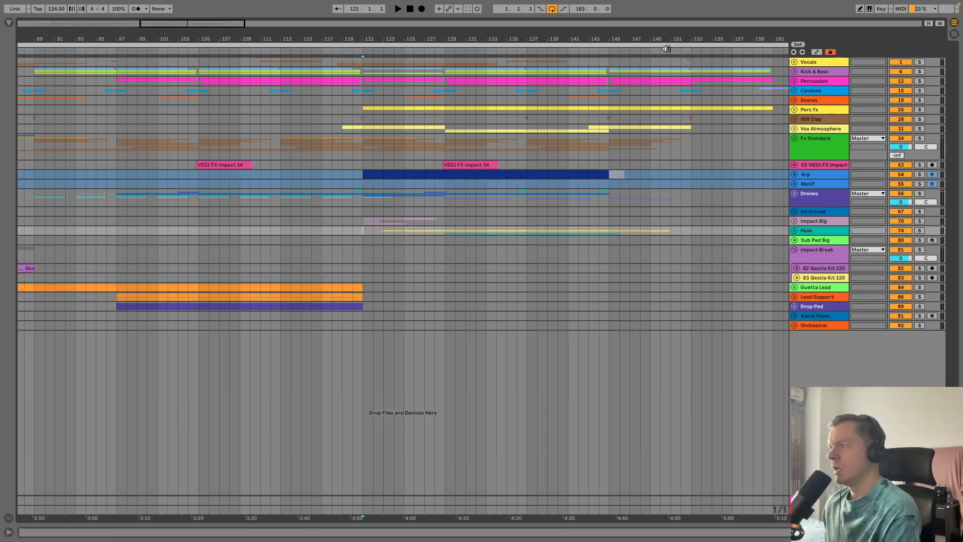
# Step: Expand the Vocals group, fold its harmony vocal, lead vocal, vocal chops and Phone tracks, and collapse the group
pyautogui.click(795, 62)
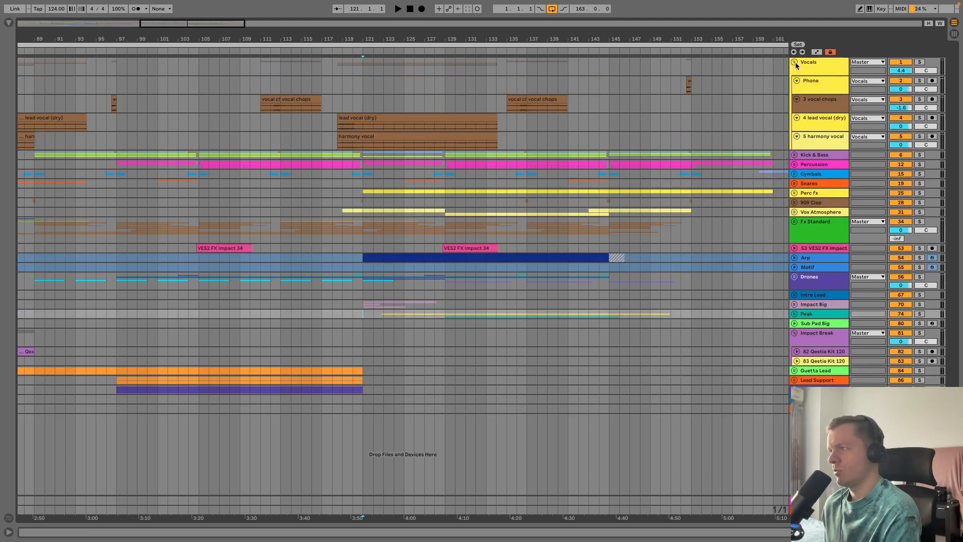
pyautogui.moveTo(667, 39); pyautogui.dragTo(631, 36)
pyautogui.click(797, 136)
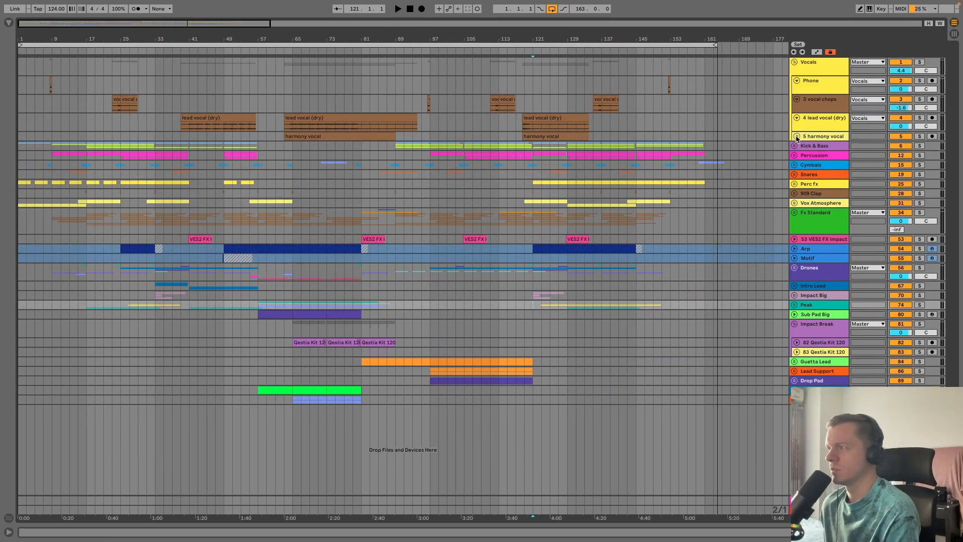
pyautogui.click(796, 118)
pyautogui.click(797, 98)
pyautogui.click(797, 80)
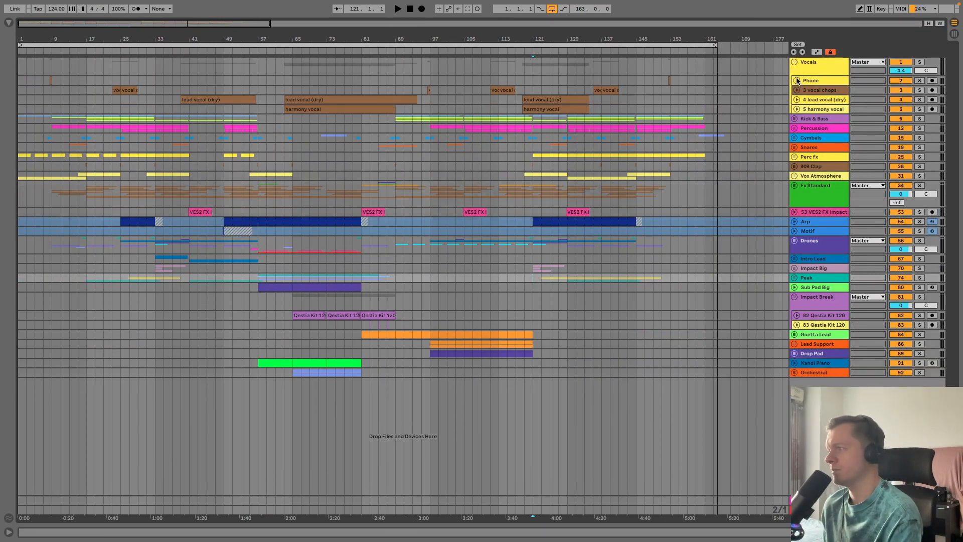
pyautogui.click(794, 62)
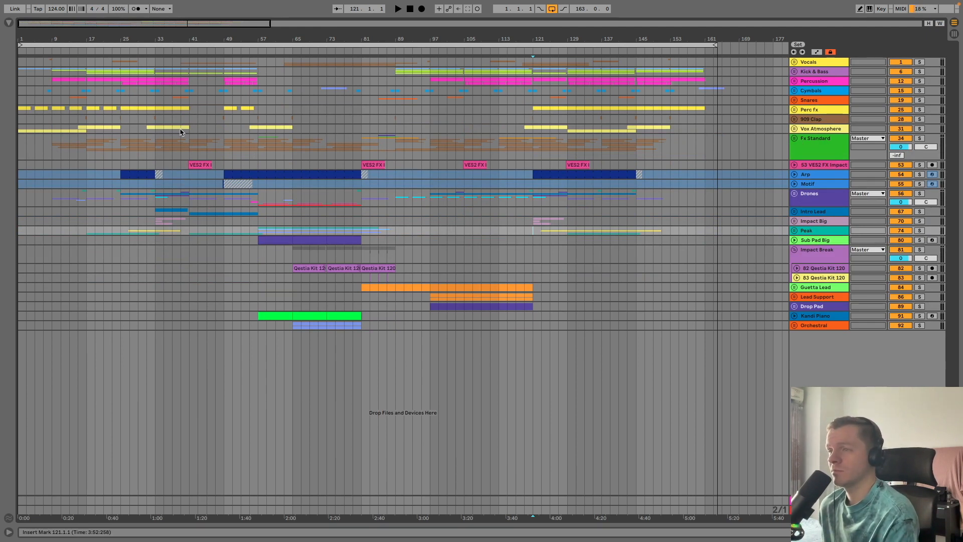
# Step: Place the insert marker at bar 37 on the Fx Standard group and examine the arrangement's opening bars
pyautogui.click(175, 146)
pyautogui.scroll(10, 403, 276)
pyautogui.scroll(-10, 403, 276)
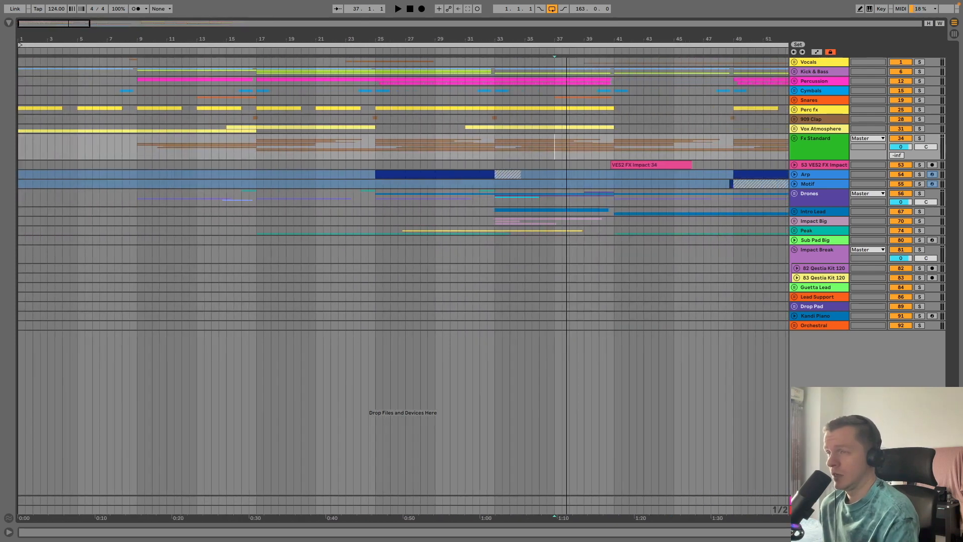
pyautogui.moveTo(184, 41); pyautogui.dragTo(184, 41)
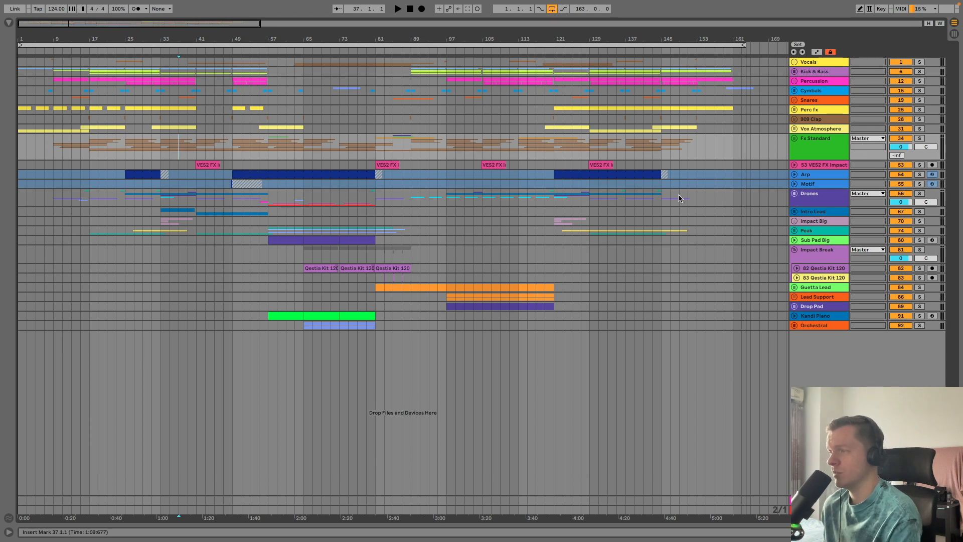
# Step: Expand the Drones group to view its tracks and collapse the Impact Break group
pyautogui.click(794, 193)
pyautogui.scroll(-5, 333, 274)
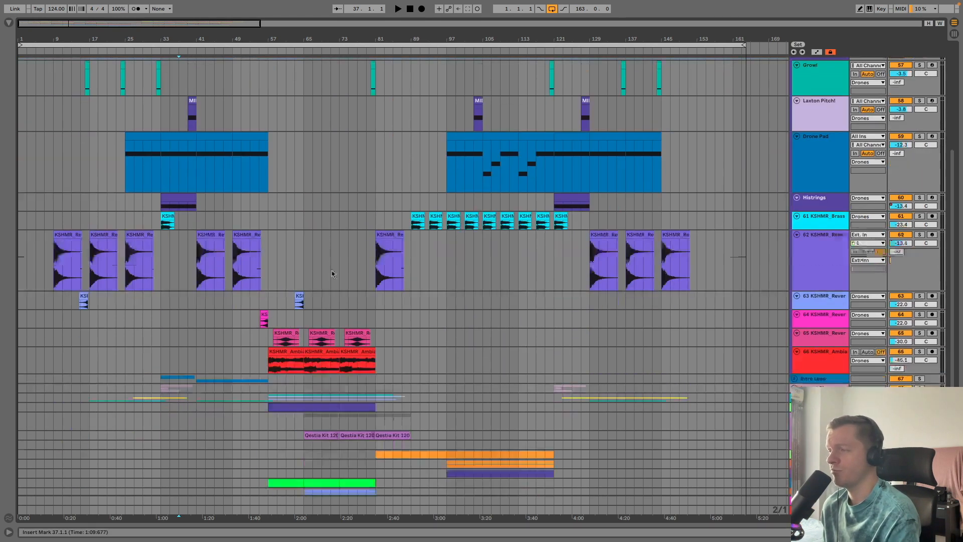
pyautogui.scroll(-2, 333, 274)
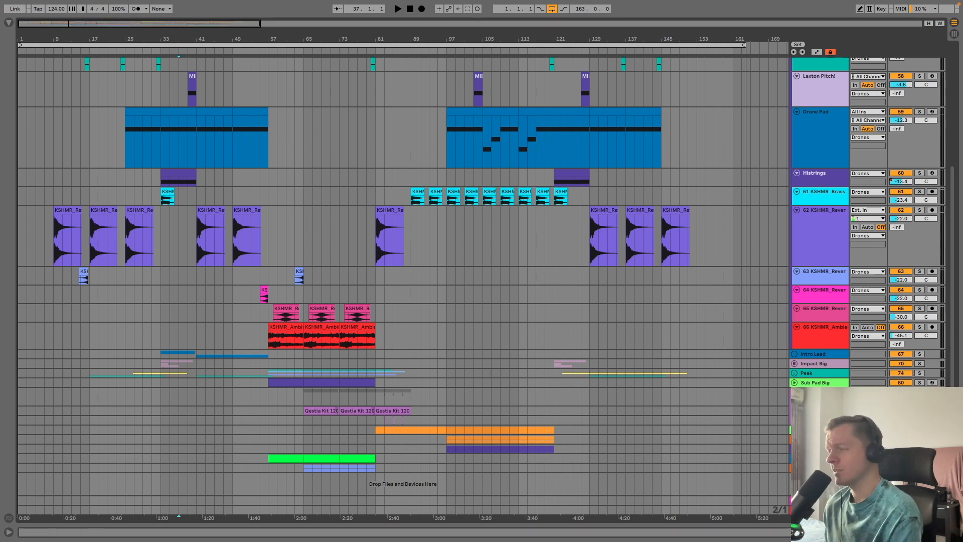
pyautogui.click(794, 391)
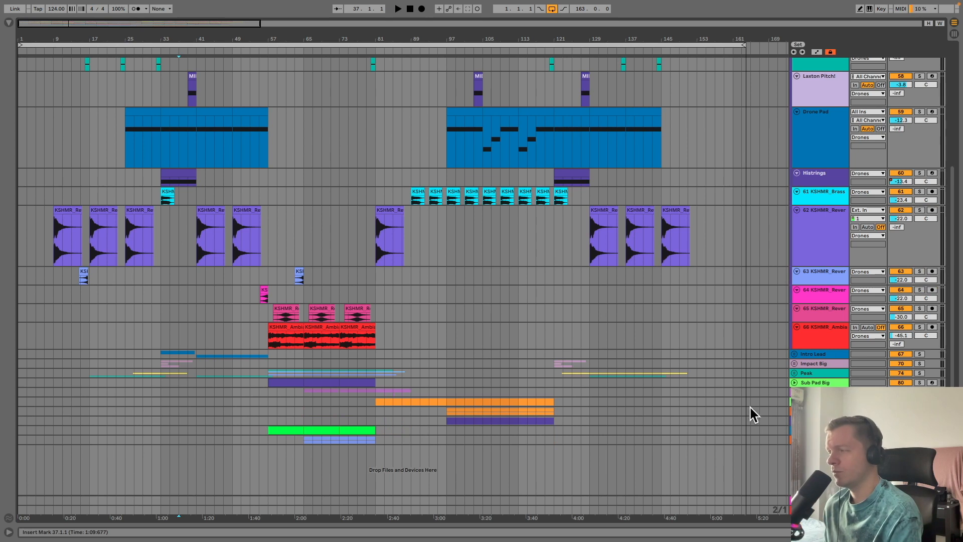
# Step: Fold the six KSHMR tracks of the Drones group, from track 66 up to track 61
pyautogui.click(797, 326)
pyautogui.click(797, 308)
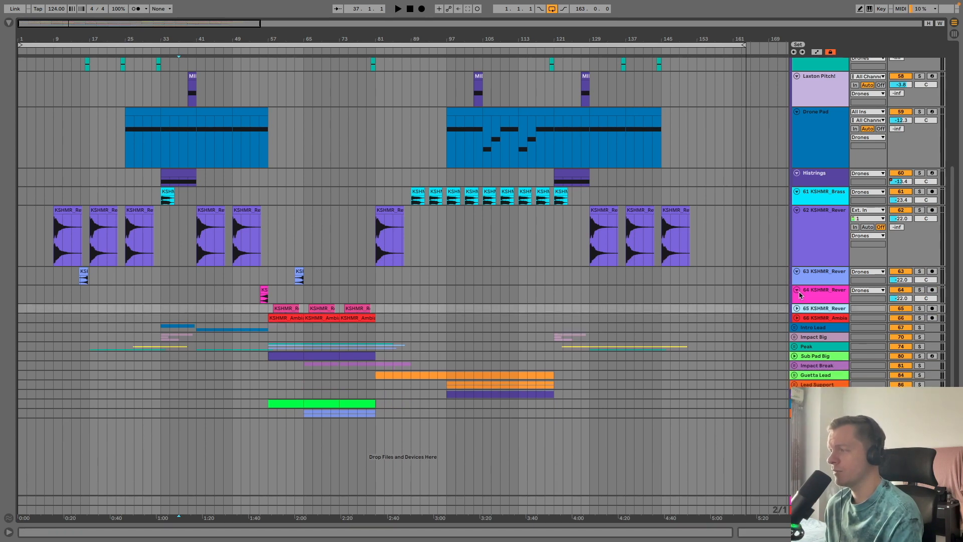
pyautogui.click(797, 290)
pyautogui.click(797, 272)
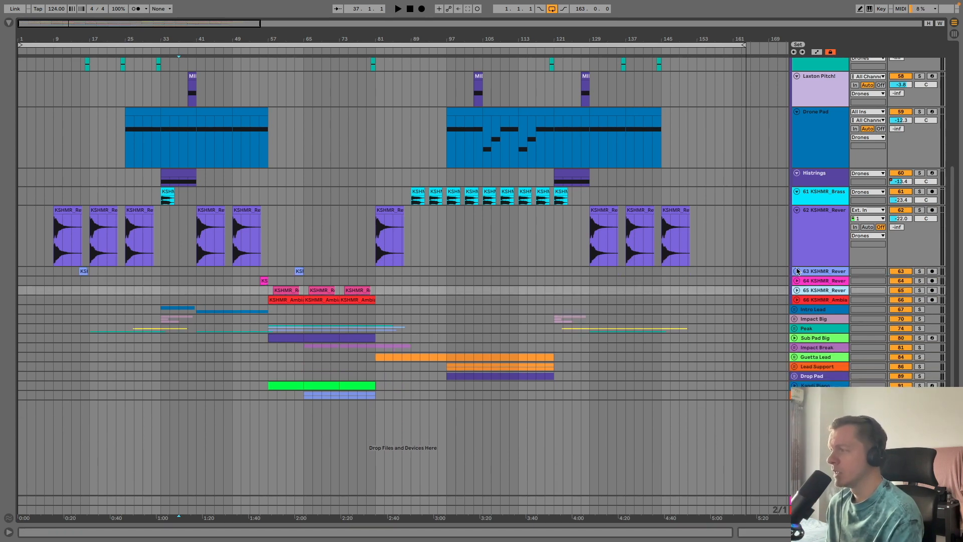
pyautogui.click(798, 211)
pyautogui.click(798, 192)
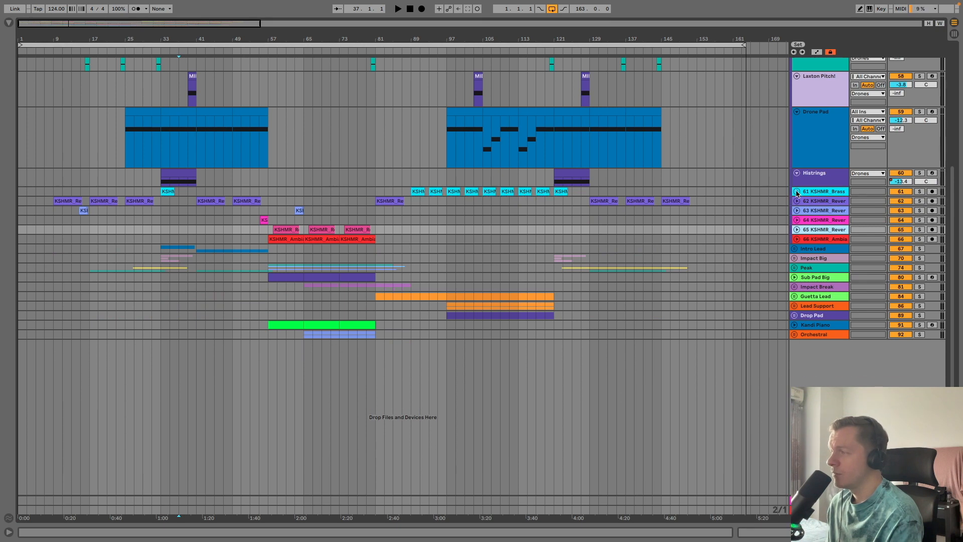
# Step: Fold the Histrings, Drone Pad, Growl and remaining Drones tracks, and collapse the Drones group
pyautogui.click(796, 172)
pyautogui.click(796, 111)
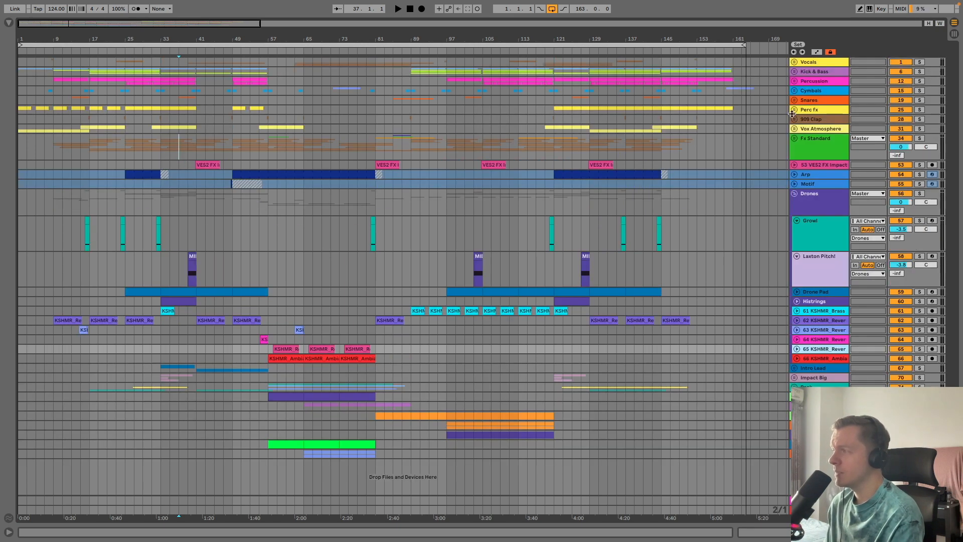
pyautogui.click(797, 257)
pyautogui.click(796, 221)
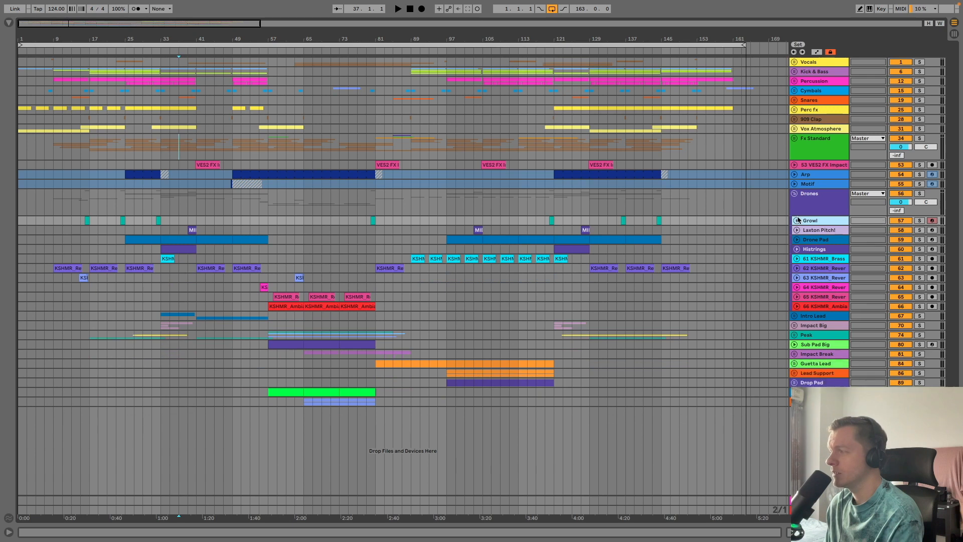
pyautogui.click(795, 194)
# Step: Expand the Perc fx group to review its tracks and fold it again
pyautogui.click(725, 109)
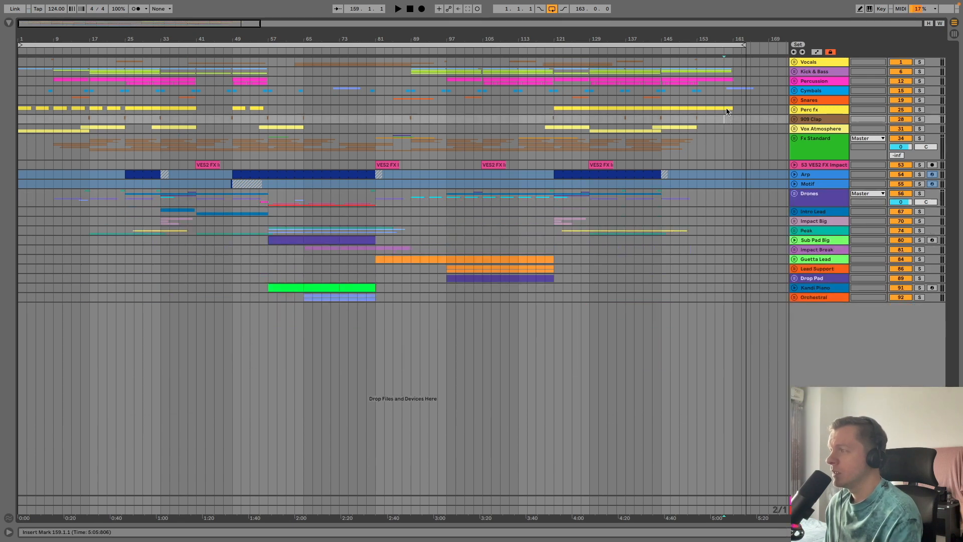
pyautogui.click(795, 110)
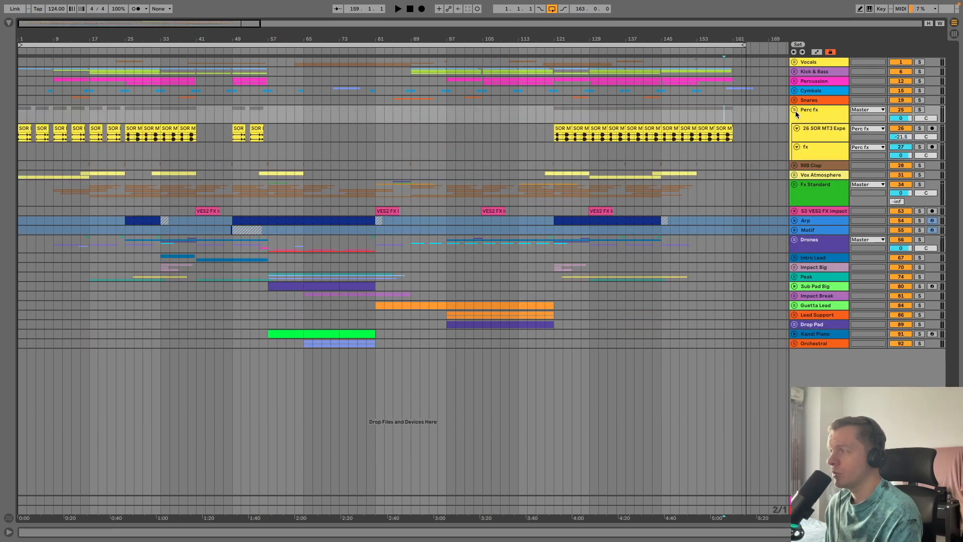
pyautogui.click(795, 111)
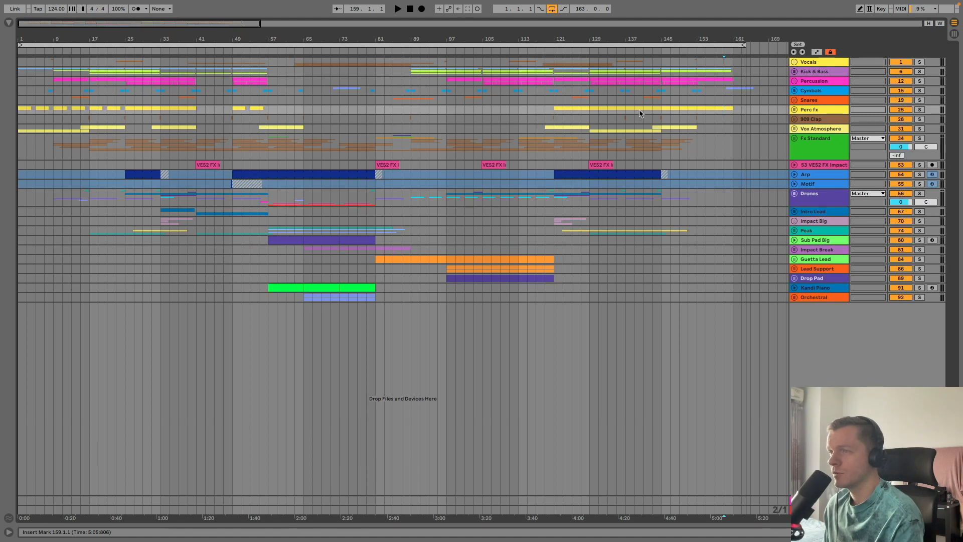
# Step: Show the full length of the arrangement and place the insert marker at bar 161, at the end of the percussion clips
pyautogui.click(636, 44)
pyautogui.moveTo(637, 38)
pyautogui.mouseDown()
pyautogui.moveTo(674, 59)
pyautogui.moveTo(701, 51)
pyautogui.moveTo(673, 45)
pyautogui.mouseUp()
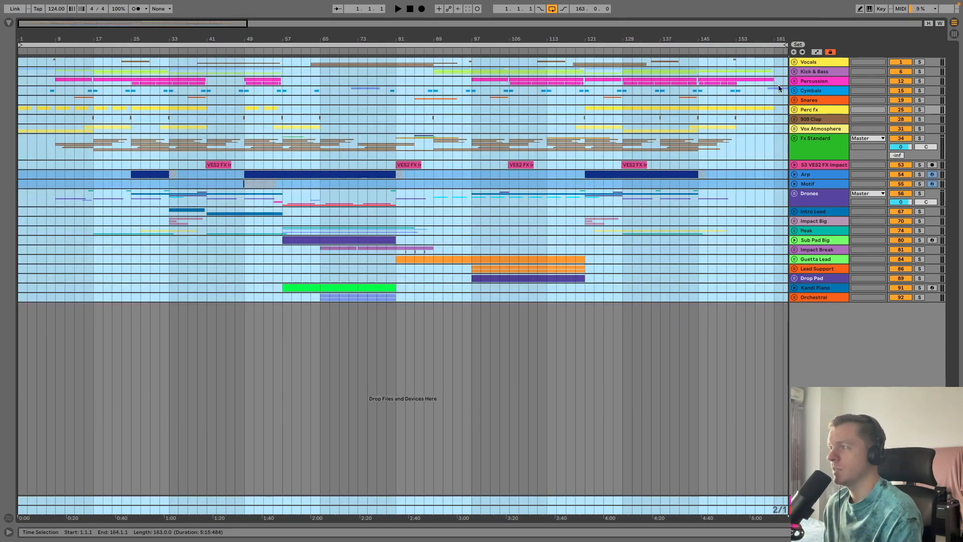
pyautogui.click(773, 81)
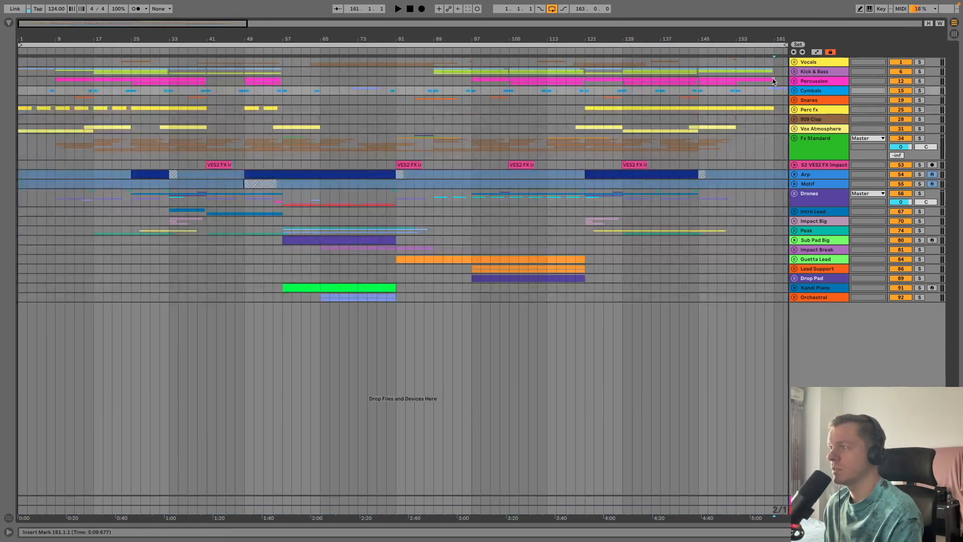
# Step: Examine the arrangement's first section, placing the insert marker at bar 35 on Percussion and at bars 13, 9 and 15 on Vocals
pyautogui.click(175, 81)
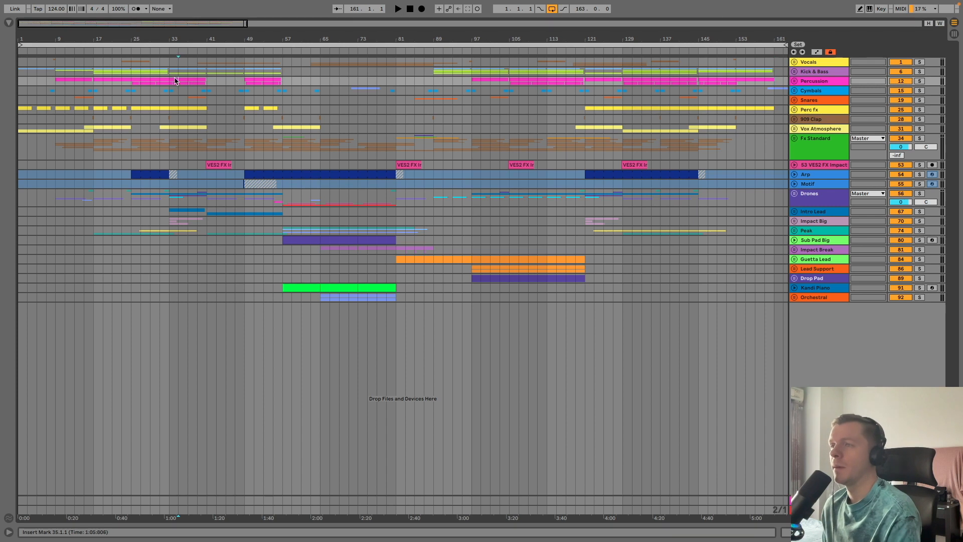
pyautogui.click(100, 74)
pyautogui.click(75, 62)
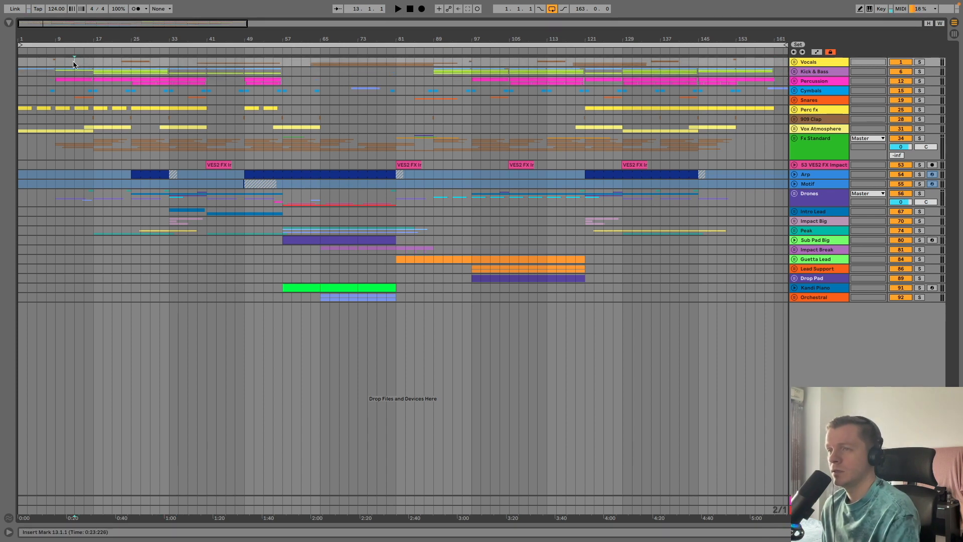
pyautogui.click(54, 62)
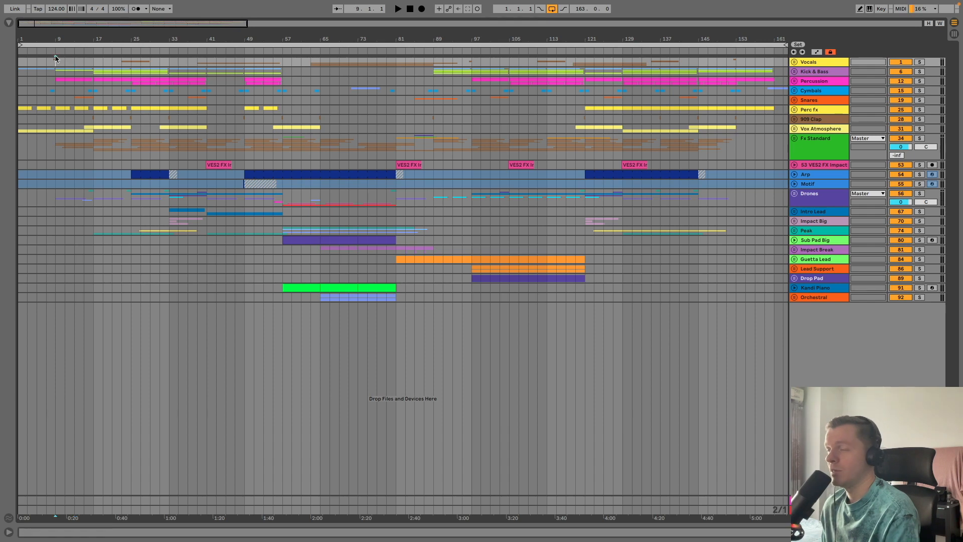
pyautogui.moveTo(54, 44)
pyautogui.mouseDown()
pyautogui.moveTo(55, 115)
pyautogui.moveTo(54, 42)
pyautogui.mouseUp()
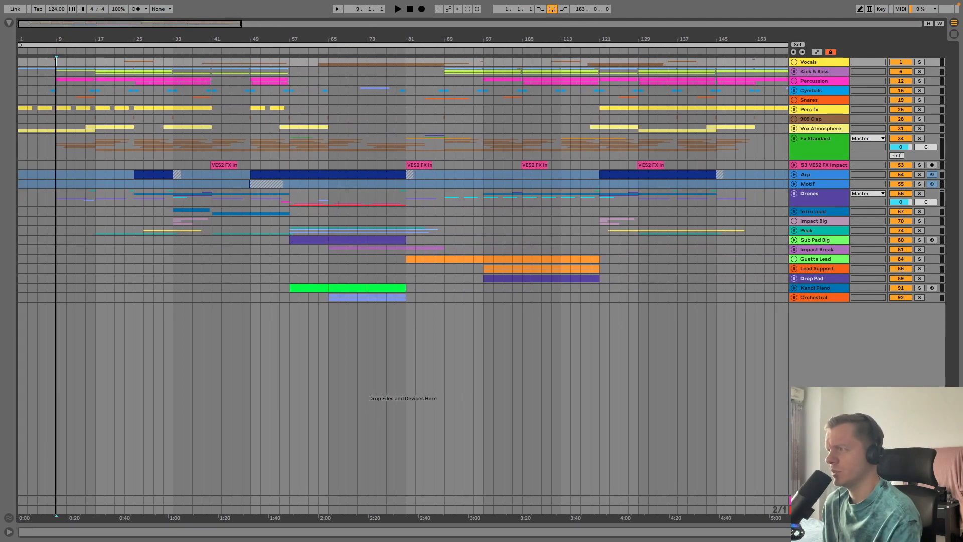
pyautogui.moveTo(54, 43); pyautogui.dragTo(54, 42)
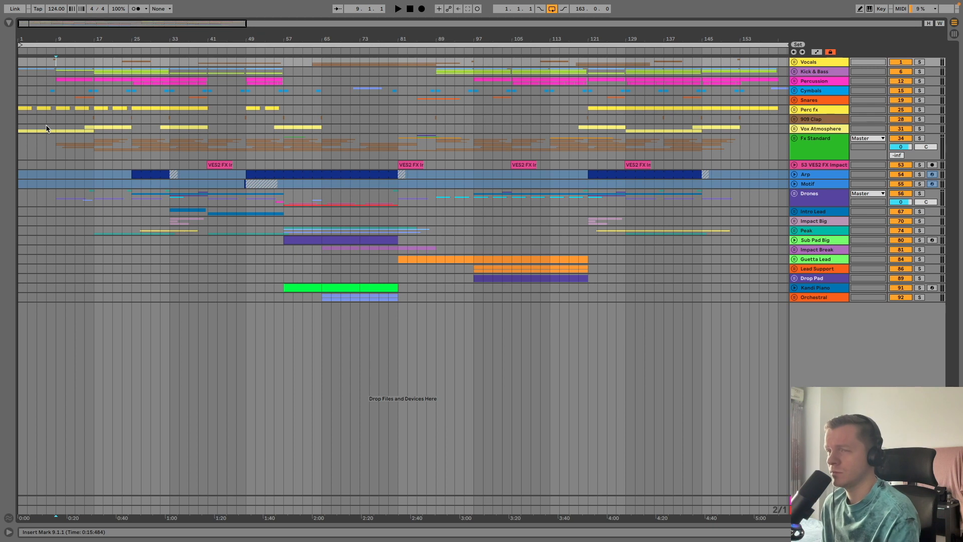
pyautogui.click(87, 66)
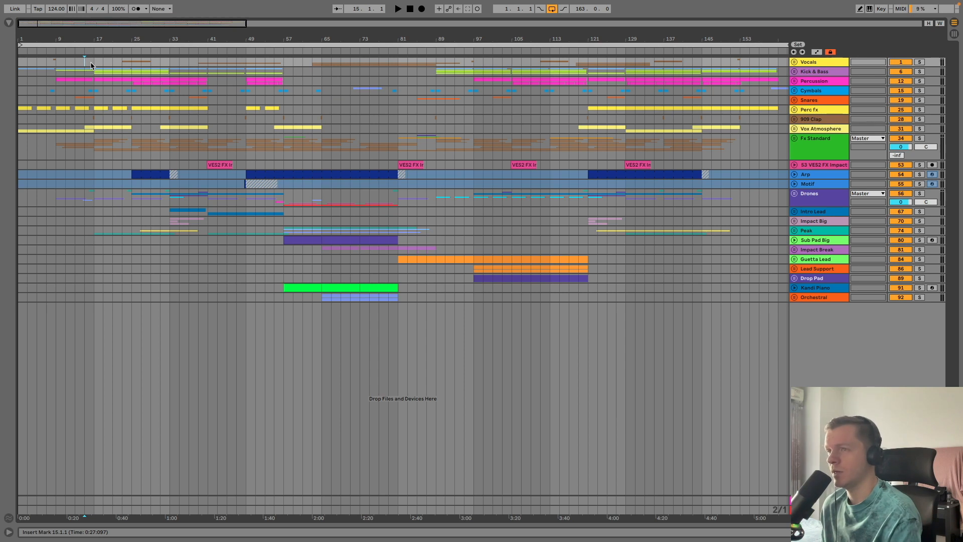
# Step: Fit the whole arrangement in view and review its drum sections, placing the insert marker at bars 43, 53, 95 and 101
pyautogui.hotkey('ctrl', 'a')
pyautogui.press('z')
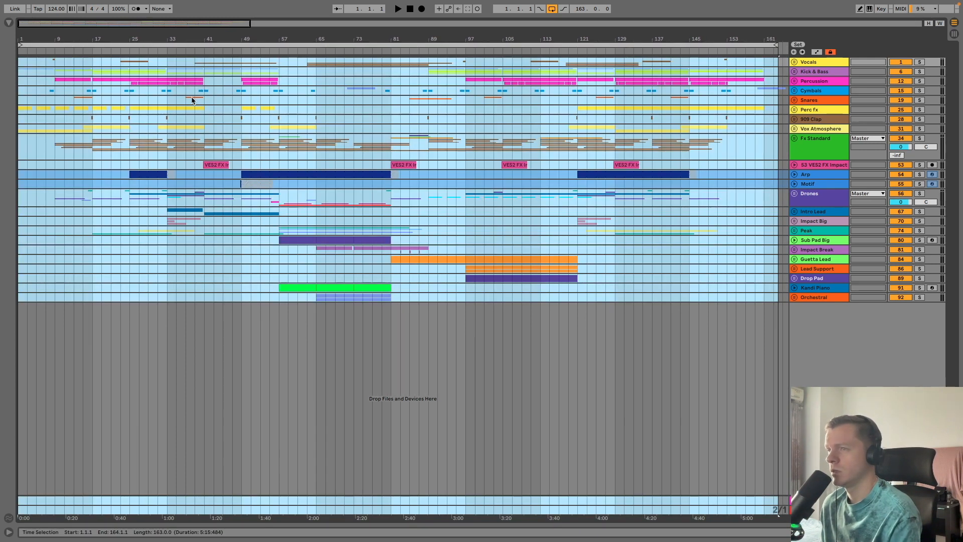
pyautogui.click(203, 88)
pyautogui.click(209, 84)
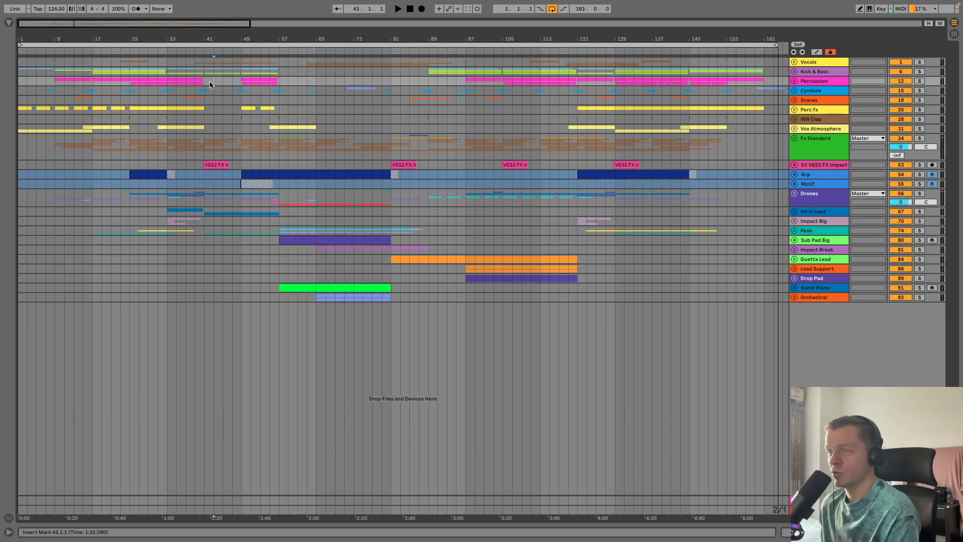
pyautogui.click(260, 81)
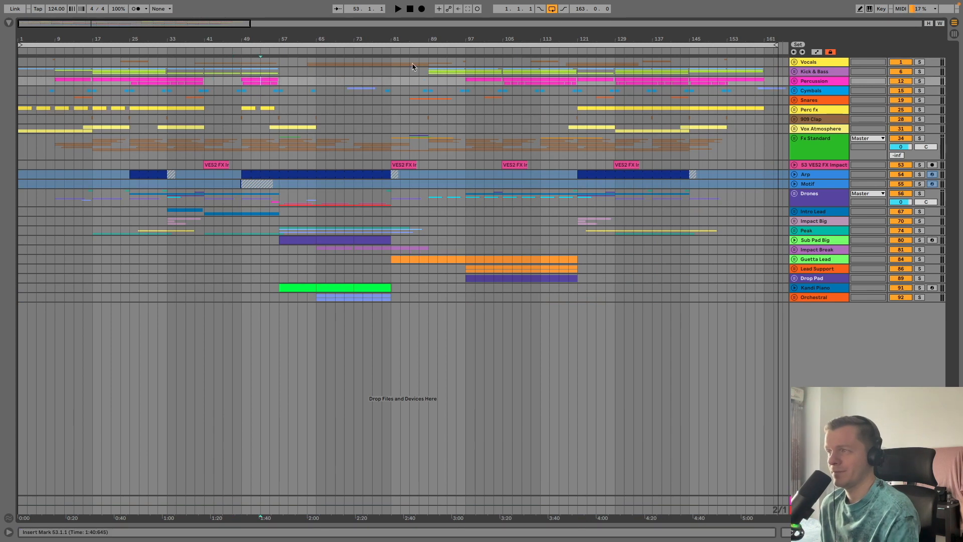
pyautogui.click(455, 72)
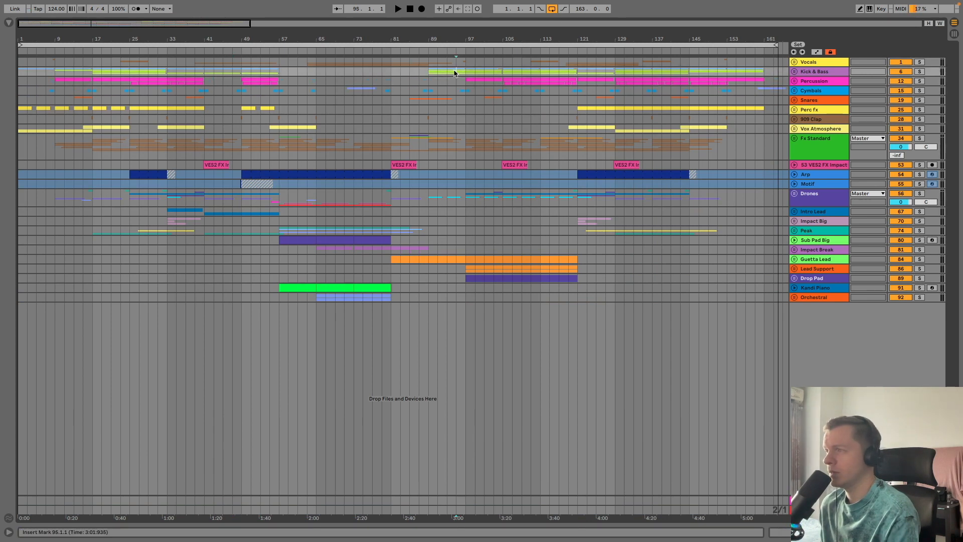
pyautogui.click(485, 81)
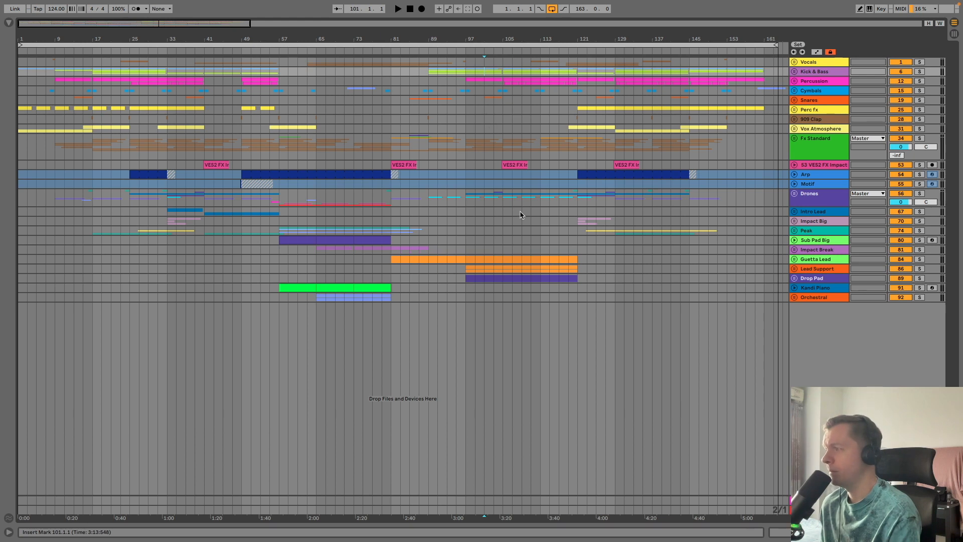